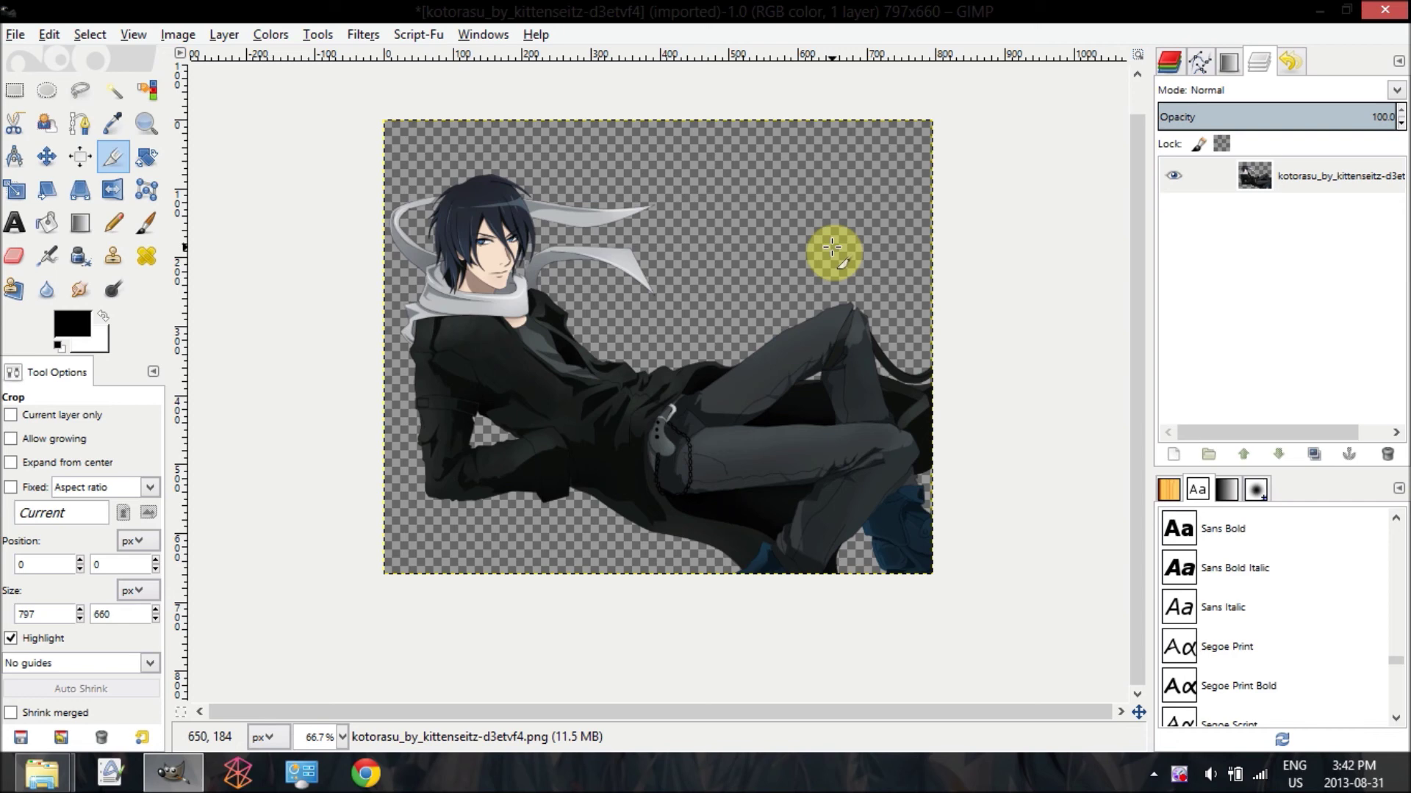
Step: Examine the character's figure, head and hair at magnifications up to 400%
{"action": "left_click", "coordinate": [339, 732]}
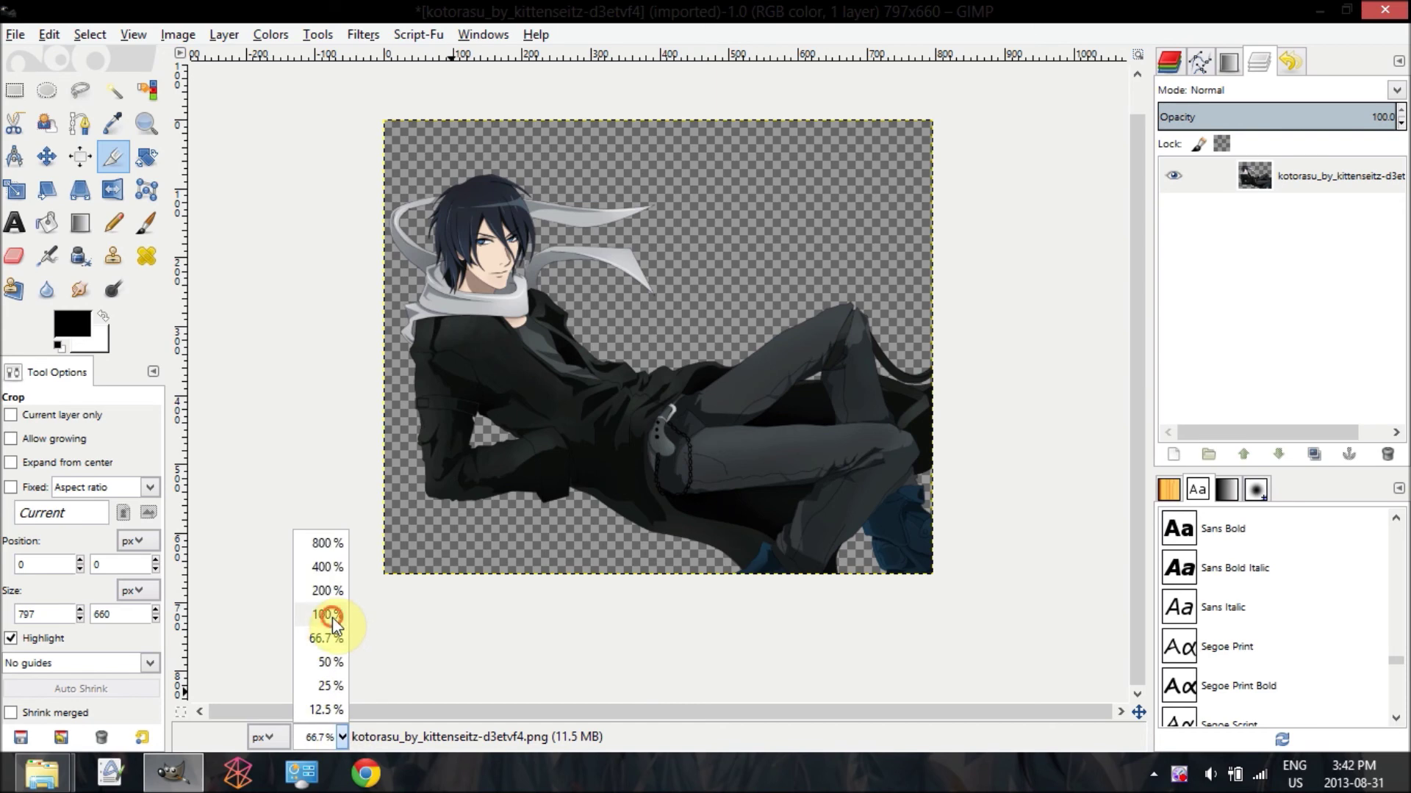
{"action": "left_click", "coordinate": [332, 619]}
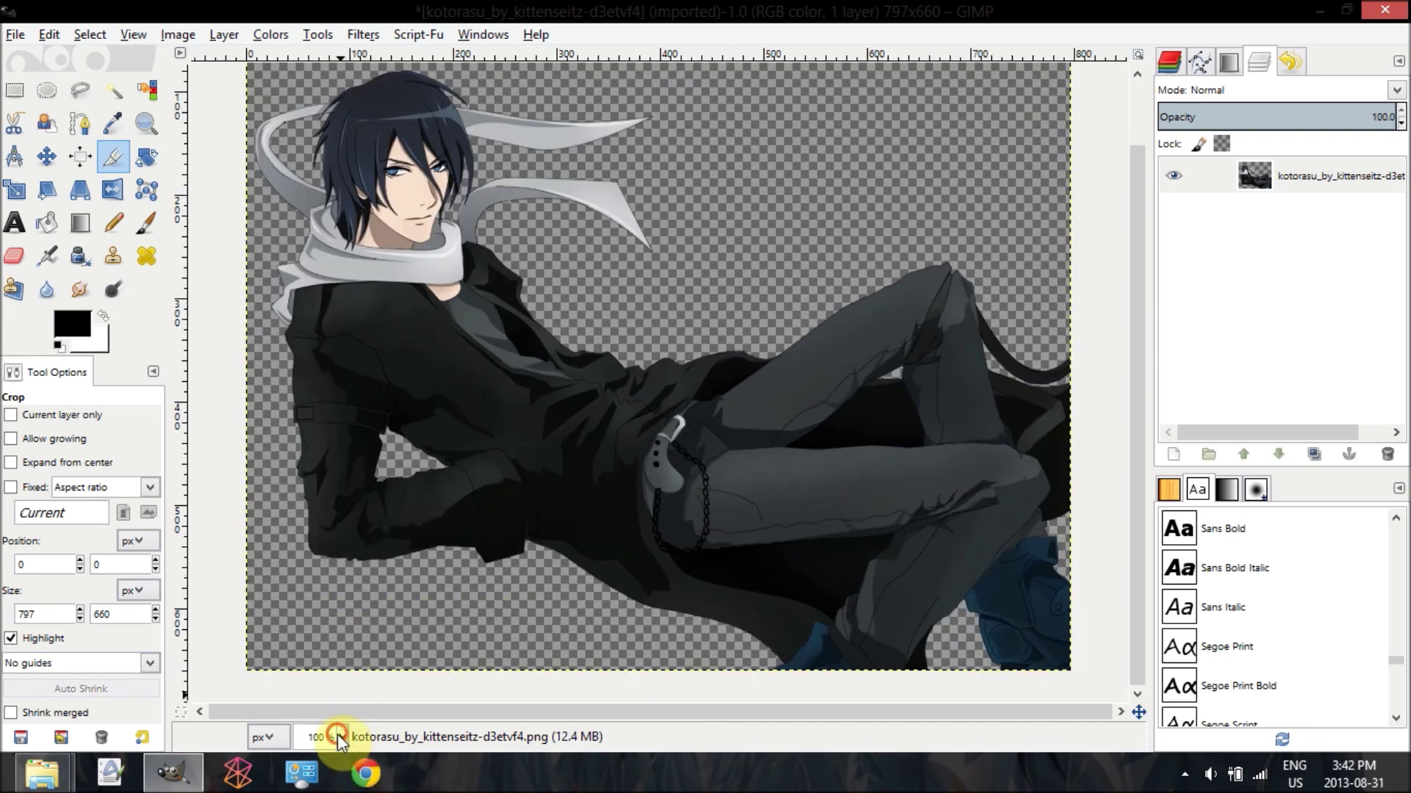
{"action": "left_click", "coordinate": [340, 736]}
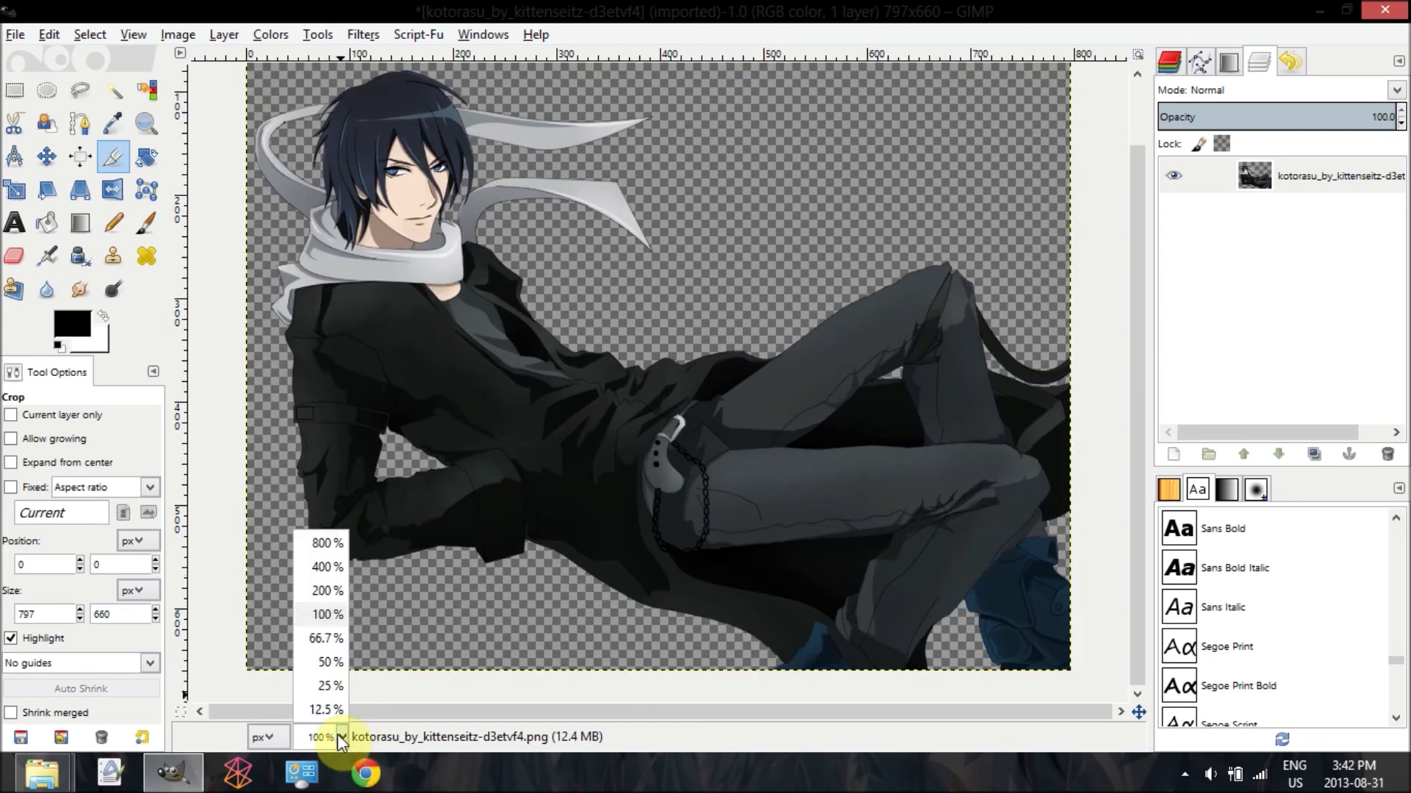
{"action": "left_click", "coordinate": [303, 591]}
{"action": "left_click_drag", "start_coordinate": [531, 719], "coordinate": [387, 719]}
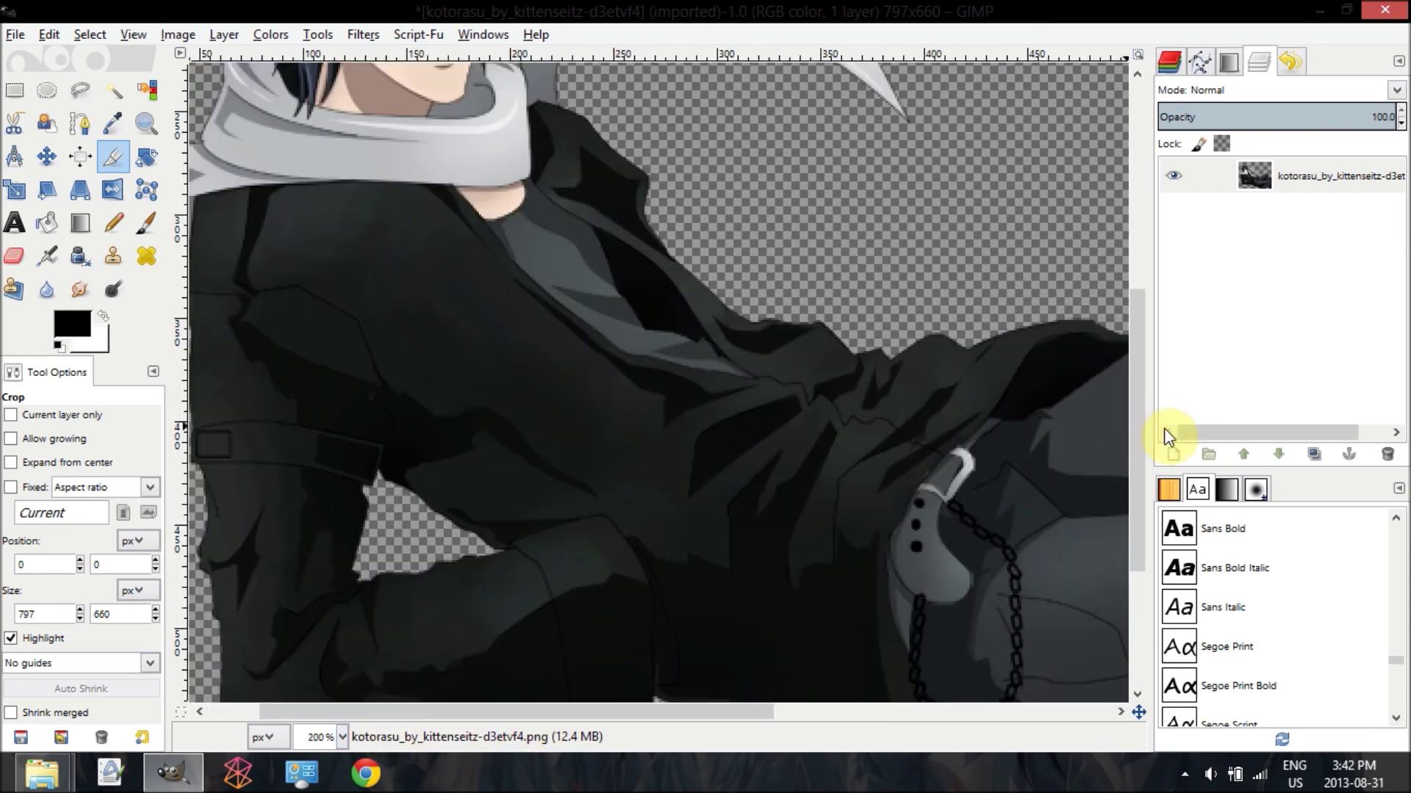
{"action": "left_click_drag", "start_coordinate": [1140, 433], "coordinate": [1139, 551]}
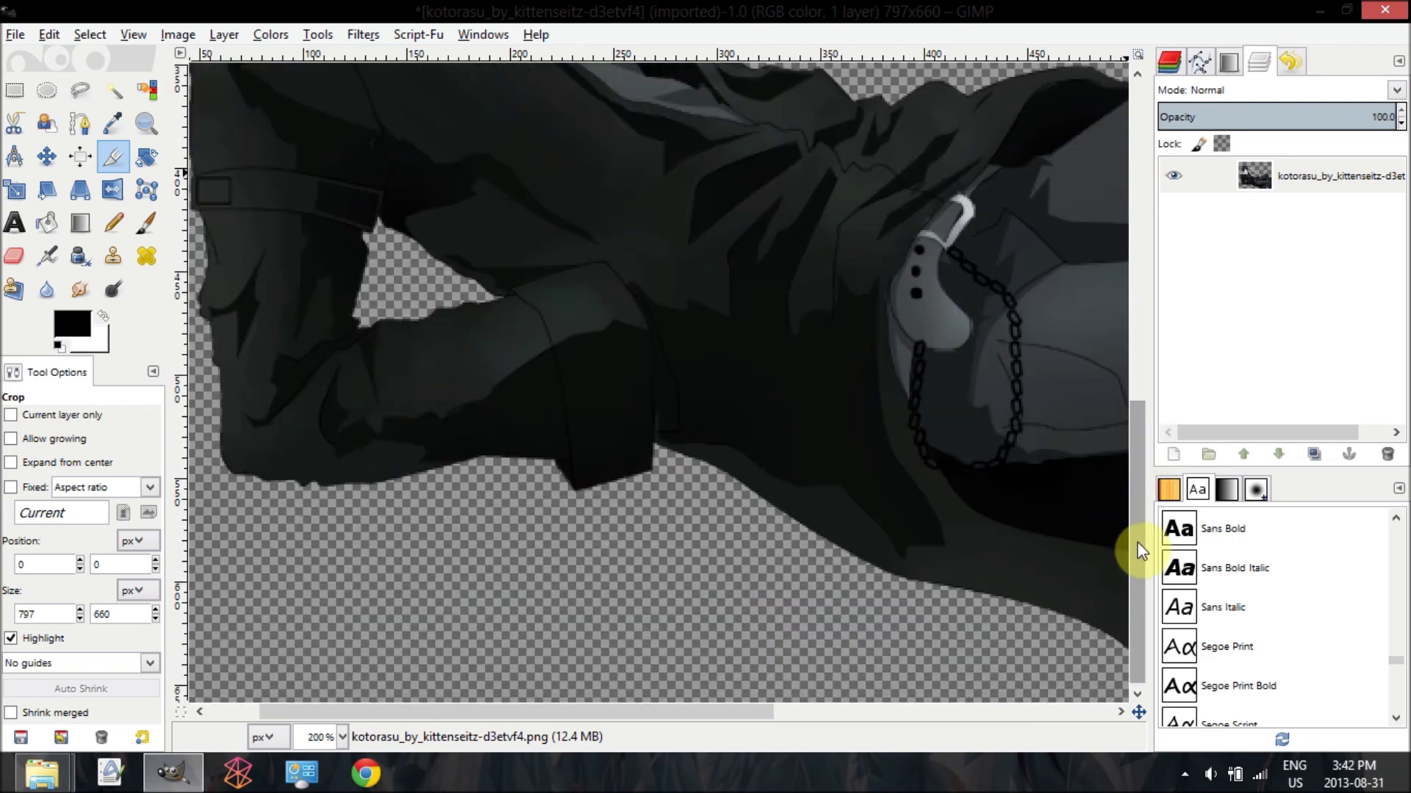
{"action": "left_click_drag", "start_coordinate": [1139, 621], "coordinate": [1158, 81]}
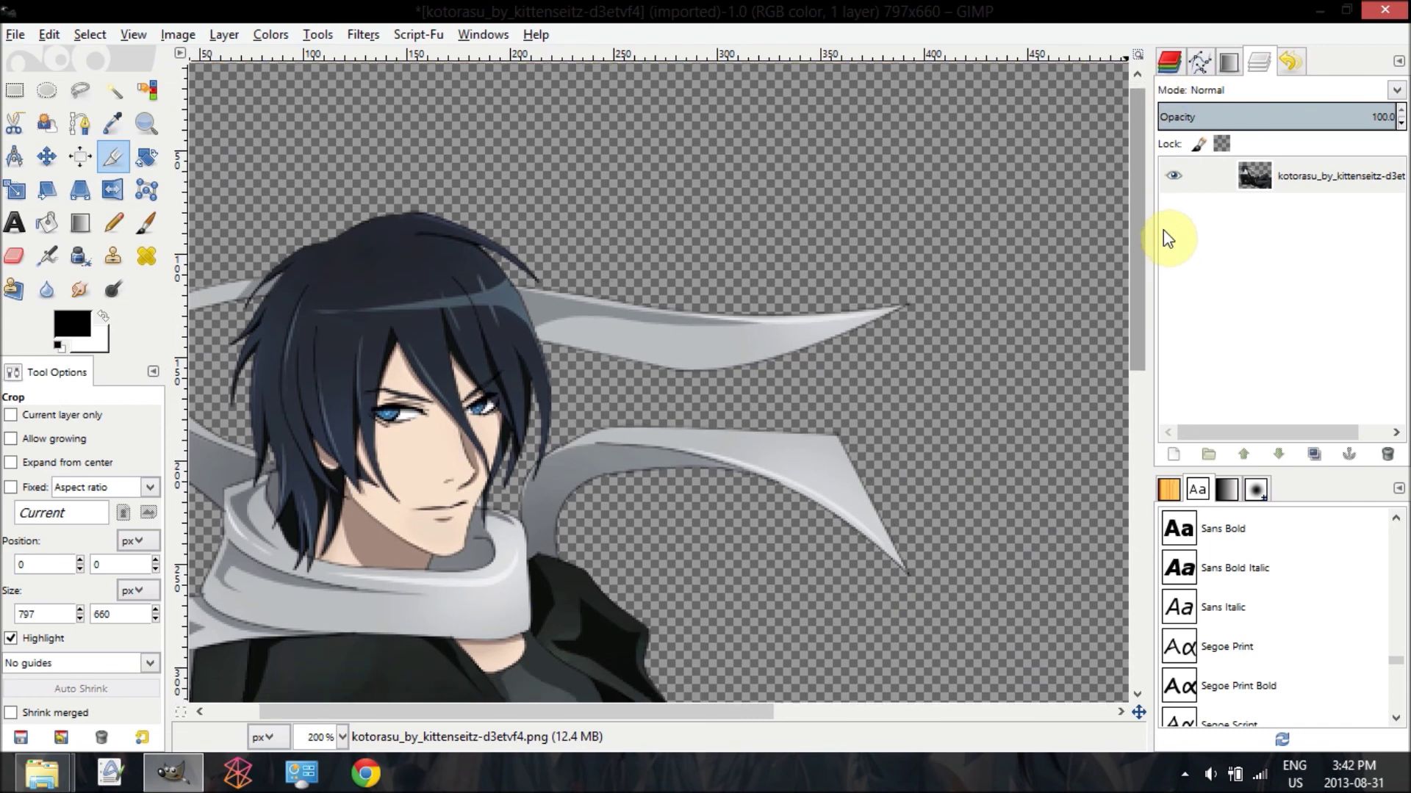
{"action": "key", "text": "super+c"}
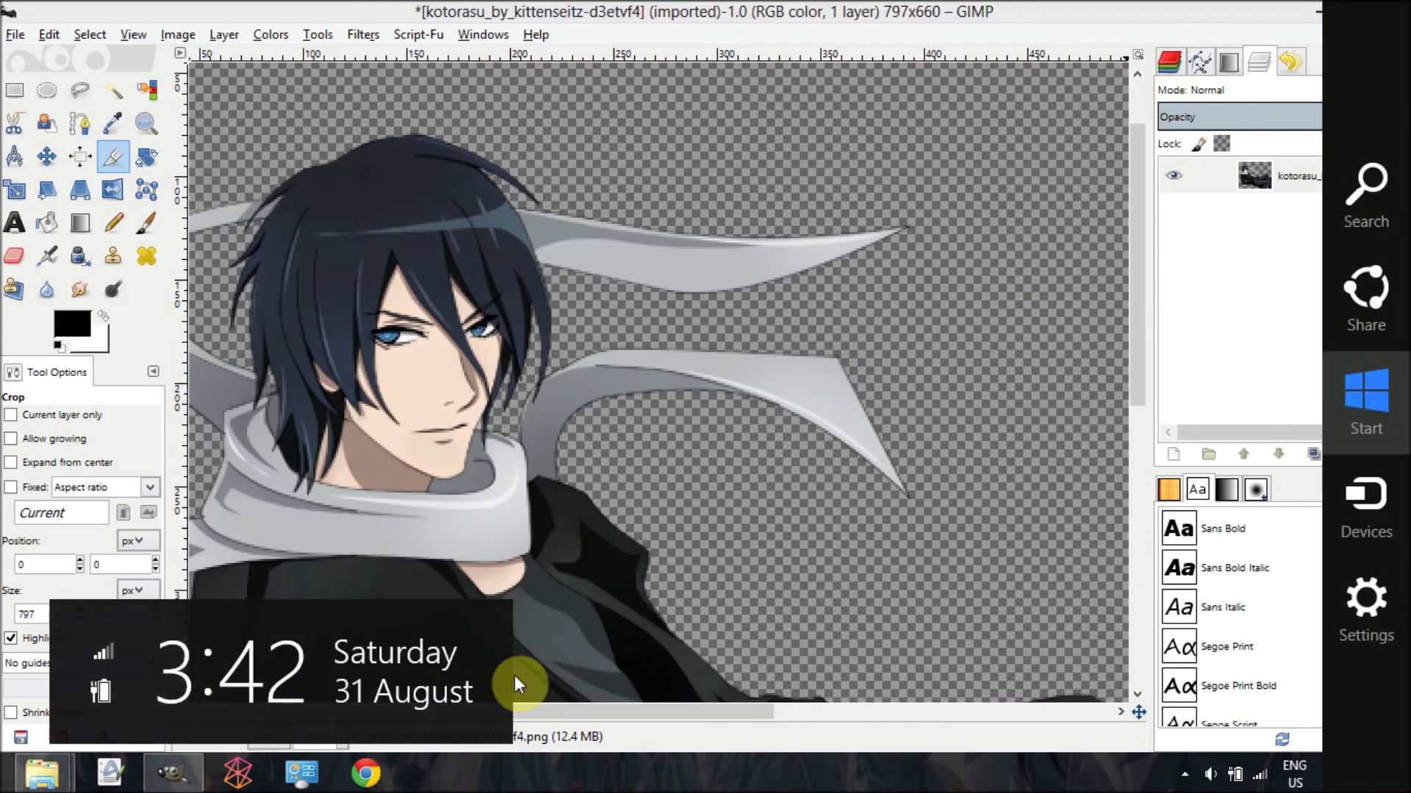
{"action": "left_click", "coordinate": [501, 748]}
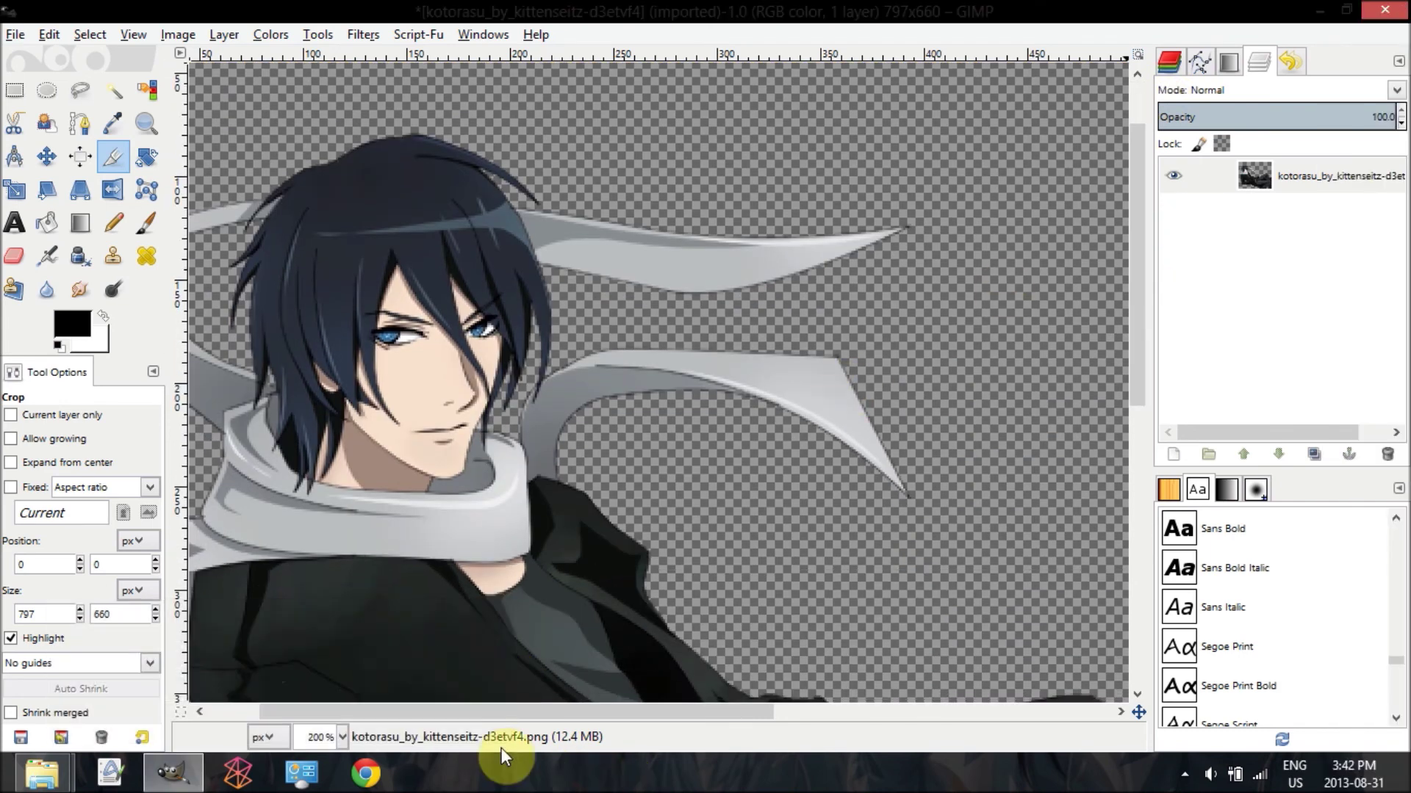
{"action": "left_click", "coordinate": [341, 738]}
{"action": "left_click", "coordinate": [311, 570]}
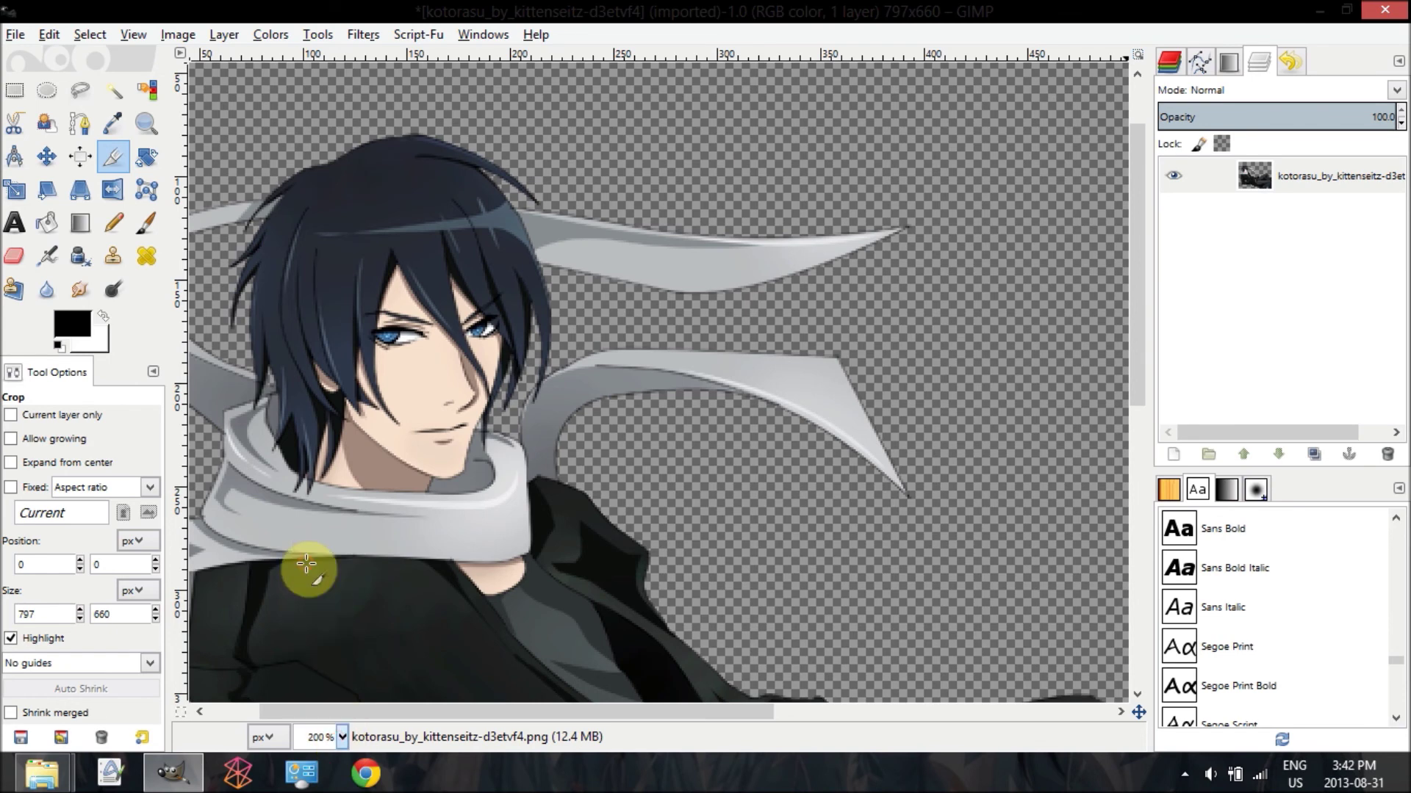
{"action": "left_click_drag", "start_coordinate": [568, 709], "coordinate": [407, 699]}
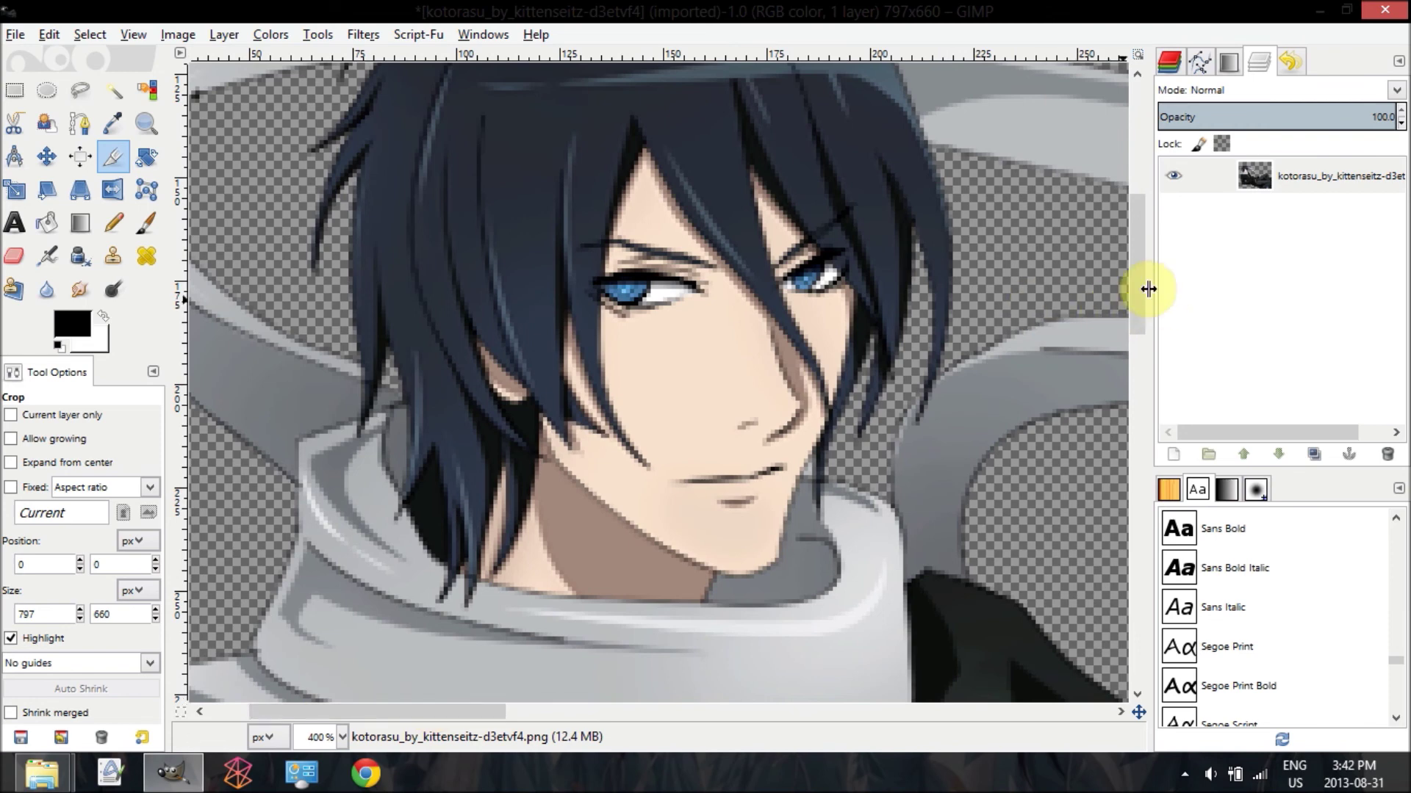
{"action": "left_click_drag", "start_coordinate": [1136, 291], "coordinate": [1131, 272]}
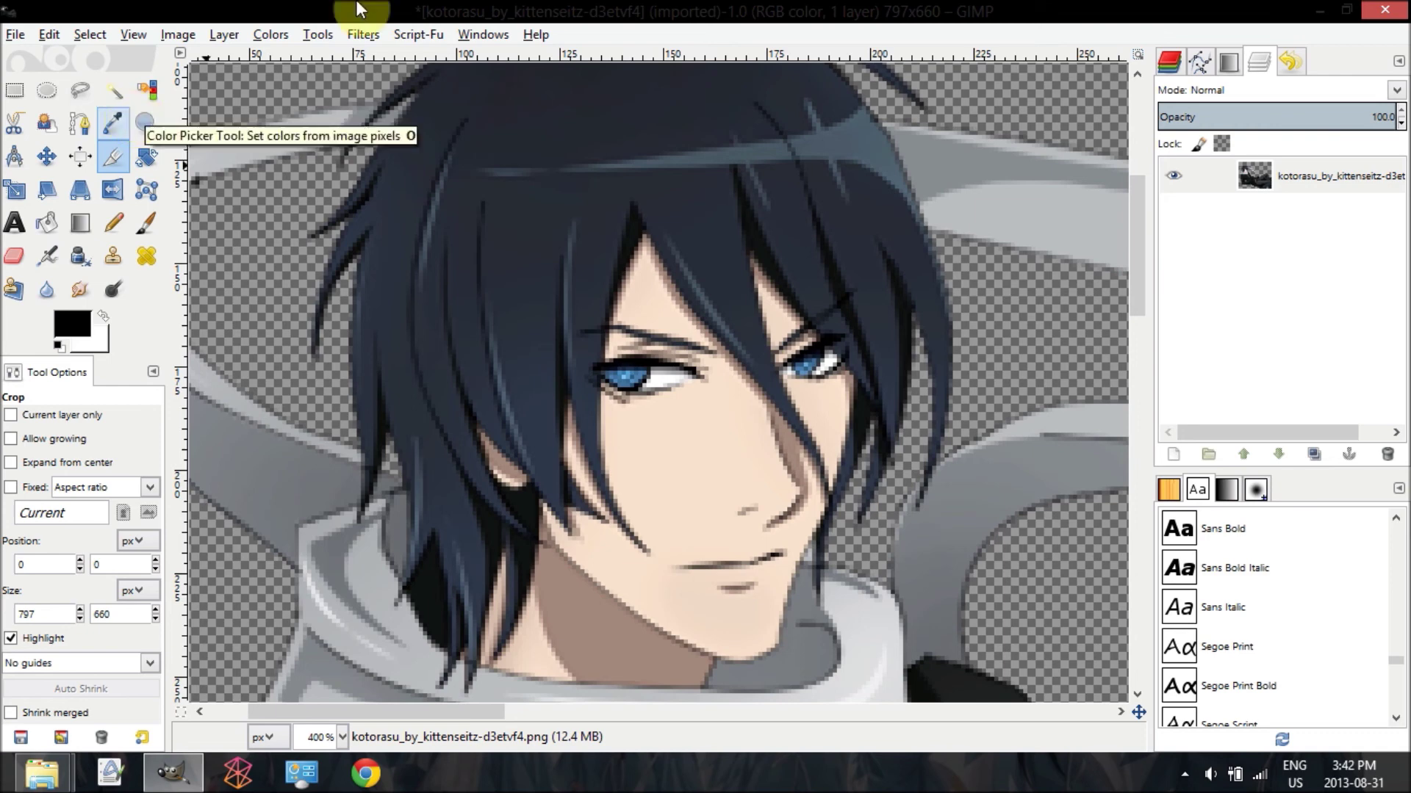
Step: Draw a loose freehand trial selection across the hair beside the character's forehead with the Free Select tool
{"action": "left_click", "coordinate": [82, 91]}
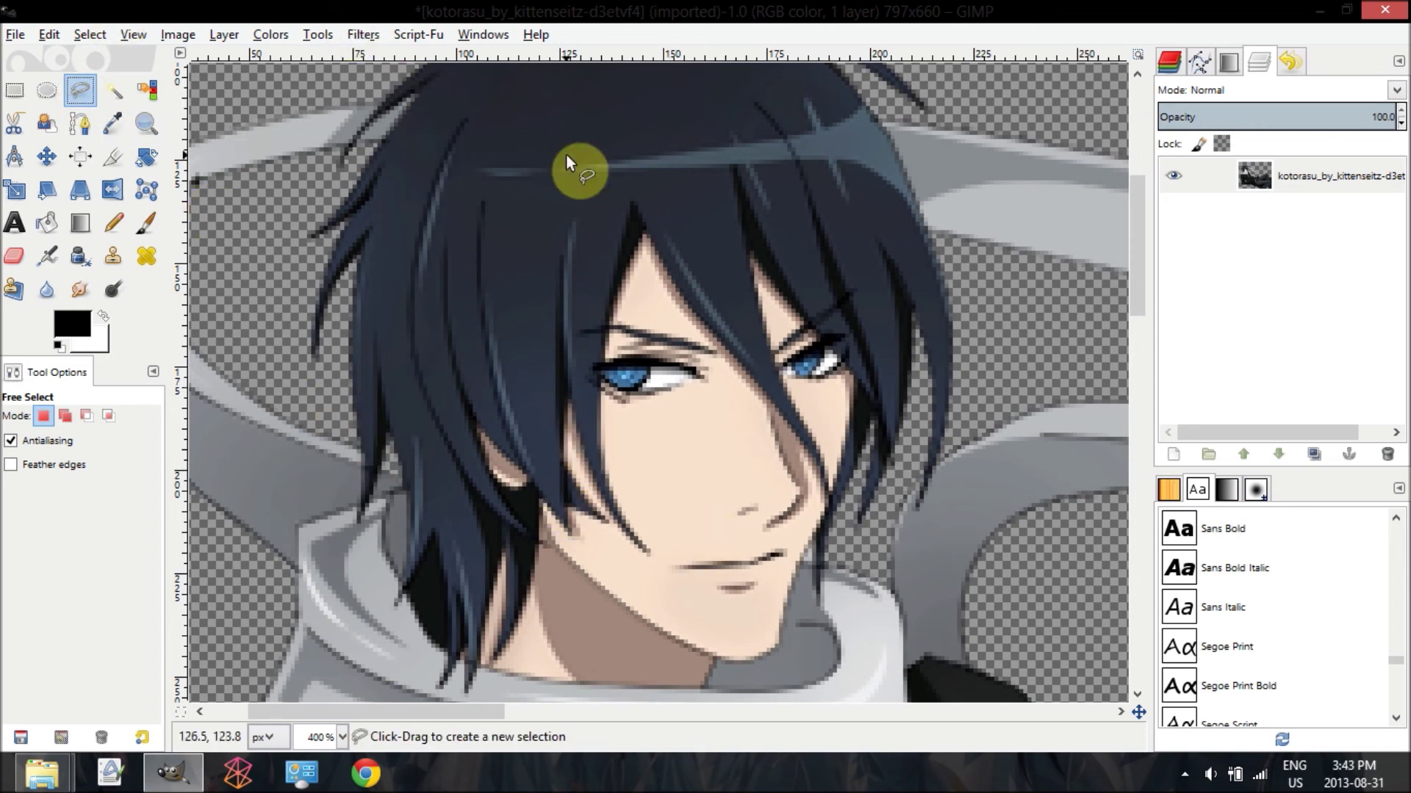
{"action": "mouse_move", "coordinate": [572, 215]}
{"action": "left_mouse_down"}
{"action": "mouse_move", "coordinate": [576, 303]}
{"action": "mouse_move", "coordinate": [557, 340]}
{"action": "mouse_move", "coordinate": [411, 265]}
{"action": "mouse_move", "coordinate": [406, 341]}
{"action": "mouse_move", "coordinate": [457, 257]}
{"action": "mouse_move", "coordinate": [576, 214]}
{"action": "left_mouse_up"}
{"action": "left_click", "coordinate": [575, 214]}
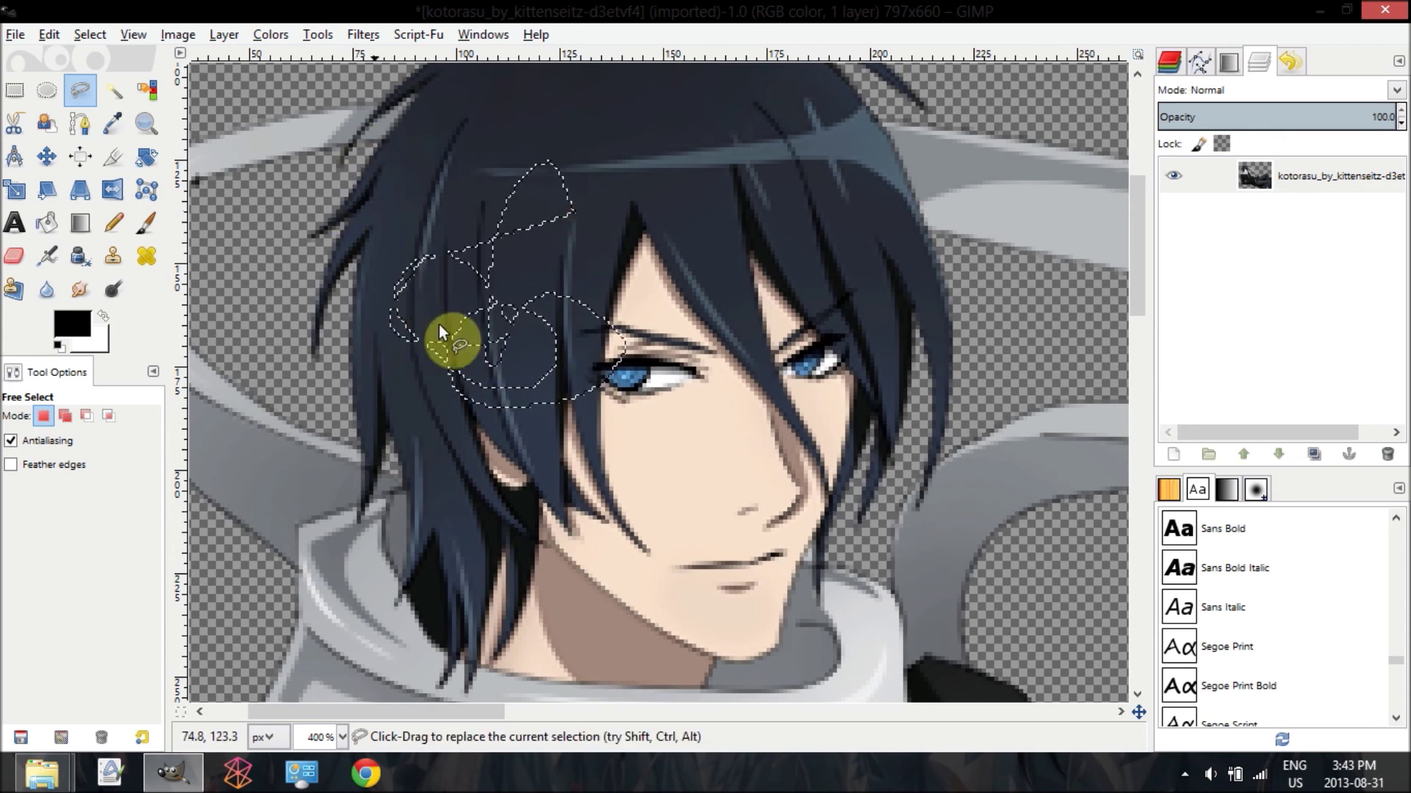
Step: Start a new Free Select outline at the hair parting, following the long front strand's face-side edge past the eye to its tip
{"action": "mouse_move", "coordinate": [645, 232]}
{"action": "left_mouse_down"}
{"action": "mouse_move", "coordinate": [605, 337]}
{"action": "mouse_move", "coordinate": [601, 383]}
{"action": "left_mouse_up"}
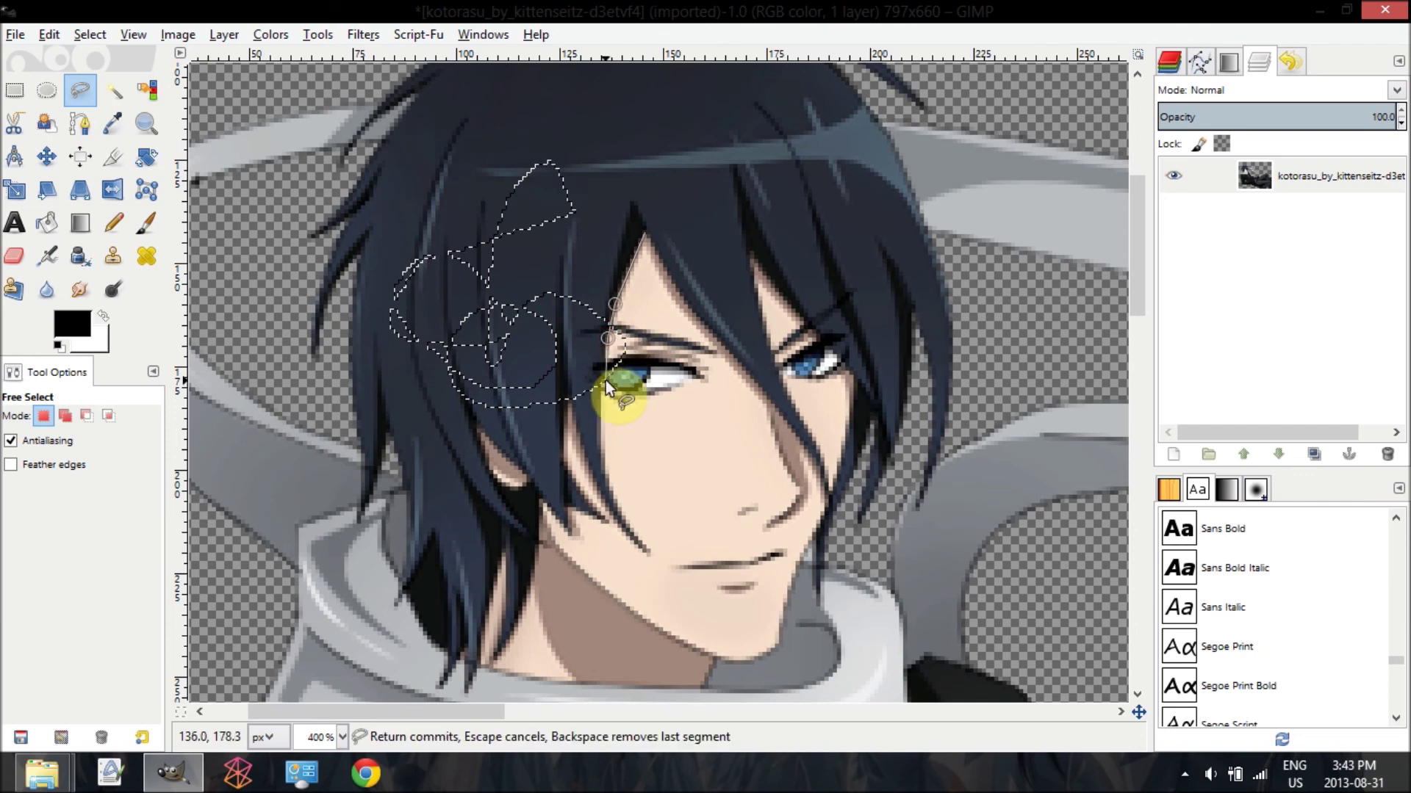
{"action": "left_click", "coordinate": [601, 429]}
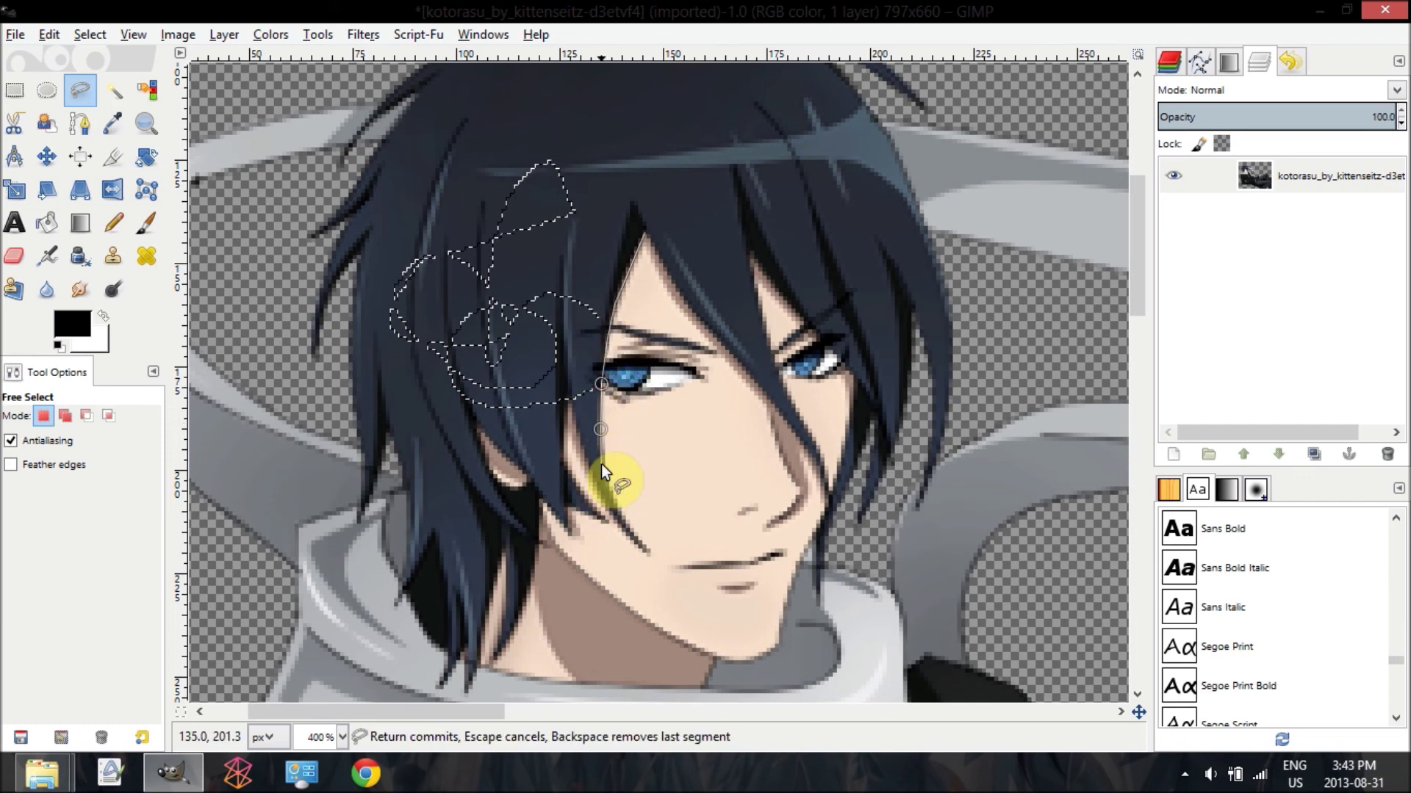
{"action": "left_click", "coordinate": [614, 498]}
{"action": "left_click", "coordinate": [630, 529]}
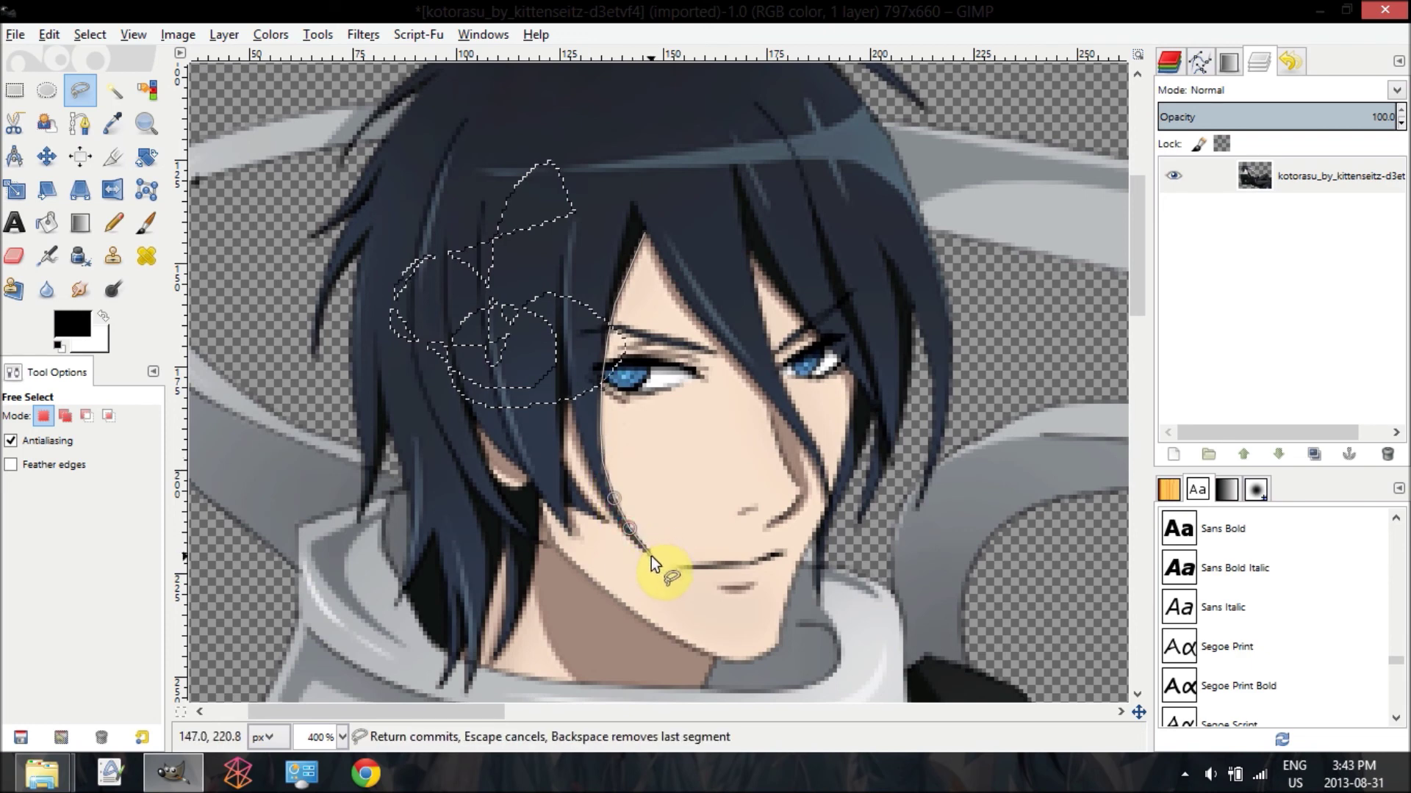
{"action": "left_click", "coordinate": [651, 557]}
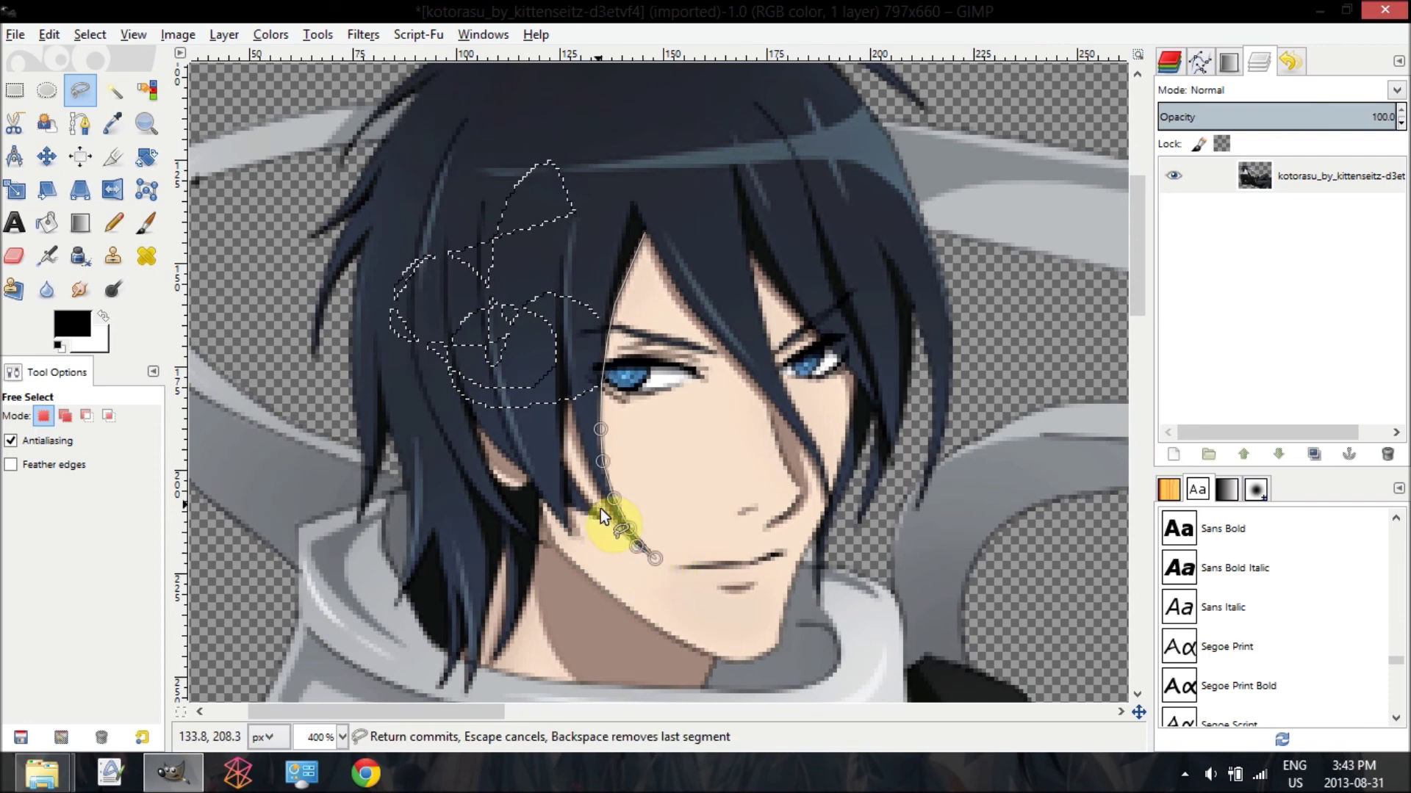
Step: Continue the outline around the long front strand's tip and back up its inner edge to the narrow skin gap
{"action": "left_click", "coordinate": [342, 737]}
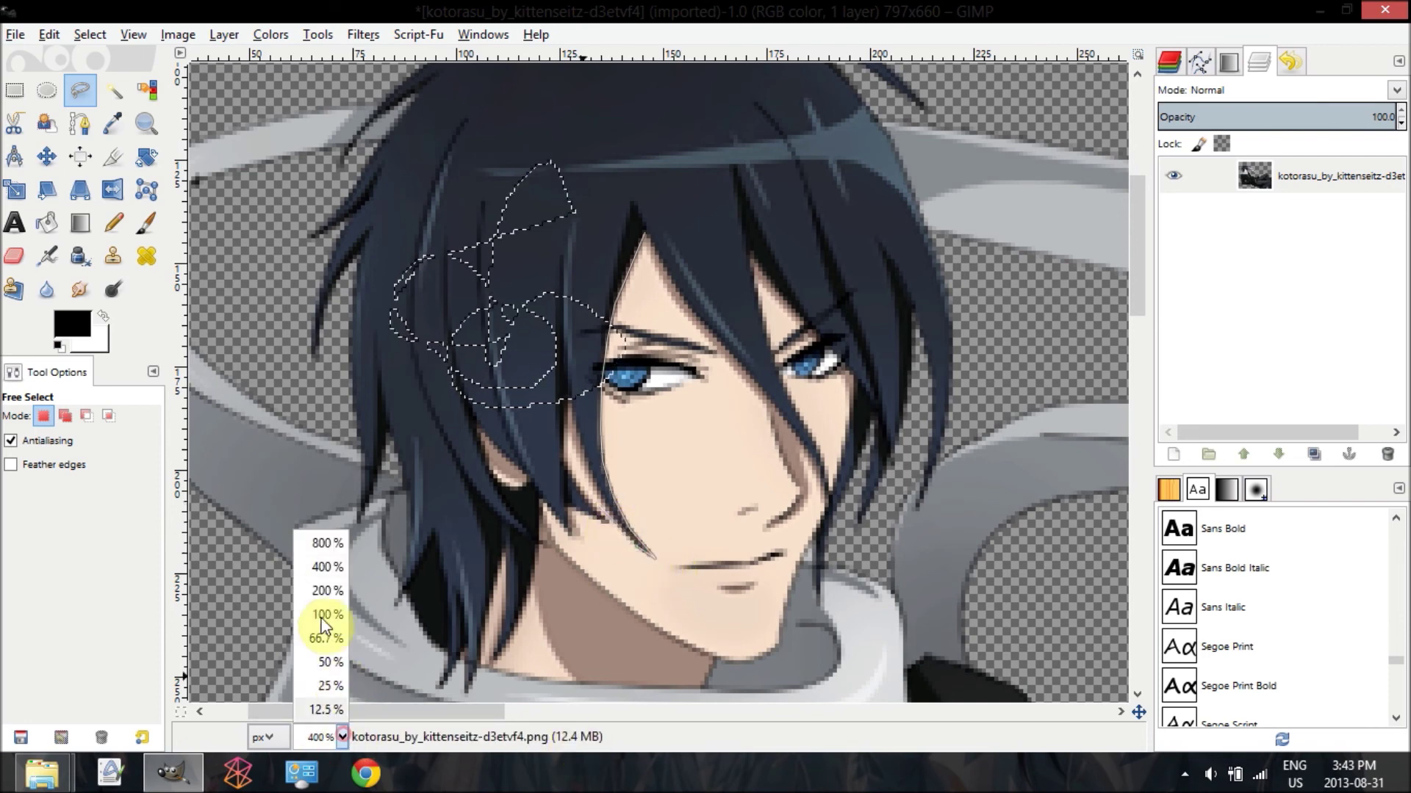
{"action": "left_click", "coordinate": [314, 544]}
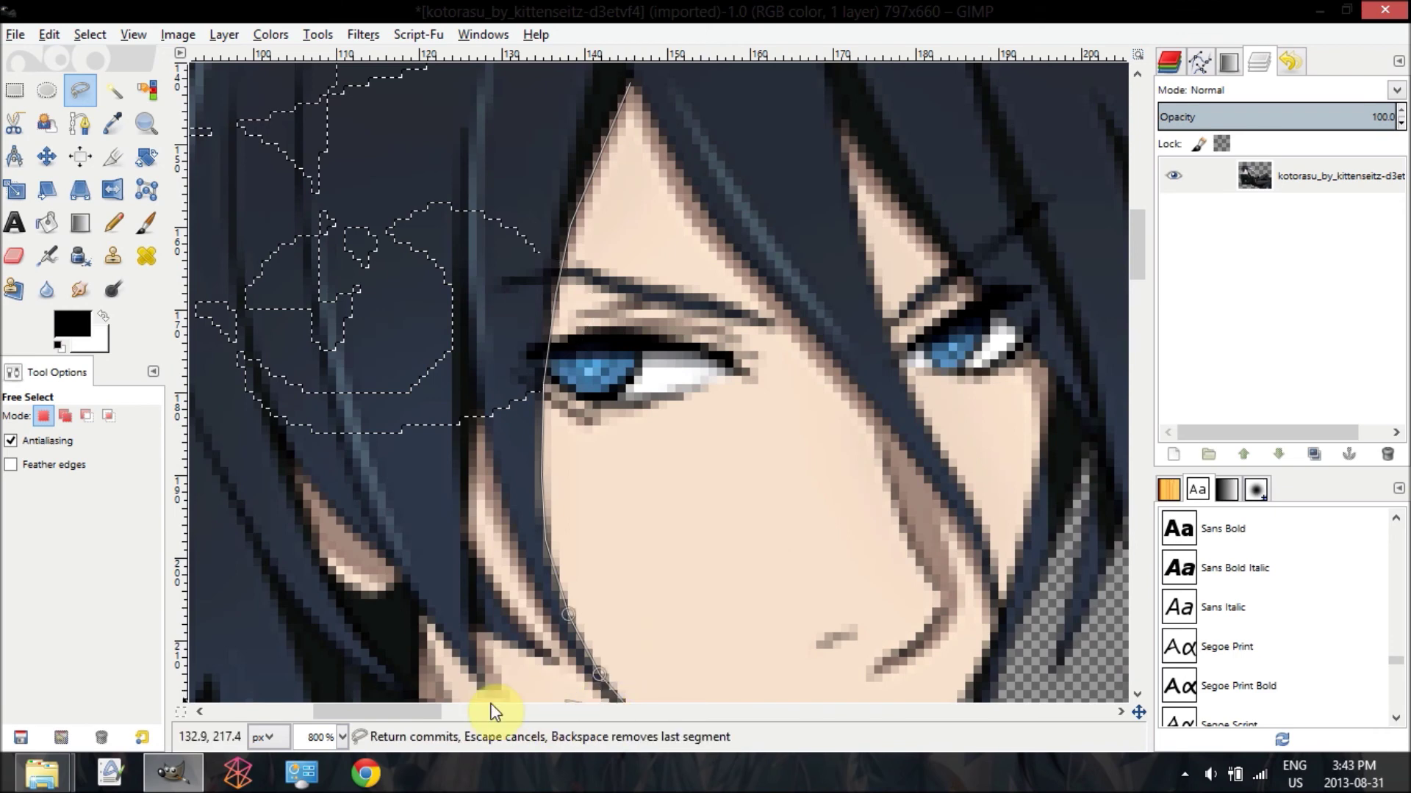
{"action": "left_click_drag", "start_coordinate": [415, 711], "coordinate": [396, 713]}
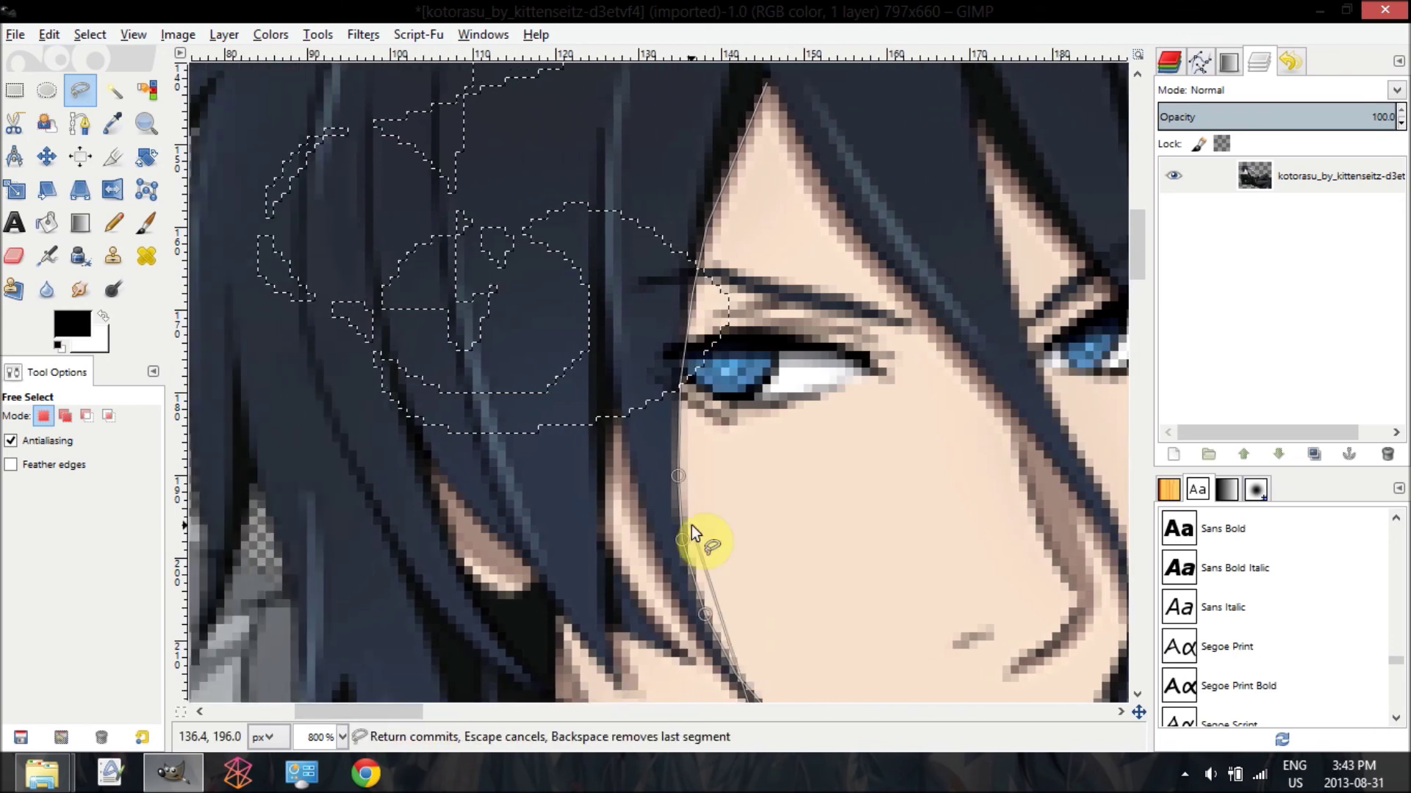
{"action": "left_click_drag", "start_coordinate": [1137, 232], "coordinate": [1139, 274]}
{"action": "left_click", "coordinate": [787, 499]}
{"action": "left_click_drag", "start_coordinate": [732, 450], "coordinate": [677, 367]}
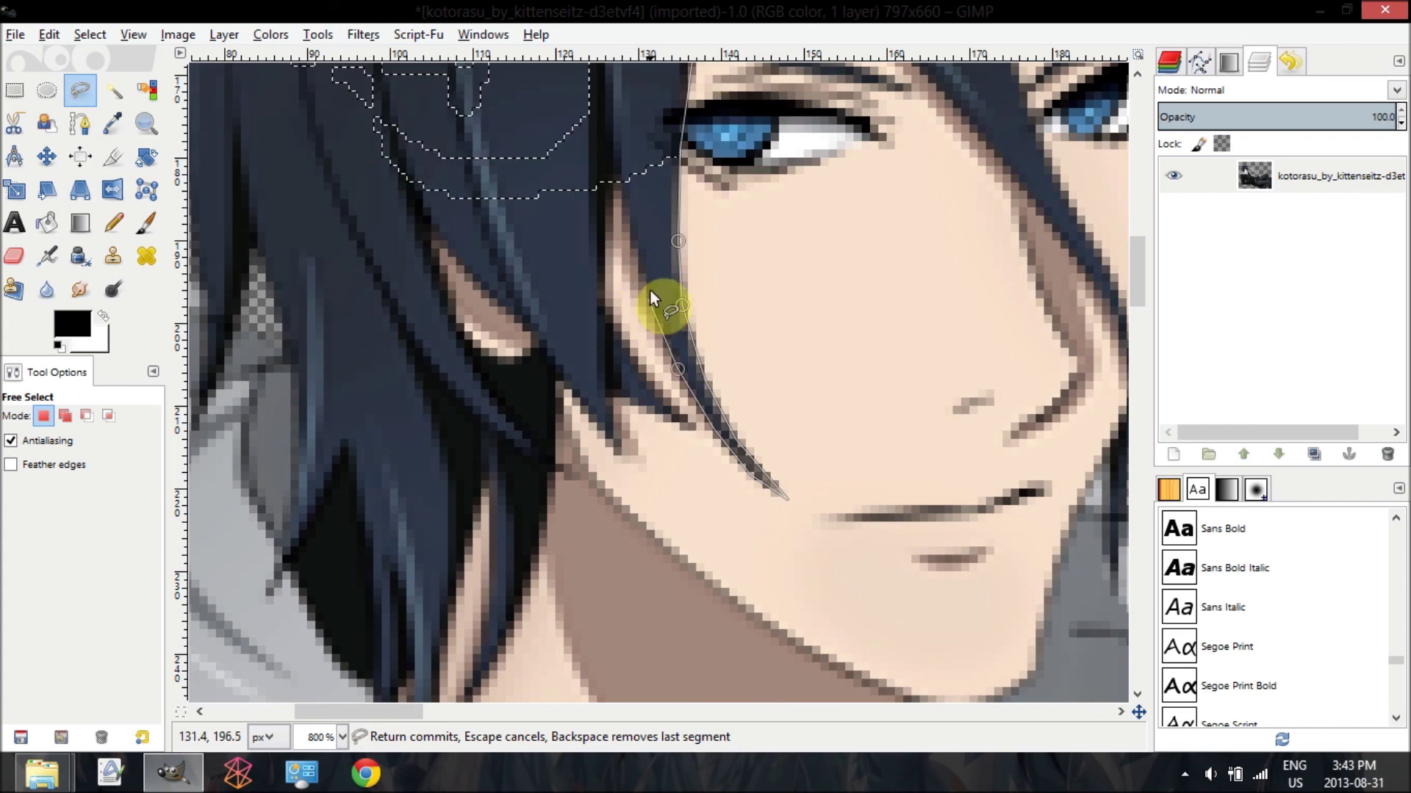
{"action": "left_click", "coordinate": [614, 179]}
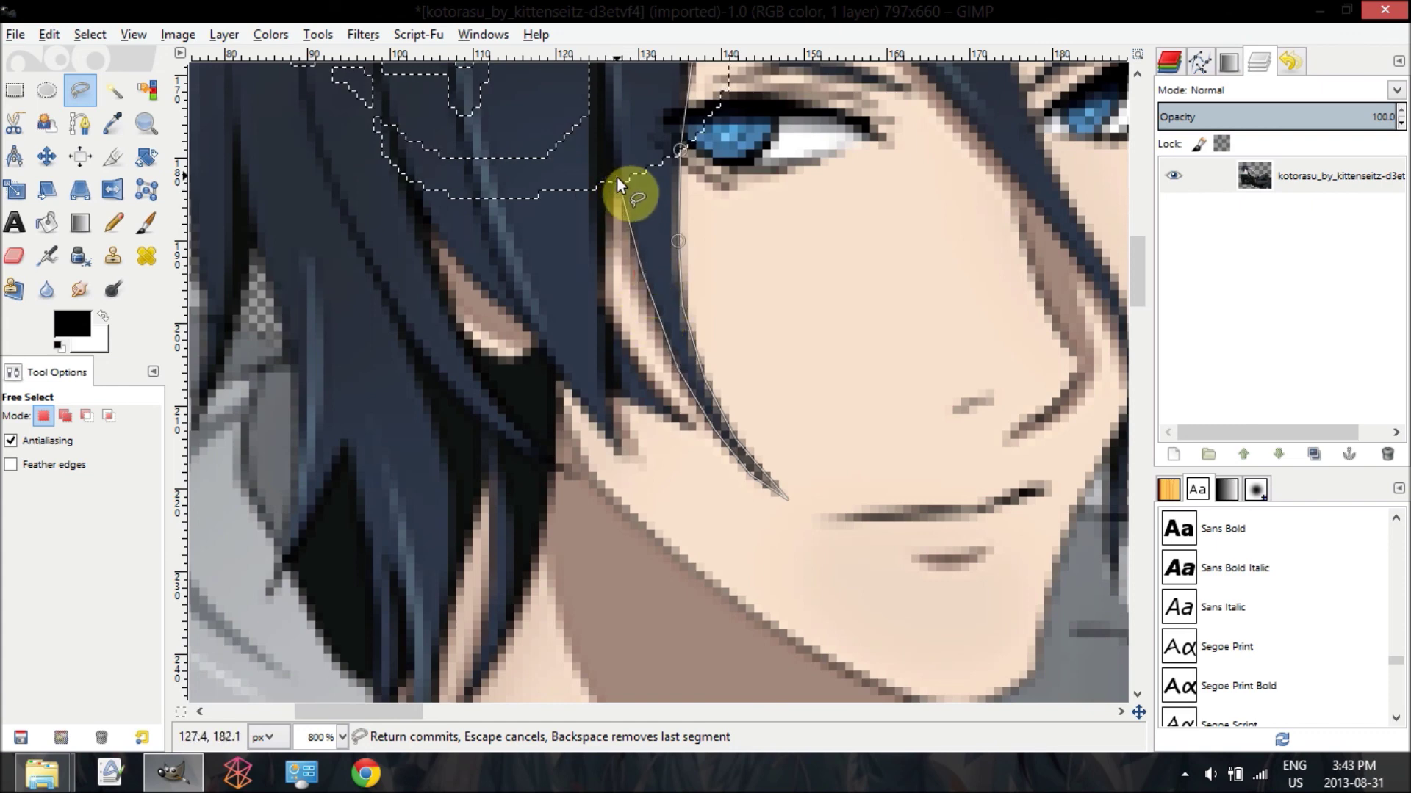
Step: Extend the outline down the far side of the skin gap and around the two short hair tips over the cheek
{"action": "left_click", "coordinate": [602, 300]}
{"action": "left_click", "coordinate": [692, 426]}
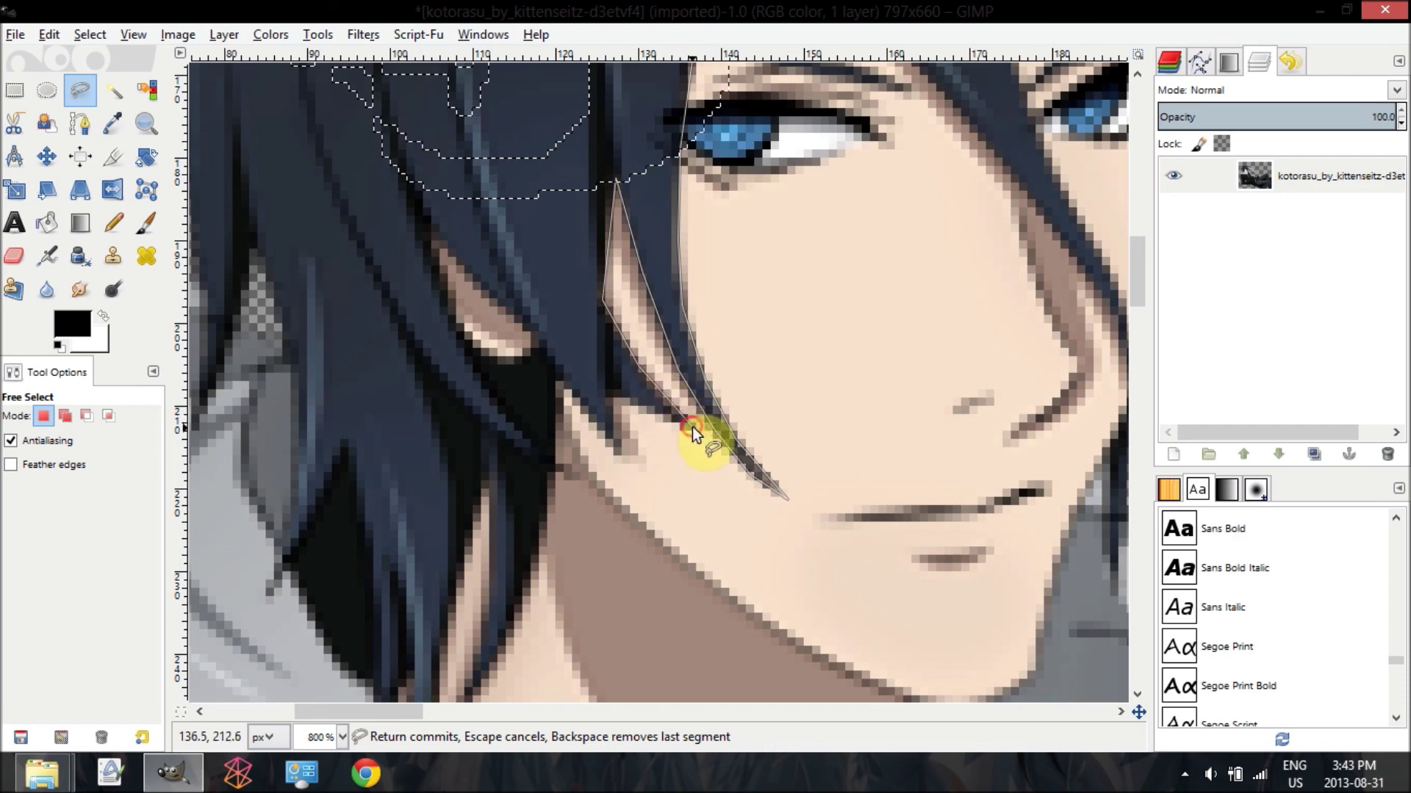
{"action": "left_click", "coordinate": [609, 398]}
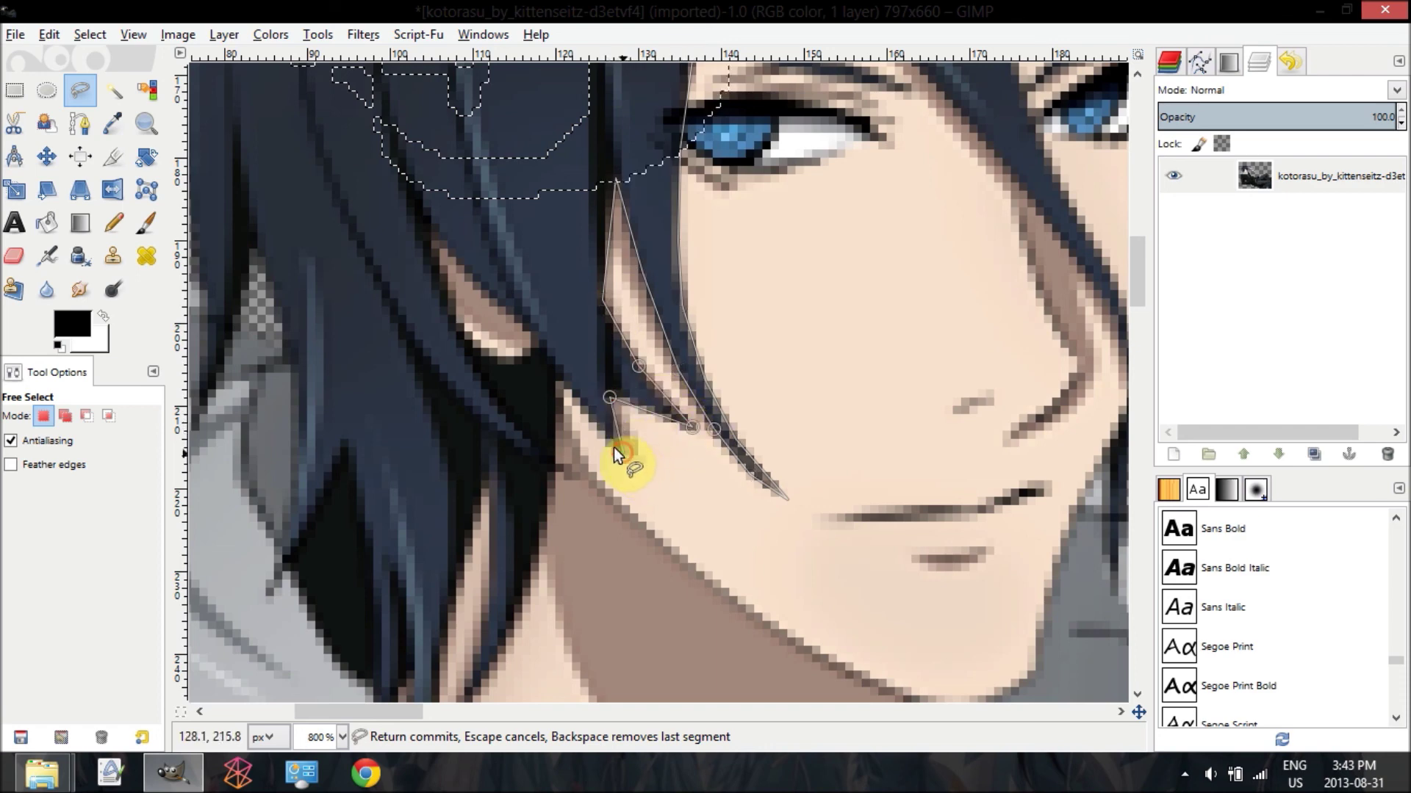
{"action": "left_click", "coordinate": [623, 453]}
{"action": "left_click", "coordinate": [559, 375]}
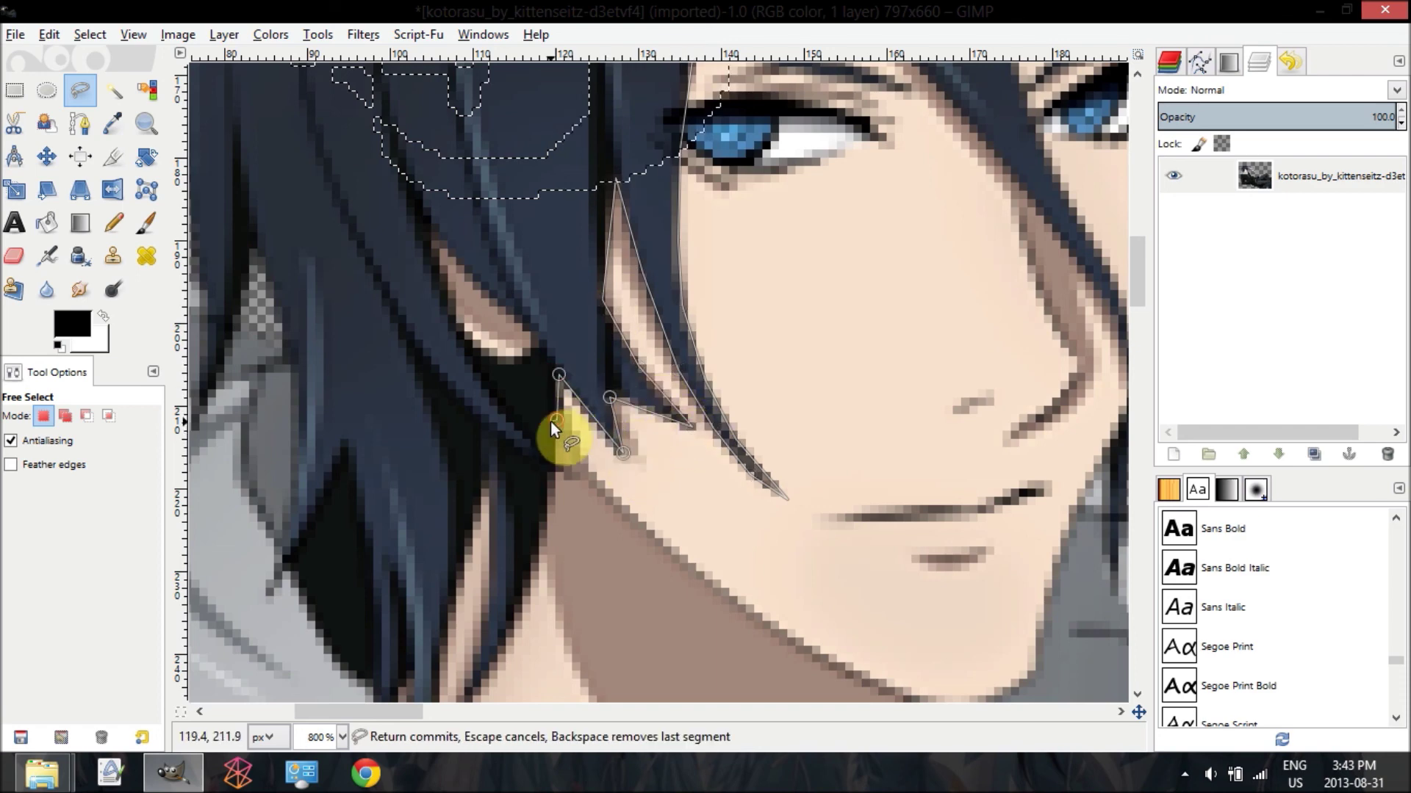
Step: Continue the outline past the jaw corner and down the hair edge along the neck to the strand tip at the scarf
{"action": "left_click", "coordinate": [556, 420]}
{"action": "left_click", "coordinate": [553, 461]}
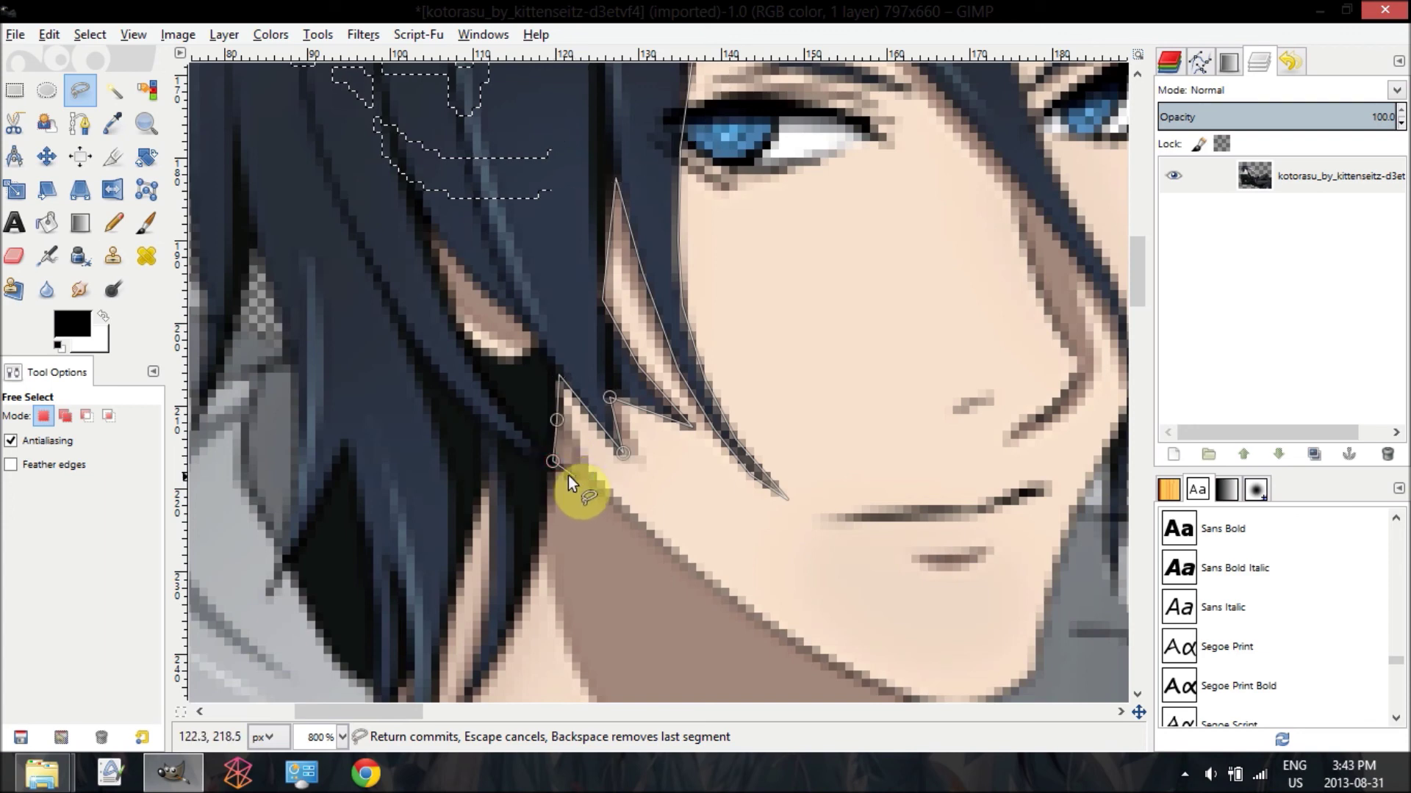
{"action": "left_click", "coordinate": [567, 470]}
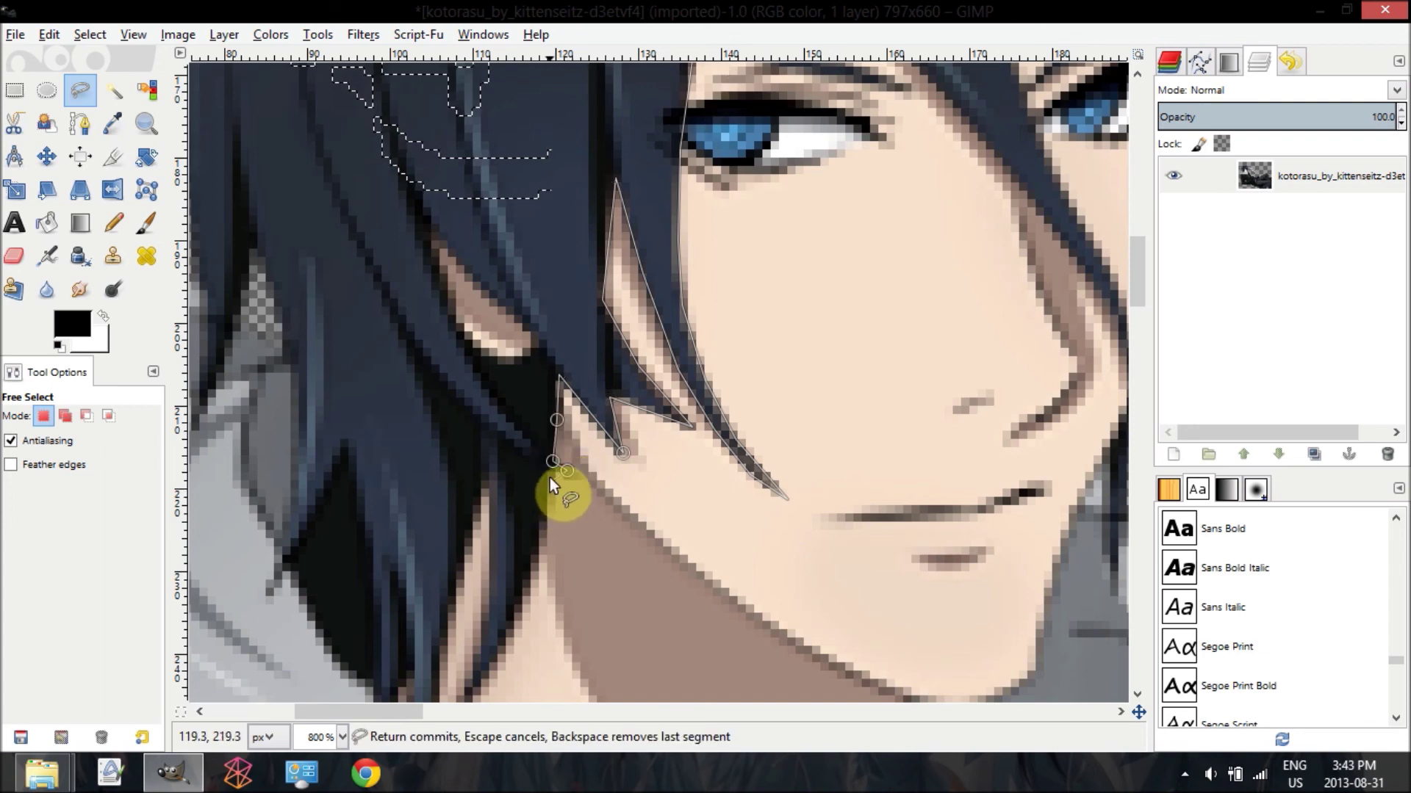
{"action": "left_click", "coordinate": [549, 478]}
{"action": "left_click", "coordinate": [538, 549]}
{"action": "left_click", "coordinate": [506, 634]}
{"action": "left_click", "coordinate": [476, 691]}
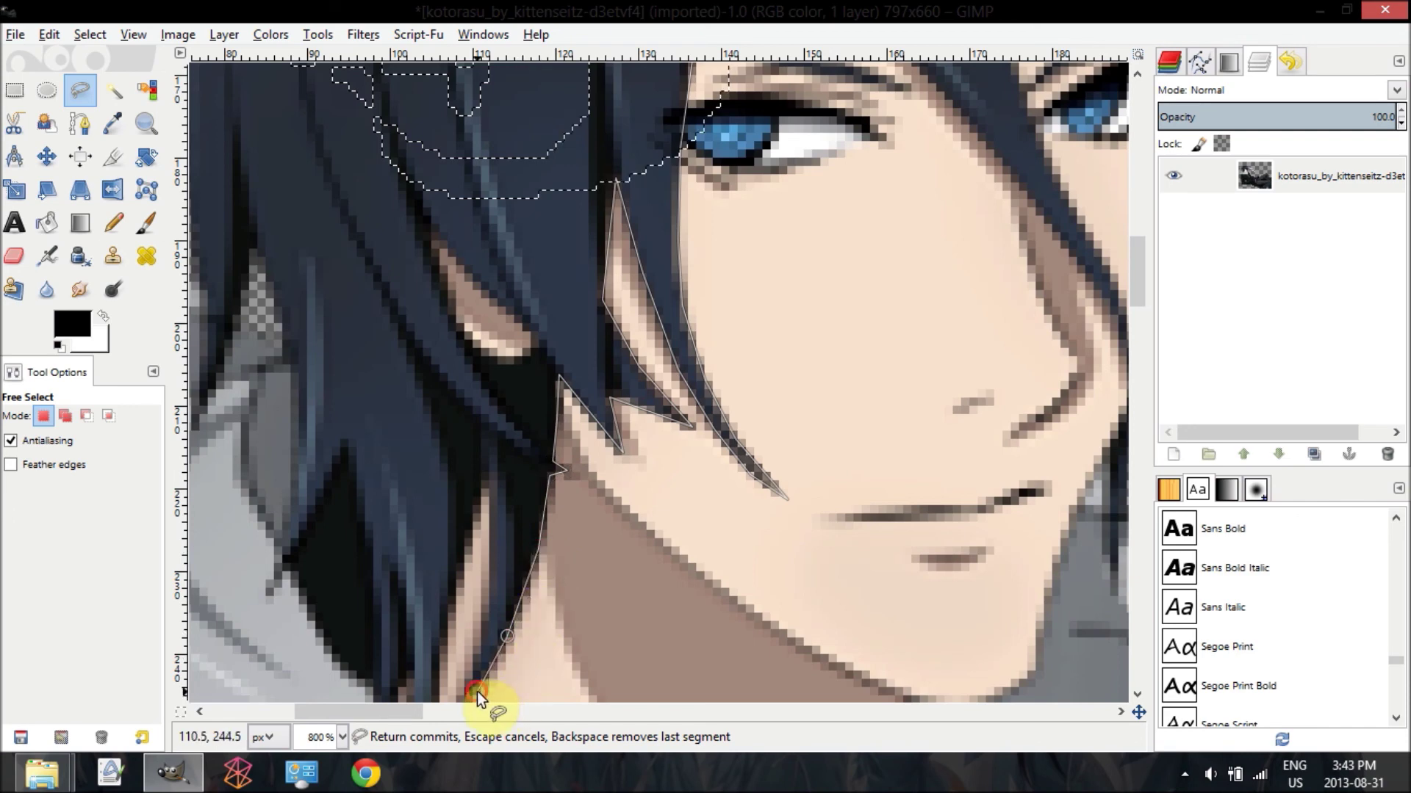
{"action": "scroll", "coordinate": [1139, 285], "scroll_direction": "down", "scroll_amount": 3}
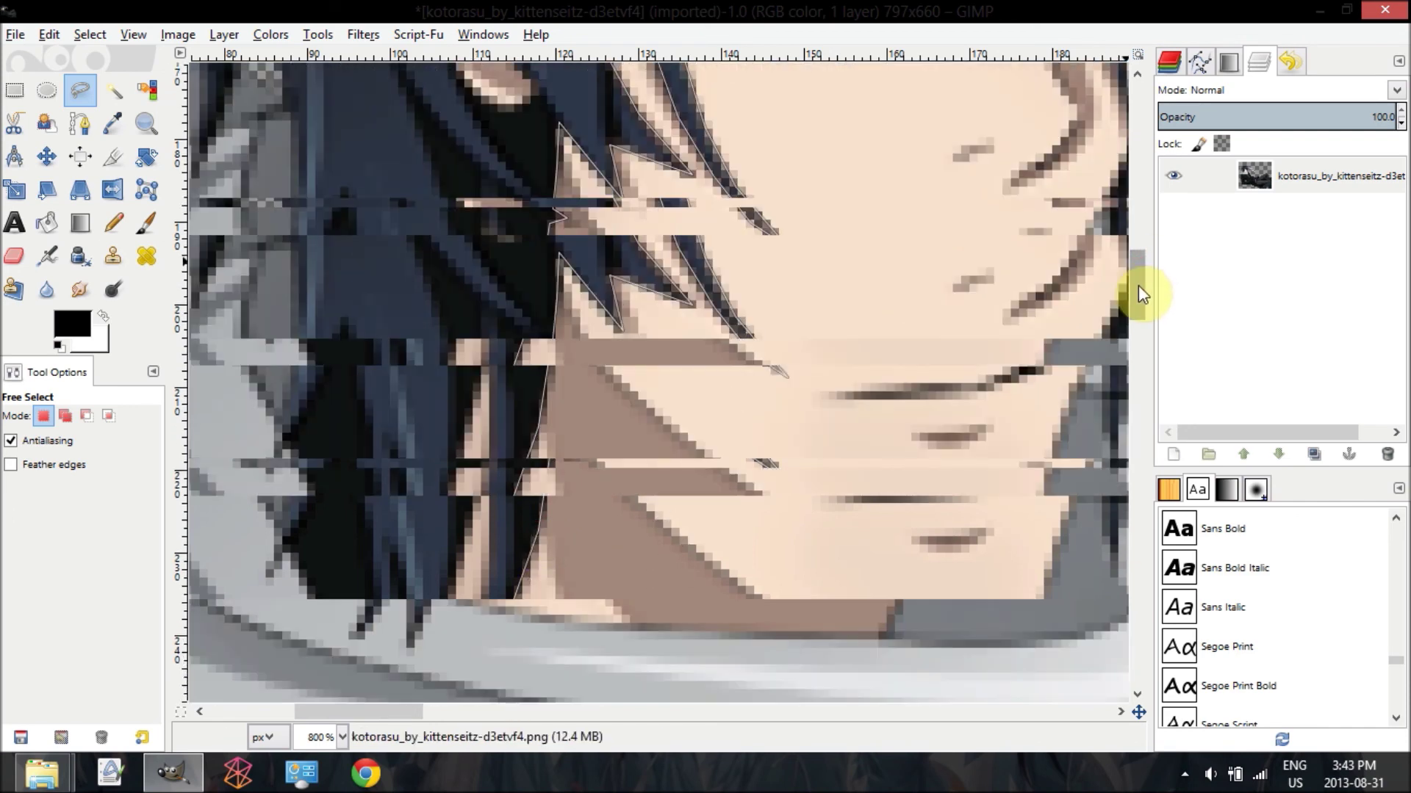
{"action": "scroll", "coordinate": [1139, 294], "scroll_direction": "down", "scroll_amount": 3}
{"action": "left_click", "coordinate": [459, 409]}
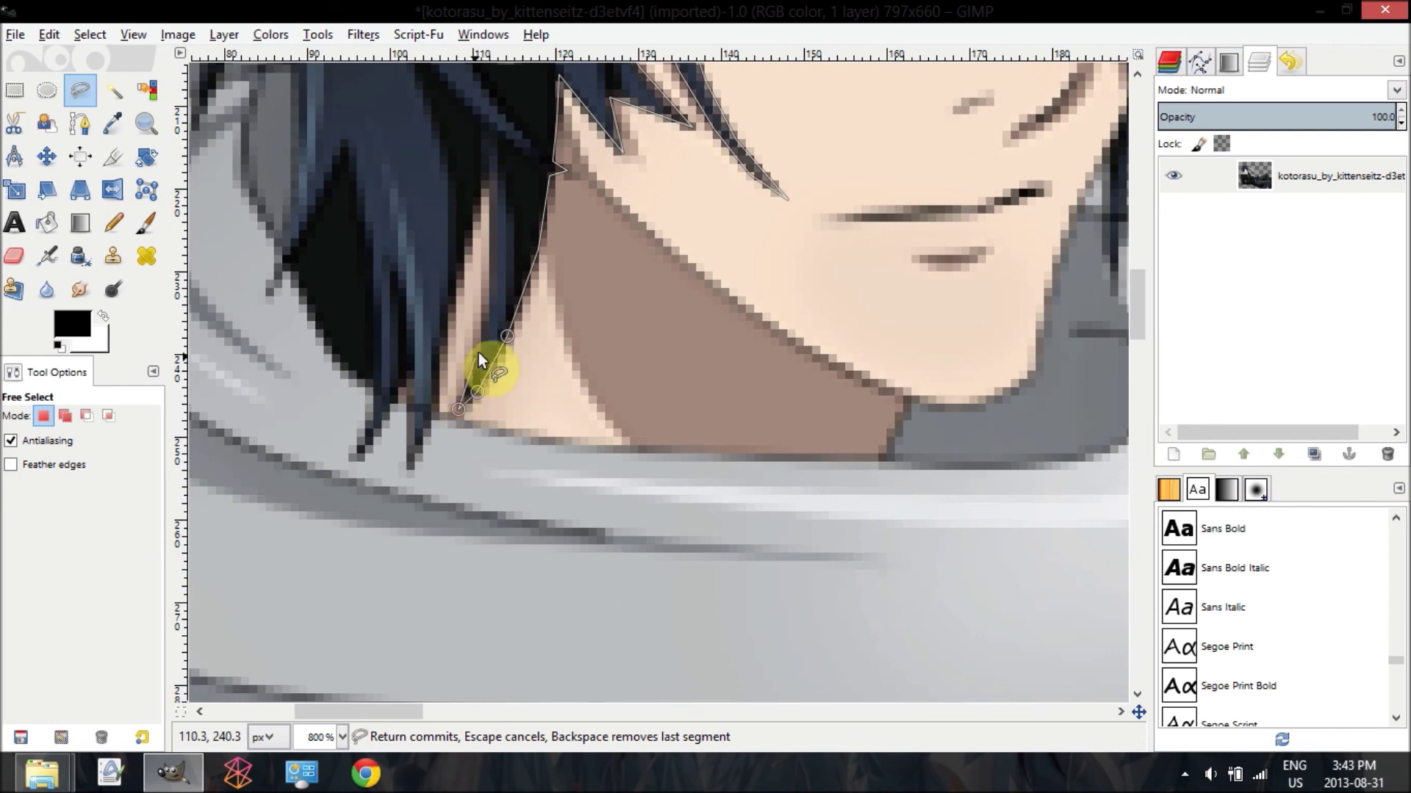
Step: Outline around the thin skin gap between the neck strands and down to the hair tip overlapping the scarf
{"action": "left_click", "coordinate": [491, 240]}
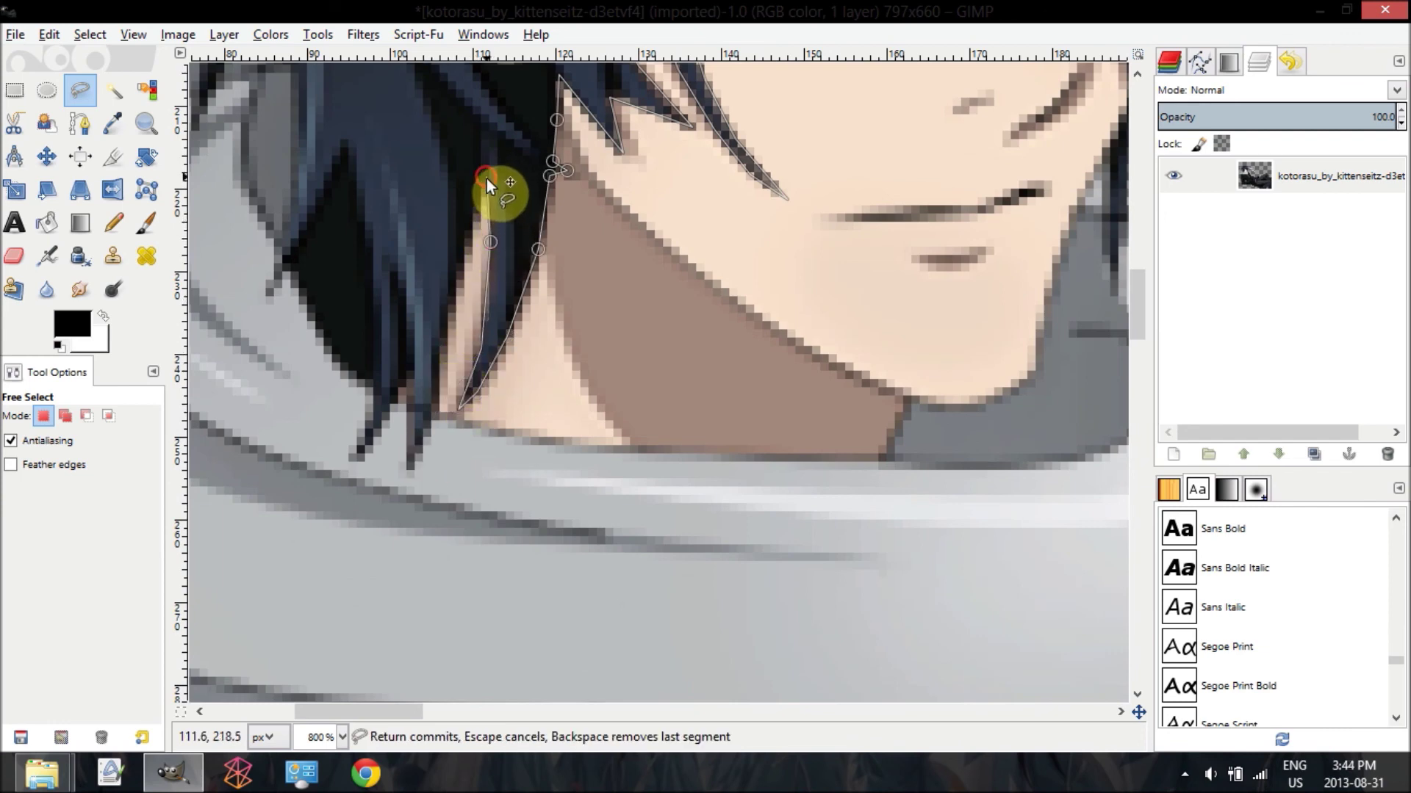
{"action": "left_click", "coordinate": [487, 179]}
{"action": "left_click", "coordinate": [451, 303]}
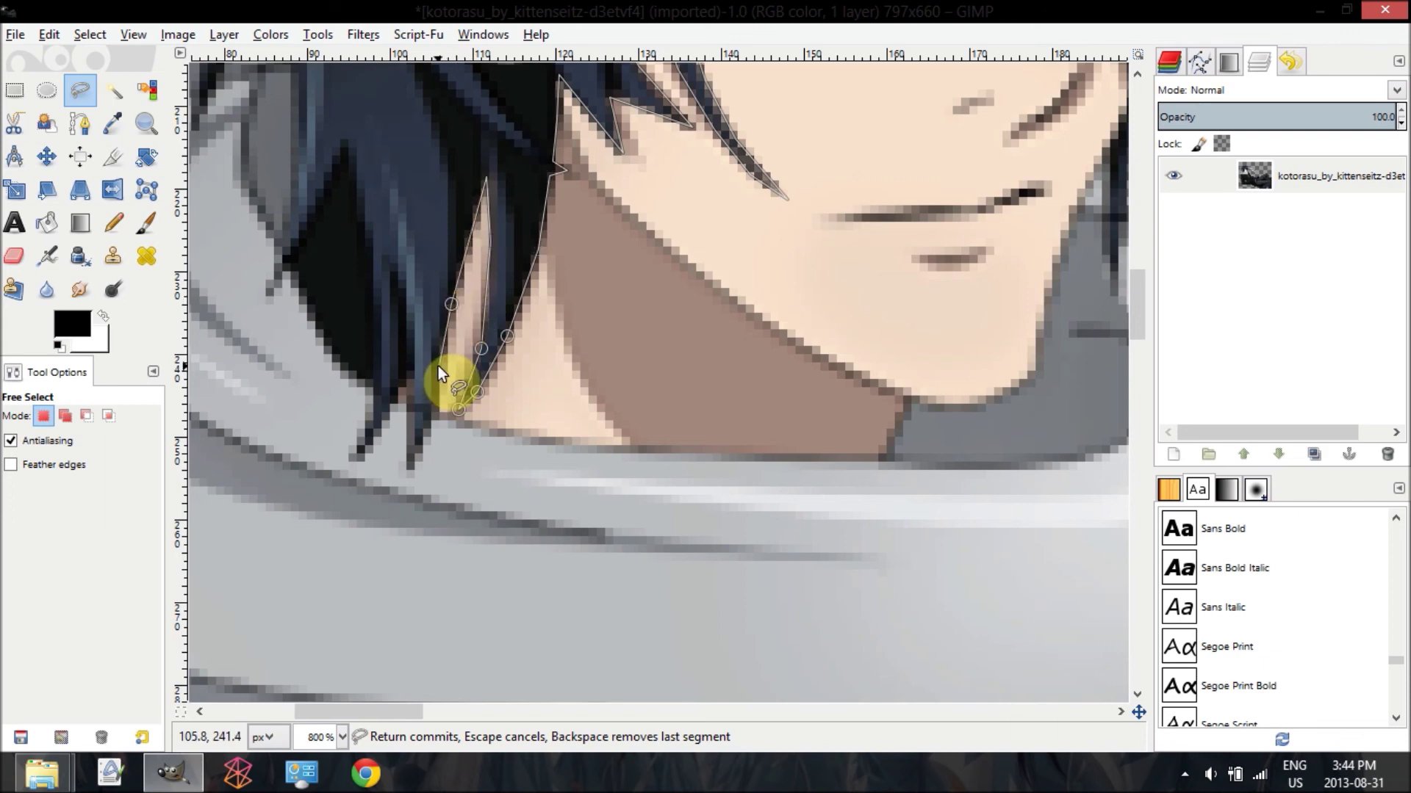
{"action": "left_click", "coordinate": [426, 432]}
{"action": "left_click", "coordinate": [411, 470]}
Step: Trace up into the notch between the two scarf-overlapping hair tips and around the second tip to its outer edge
{"action": "left_click", "coordinate": [413, 410]}
{"action": "left_click", "coordinate": [410, 368]}
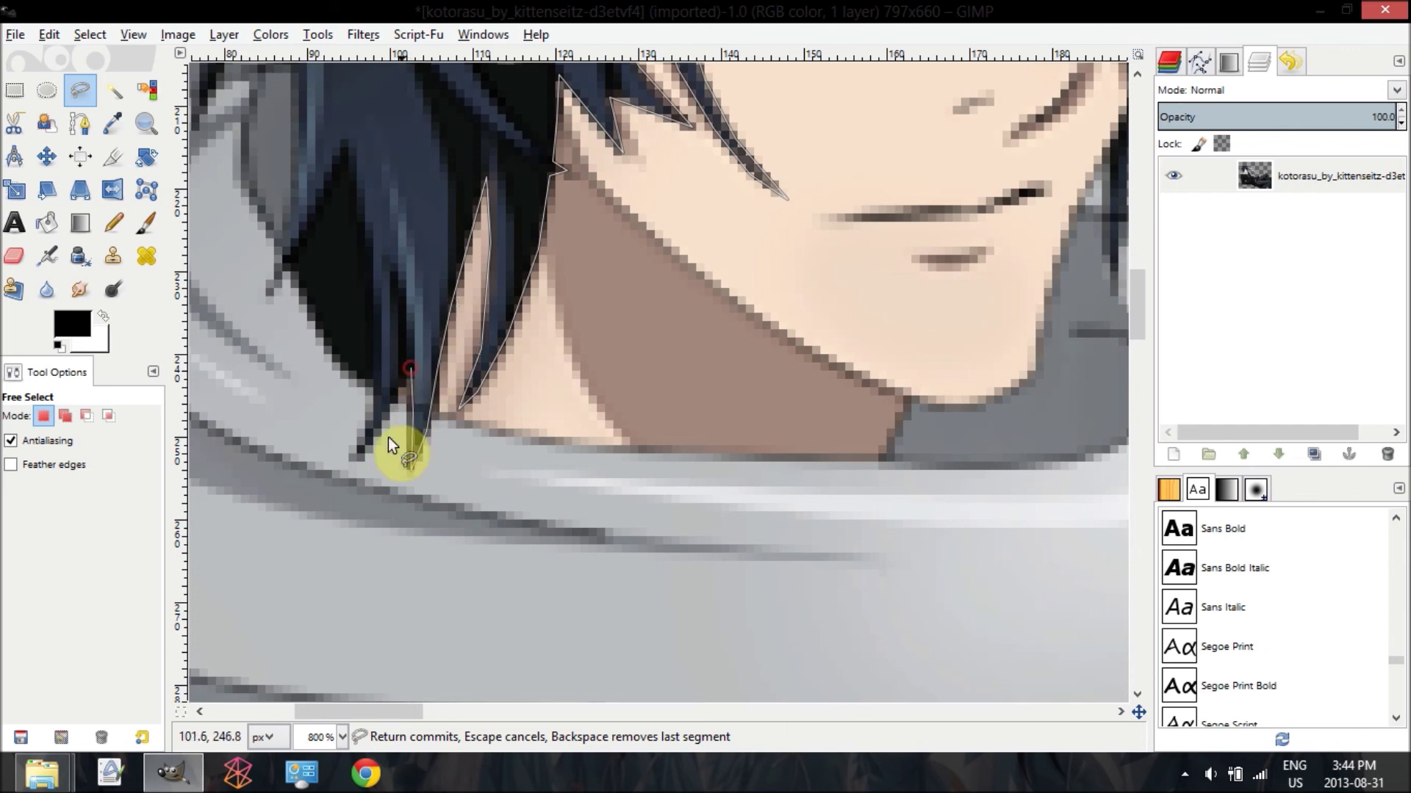
{"action": "left_click", "coordinate": [373, 438]}
{"action": "left_click", "coordinate": [355, 459]}
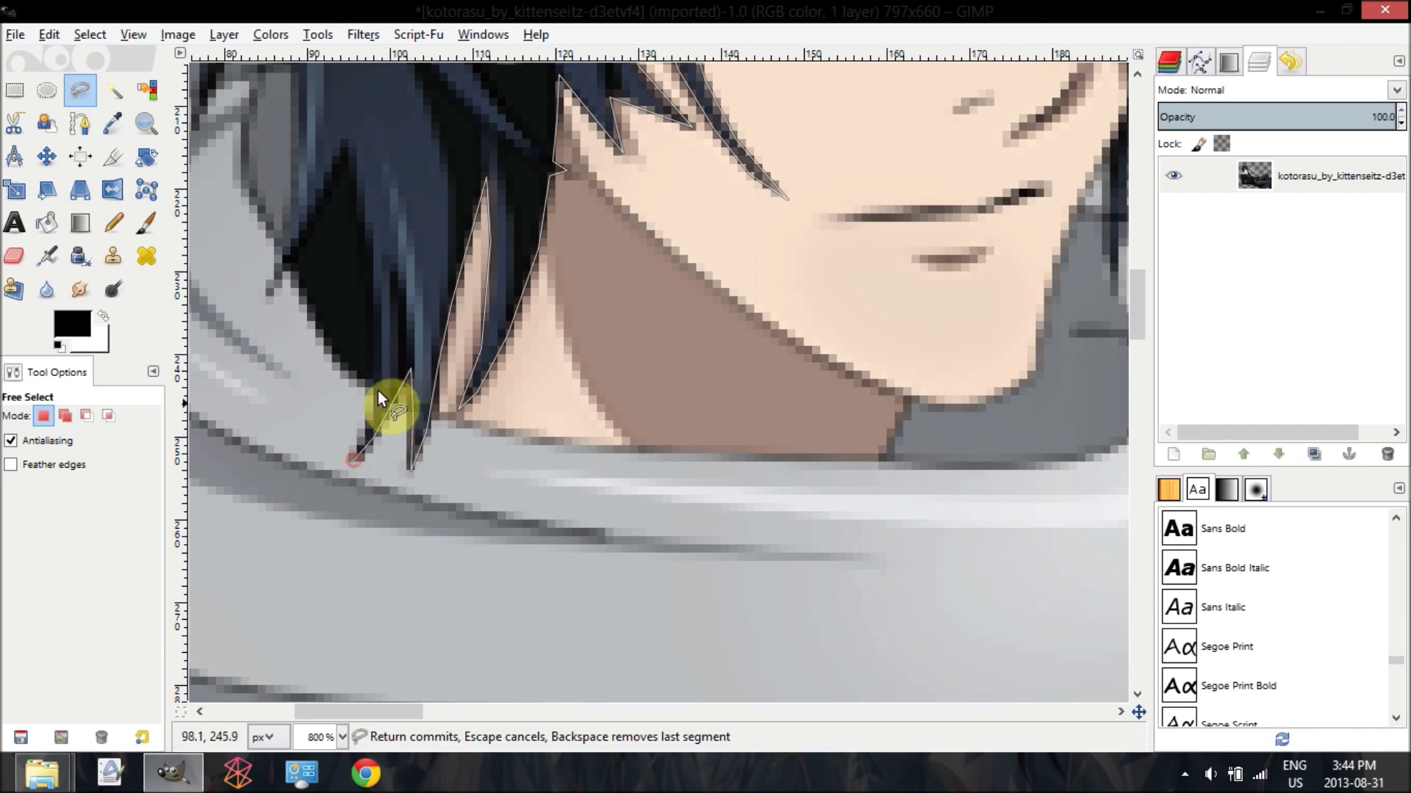
{"action": "left_click", "coordinate": [376, 387]}
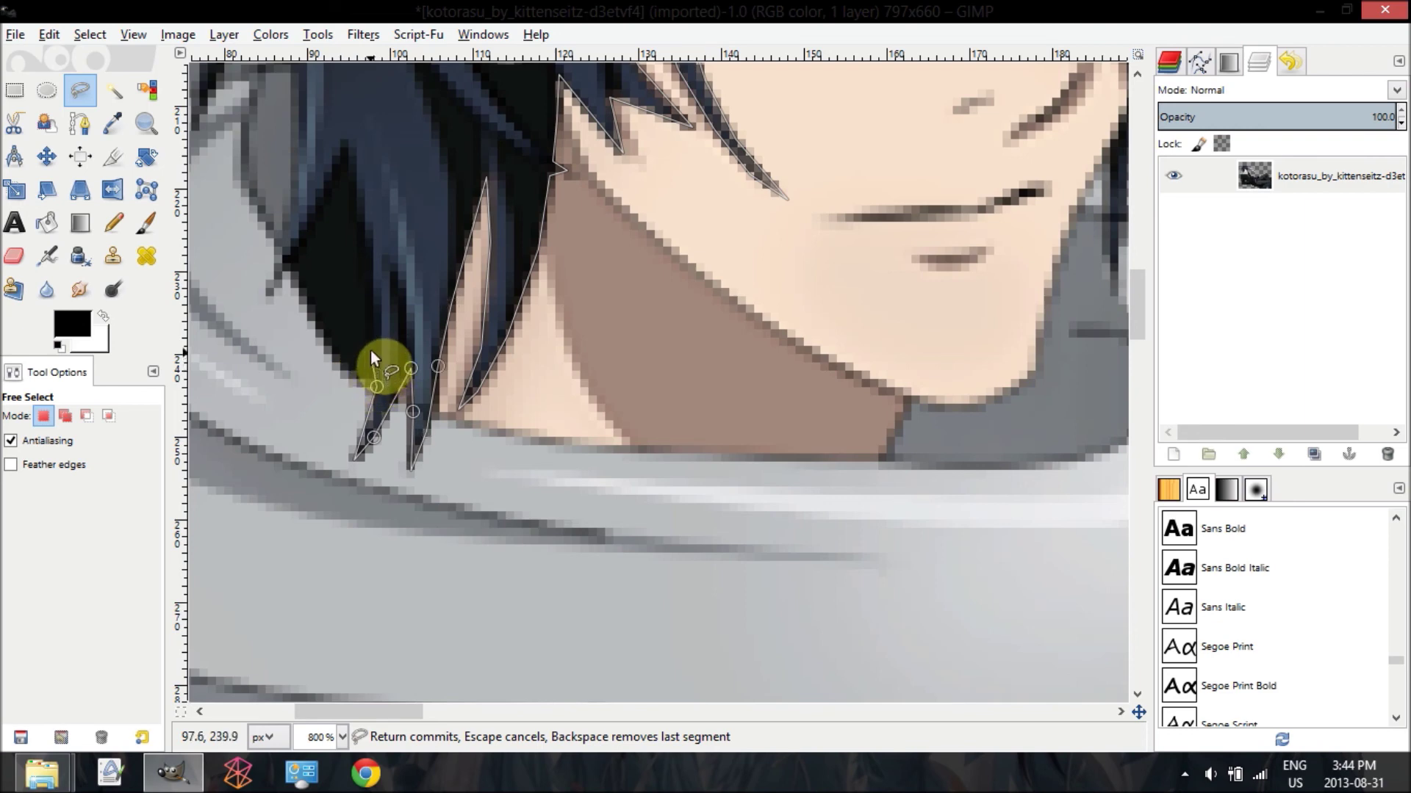
Step: Outline around the black gap beside the neck strands, down to the small outer hair tip and back up its outer edge
{"action": "left_click", "coordinate": [358, 197]}
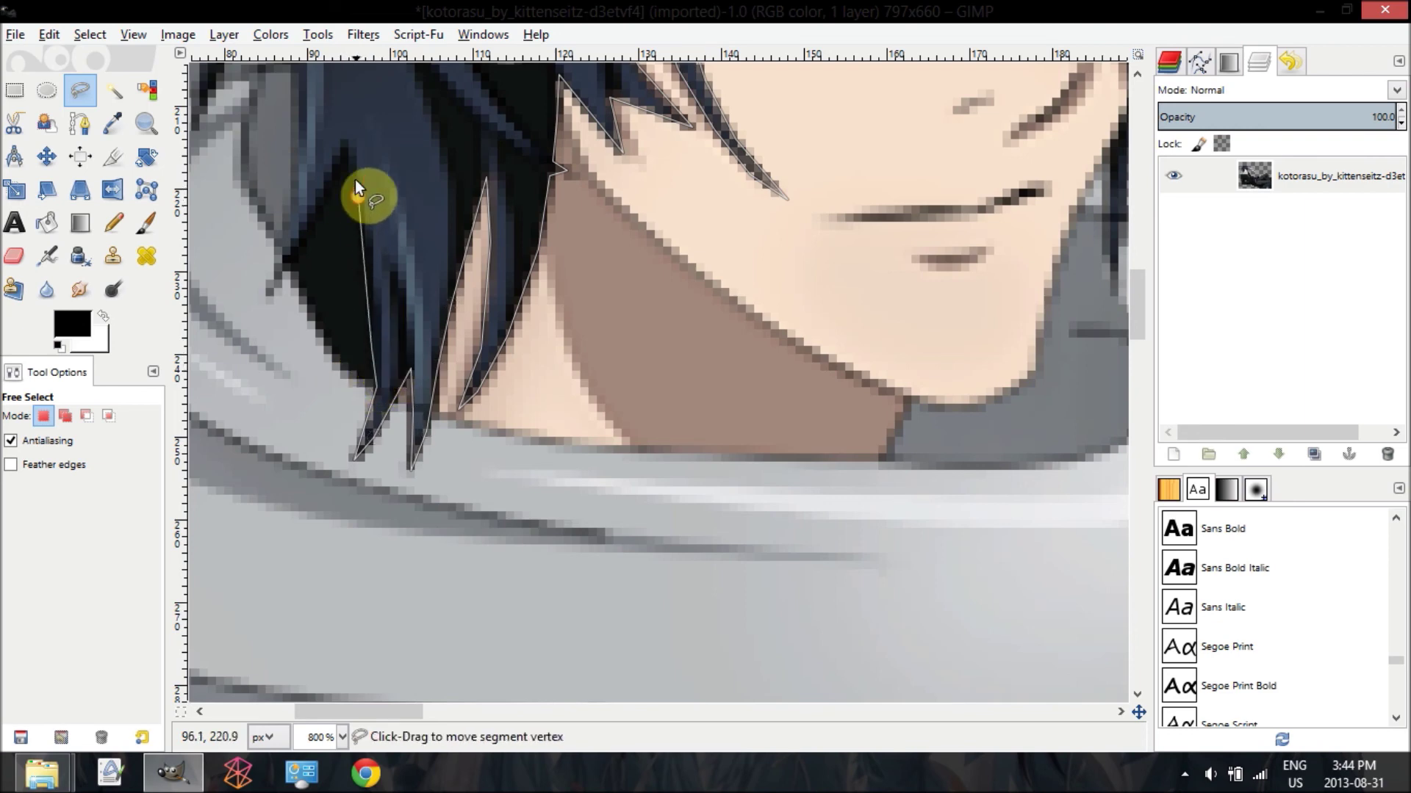
{"action": "left_click", "coordinate": [348, 153]}
{"action": "left_click", "coordinate": [316, 214]}
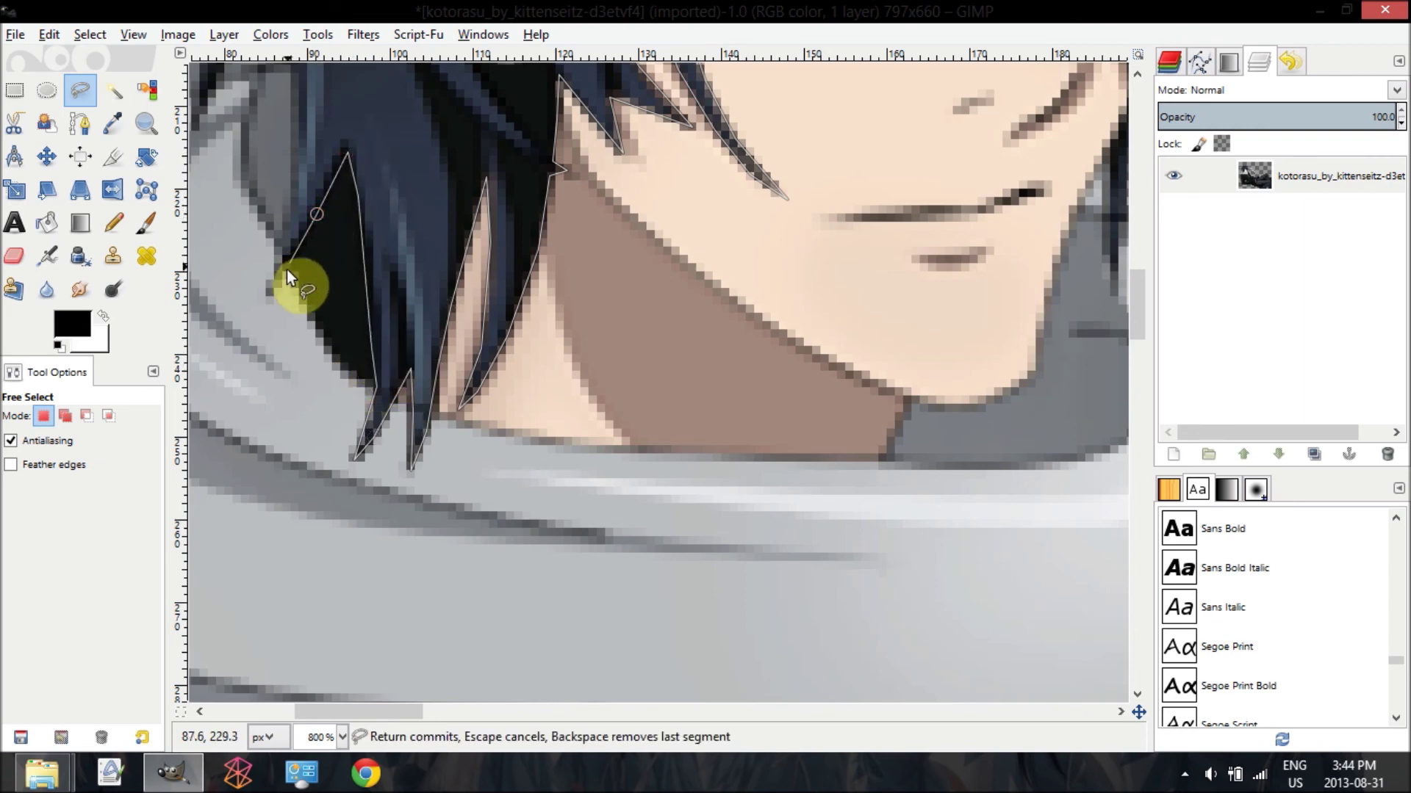
{"action": "left_click", "coordinate": [271, 292]}
{"action": "left_click", "coordinate": [293, 211]}
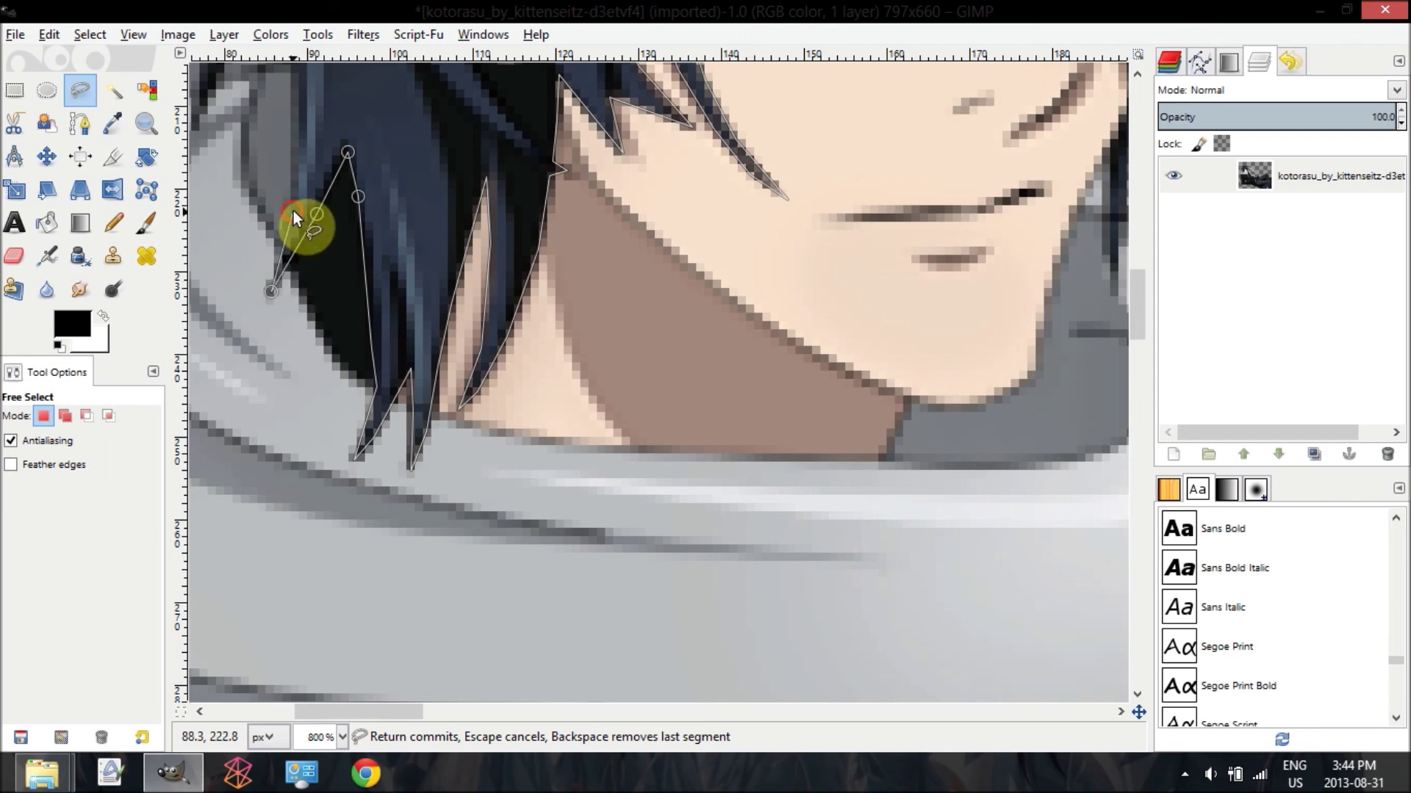
{"action": "left_click", "coordinate": [292, 135]}
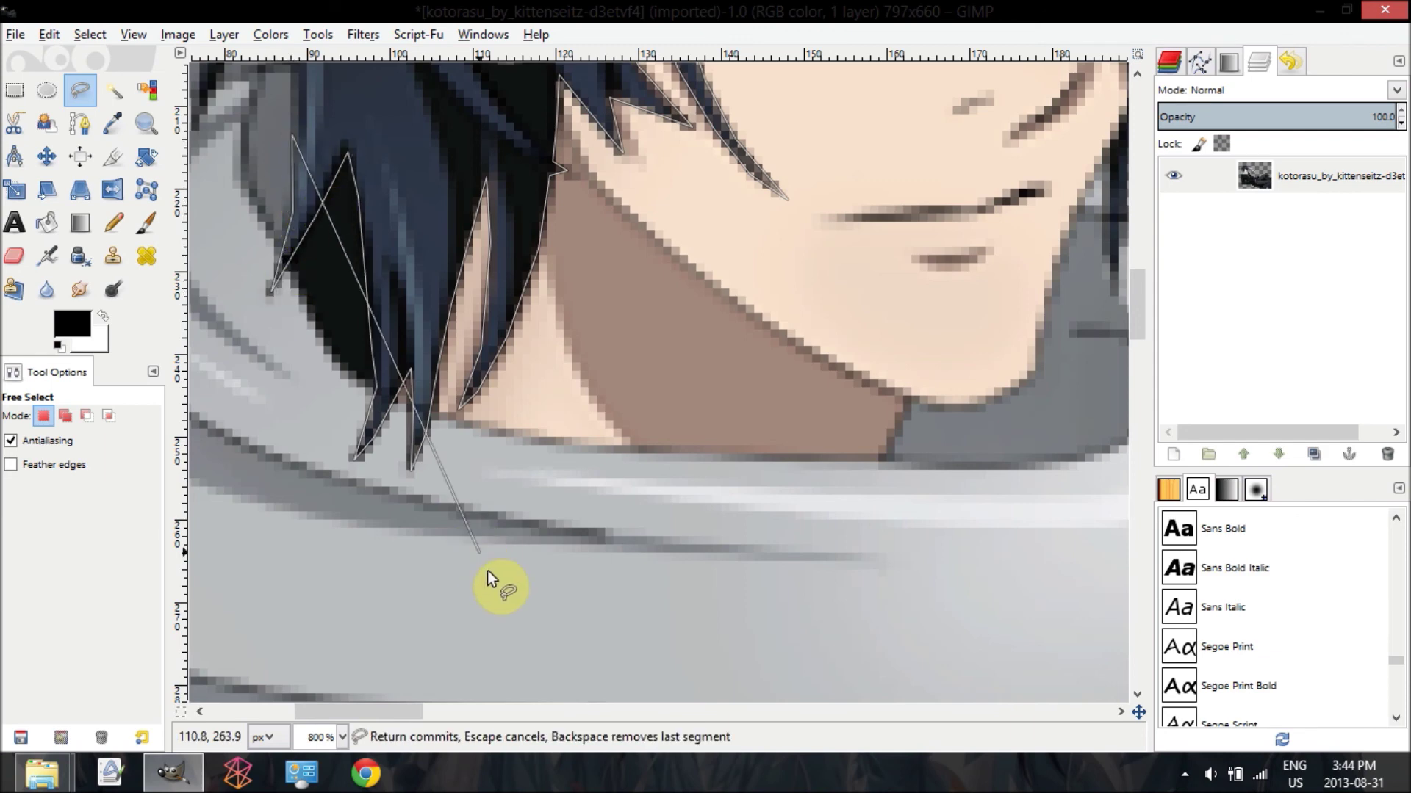
Step: Continue the outline up to the peak of the small transparent gap and down to the strand tip over the collar
{"action": "mouse_move", "coordinate": [400, 710]}
{"action": "left_mouse_down"}
{"action": "mouse_move", "coordinate": [335, 695]}
{"action": "mouse_move", "coordinate": [362, 695]}
{"action": "left_mouse_up"}
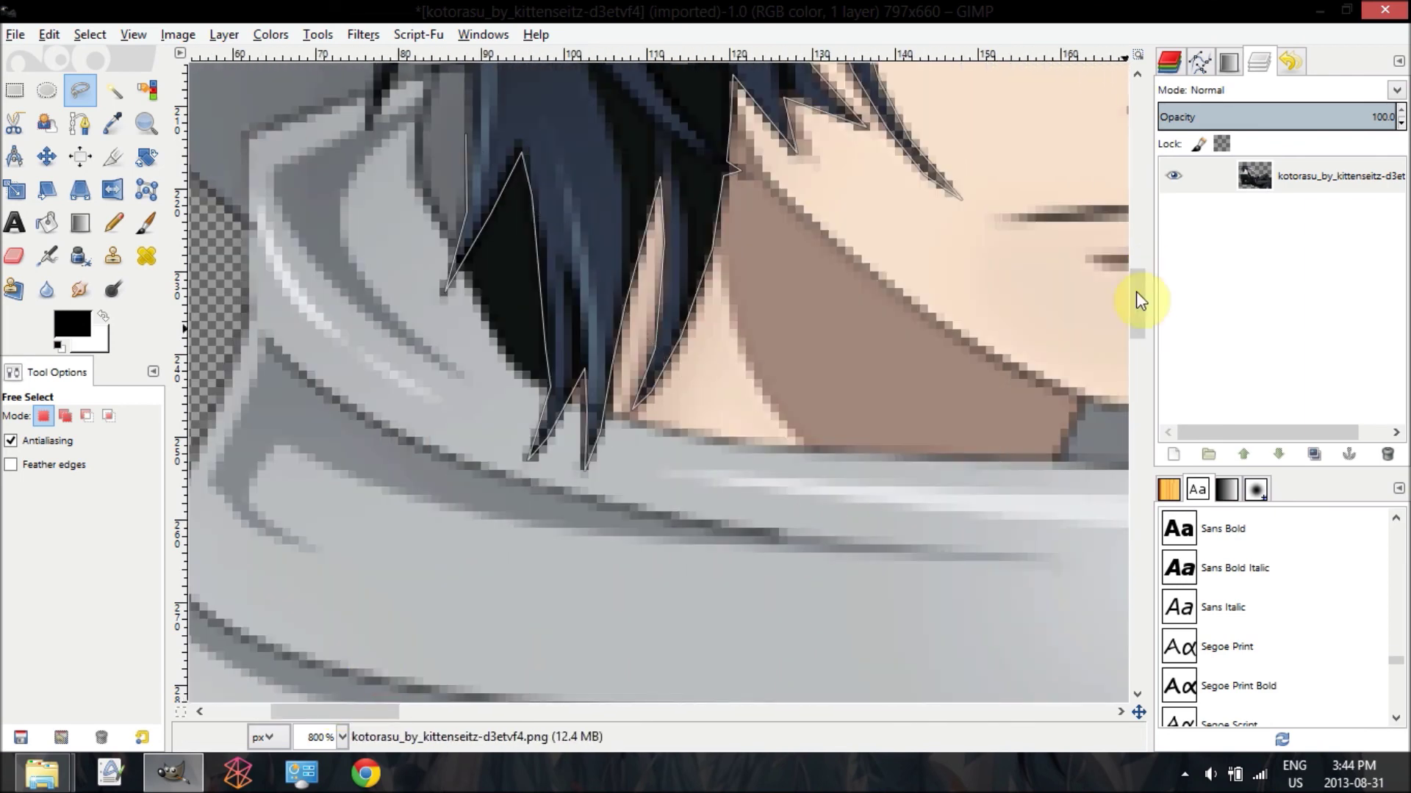
{"action": "left_click_drag", "start_coordinate": [1143, 301], "coordinate": [1147, 254]}
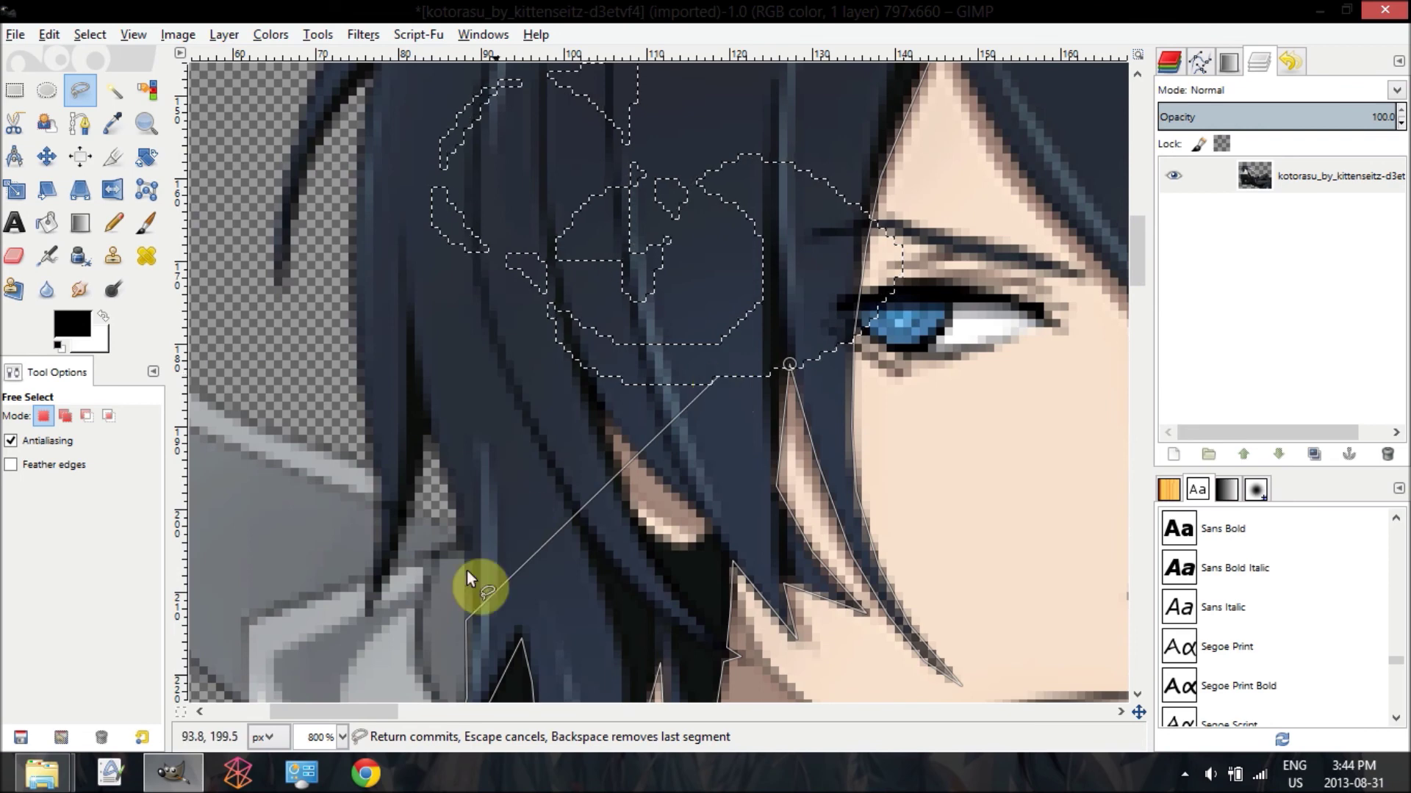
{"action": "left_click", "coordinate": [466, 531]}
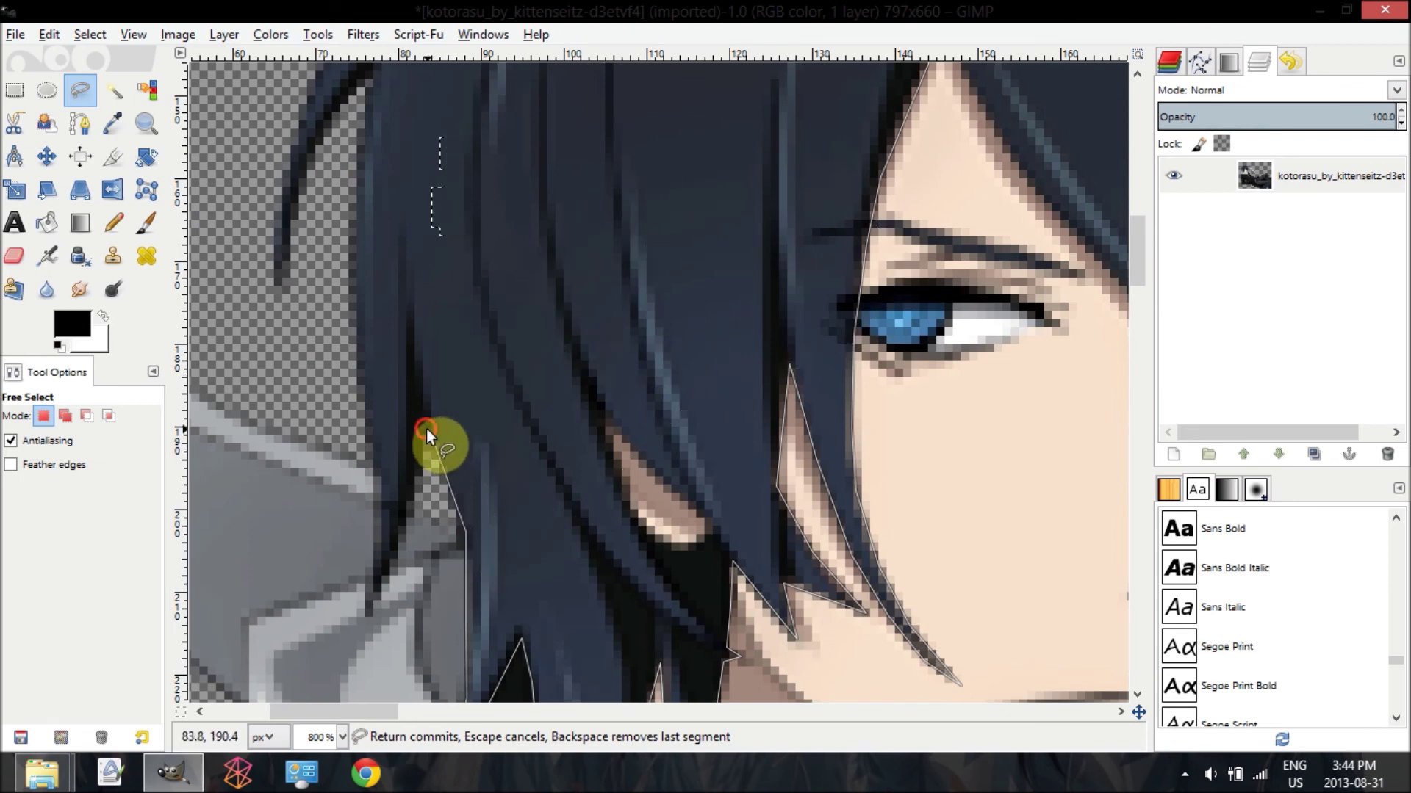
{"action": "left_click", "coordinate": [426, 431]}
{"action": "left_click", "coordinate": [402, 536]}
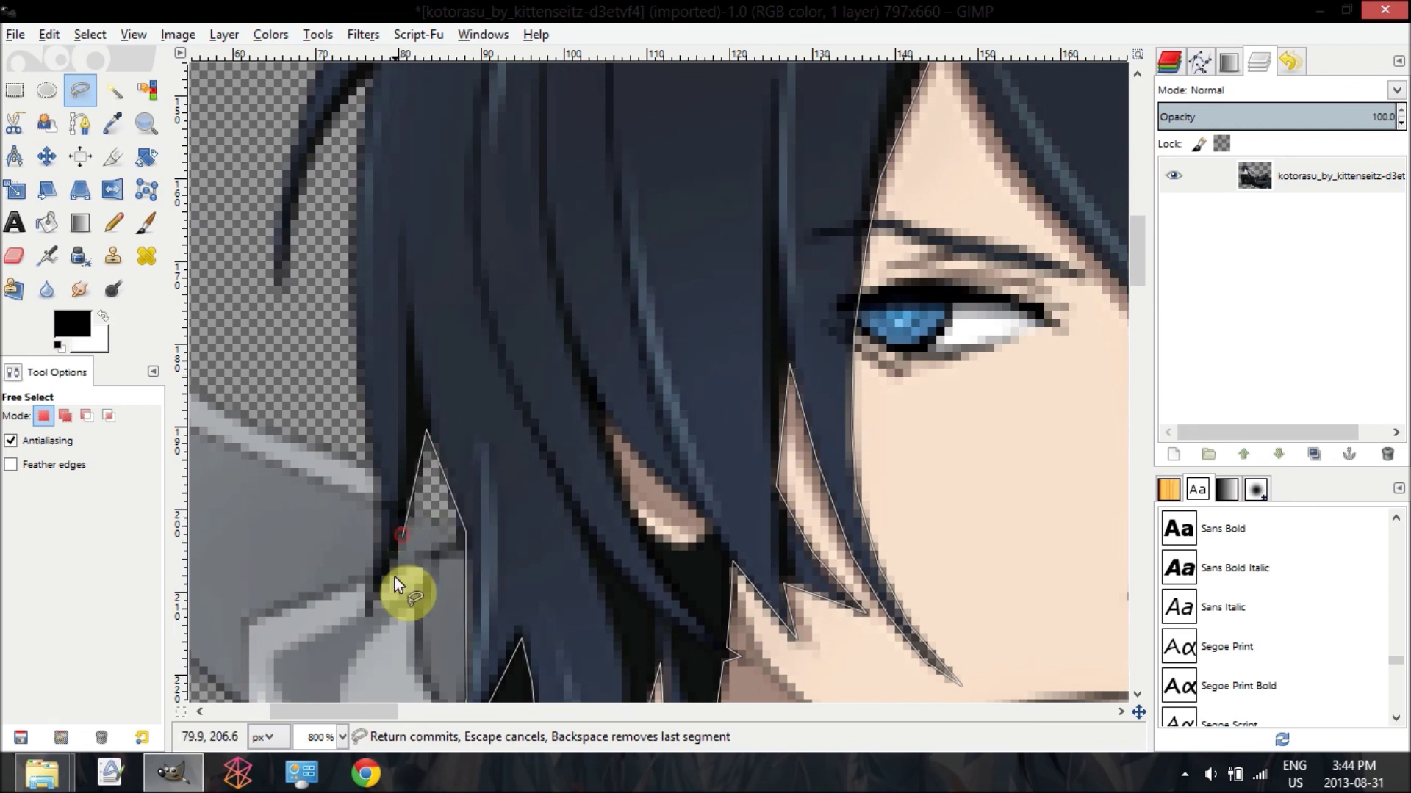
{"action": "left_click", "coordinate": [368, 616]}
Step: Trace up the hair's outer side edge to the notch beneath the long curved stray strand
{"action": "left_click", "coordinate": [378, 510]}
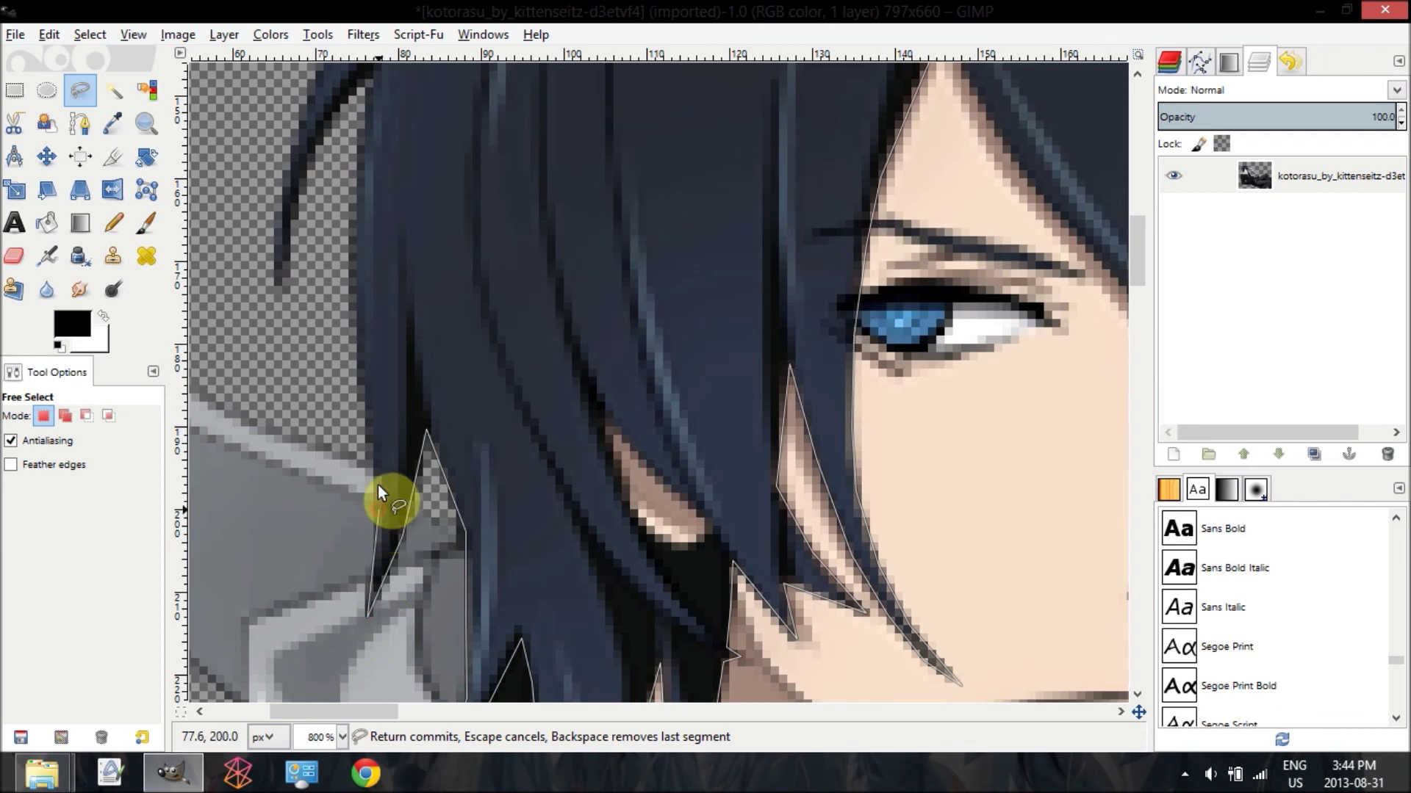
{"action": "left_click", "coordinate": [356, 348]}
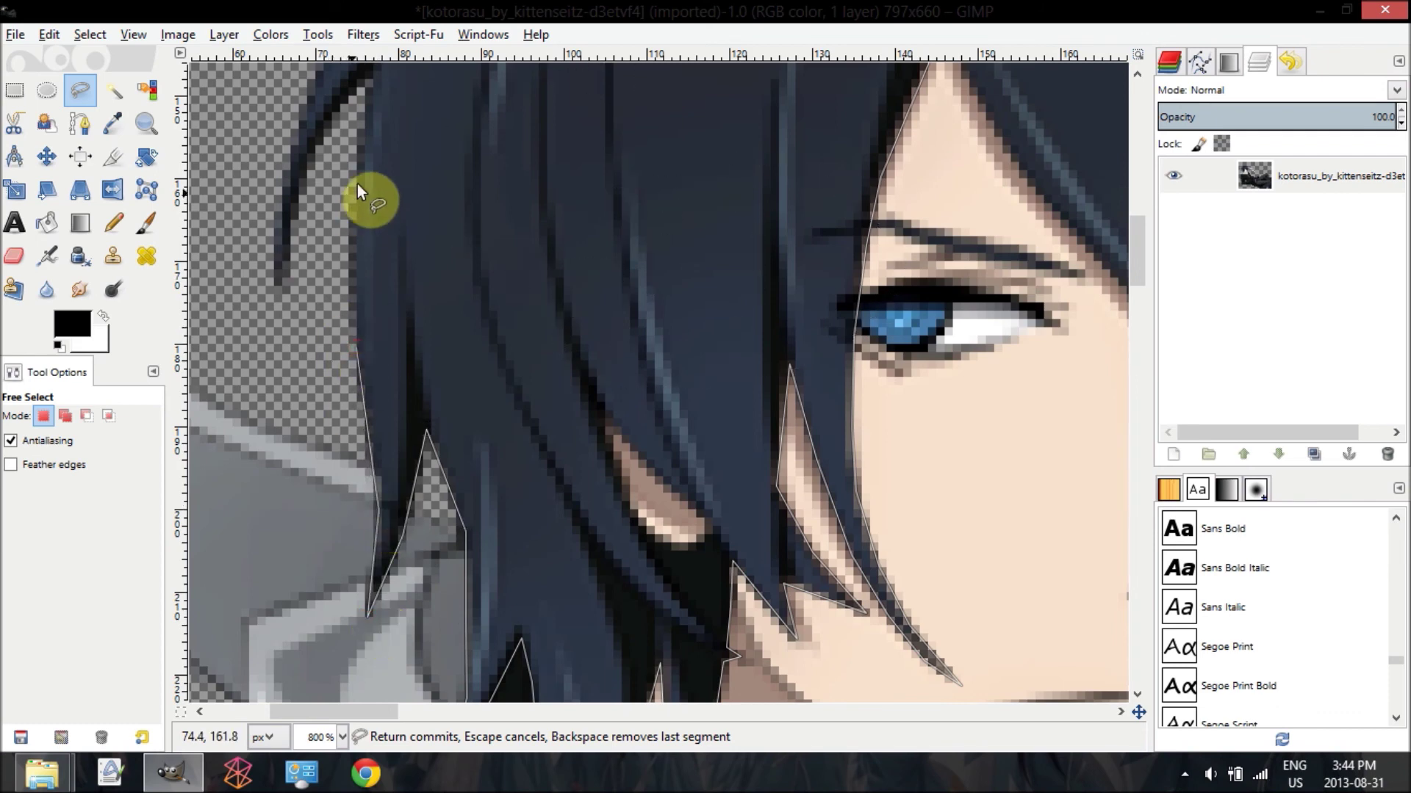
{"action": "left_click", "coordinate": [360, 179]}
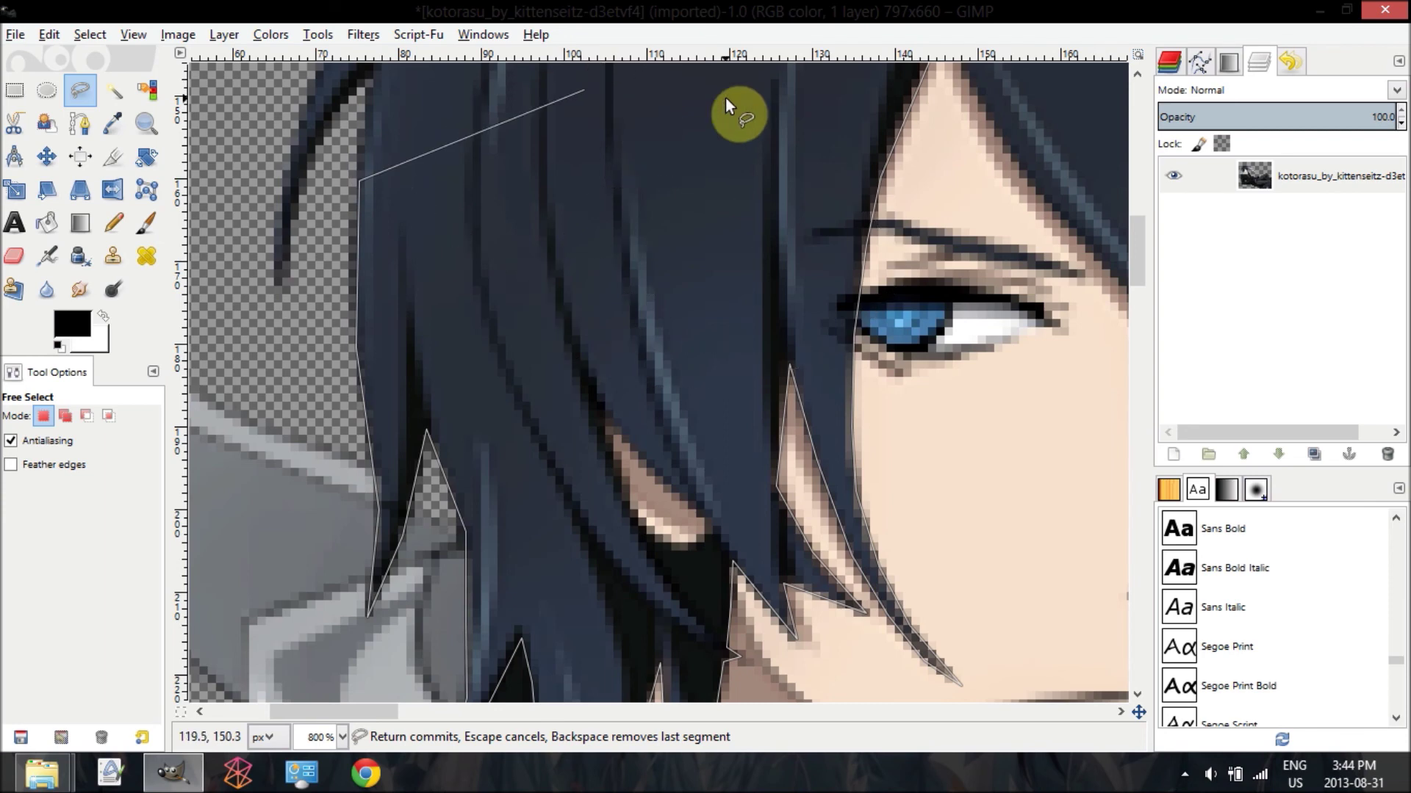
{"action": "left_click_drag", "start_coordinate": [1141, 267], "coordinate": [1149, 241]}
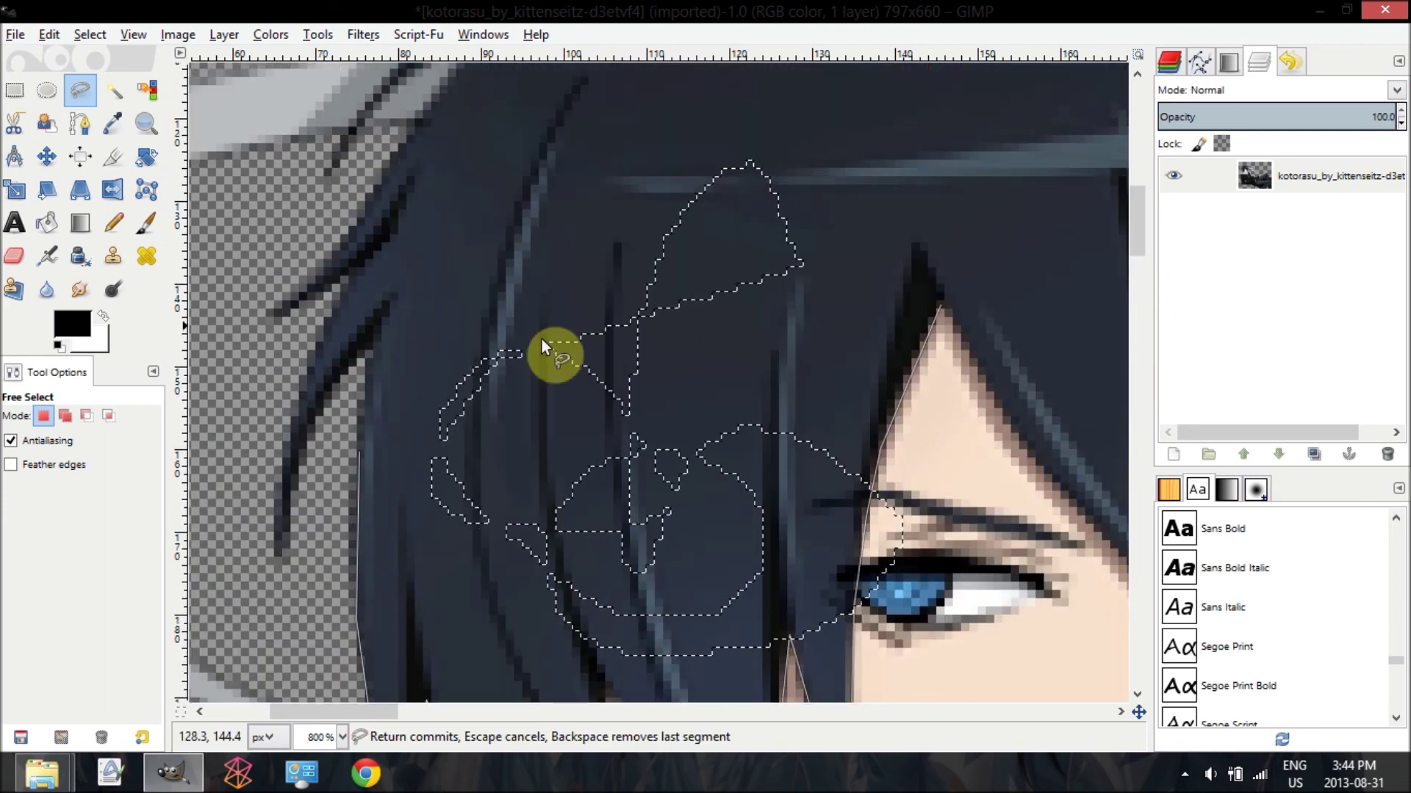
{"action": "left_click", "coordinate": [375, 343]}
Step: Outline down the inner side of the curved stray strand, around its tip and back up its outer side
{"action": "left_click", "coordinate": [325, 400]}
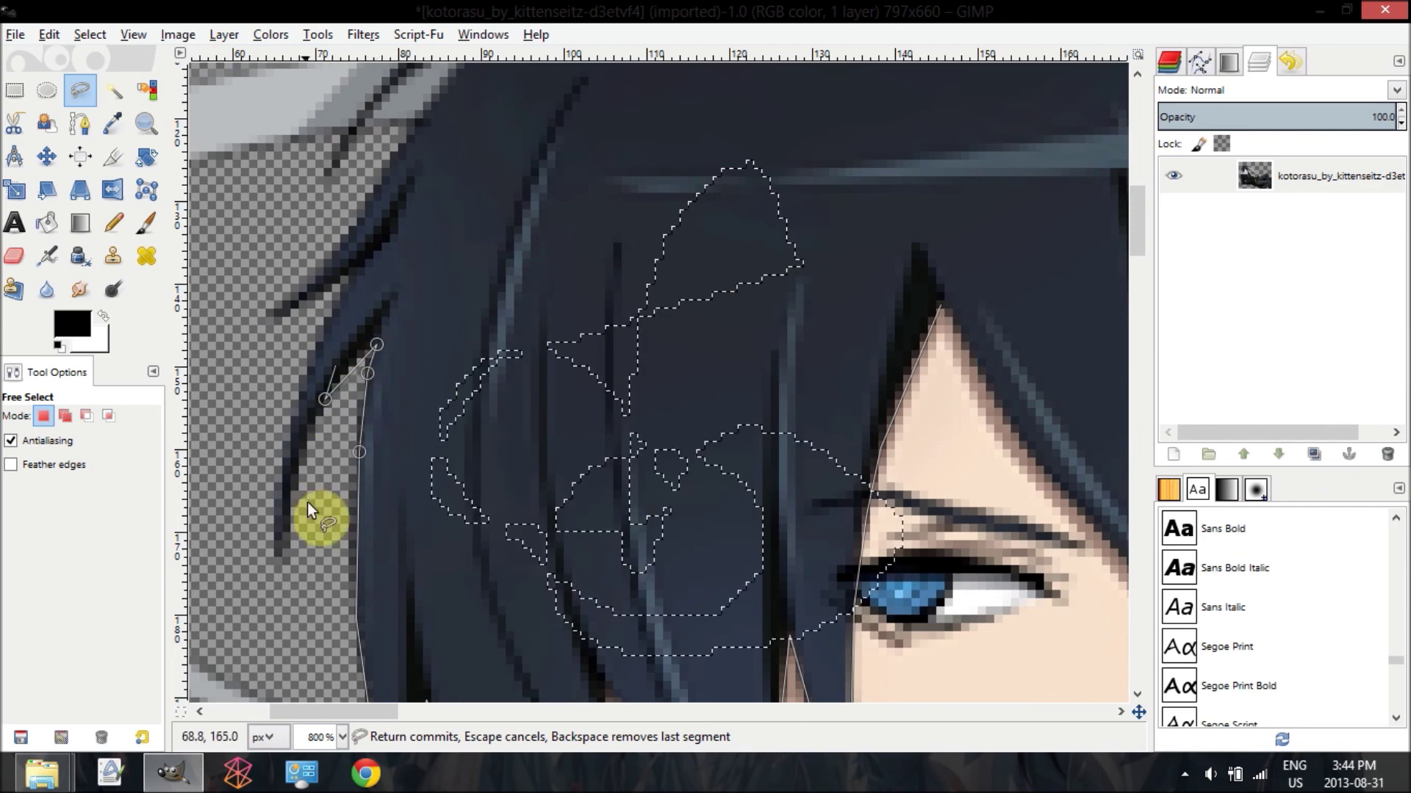
{"action": "left_click", "coordinate": [292, 487]}
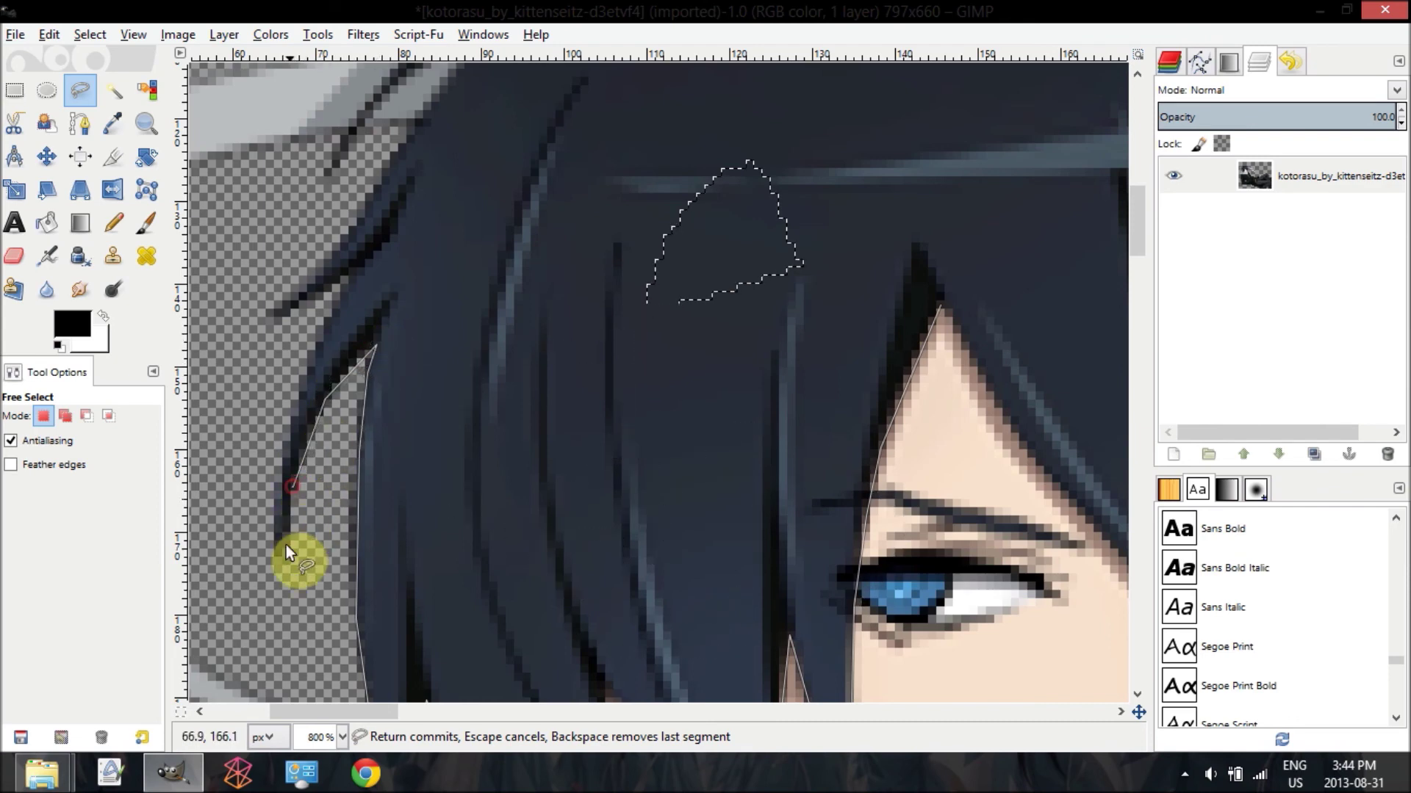
{"action": "left_click", "coordinate": [284, 571]}
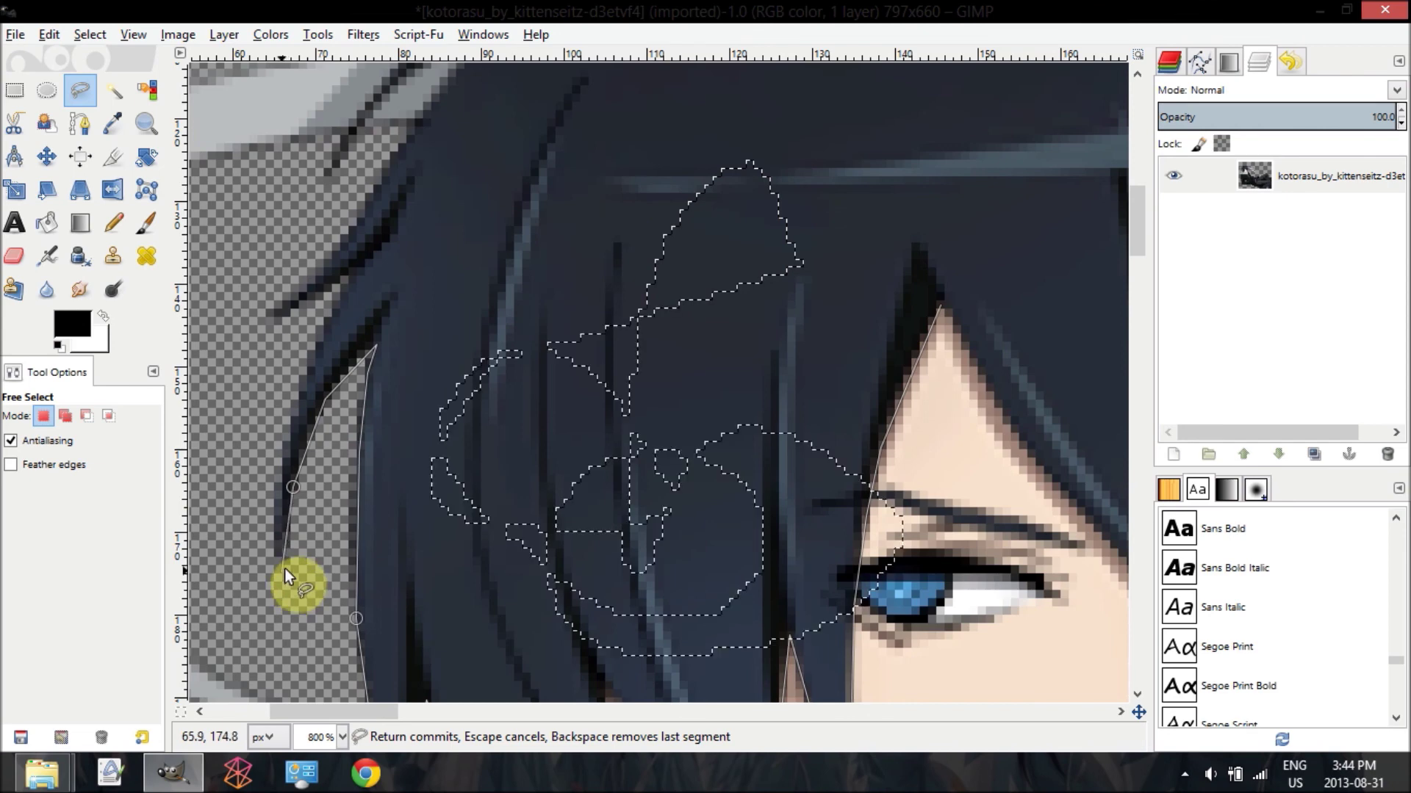
{"action": "left_click", "coordinate": [276, 527]}
{"action": "left_click", "coordinate": [294, 406]}
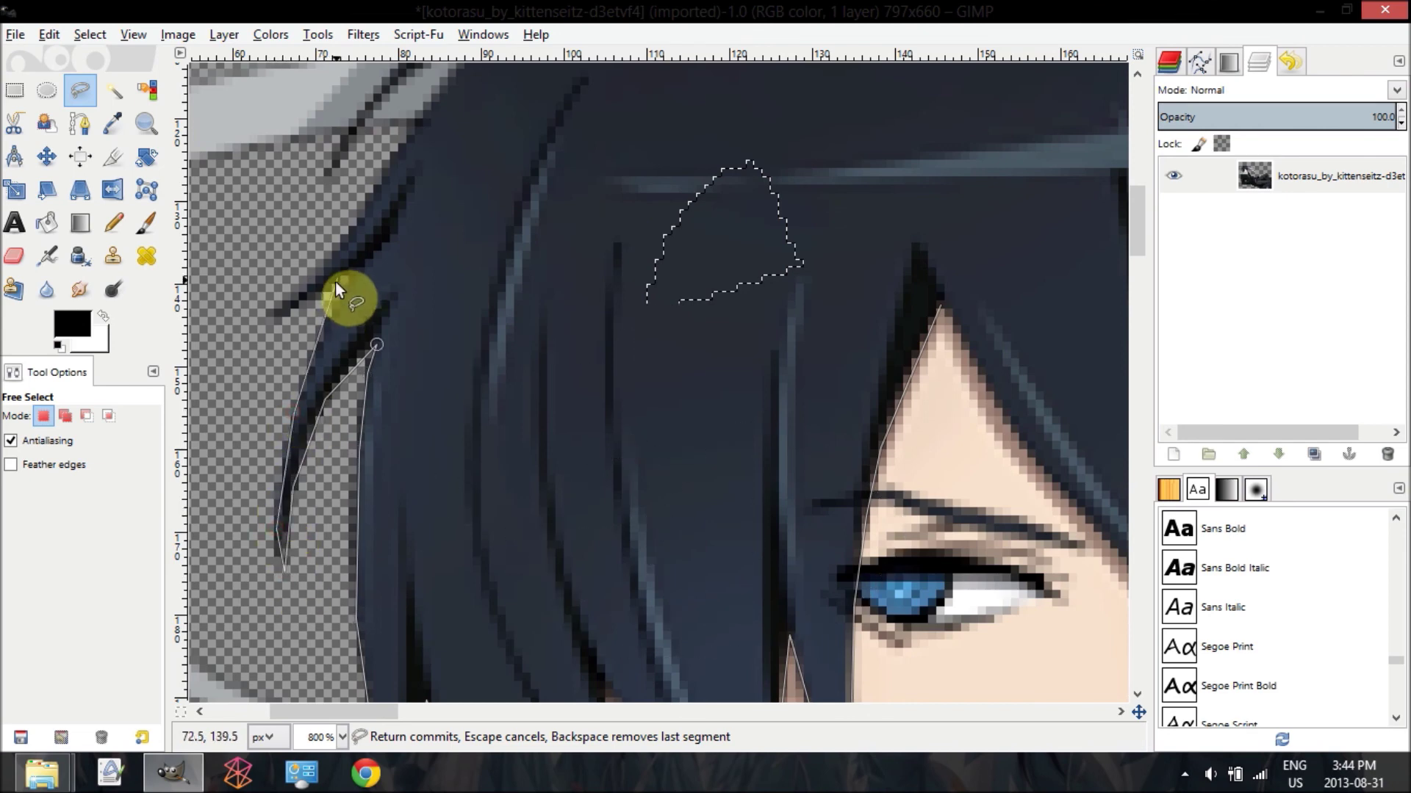
{"action": "left_click", "coordinate": [332, 315]}
Step: Trace into the notch above the curved strand, around the short pointed strand and up its outer edge
{"action": "left_click", "coordinate": [357, 265]}
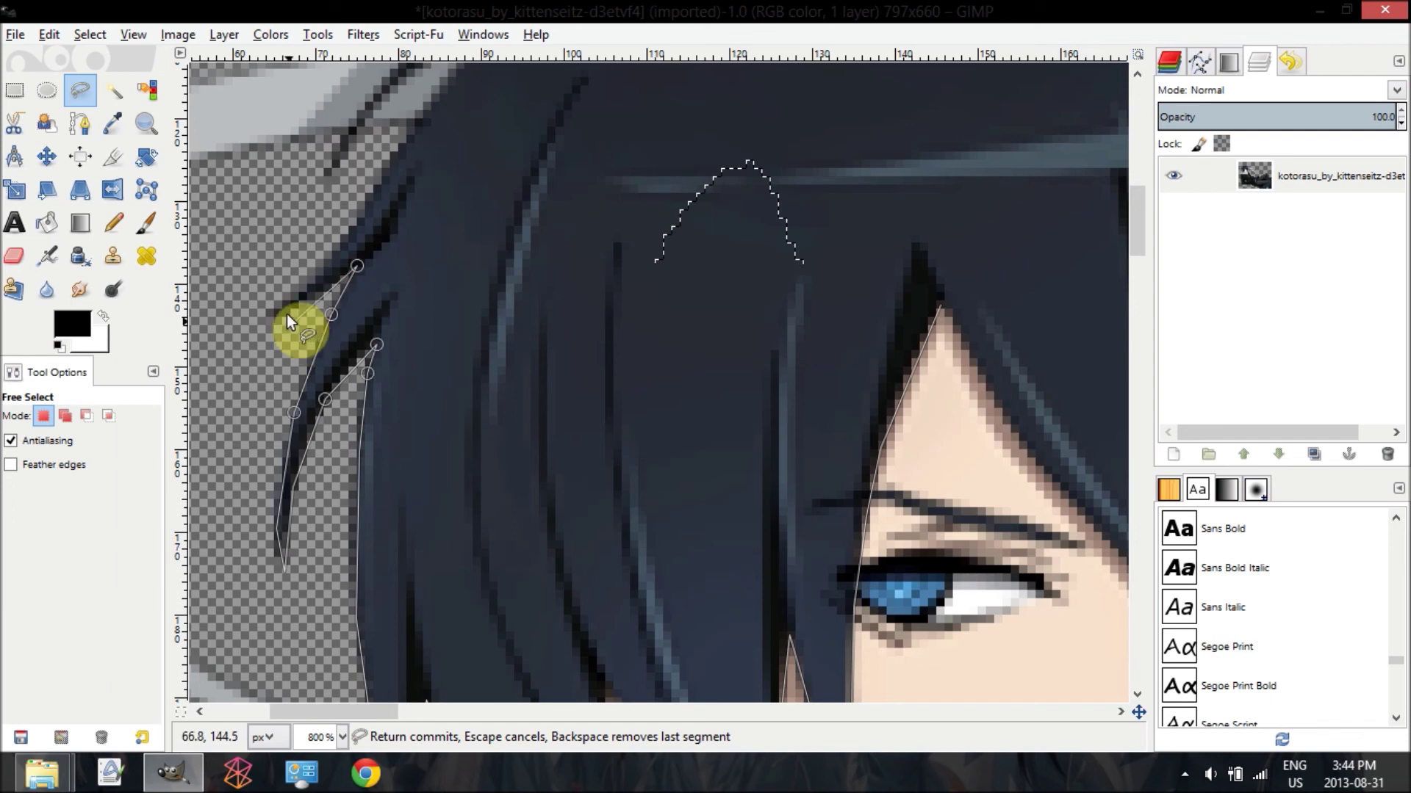
{"action": "left_click", "coordinate": [286, 314]}
{"action": "left_click", "coordinate": [261, 331]}
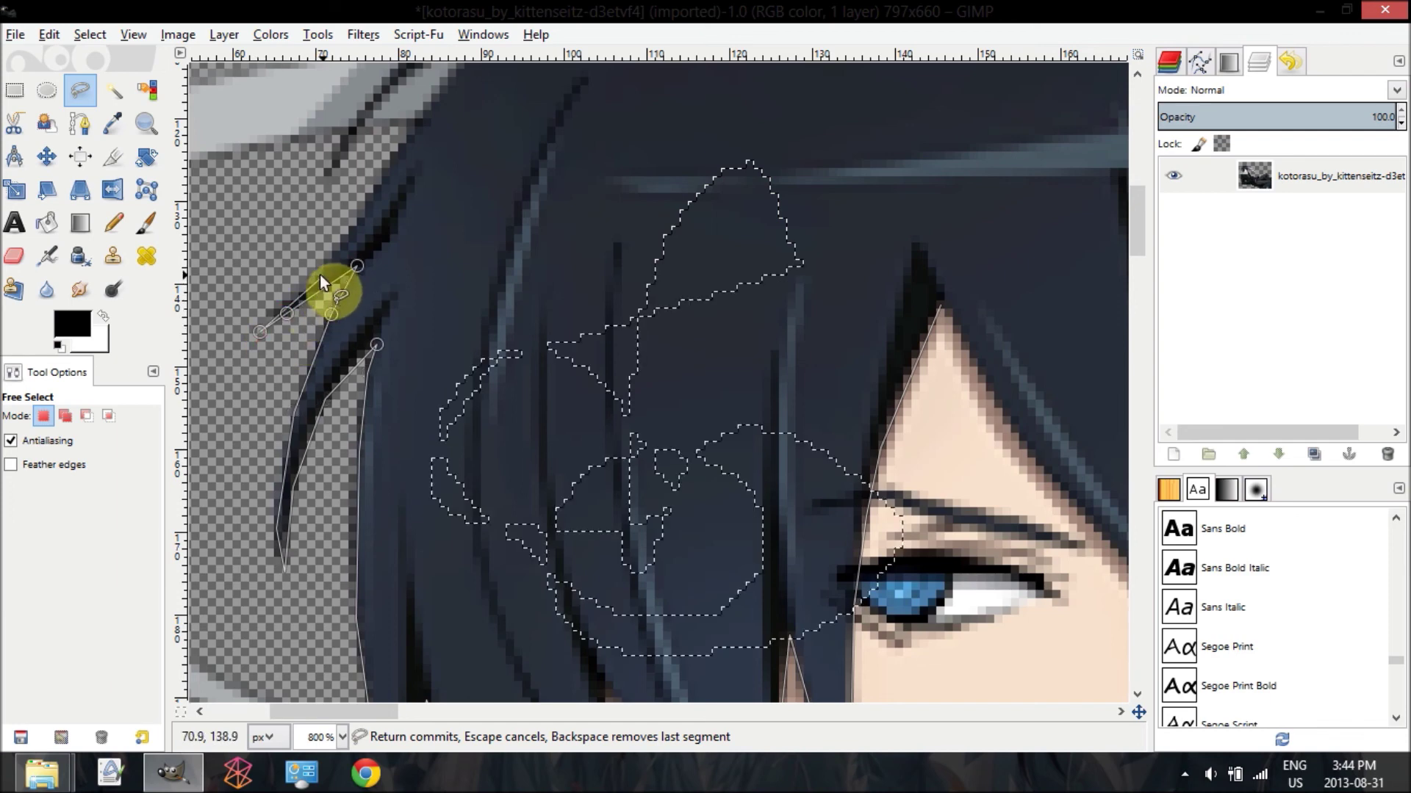
{"action": "left_click", "coordinate": [319, 275]}
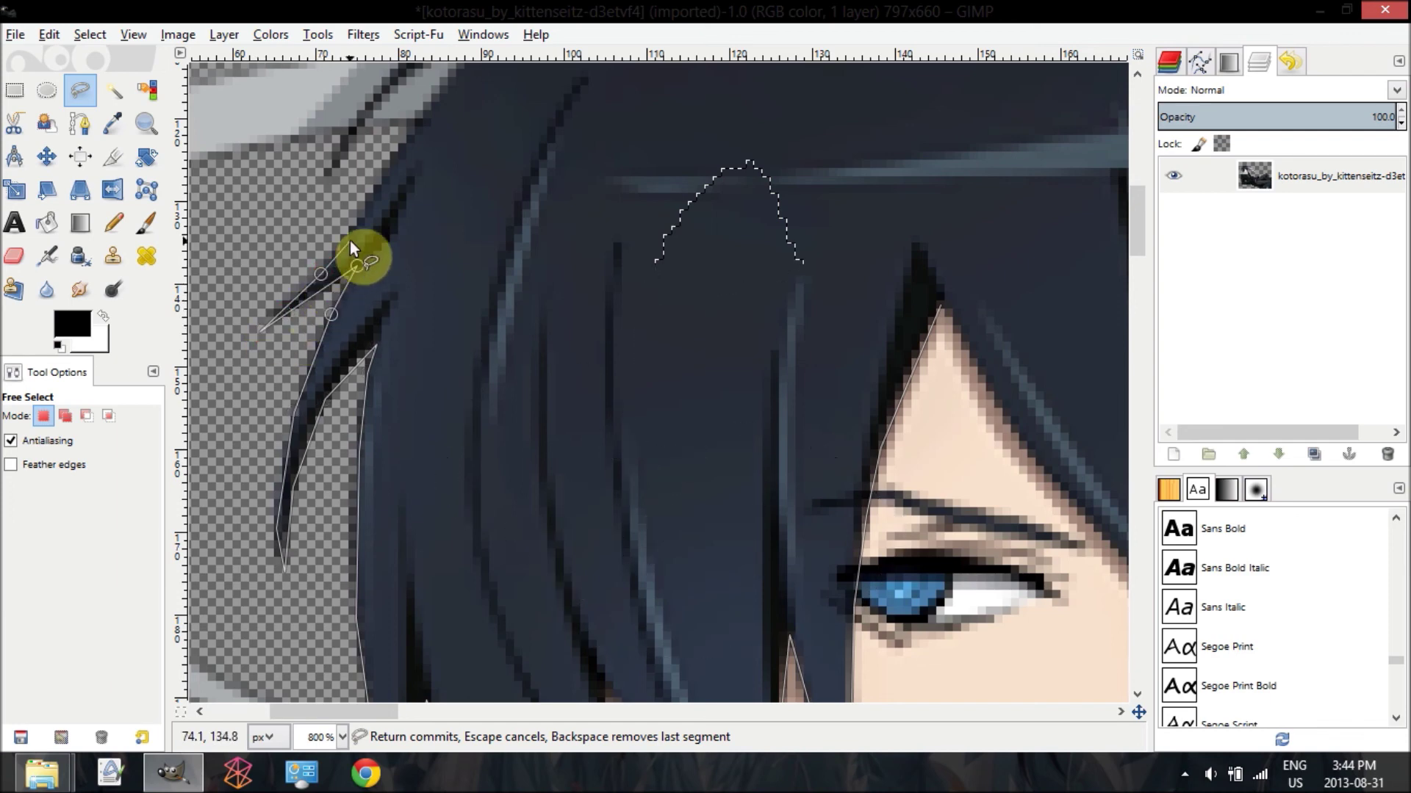
{"action": "left_click", "coordinate": [386, 166]}
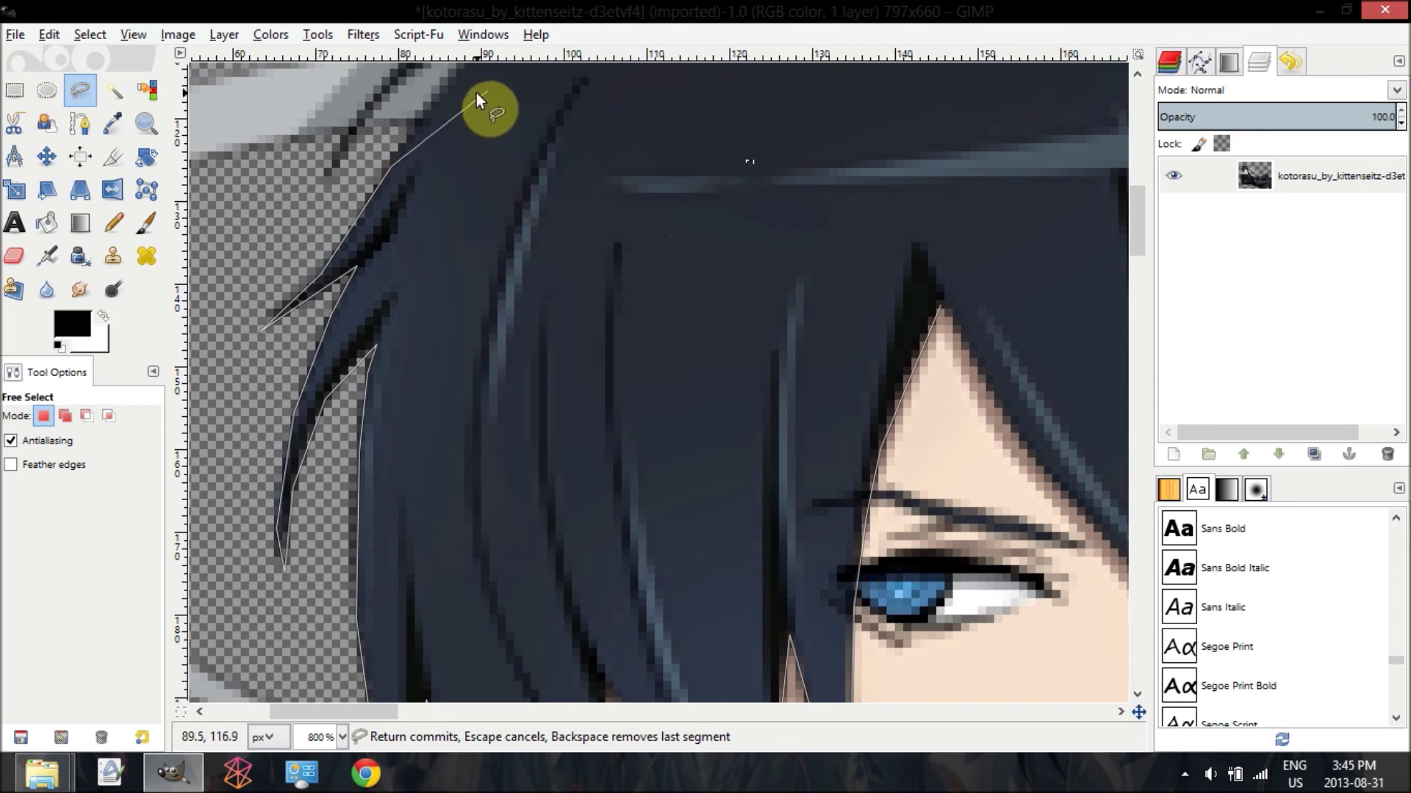
Step: Extend the outline up the hair edge and across the hair's interior, closing it at the starting point above the forehead skin
{"action": "left_click", "coordinate": [444, 89]}
{"action": "left_click", "coordinate": [447, 85]}
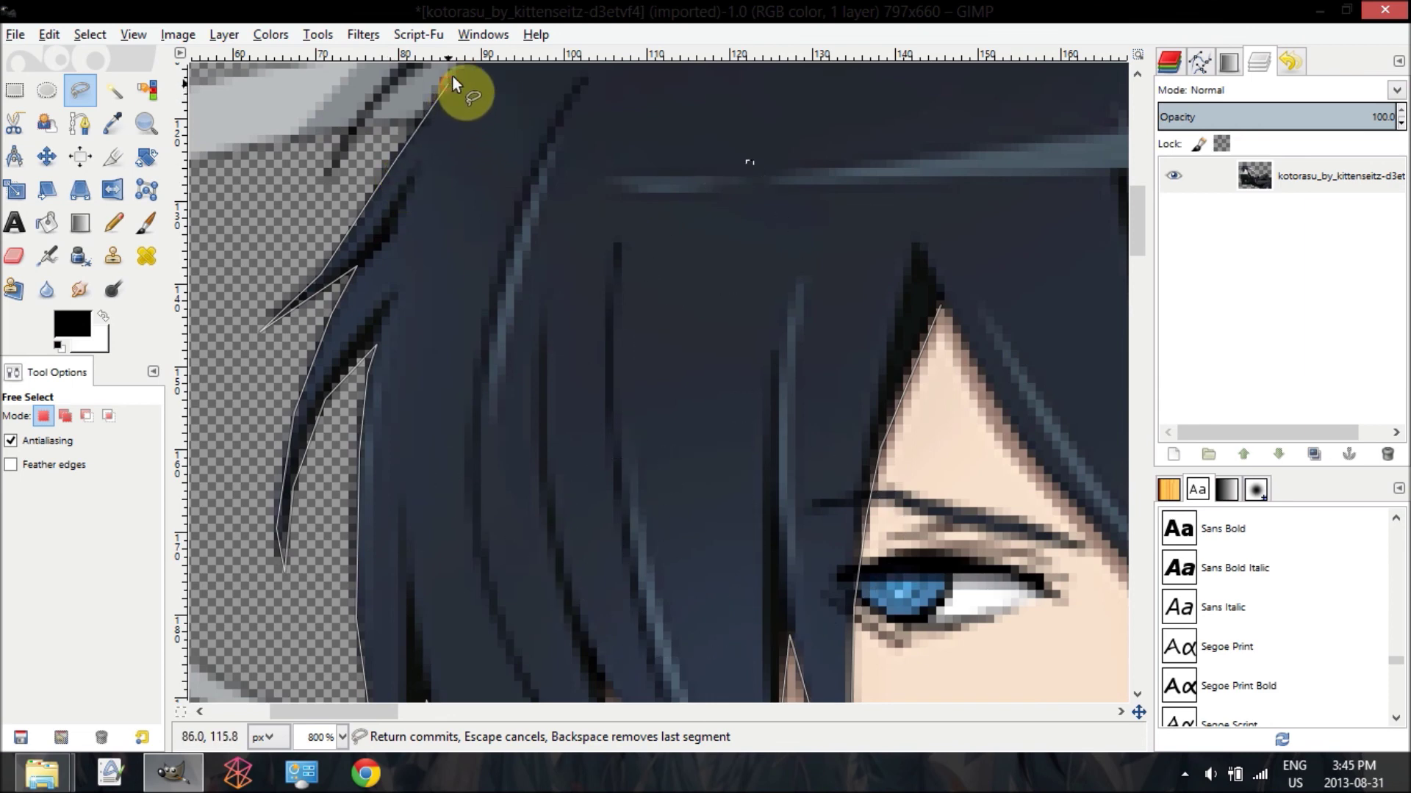
{"action": "left_click", "coordinate": [845, 131]}
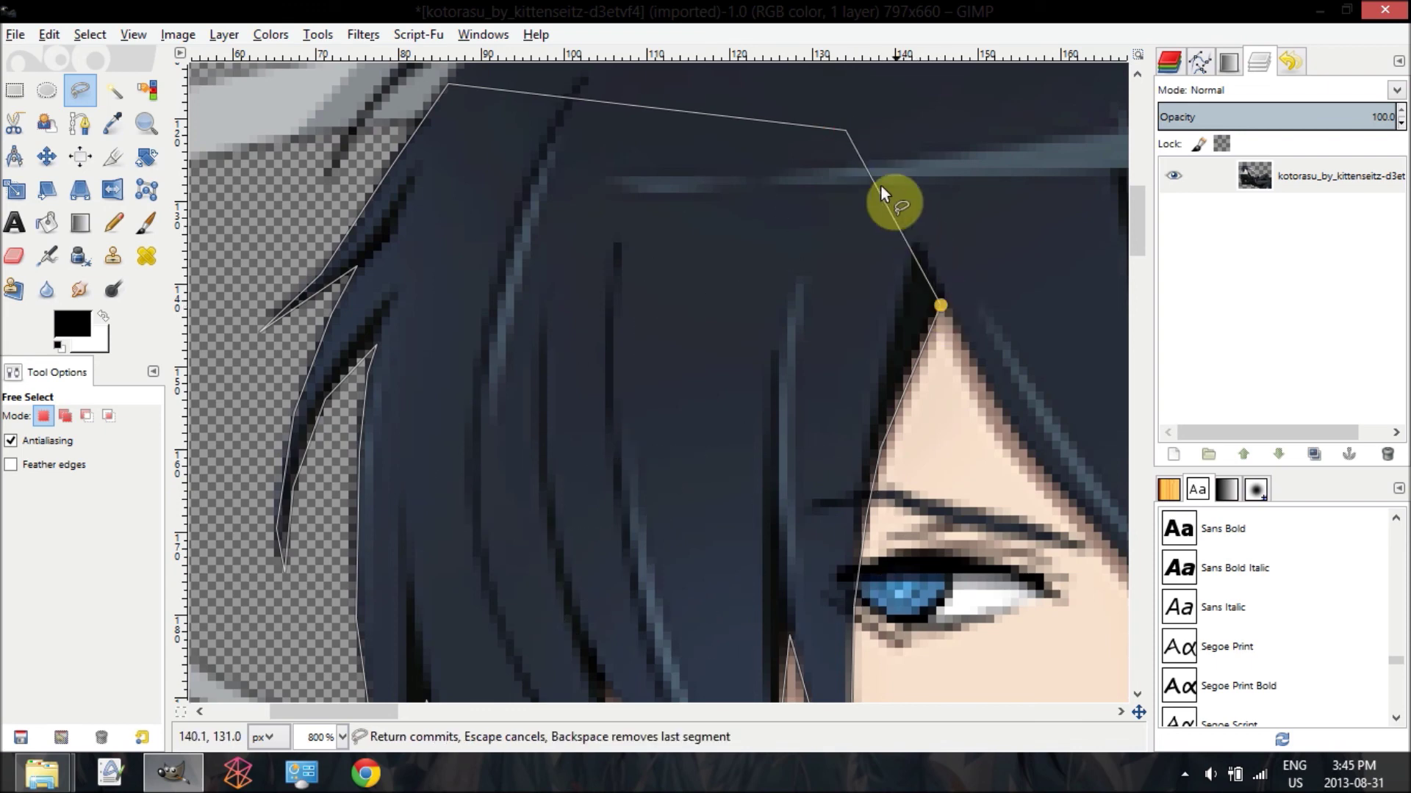
{"action": "left_click", "coordinate": [943, 307]}
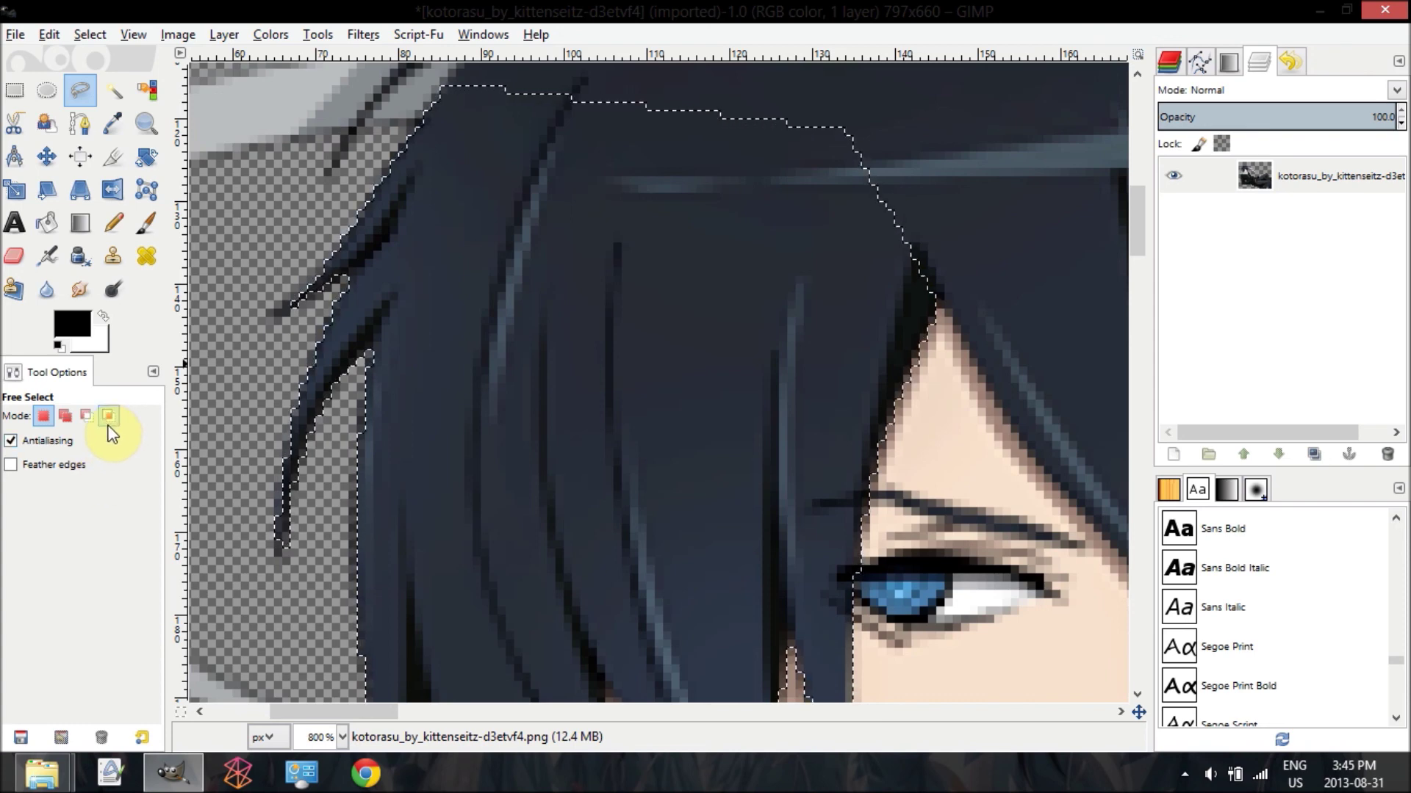
Step: Set Free Select to add to the current selection and outline from the forehead skin's peak through the hair to the head's top edge
{"action": "left_click", "coordinate": [71, 416]}
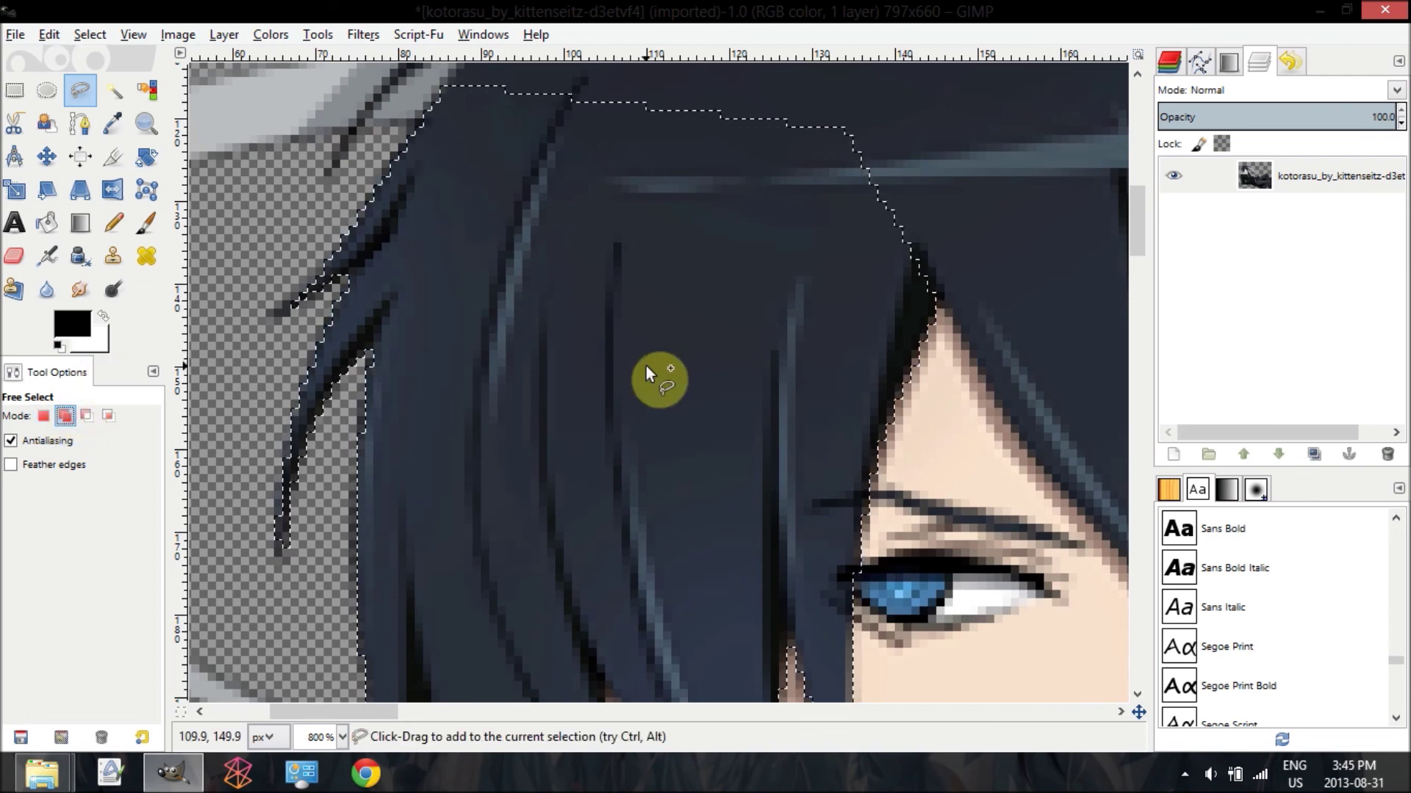
{"action": "left_click_drag", "start_coordinate": [1139, 208], "coordinate": [1142, 184]}
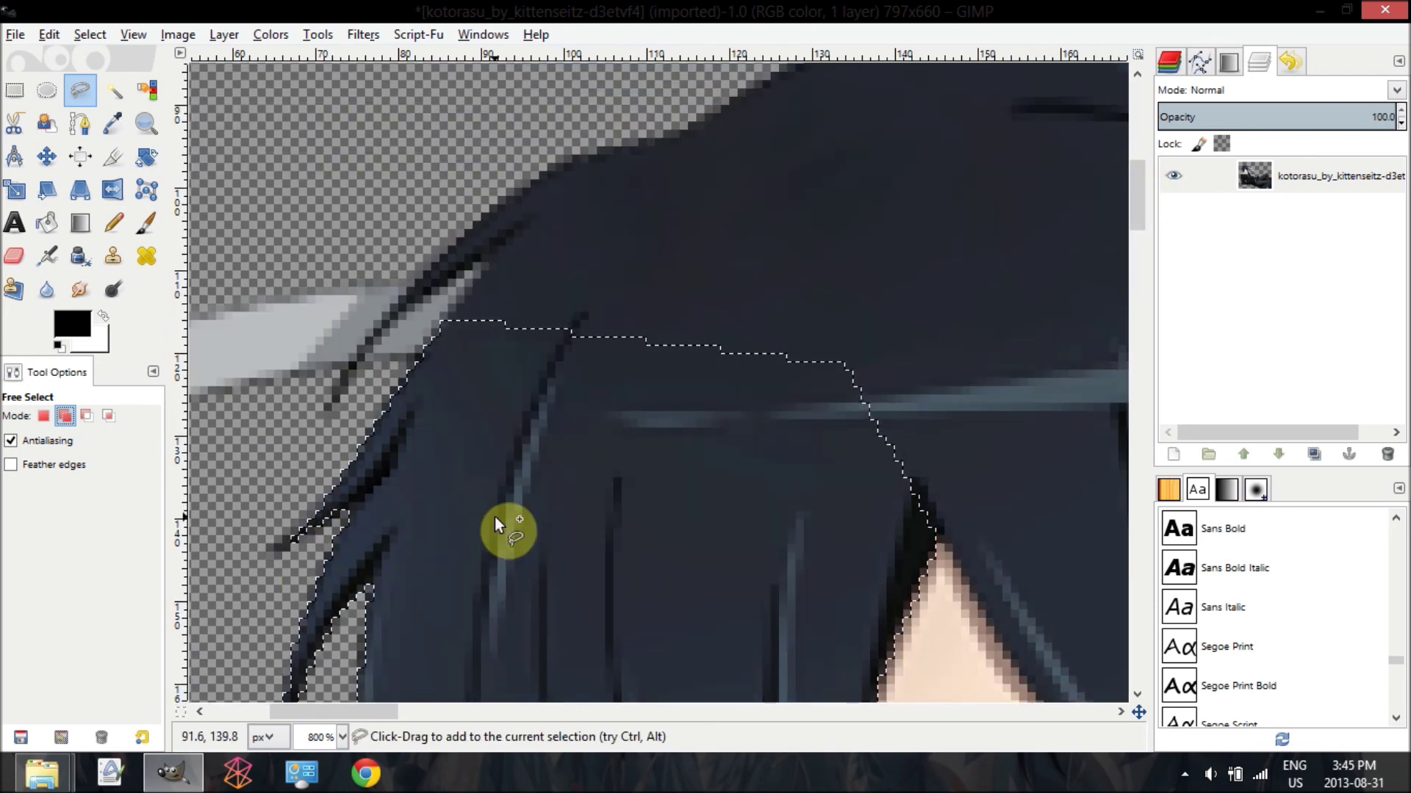
{"action": "left_click", "coordinate": [933, 541]}
{"action": "left_click", "coordinate": [1012, 431]}
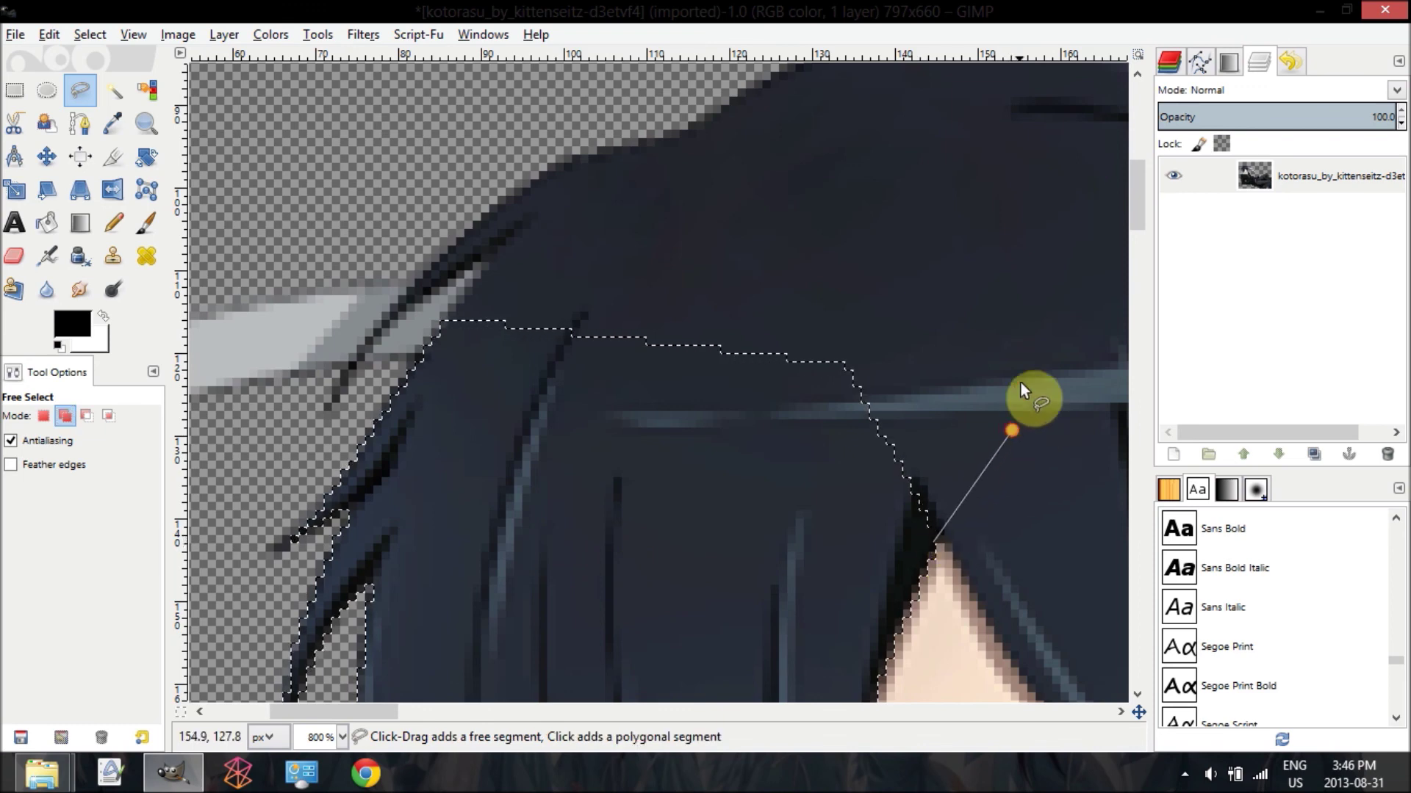
{"action": "left_click", "coordinate": [932, 166]}
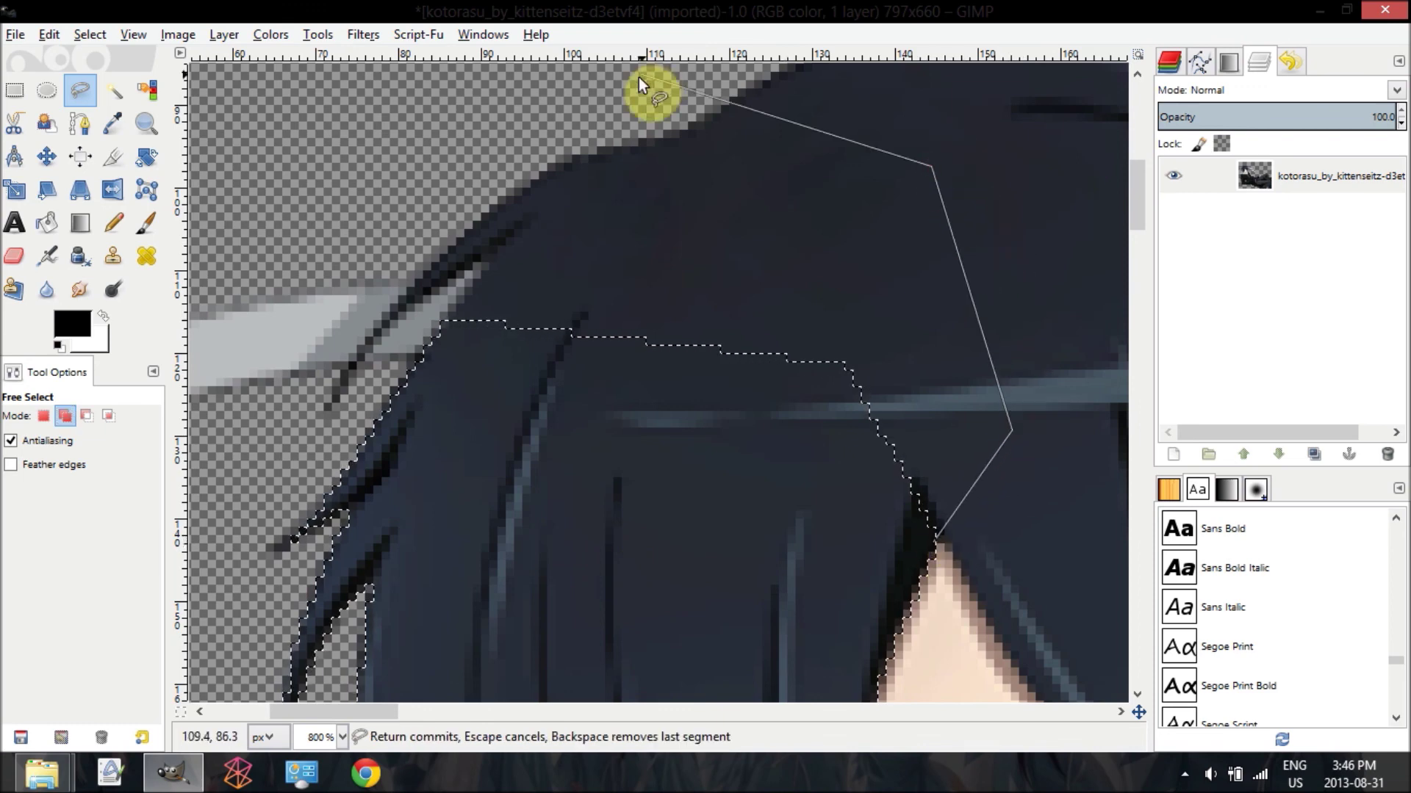
{"action": "left_click", "coordinate": [730, 103]}
Step: Trace along the head's outer contour and down the outer side of the thin stray strand to its tip
{"action": "left_click", "coordinate": [689, 130]}
{"action": "left_click", "coordinate": [611, 148]}
{"action": "left_click", "coordinate": [519, 184]}
{"action": "left_click", "coordinate": [429, 263]}
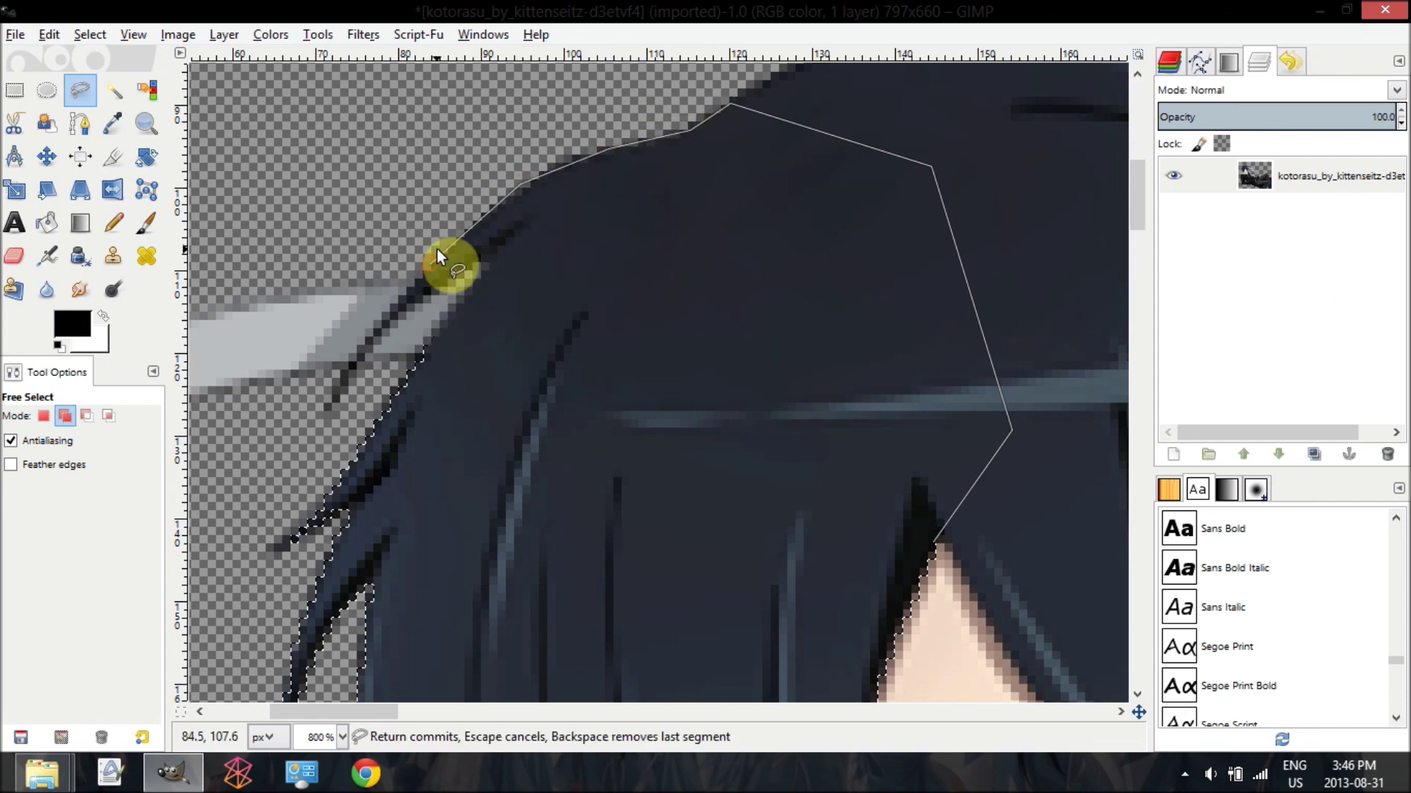
{"action": "left_click", "coordinate": [367, 334]}
{"action": "left_click", "coordinate": [326, 401]}
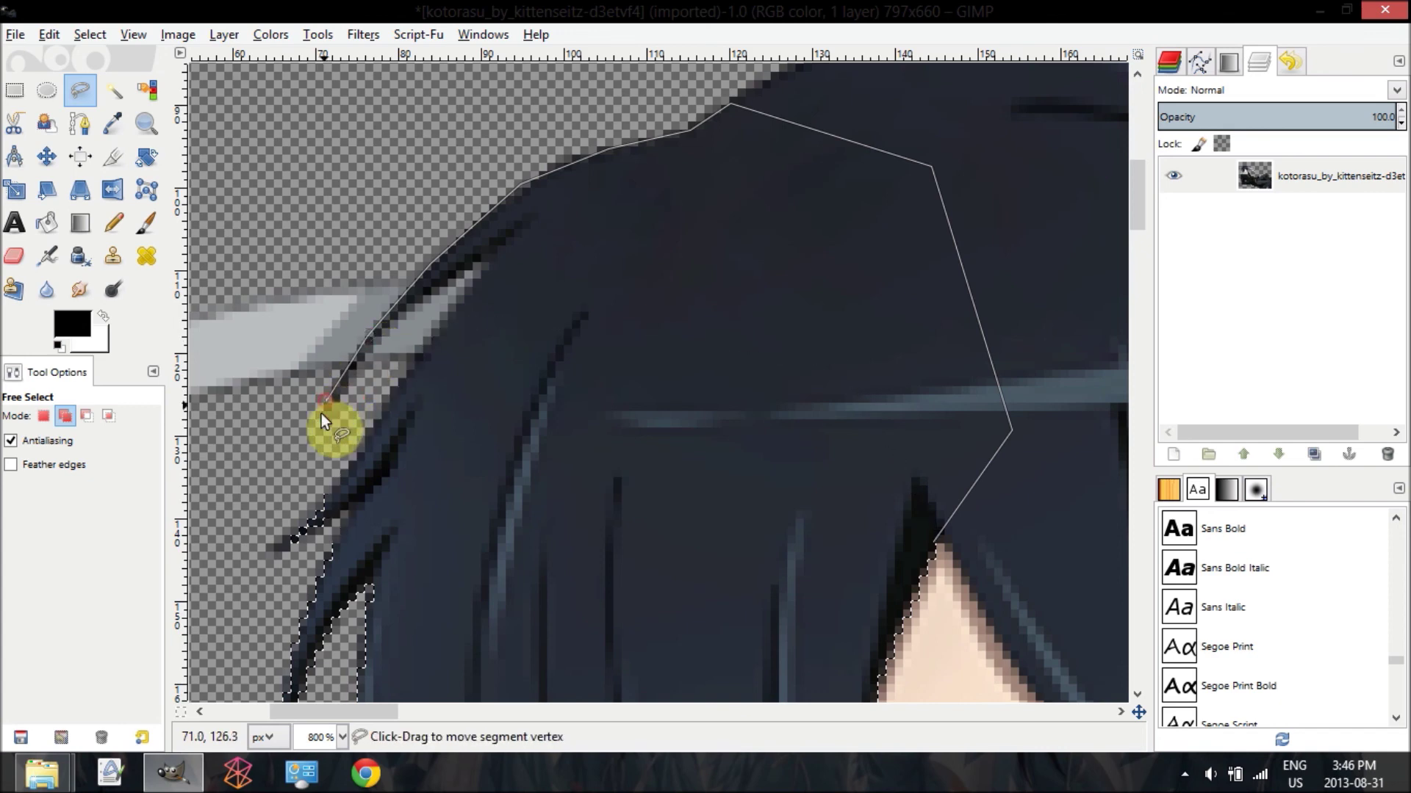
{"action": "left_click", "coordinate": [317, 419]}
Step: Outline the thin strand's inner side and the hair edge below it, then close the shape across the existing selection to add it
{"action": "left_click", "coordinate": [361, 358]}
{"action": "left_click", "coordinate": [432, 289]}
{"action": "left_click", "coordinate": [517, 229]}
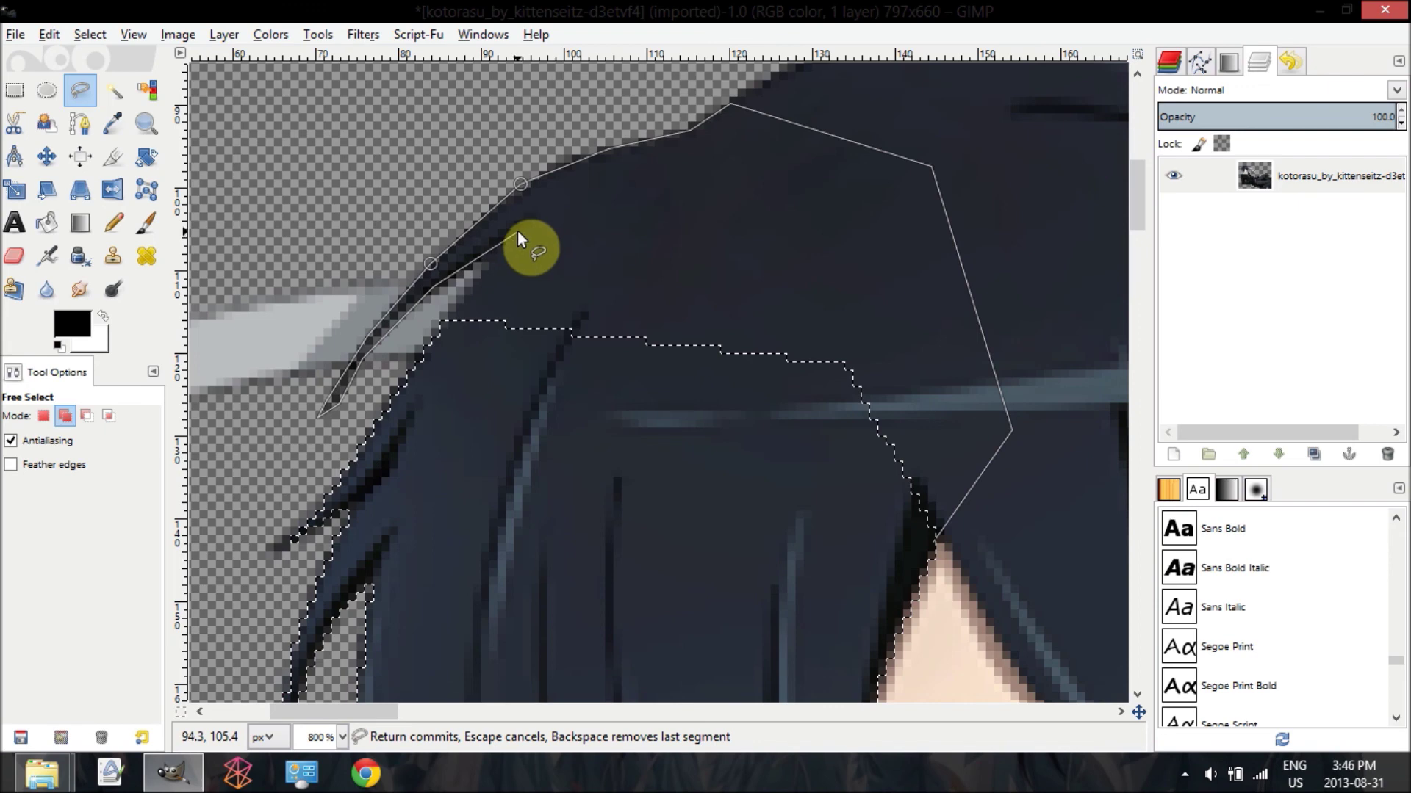
{"action": "left_click", "coordinate": [416, 352]}
{"action": "left_click", "coordinate": [375, 418]}
{"action": "left_click", "coordinate": [889, 518]}
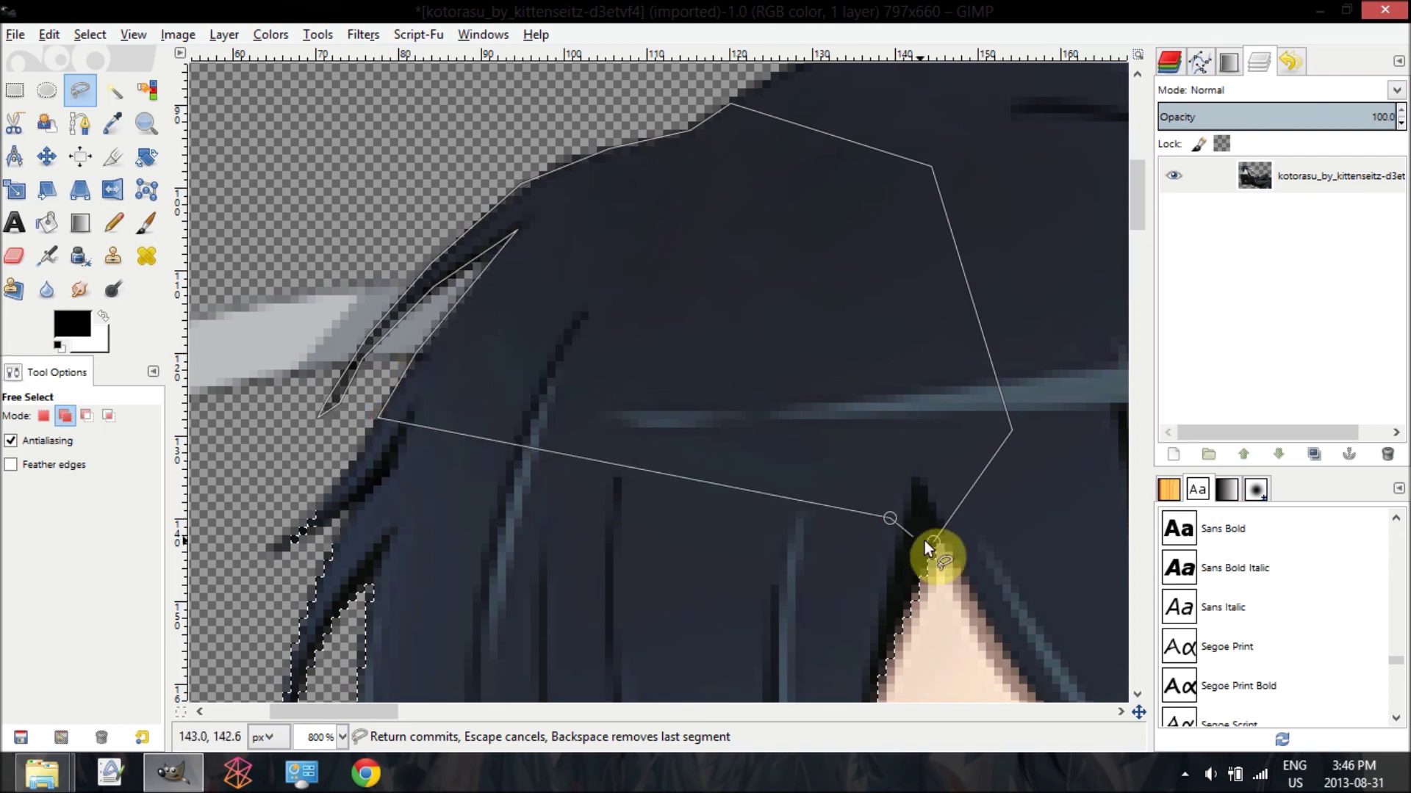
{"action": "left_click", "coordinate": [933, 542]}
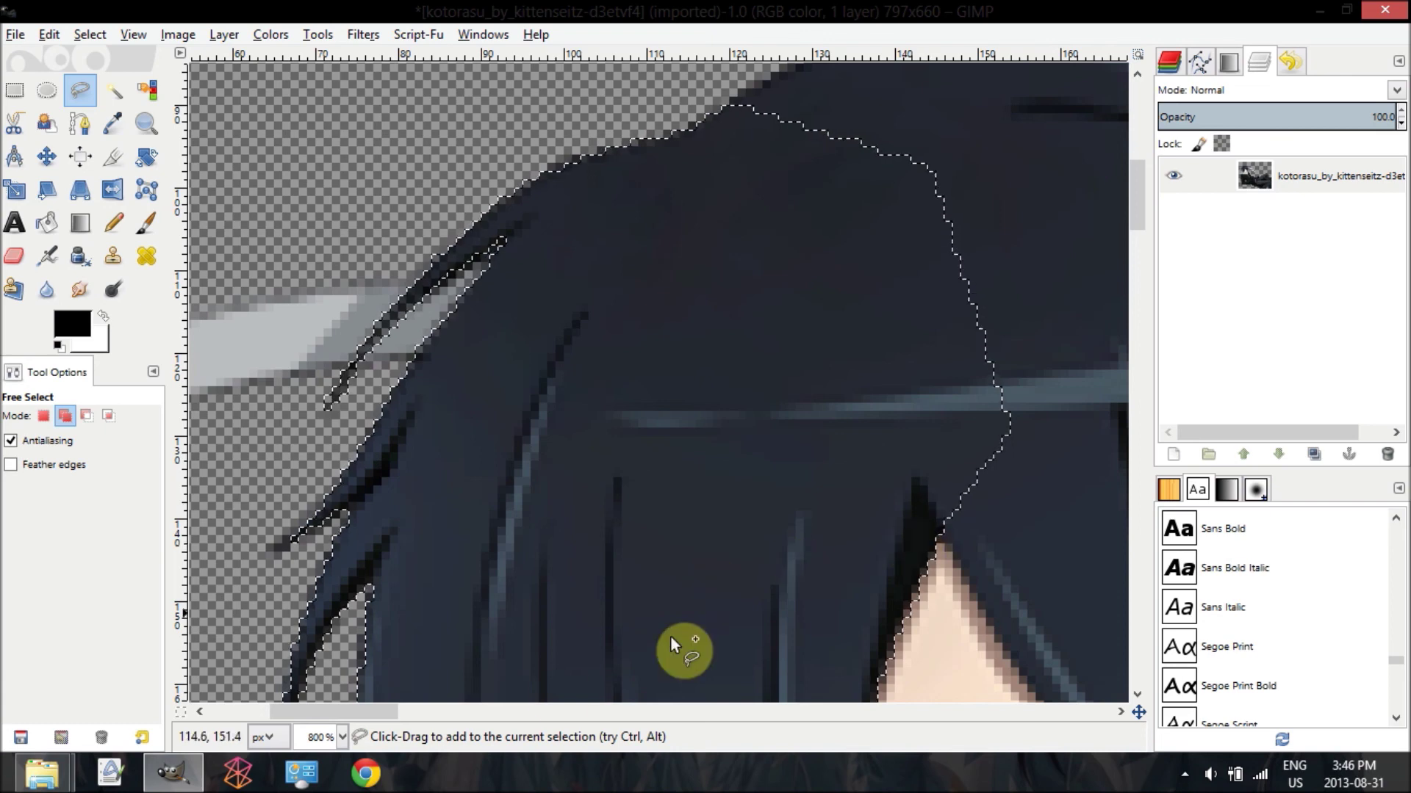
Step: Start a new outline at the forehead skin's peak and trace the long fringe strand's lower edge down across the face to the cheek
{"action": "left_click_drag", "start_coordinate": [372, 711], "coordinate": [423, 716]}
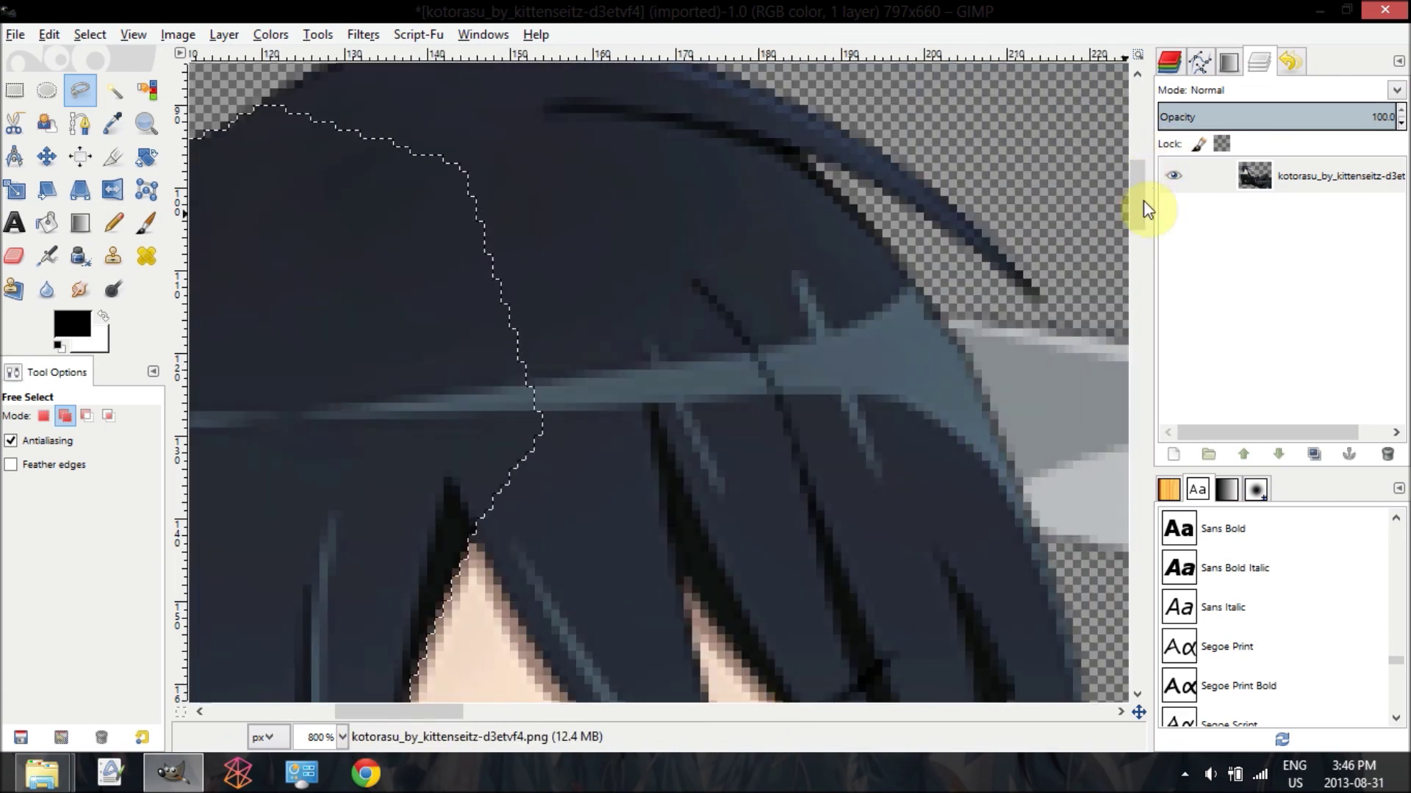
{"action": "left_click_drag", "start_coordinate": [1140, 201], "coordinate": [1143, 223]}
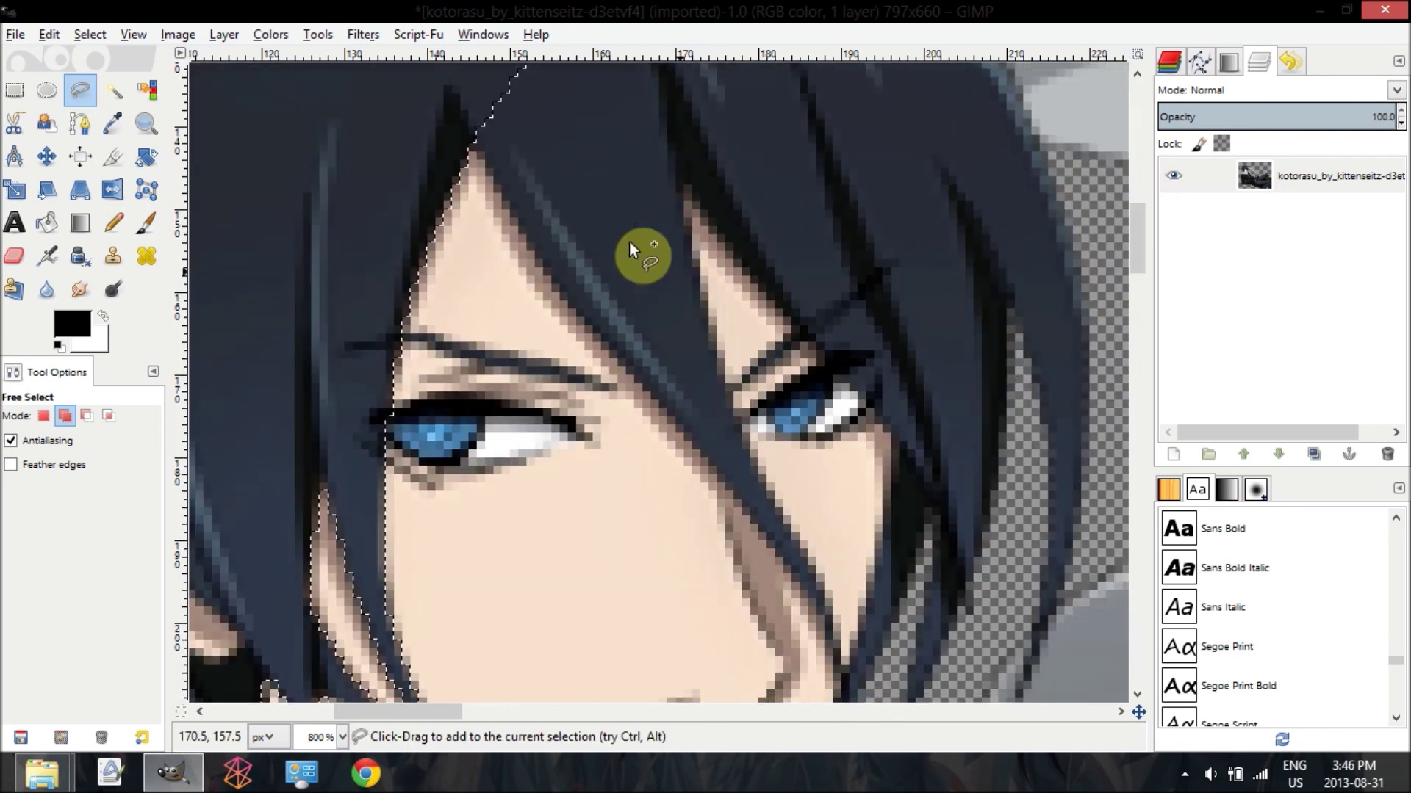
{"action": "left_click", "coordinate": [471, 138]}
{"action": "left_click", "coordinate": [624, 369]}
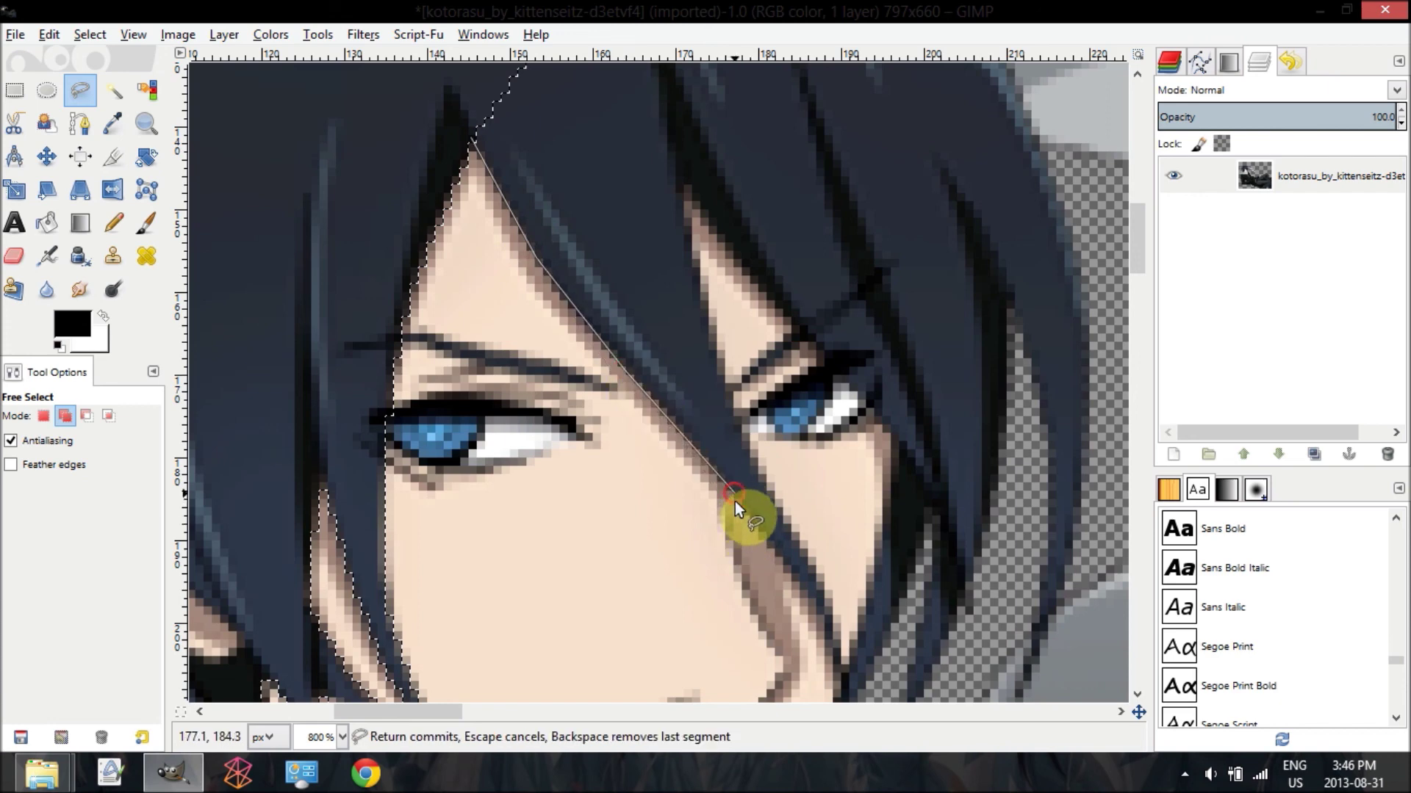
{"action": "left_click", "coordinate": [816, 613]}
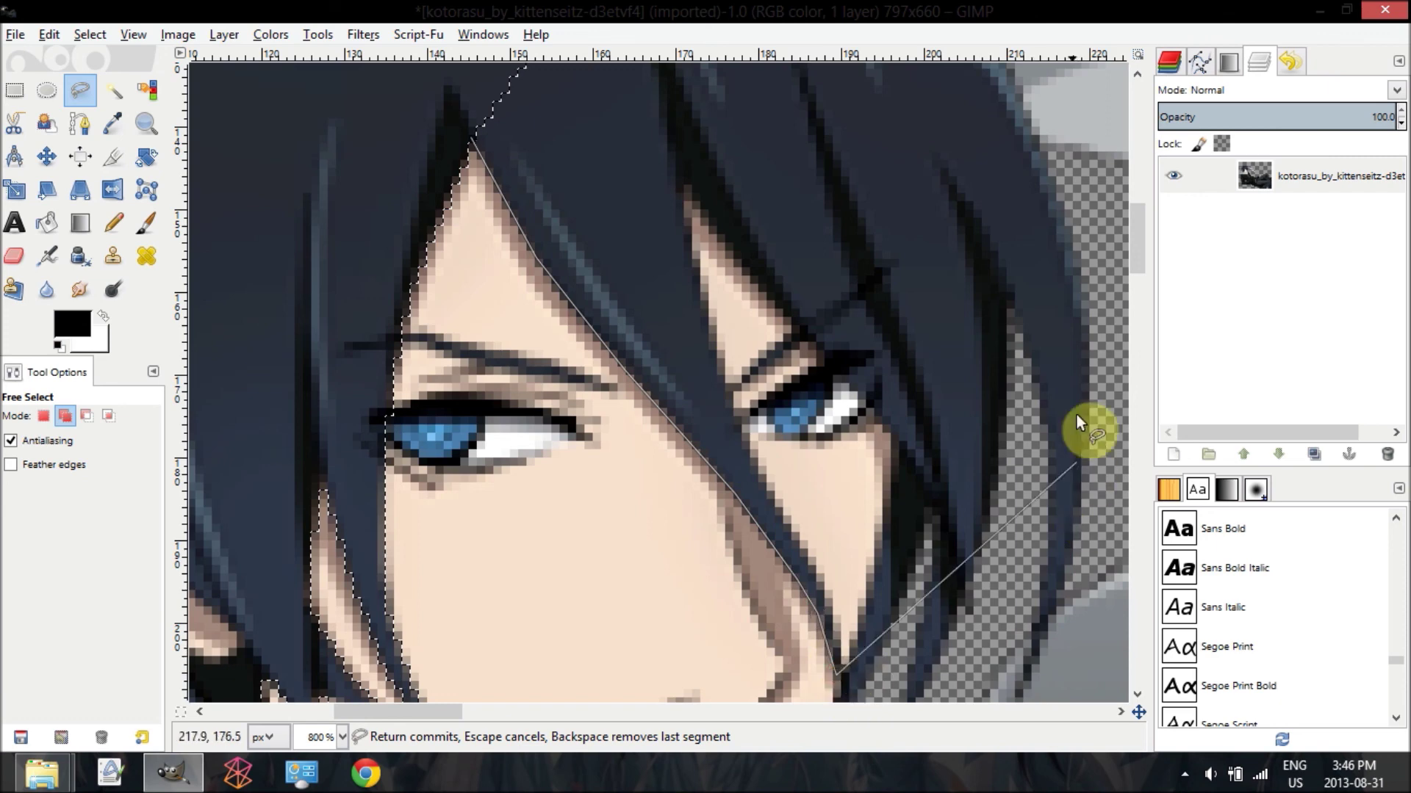
Step: Outline the thin strand tip hanging beside the cheek and trace its outer side up to the peak of the narrow gap
{"action": "left_click_drag", "start_coordinate": [1135, 237], "coordinate": [1133, 280]}
{"action": "left_click", "coordinate": [826, 398]}
{"action": "left_click", "coordinate": [811, 424]}
{"action": "left_click", "coordinate": [819, 574]}
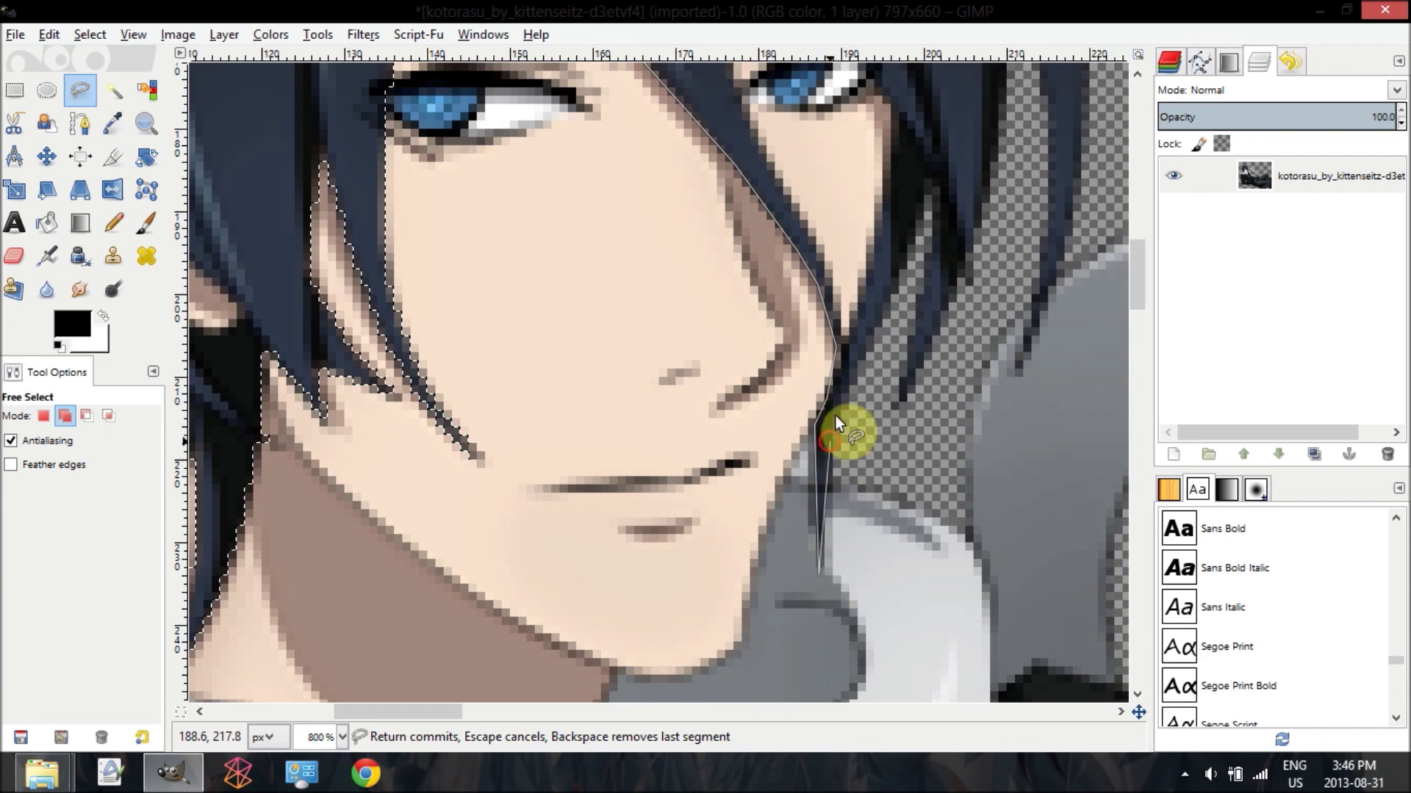
{"action": "left_click", "coordinate": [874, 332]}
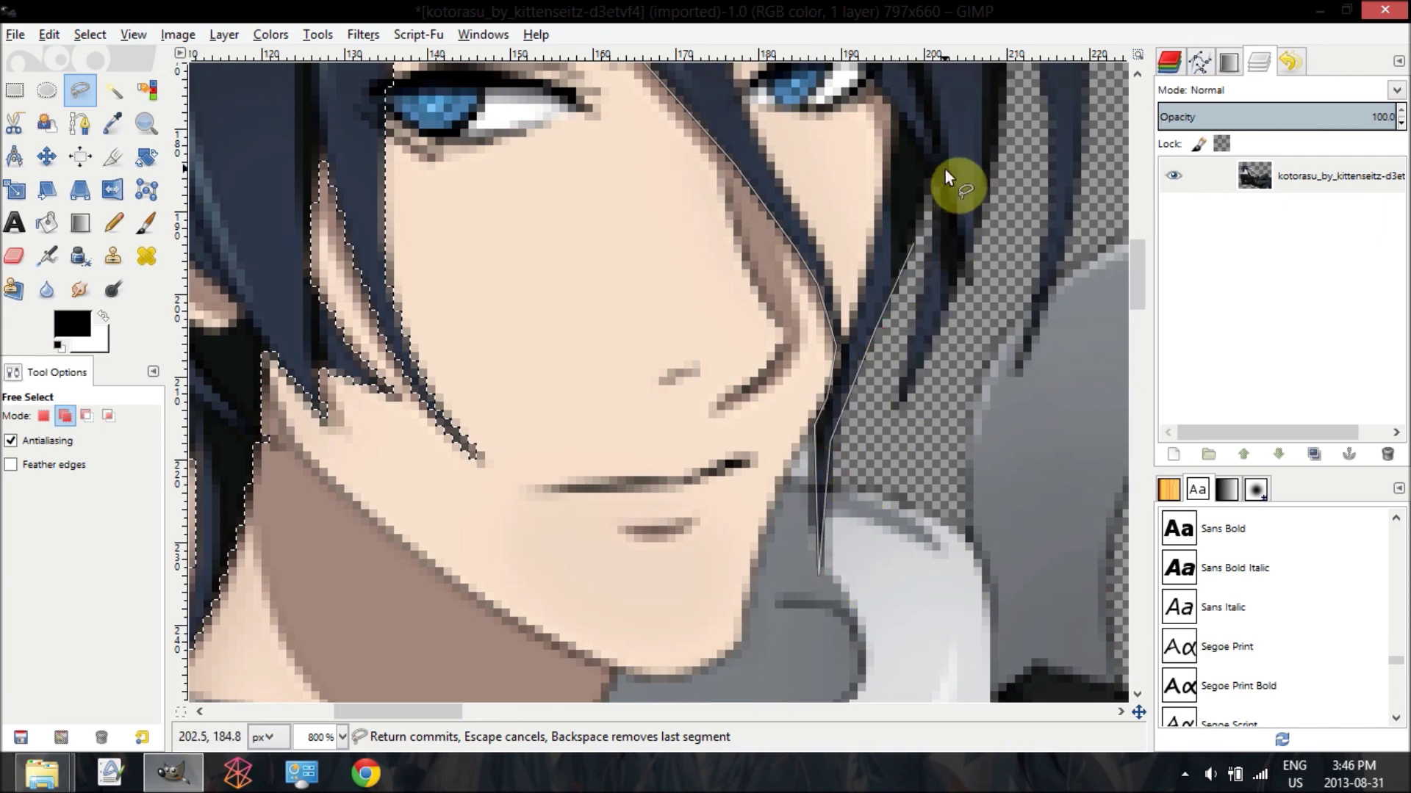
{"action": "left_click", "coordinate": [930, 184]}
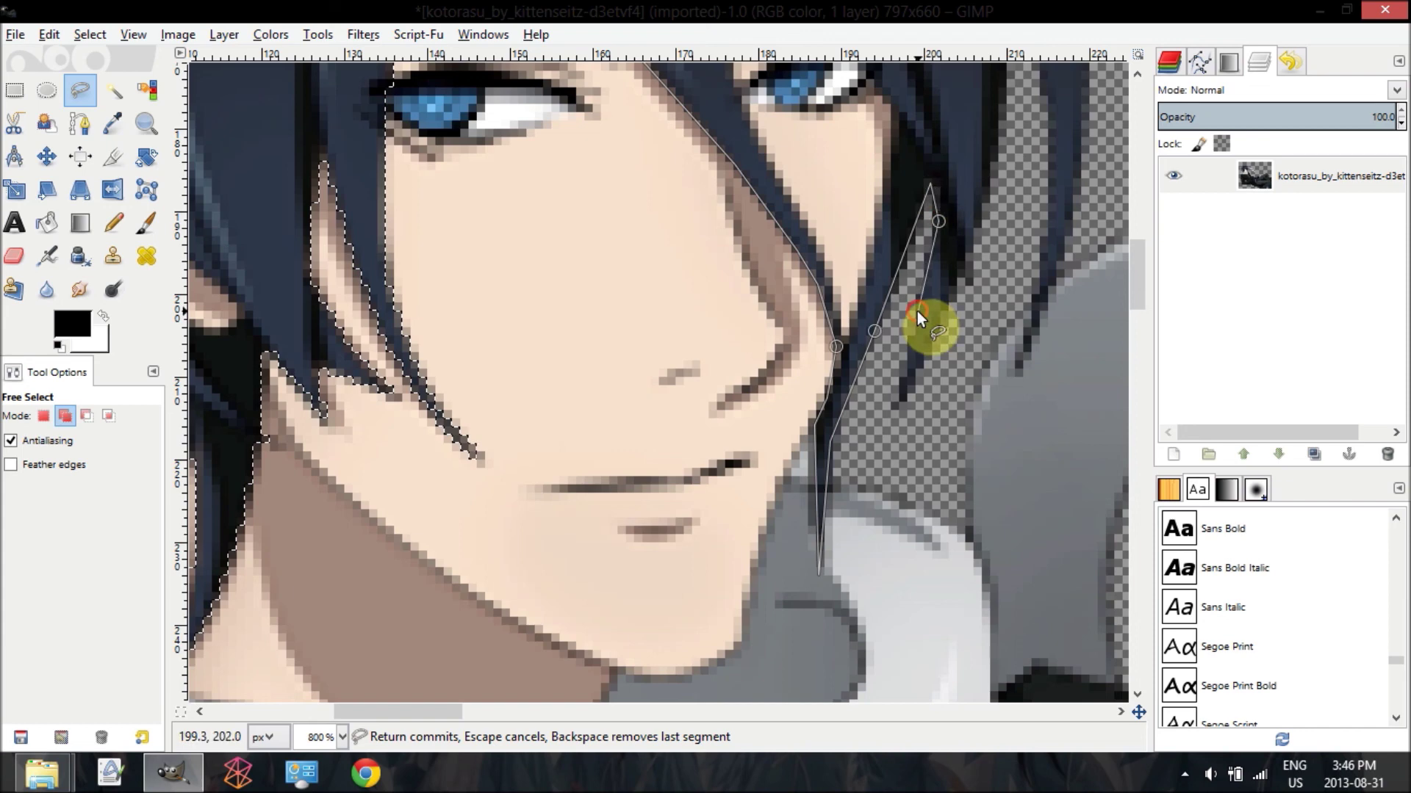
Step: Trace around the two short strand tips beyond the narrow gap and up the hair edge to the wide gap's peak
{"action": "left_click", "coordinate": [890, 409]}
{"action": "left_click", "coordinate": [950, 307]}
{"action": "left_click", "coordinate": [970, 285]}
{"action": "left_click", "coordinate": [976, 222]}
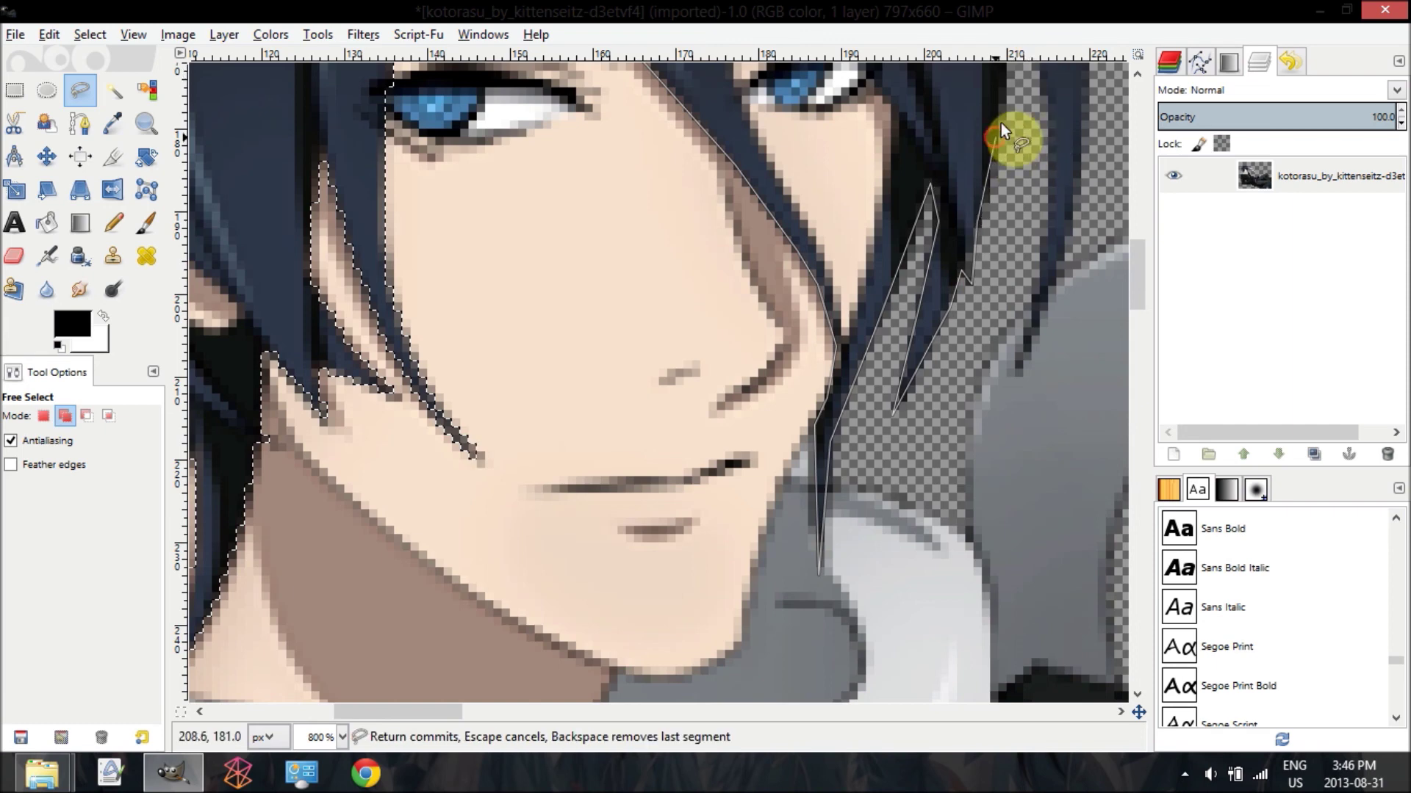
{"action": "left_click_drag", "start_coordinate": [1140, 249], "coordinate": [1139, 202]}
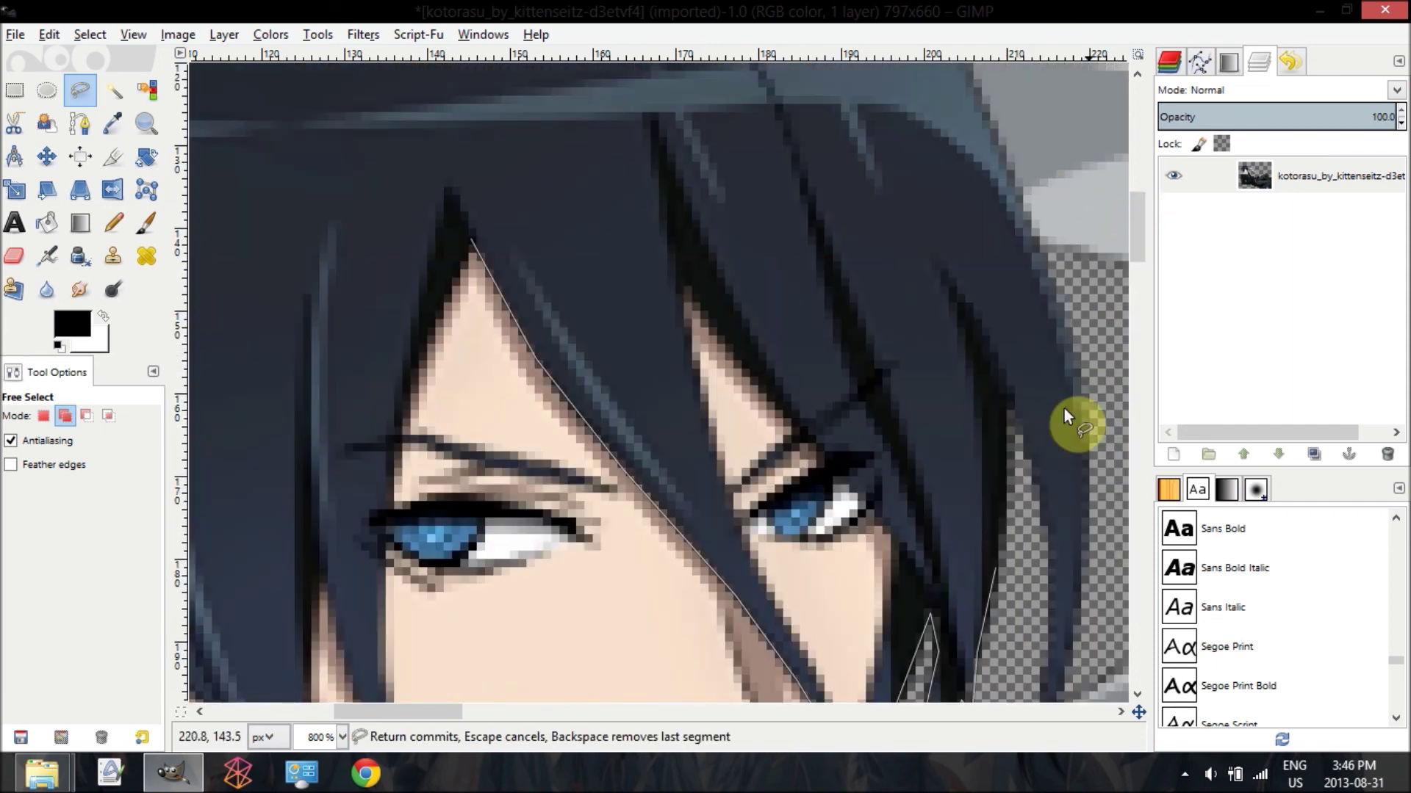
{"action": "left_click", "coordinate": [1009, 408]}
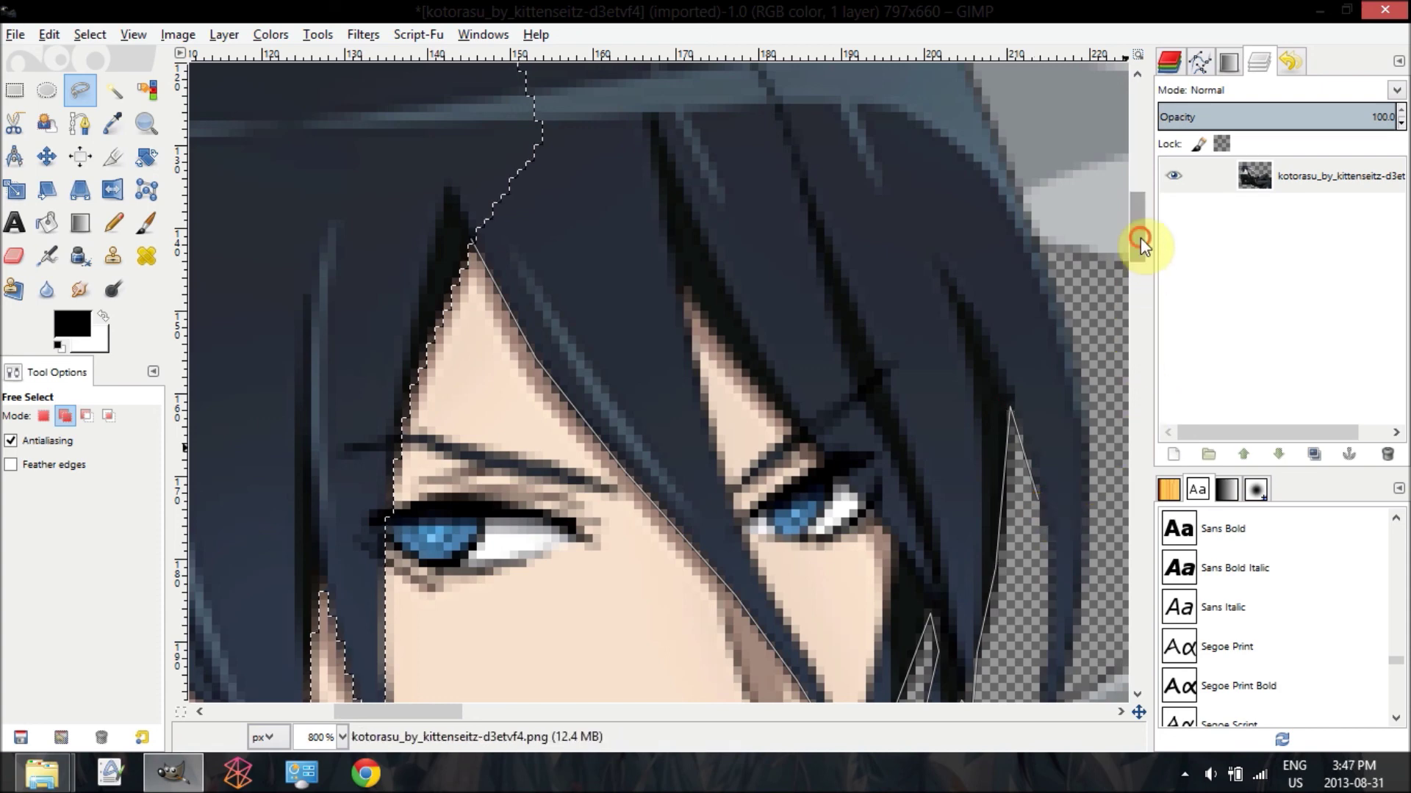
Step: Outline the outermost side strand down its inner edge, around its tip and back up its outer edge
{"action": "left_click_drag", "start_coordinate": [1140, 236], "coordinate": [1140, 270]}
{"action": "left_click", "coordinate": [1054, 280]}
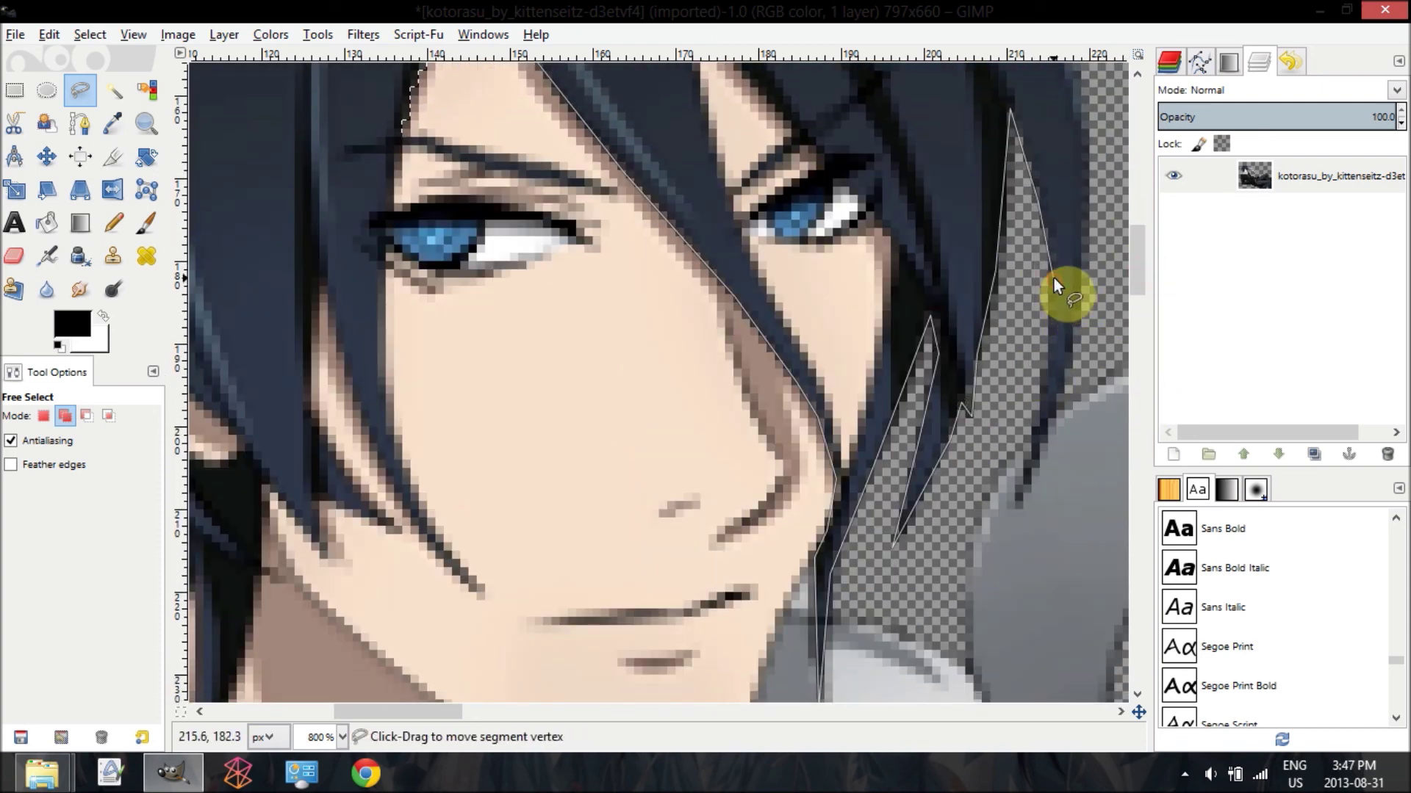
{"action": "left_click", "coordinate": [1039, 388]}
{"action": "left_click", "coordinate": [1013, 507]}
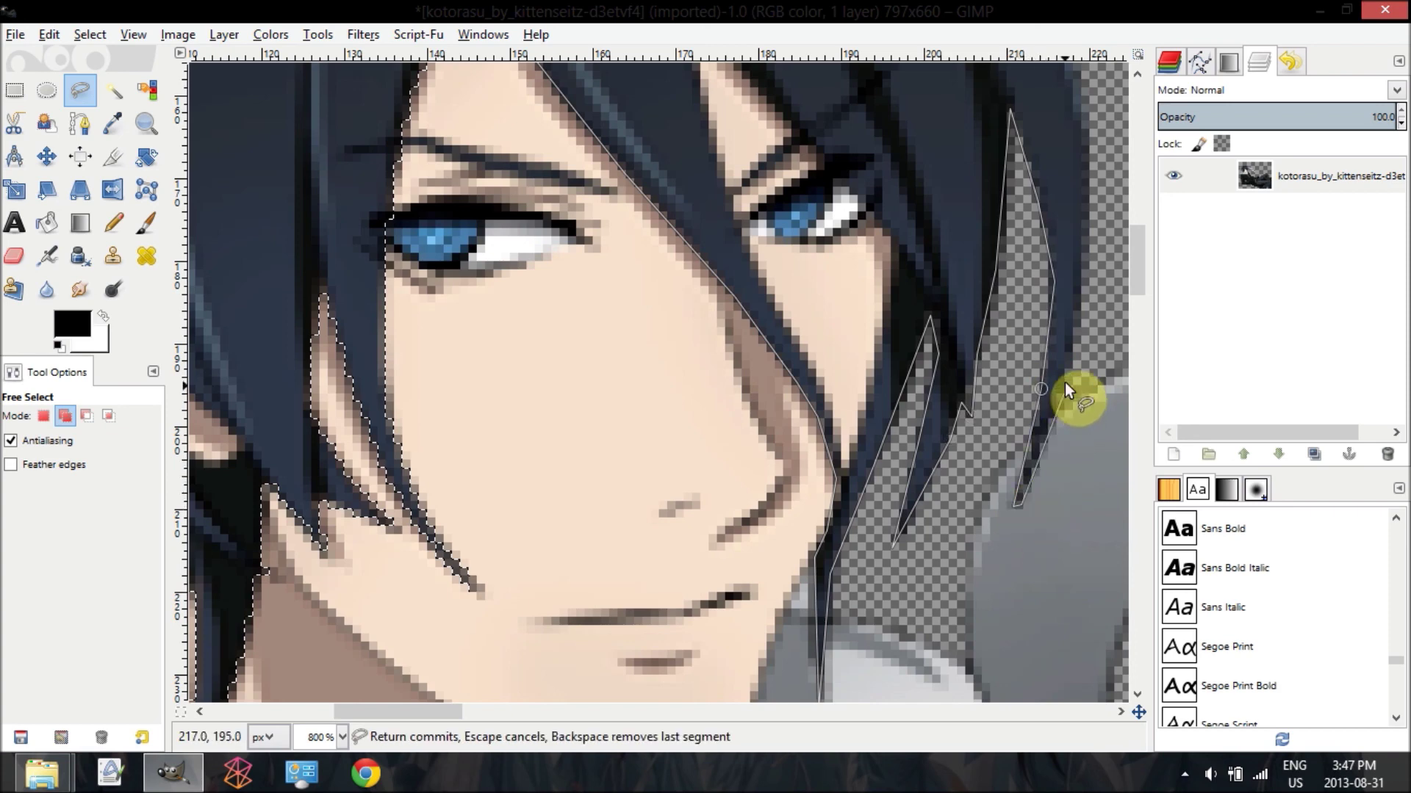
{"action": "left_click", "coordinate": [1082, 255]}
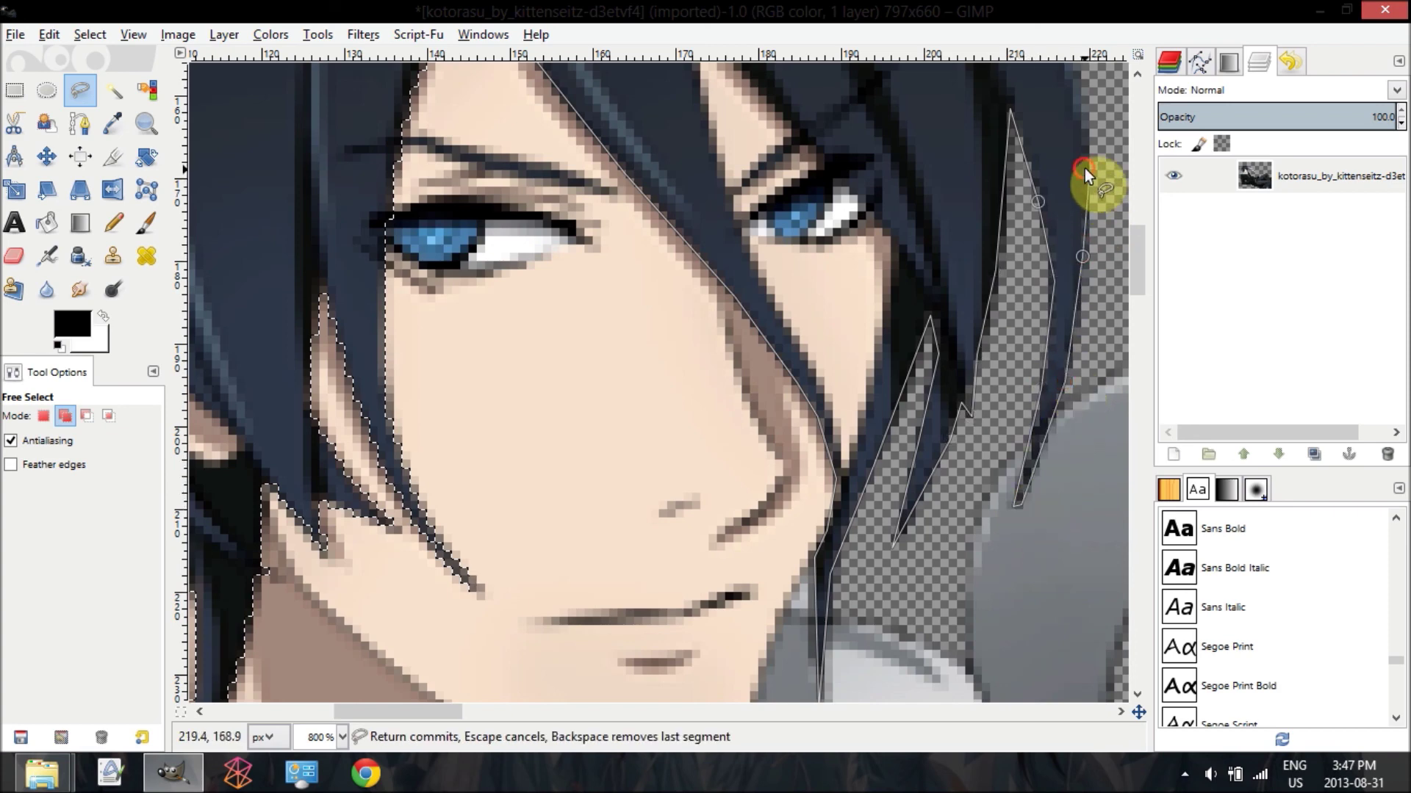
Step: Extend the outline up the head's outer contour, past the grey shape, to just below the stray strand near the crown
{"action": "scroll", "coordinate": [1140, 261], "scroll_direction": "up", "scroll_amount": 5}
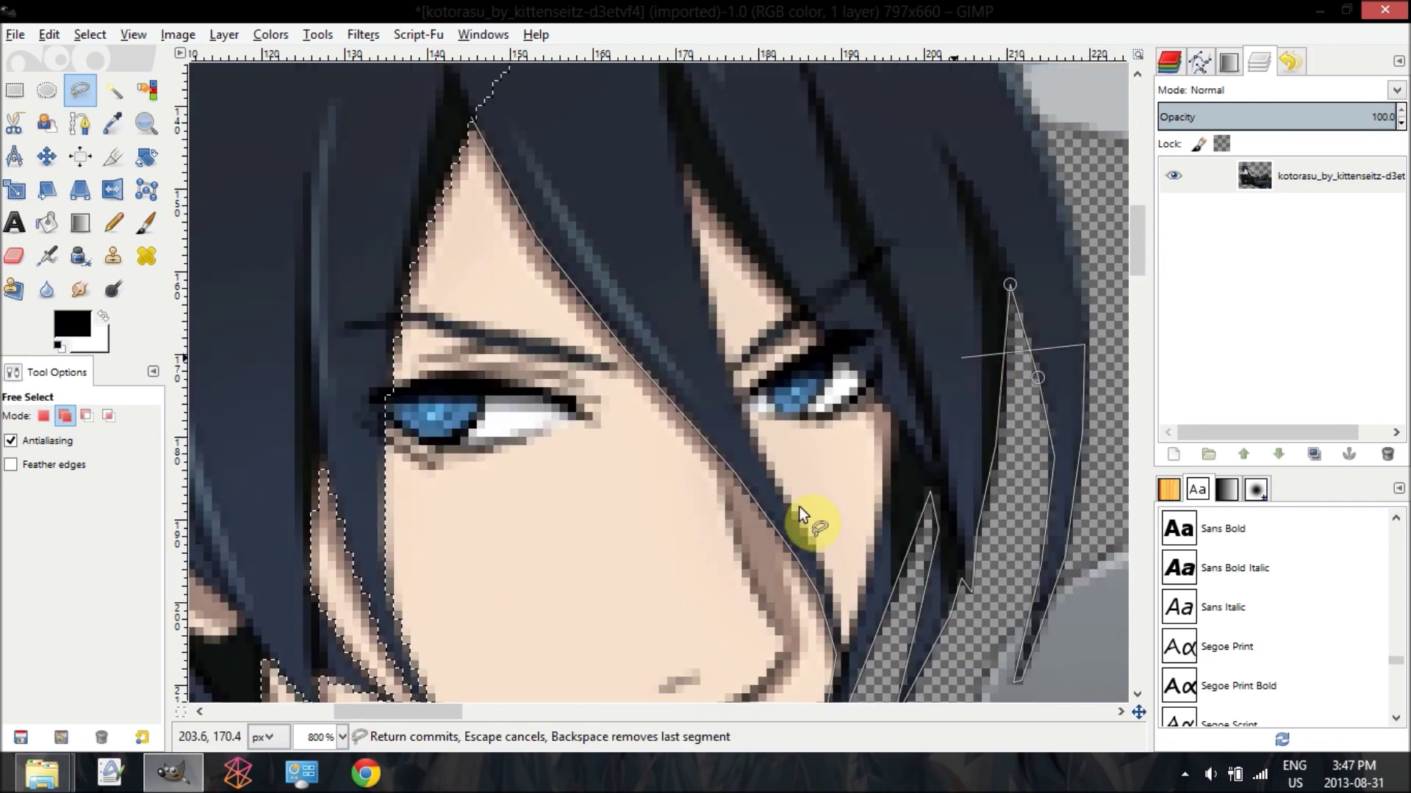
{"action": "left_click_drag", "start_coordinate": [421, 717], "coordinate": [447, 720]}
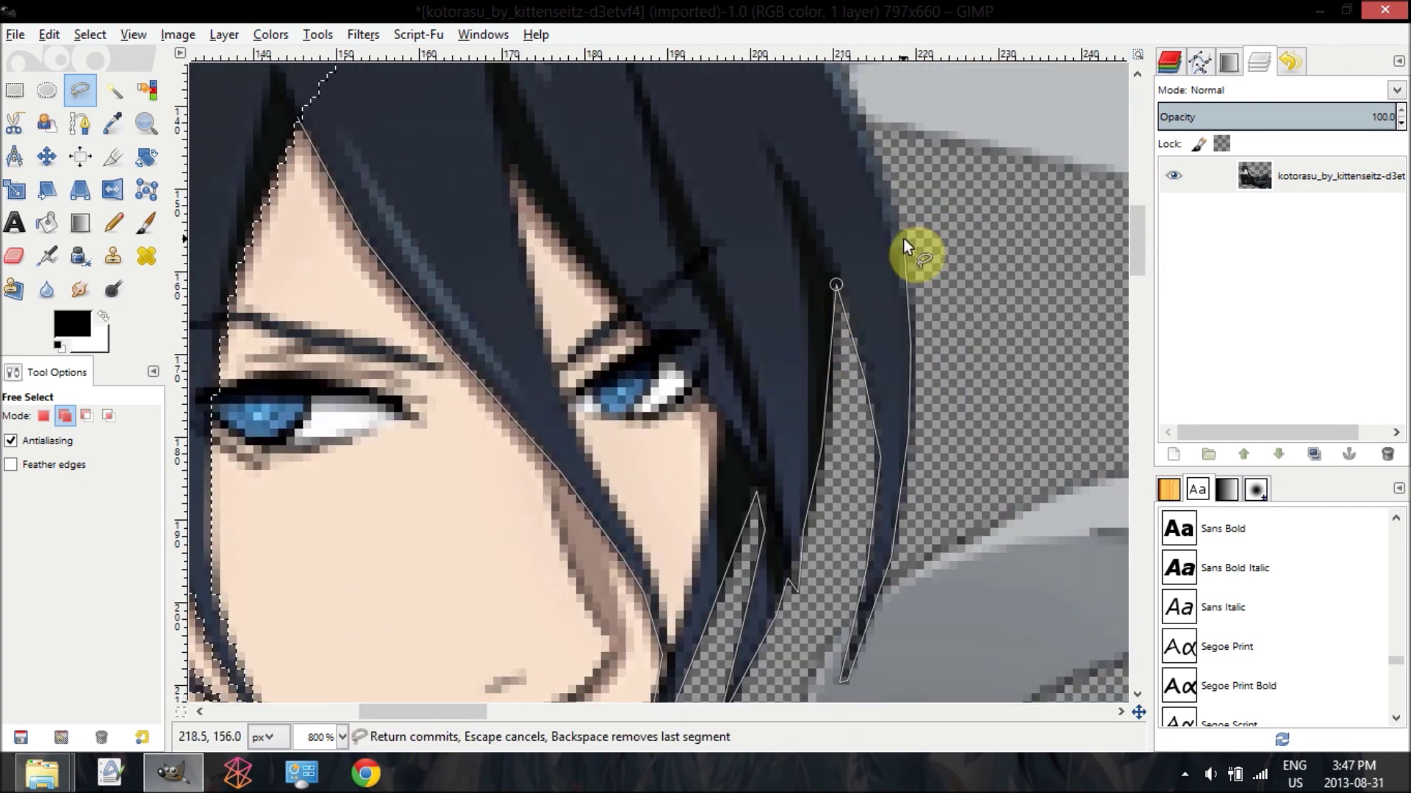
{"action": "left_click", "coordinate": [903, 246]}
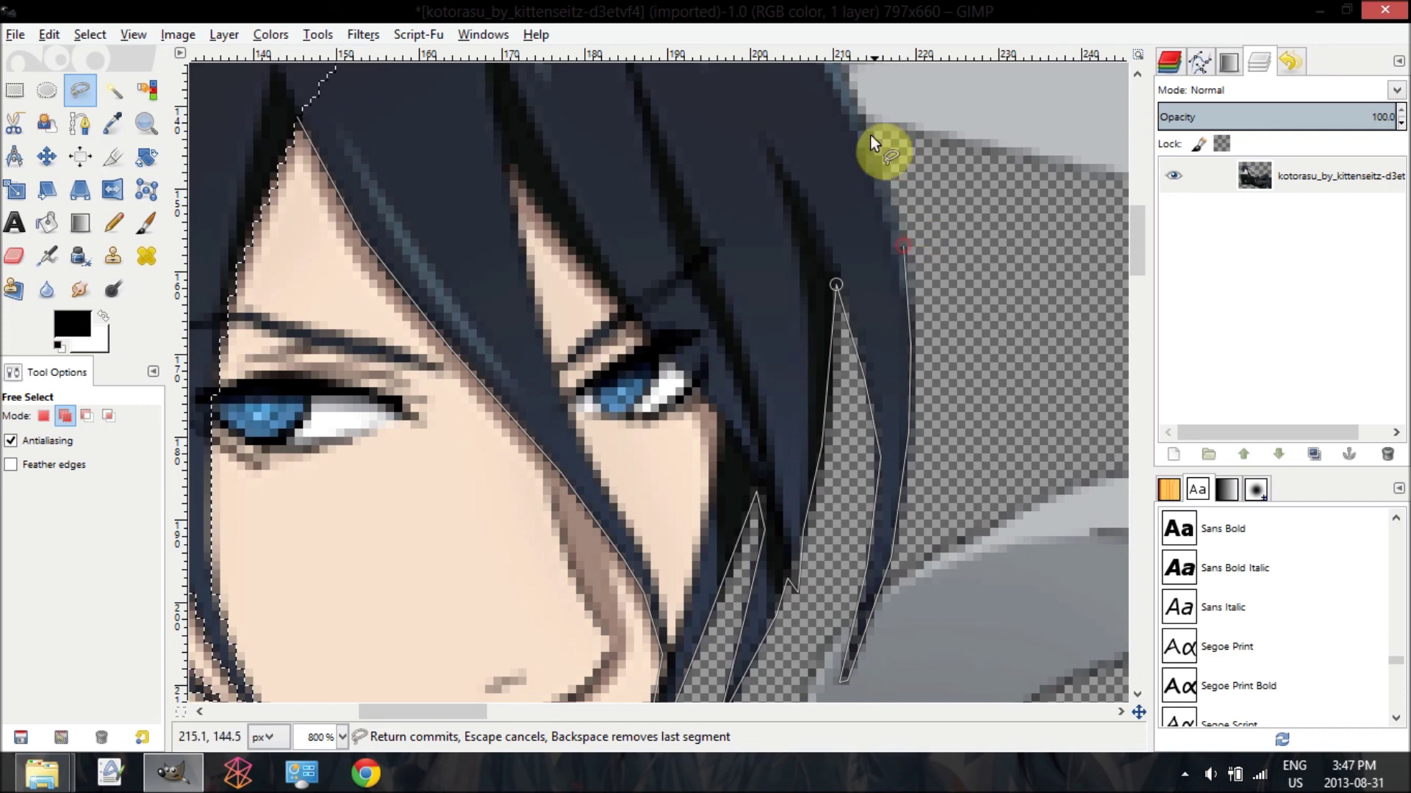
{"action": "left_click", "coordinate": [866, 122]}
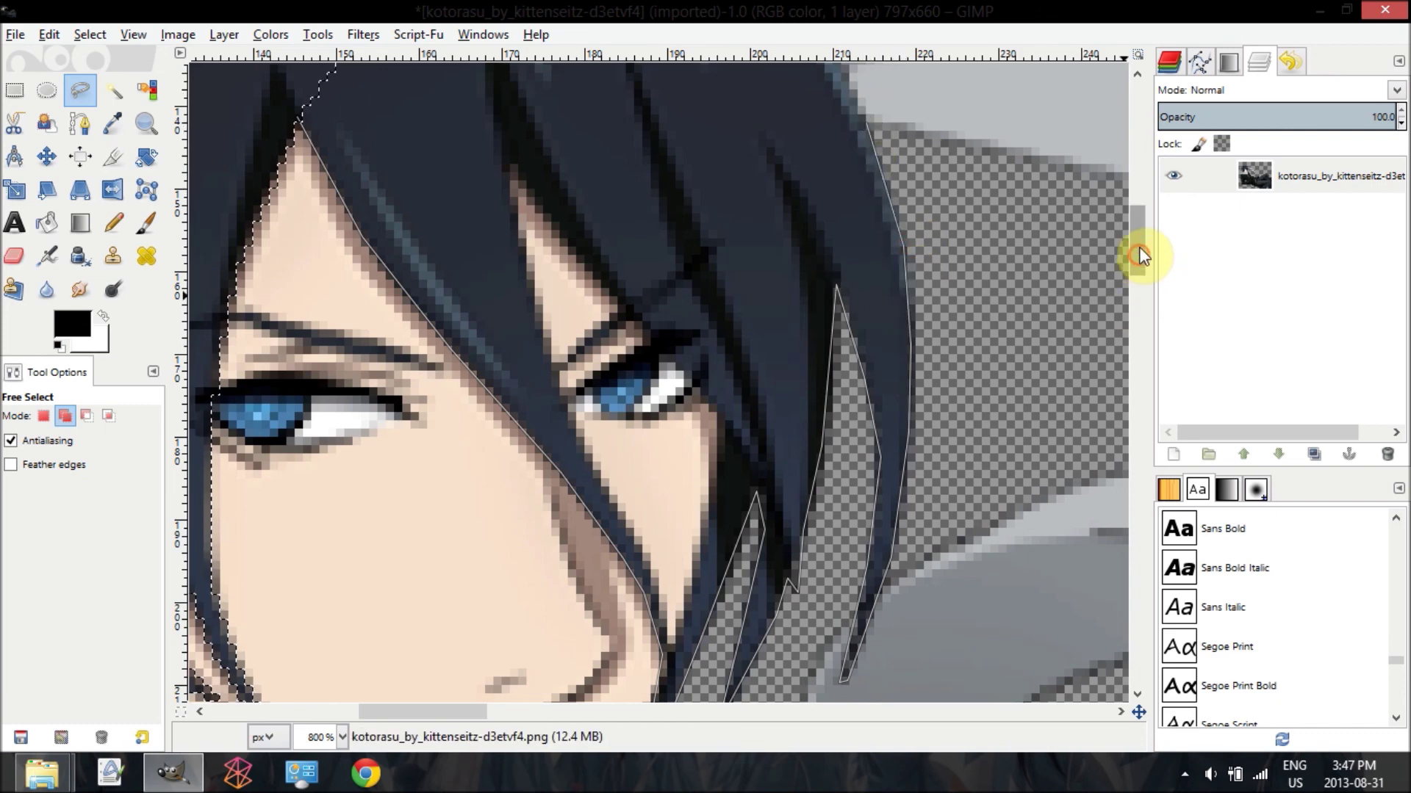
{"action": "scroll", "coordinate": [1139, 254], "scroll_direction": "up", "scroll_amount": 5}
{"action": "left_click", "coordinate": [764, 183]}
{"action": "left_click_drag", "start_coordinate": [742, 178], "coordinate": [671, 93]}
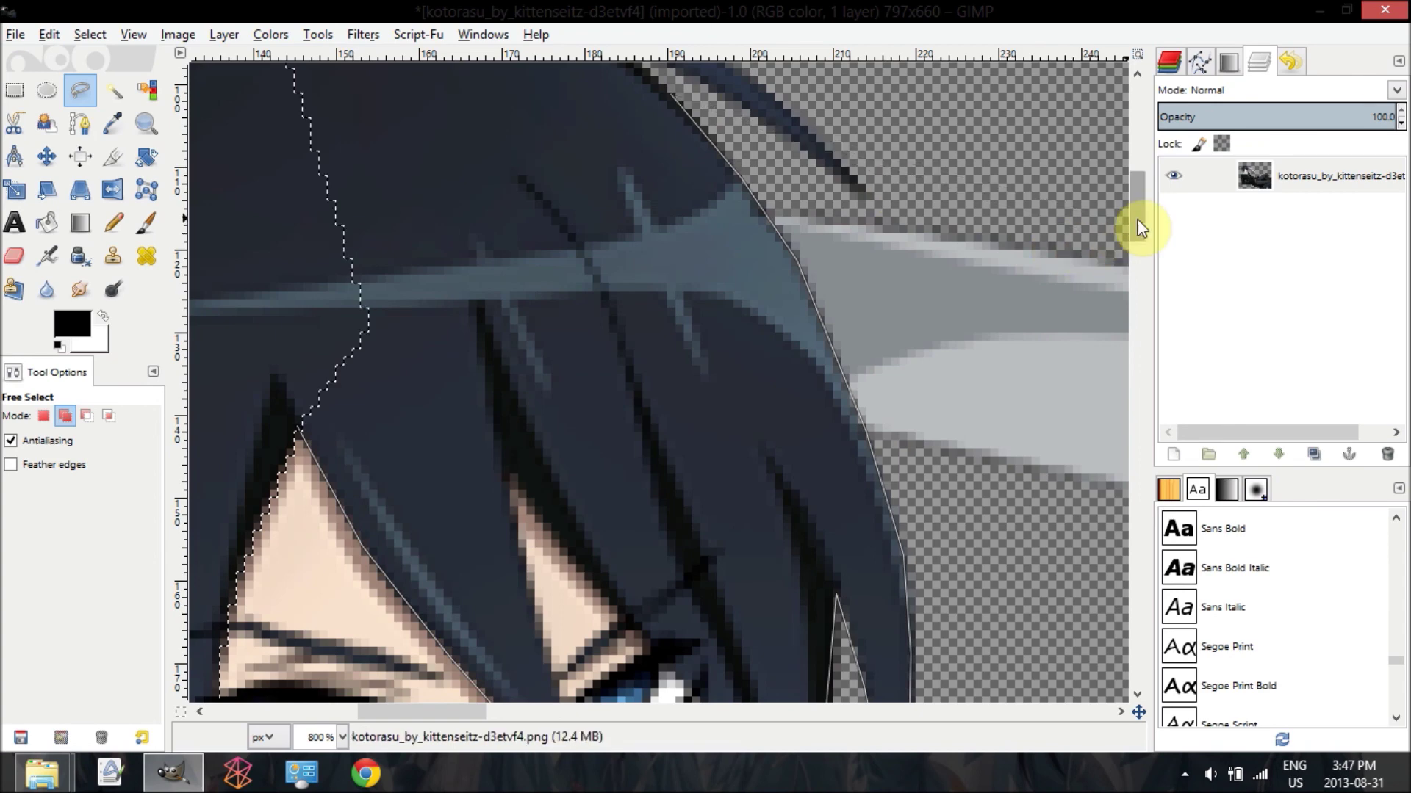
Step: Trace into the gap beneath the crown's stray strand and along the strand's underside to its tip
{"action": "left_click_drag", "start_coordinate": [1136, 221], "coordinate": [1136, 196]}
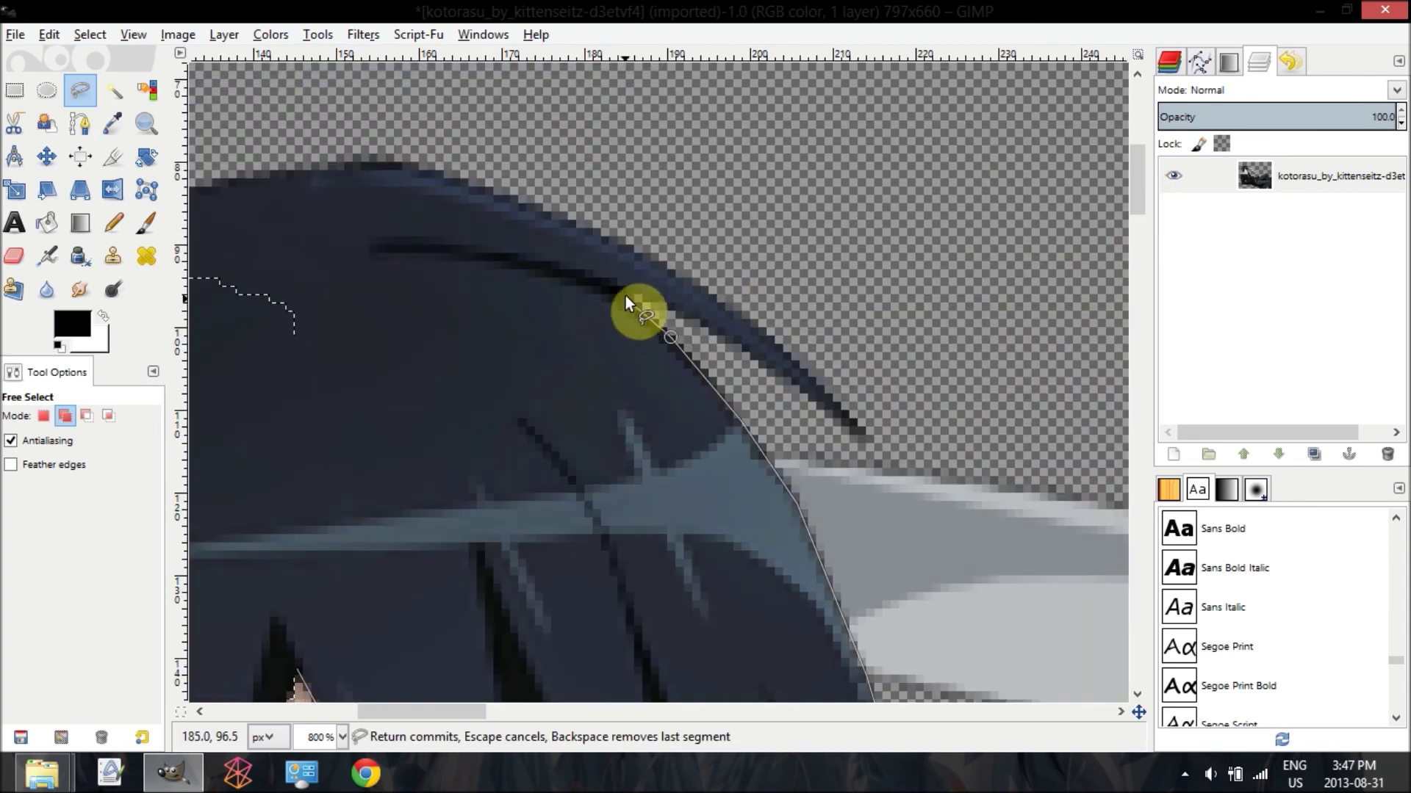
{"action": "left_click", "coordinate": [629, 293]}
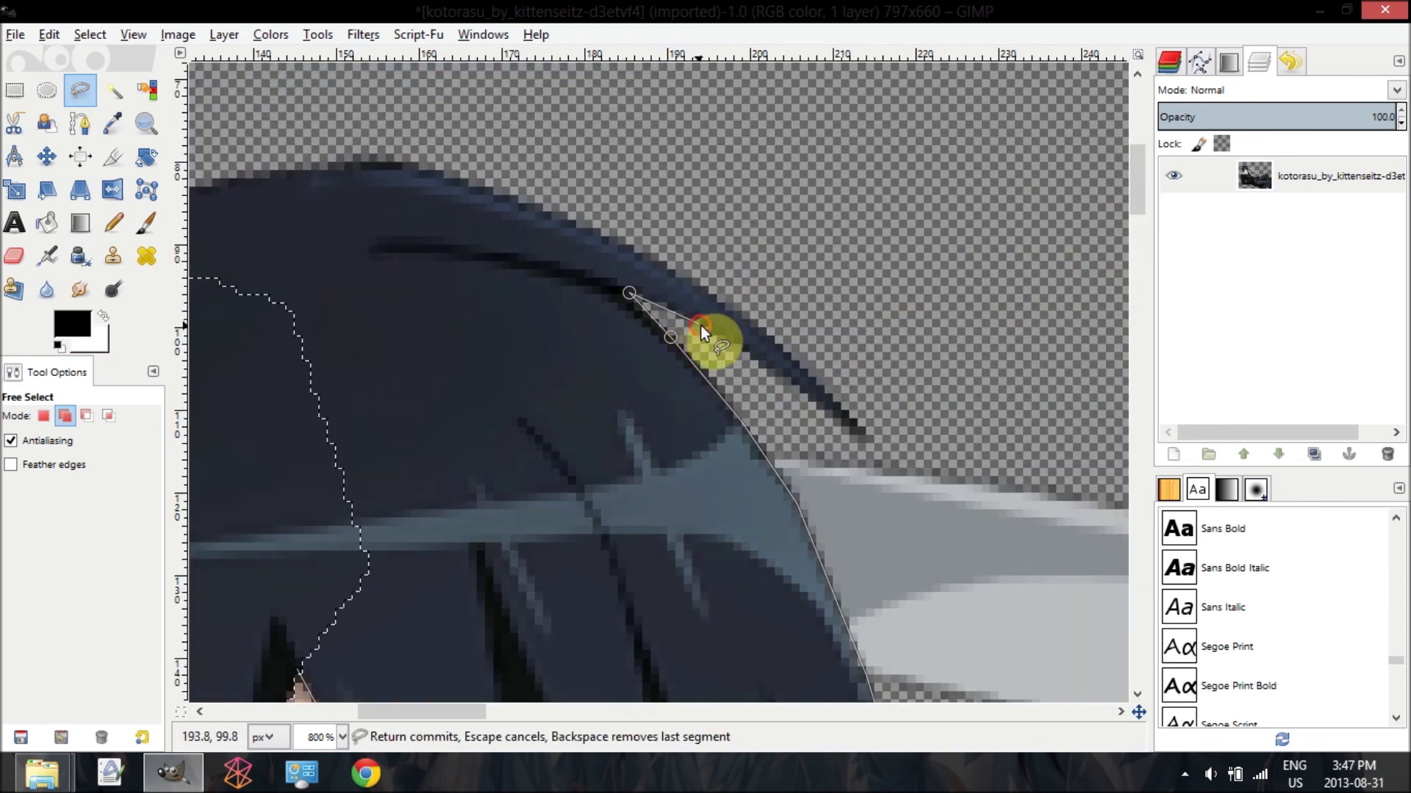
{"action": "left_click", "coordinate": [736, 344]}
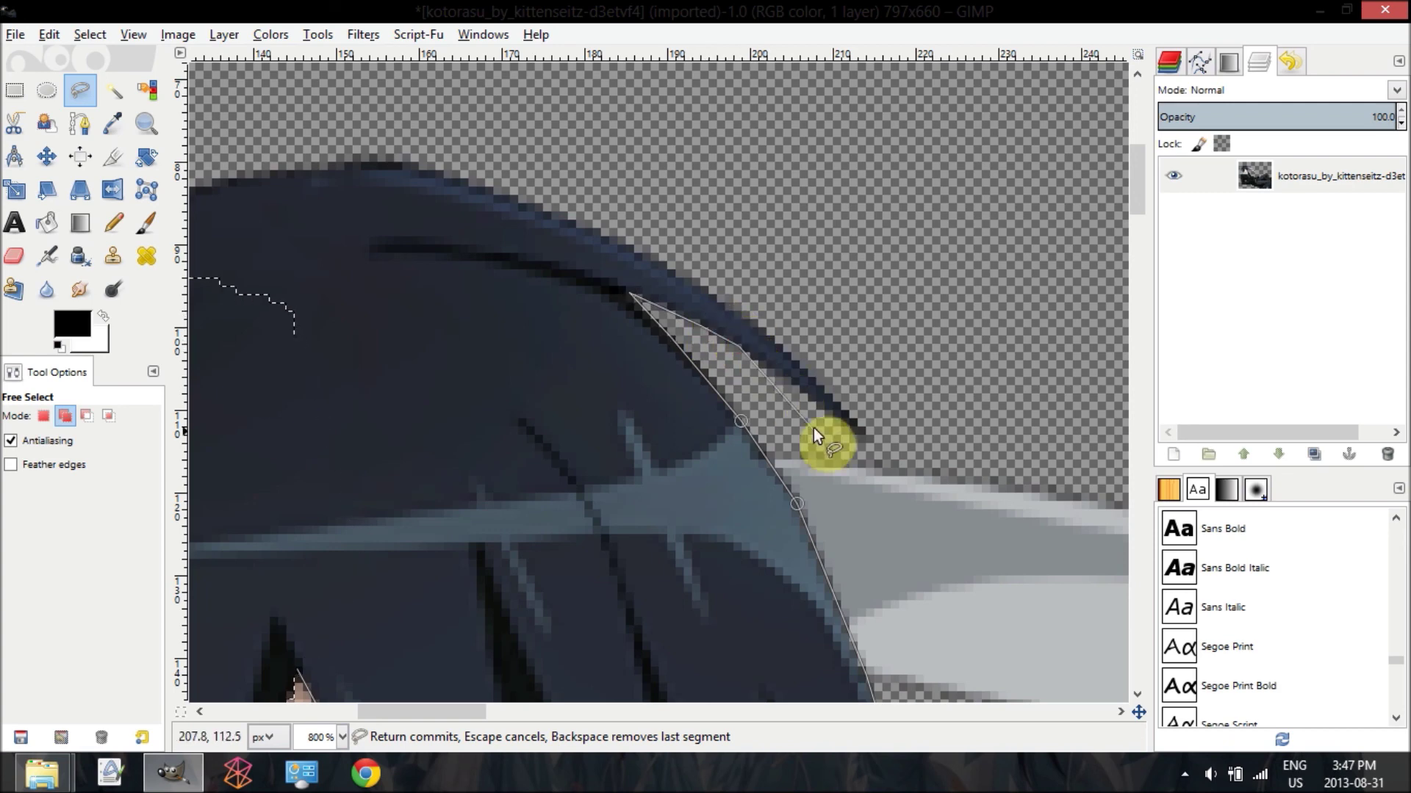
{"action": "left_click", "coordinate": [869, 444]}
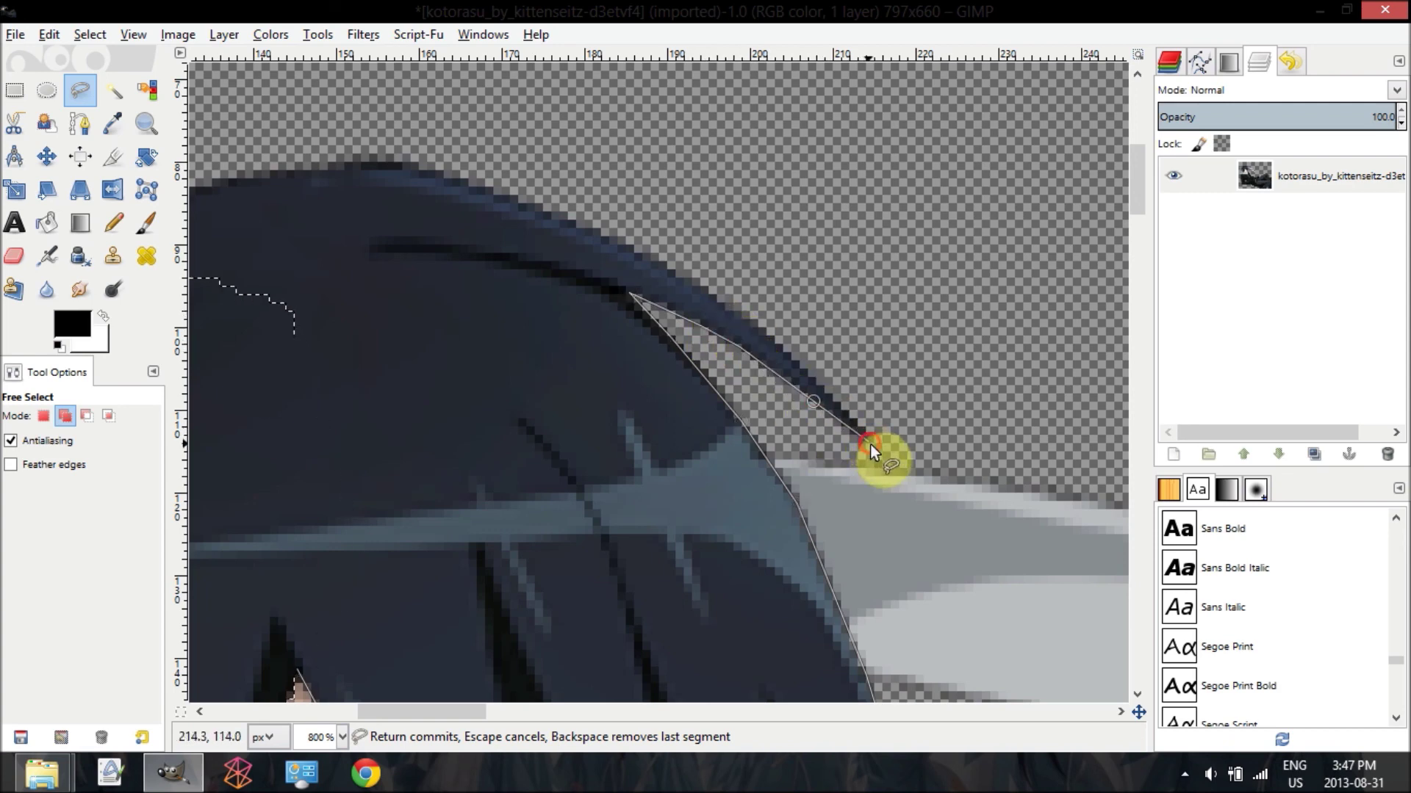
Step: Trace back along the stray strand's upper side and over the top contour of the head
{"action": "left_click", "coordinate": [640, 256]}
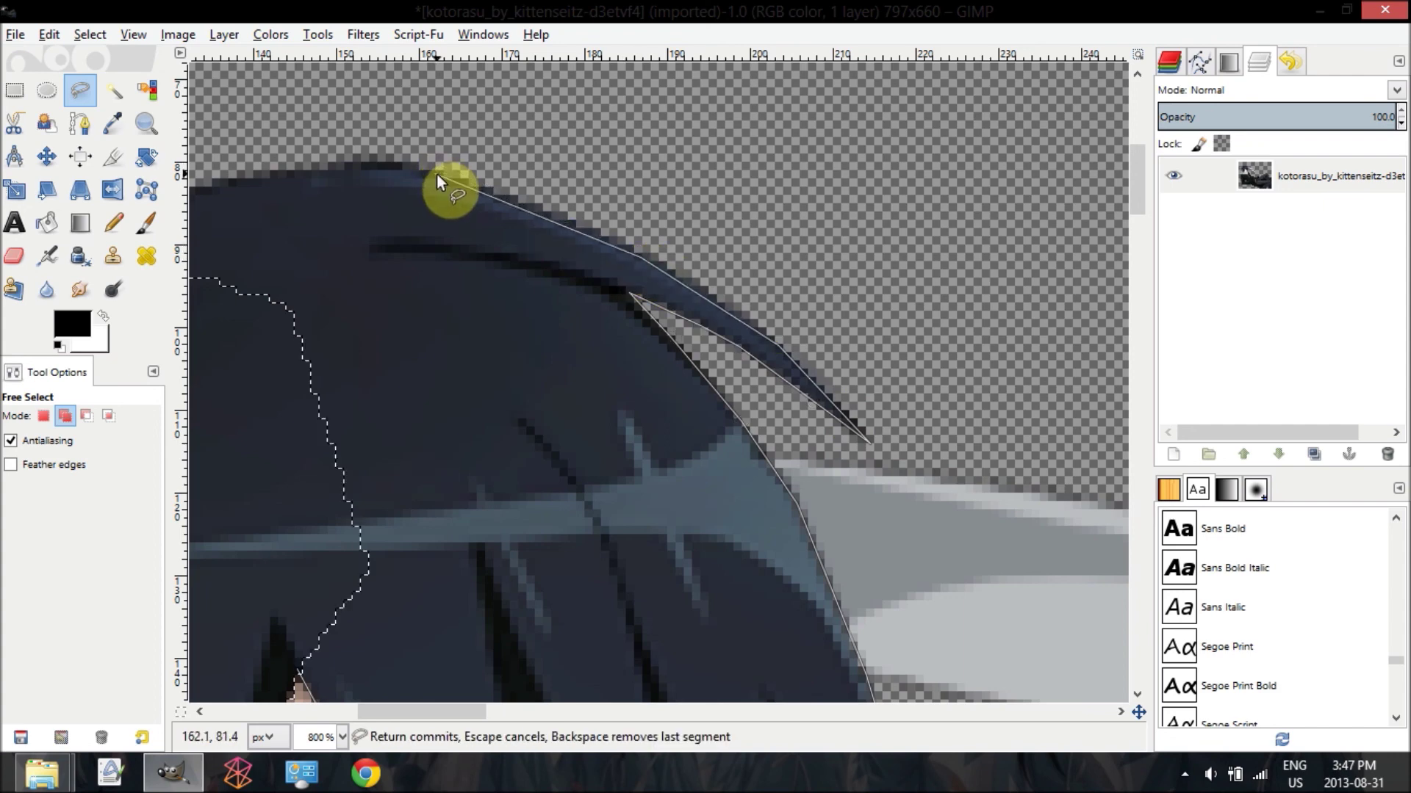
{"action": "left_click", "coordinate": [549, 211]}
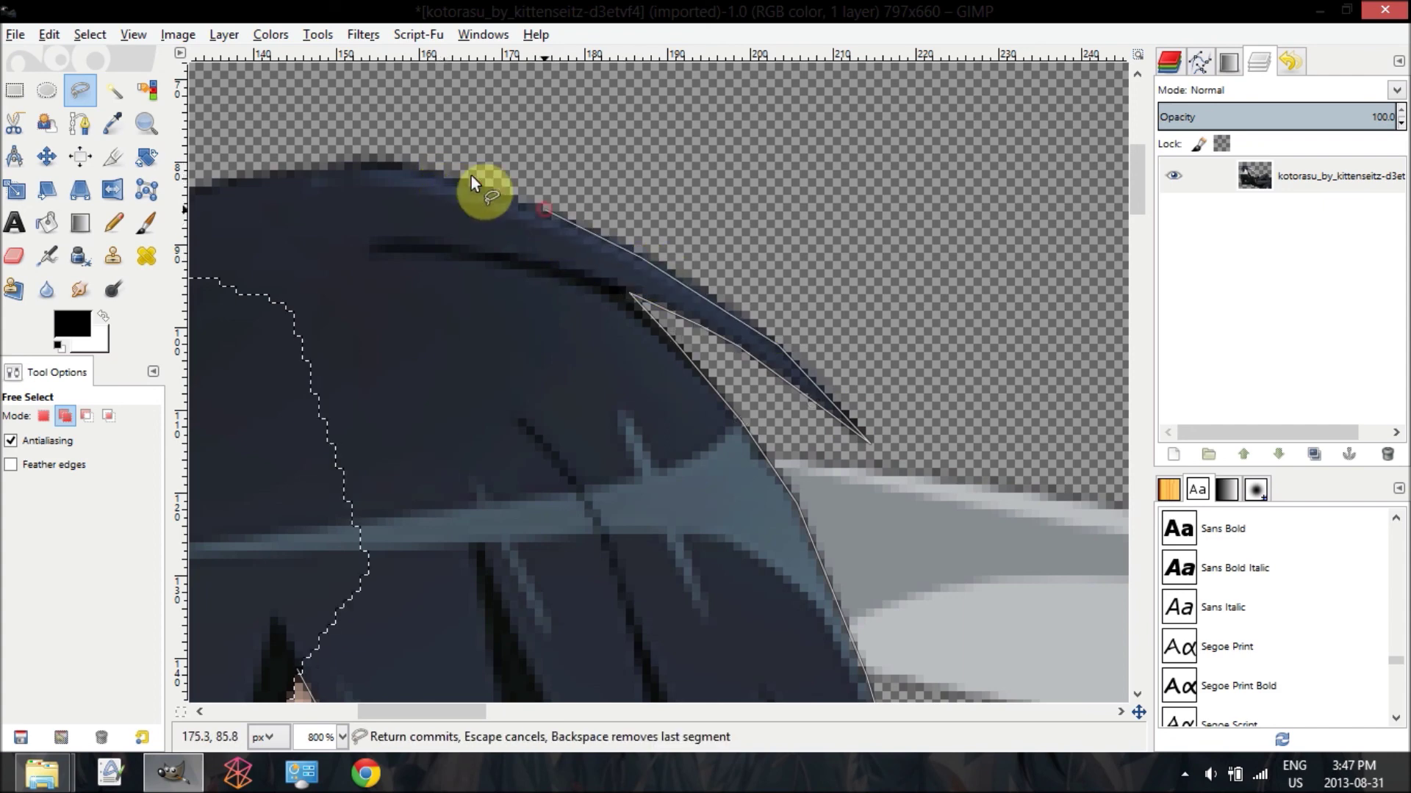
{"action": "left_click", "coordinate": [394, 162]}
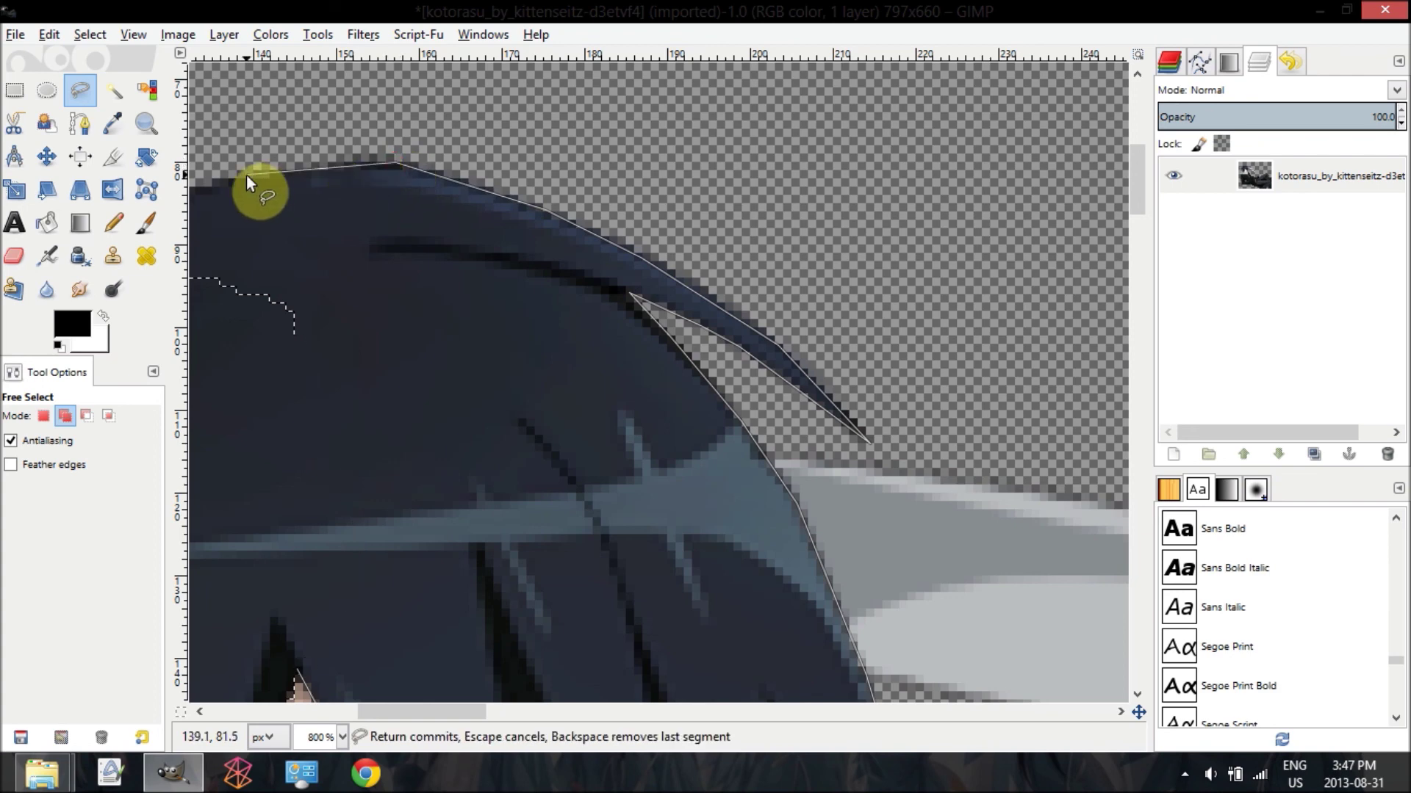
{"action": "double_click", "coordinate": [245, 172]}
Step: Continue the outline to the existing selection's top edge and close it at the forehead skin's peak to add the section
{"action": "key", "text": "Return"}
{"action": "left_click_drag", "start_coordinate": [443, 716], "coordinate": [399, 687]}
{"action": "left_click", "coordinate": [529, 207]}
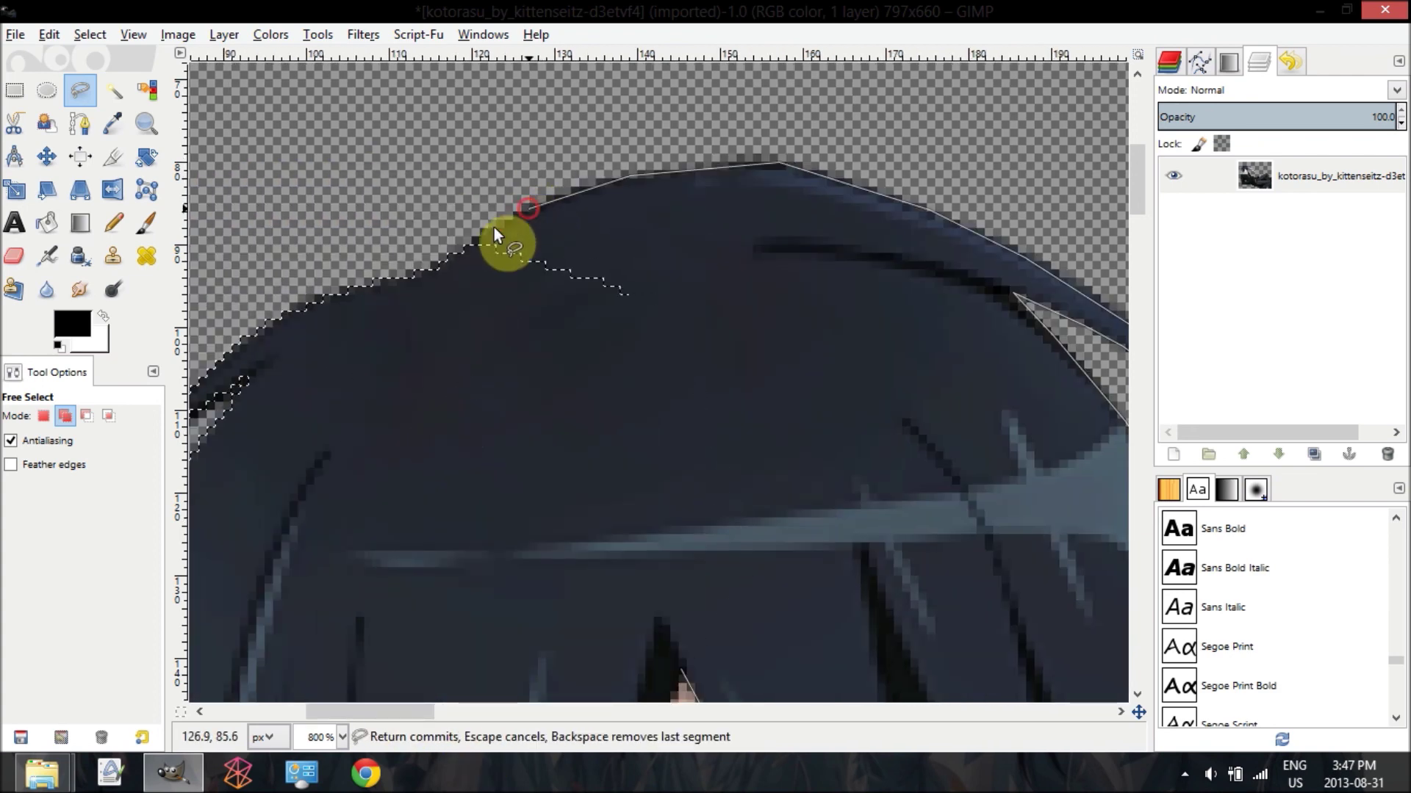
{"action": "left_click", "coordinate": [460, 247]}
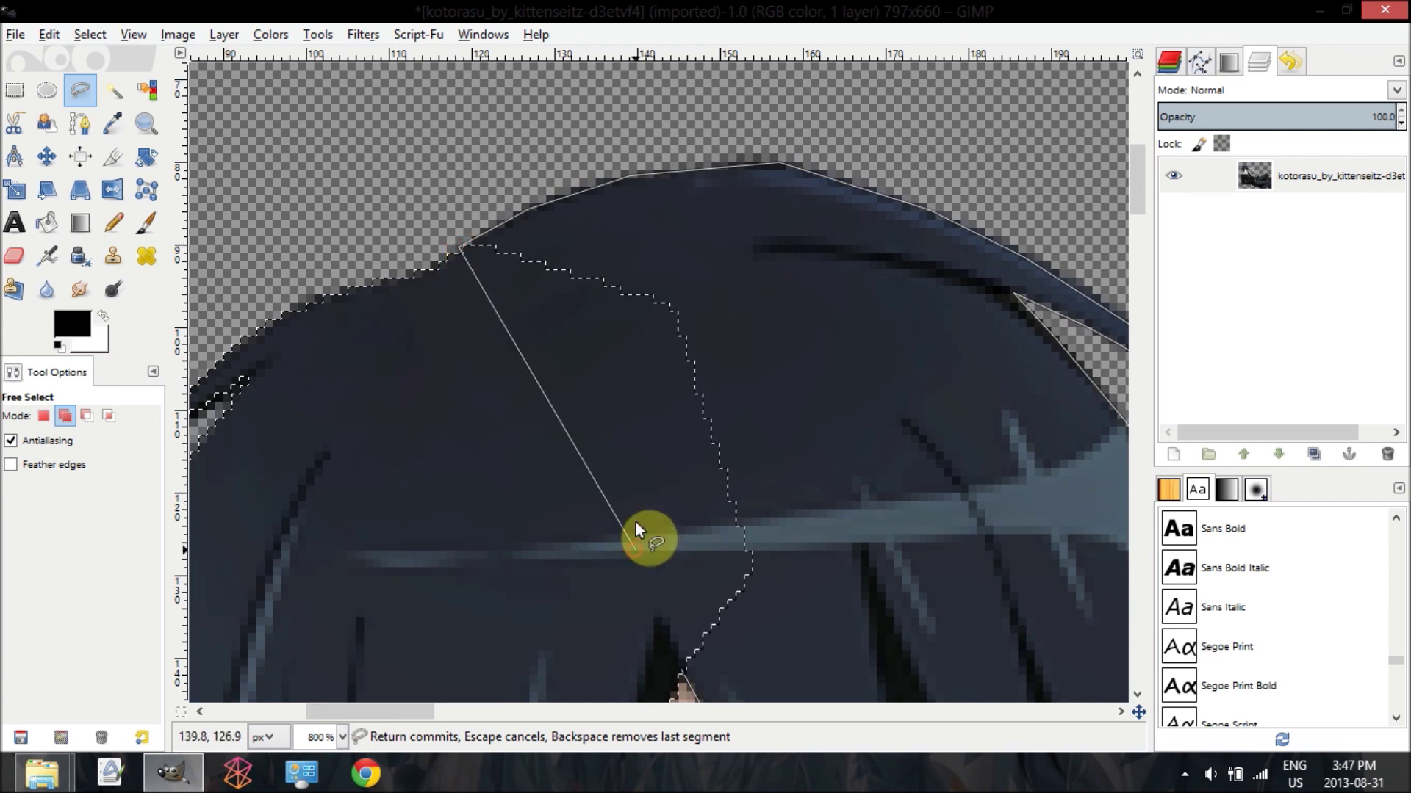
{"action": "double_click", "coordinate": [680, 670]}
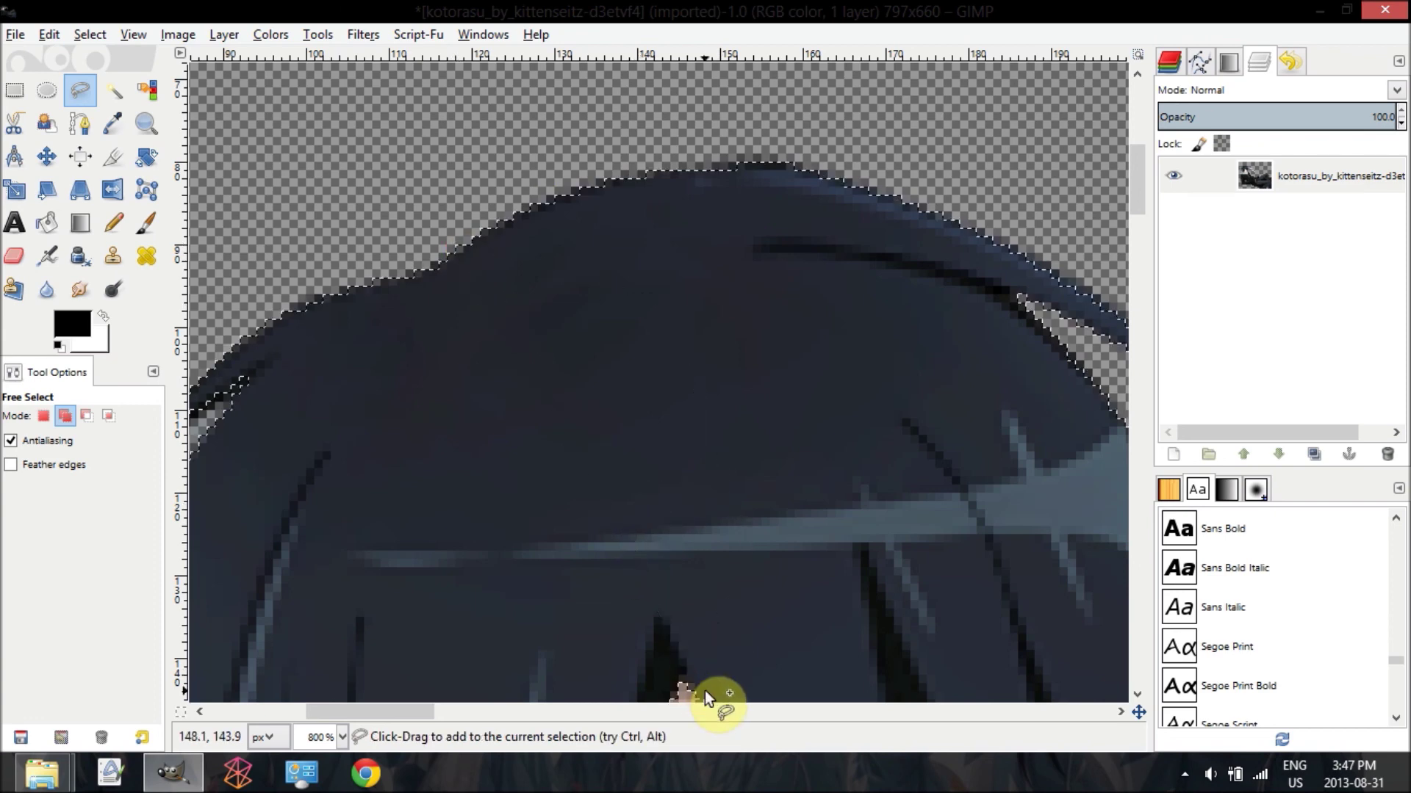
Step: Add the missed sliver of hair along the face-side edge of the wide gap to the selection
{"action": "left_click_drag", "start_coordinate": [368, 715], "coordinate": [409, 720]}
{"action": "left_click_drag", "start_coordinate": [1139, 171], "coordinate": [1148, 241]}
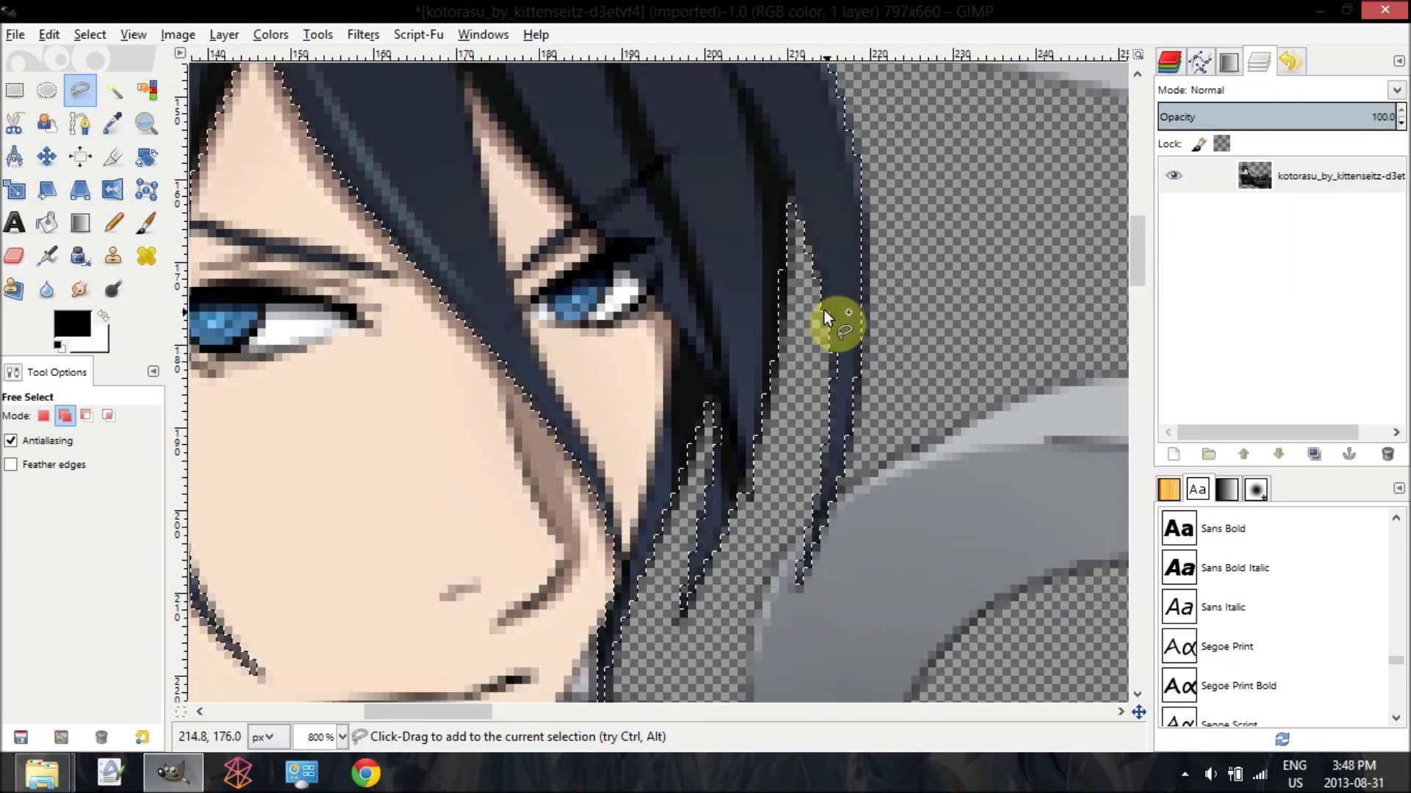
{"action": "left_click", "coordinate": [789, 219]}
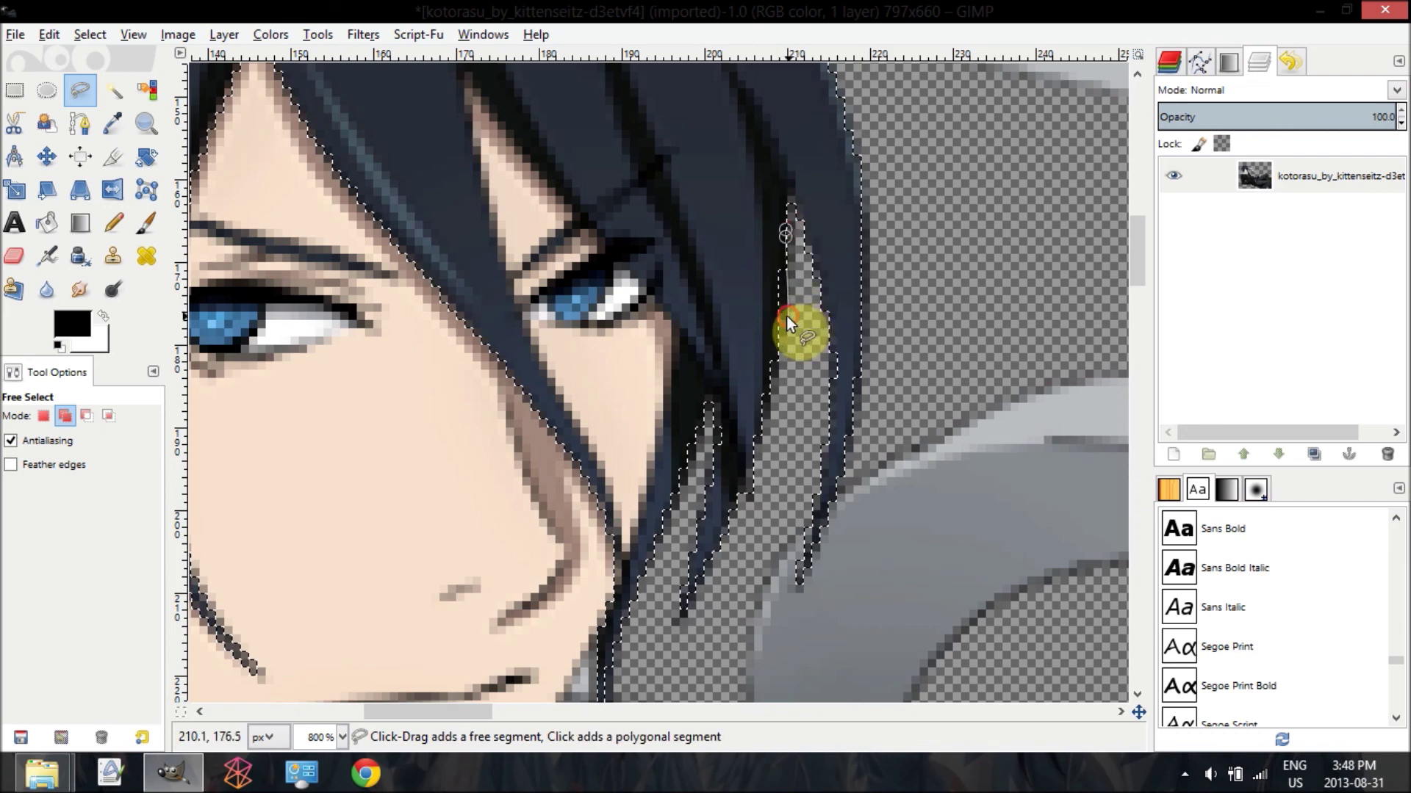
{"action": "left_click", "coordinate": [788, 316]}
{"action": "left_click", "coordinate": [763, 444]}
{"action": "left_click", "coordinate": [742, 471]}
{"action": "left_click", "coordinate": [752, 300]}
{"action": "left_click", "coordinate": [784, 229]}
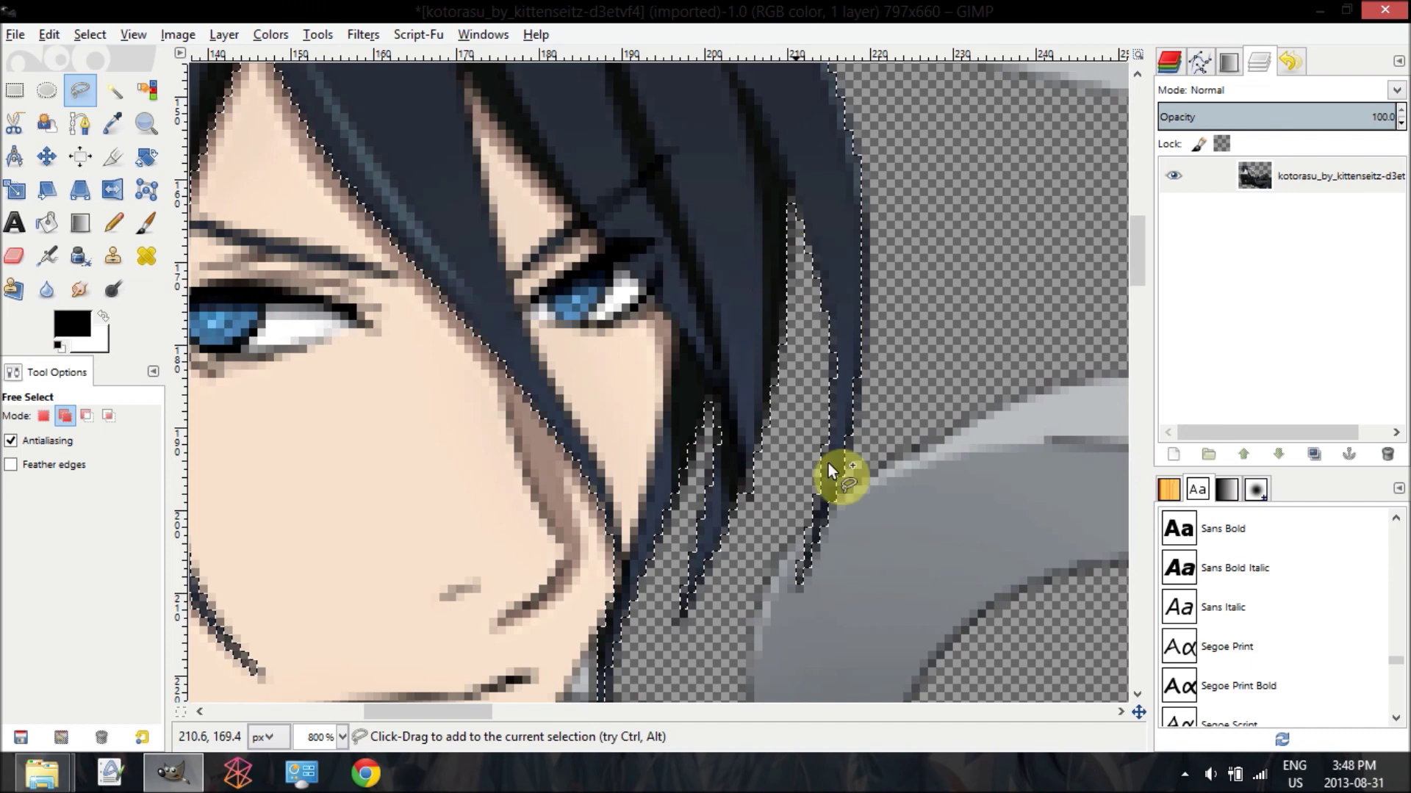
Step: Add the missed sliver along the inner edge of the outermost side strand to the selection
{"action": "left_click", "coordinate": [830, 312]}
{"action": "left_click", "coordinate": [829, 385]}
{"action": "left_click", "coordinate": [845, 376]}
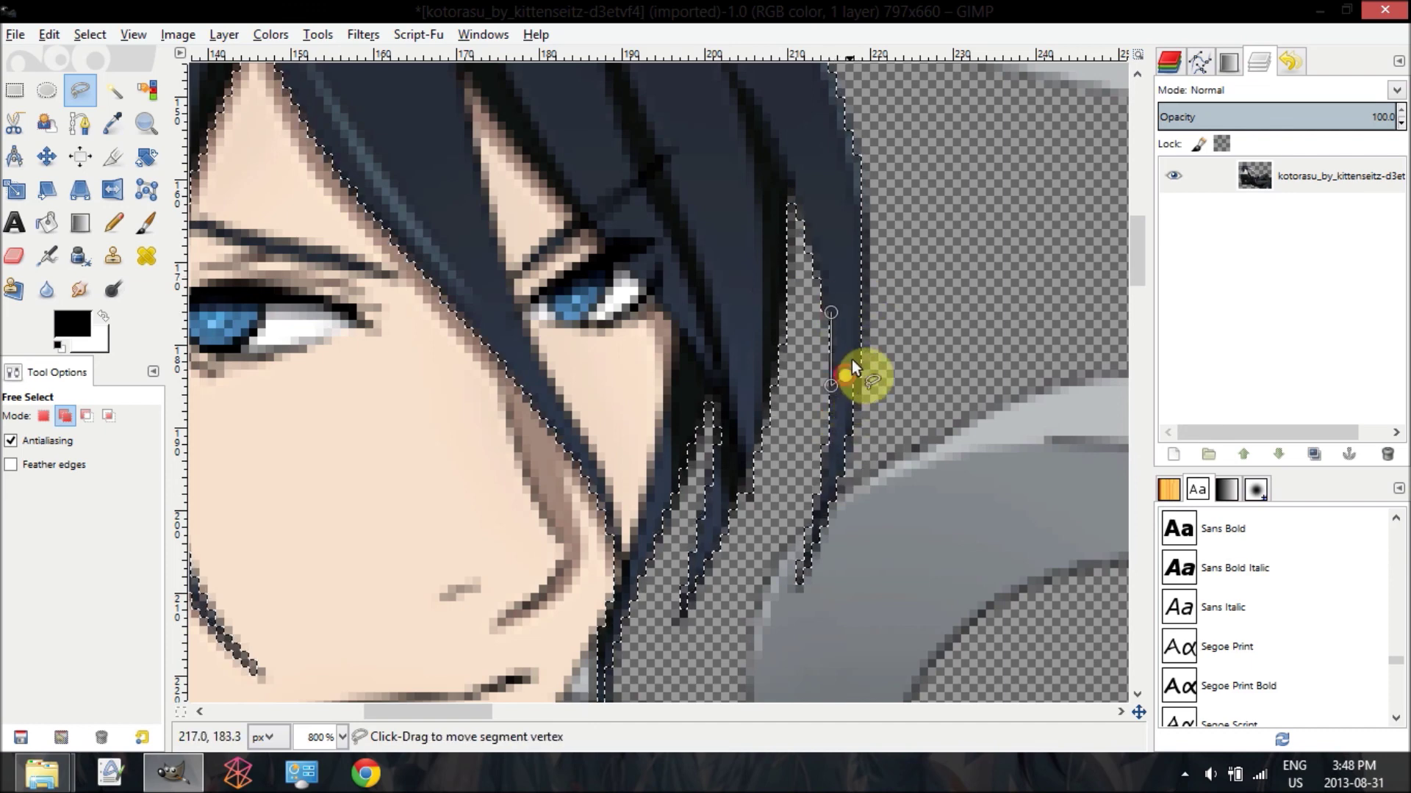
{"action": "left_click", "coordinate": [834, 312]}
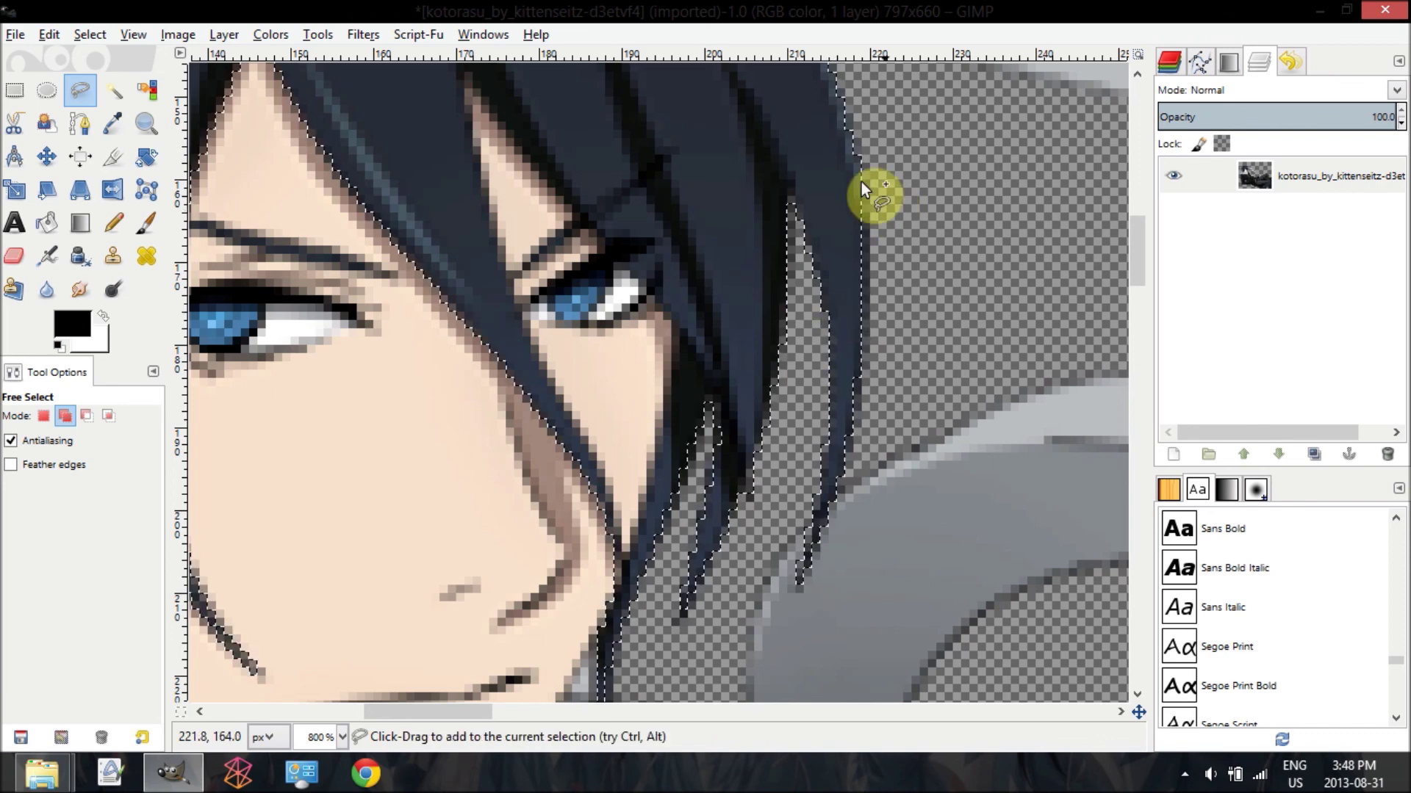
Step: Add the missed sliver of hair along the outer edge of the outermost side strand to the selection
{"action": "left_click", "coordinate": [855, 142]}
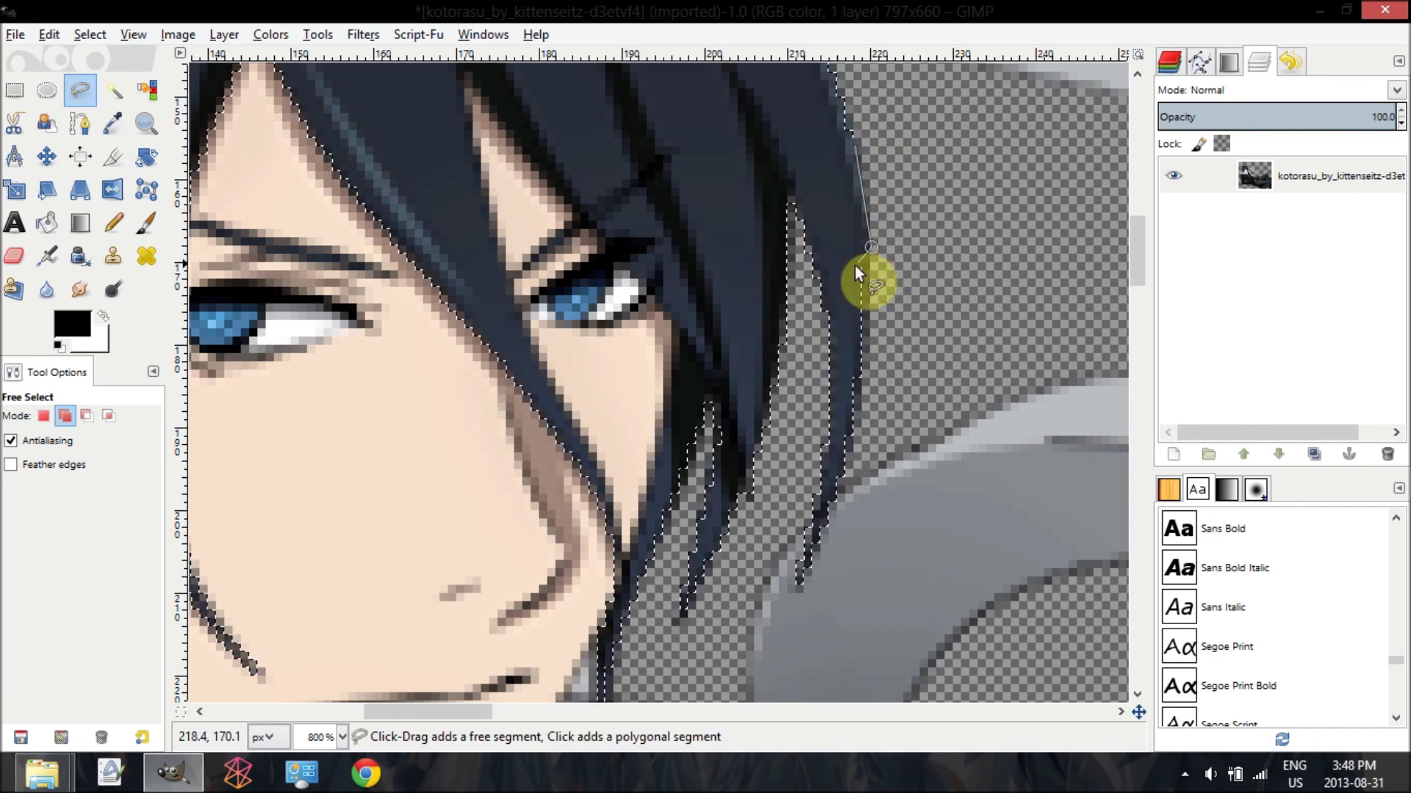
{"action": "left_click", "coordinate": [870, 252]}
{"action": "left_click_drag", "start_coordinate": [868, 253], "coordinate": [865, 256]}
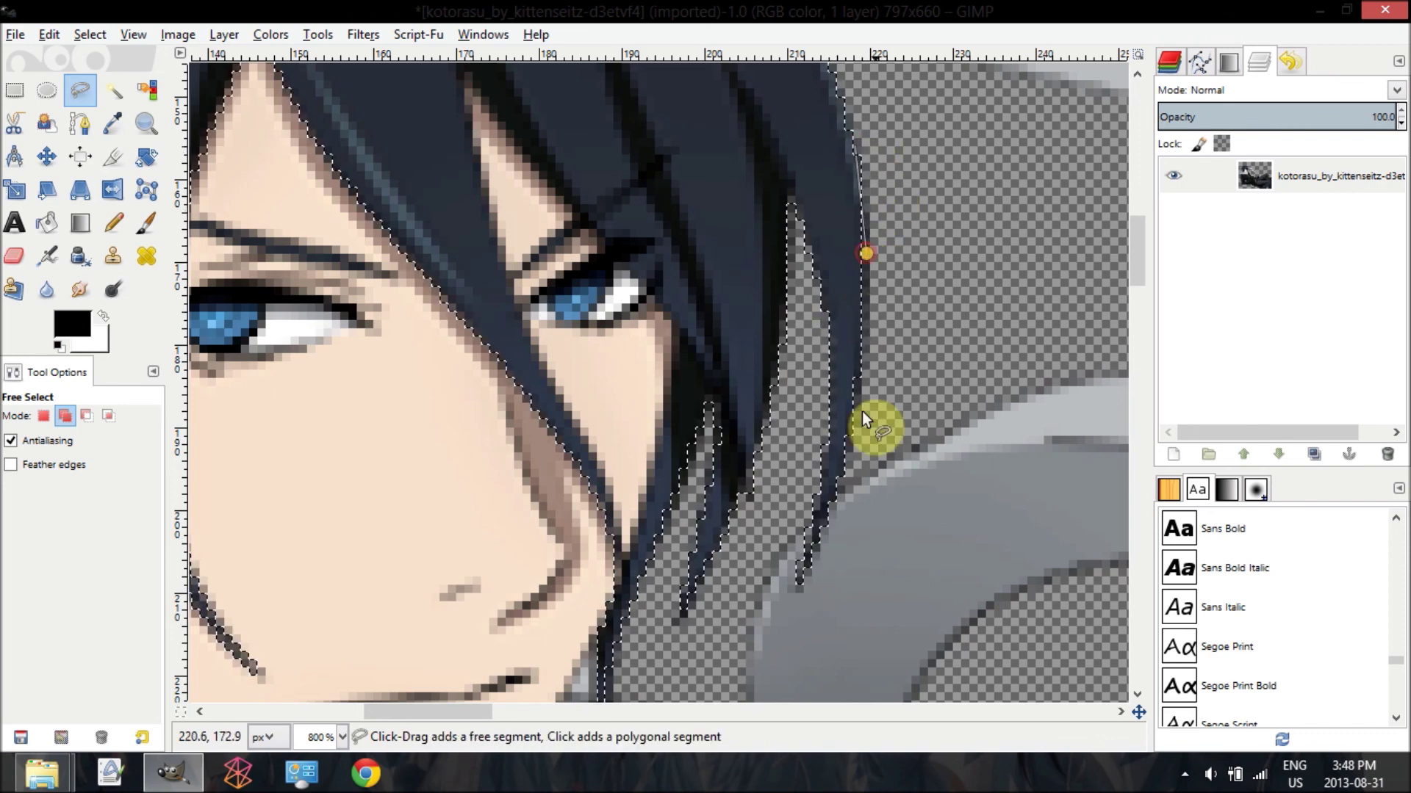
{"action": "mouse_move", "coordinate": [862, 416]}
{"action": "left_mouse_down"}
{"action": "mouse_move", "coordinate": [836, 510]}
{"action": "mouse_move", "coordinate": [819, 517]}
{"action": "left_mouse_up"}
{"action": "left_click", "coordinate": [839, 278]}
{"action": "left_click", "coordinate": [831, 116]}
{"action": "left_click", "coordinate": [821, 260]}
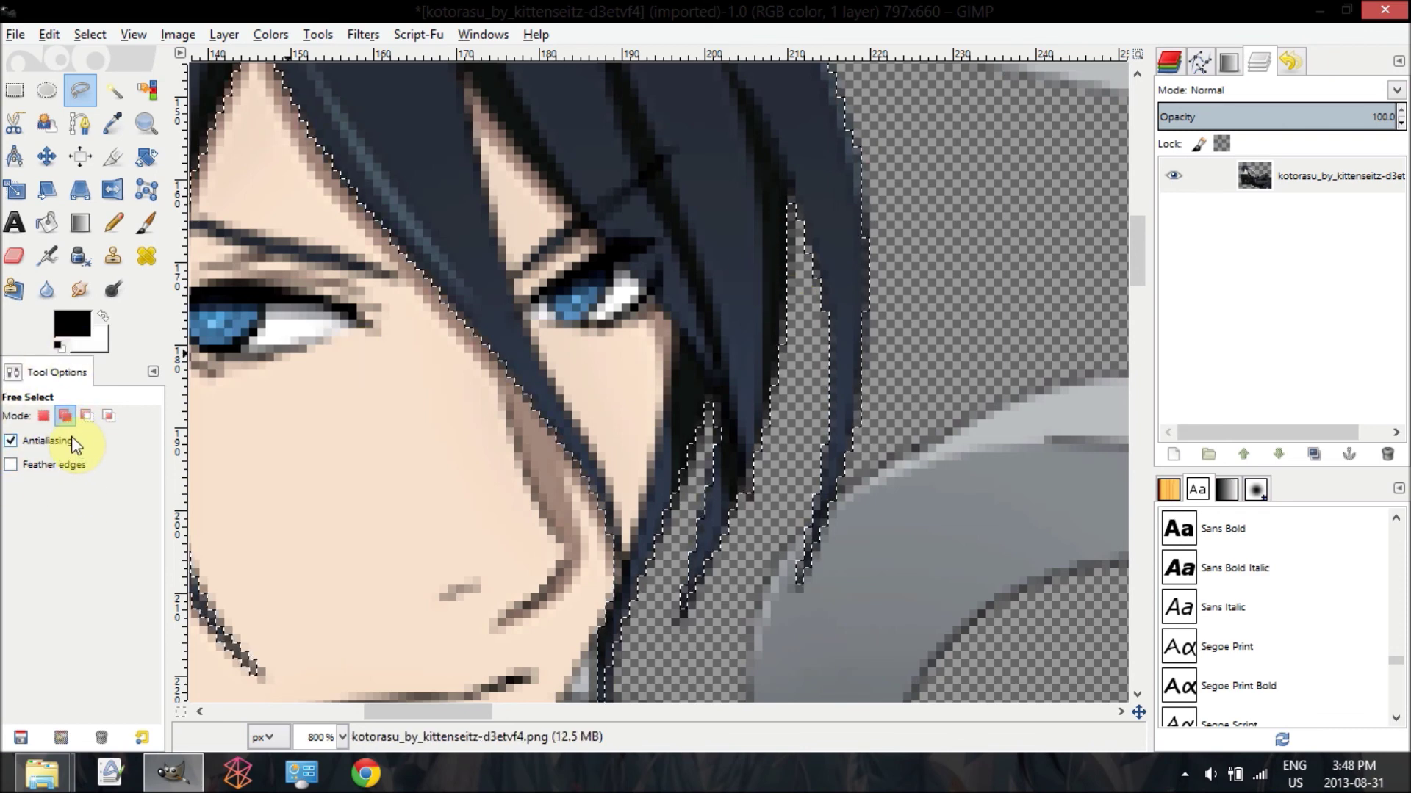
Step: Subtract the far eye and its surrounding skin, enclosed between the long fringe strand and the side hair, from the selection
{"action": "left_click", "coordinate": [87, 416]}
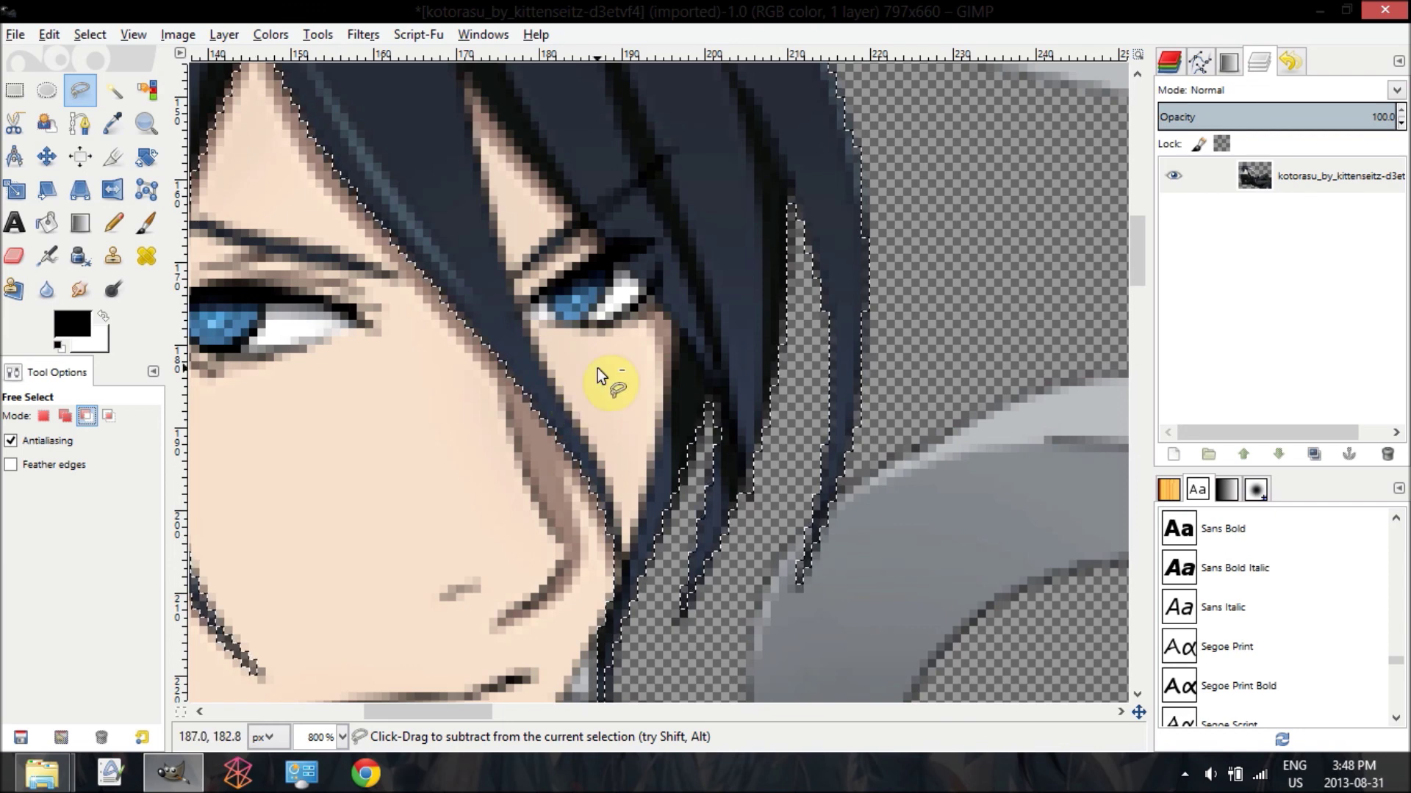
{"action": "left_click_drag", "start_coordinate": [628, 560], "coordinate": [675, 325]}
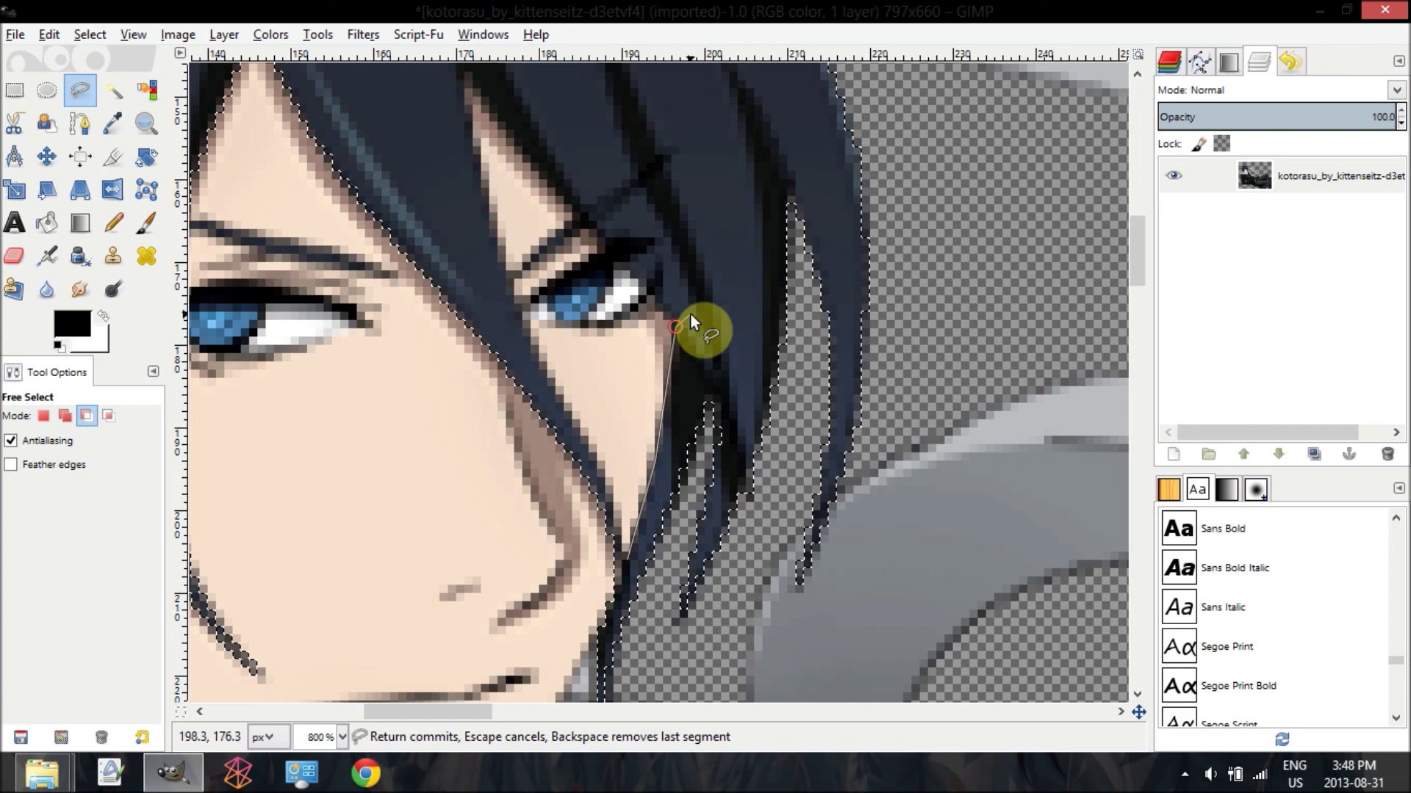
{"action": "left_click", "coordinate": [572, 204]}
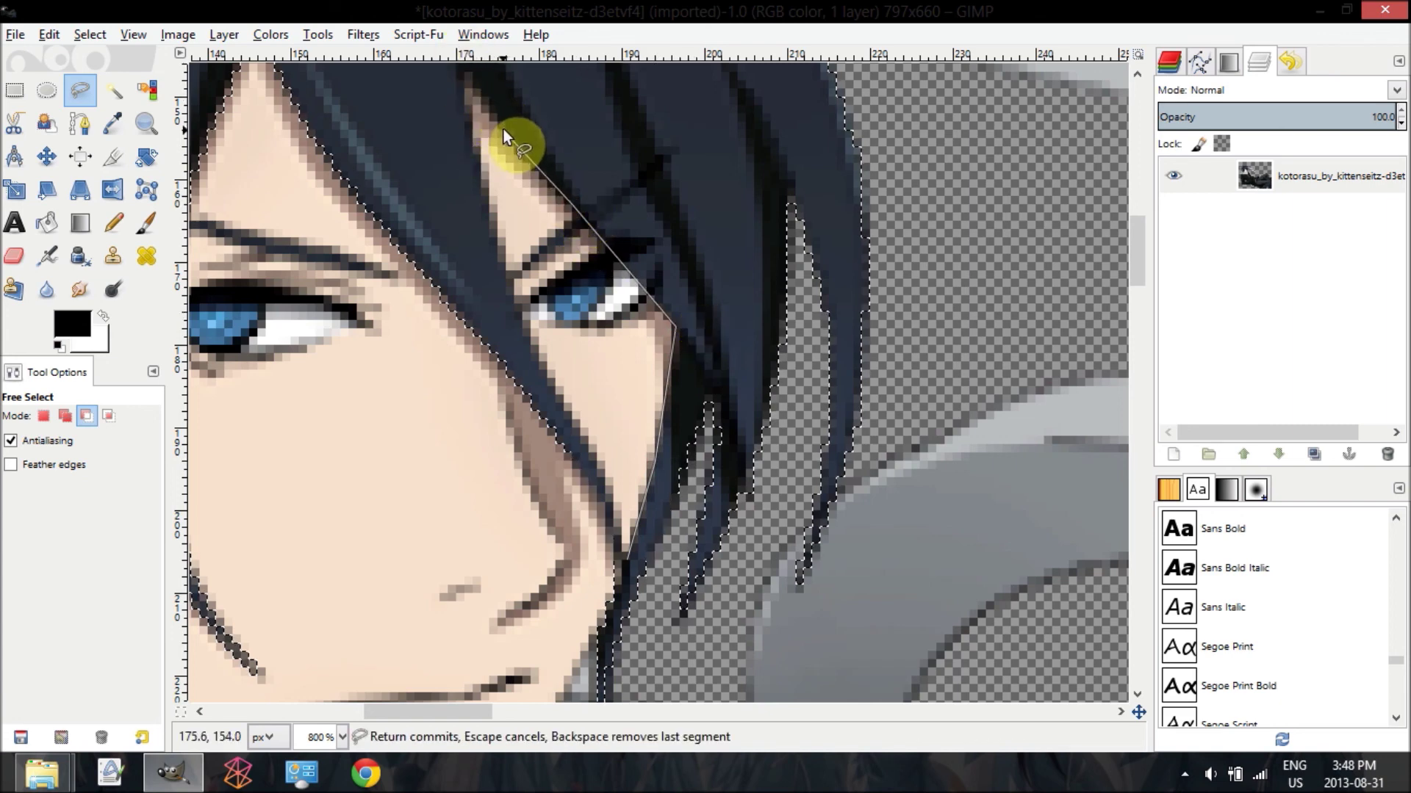
{"action": "left_click", "coordinate": [463, 71]}
{"action": "left_click", "coordinate": [472, 132]}
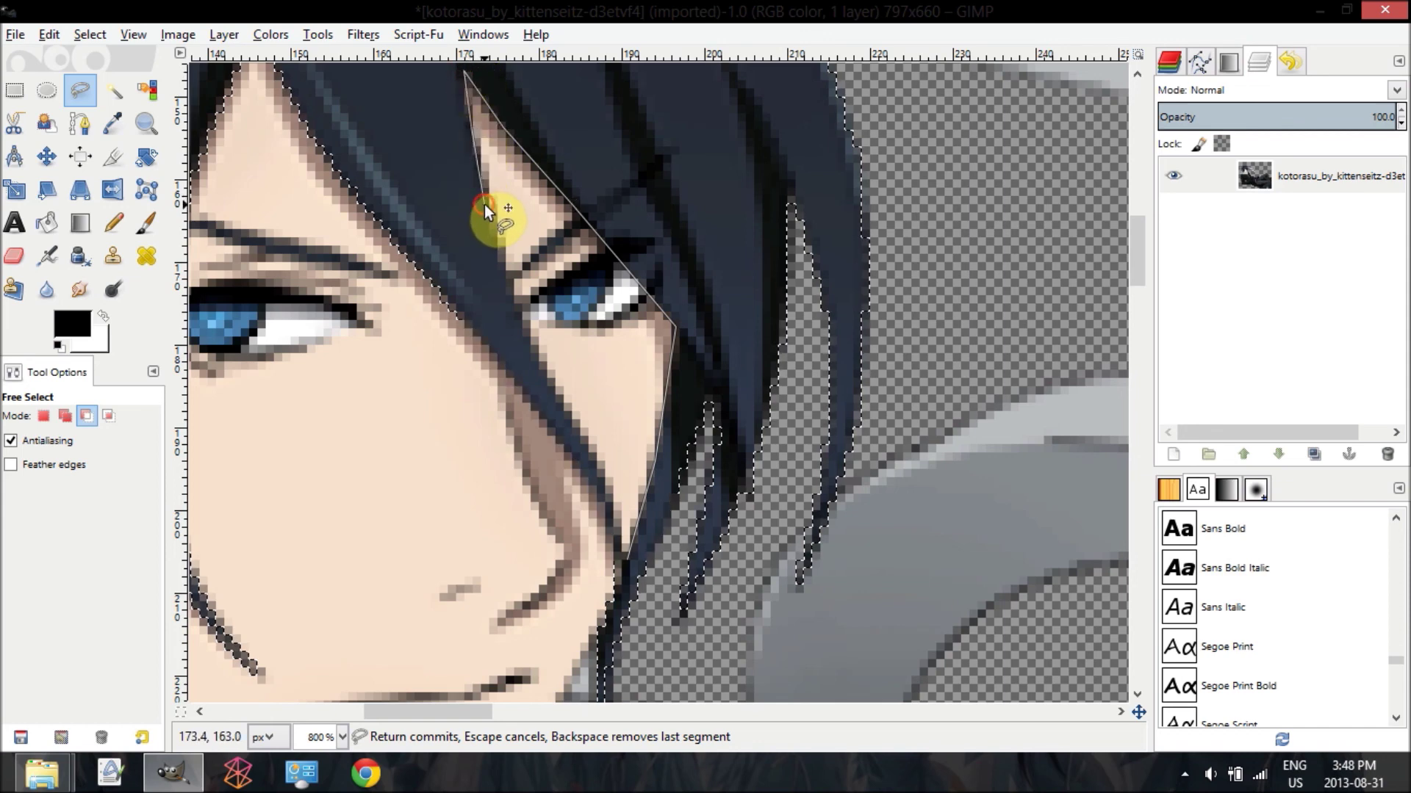
{"action": "left_click", "coordinate": [523, 323]}
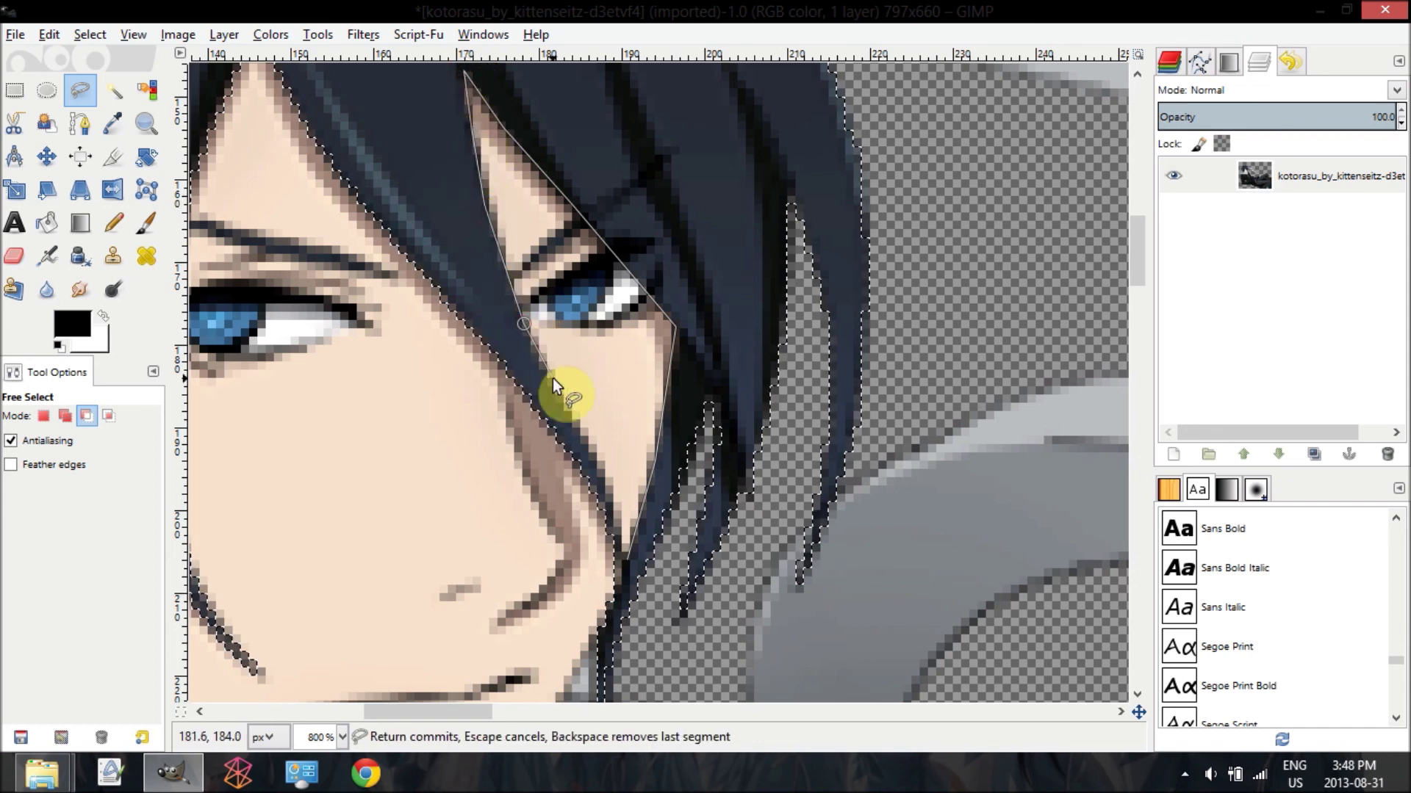
{"action": "left_click", "coordinate": [588, 448]}
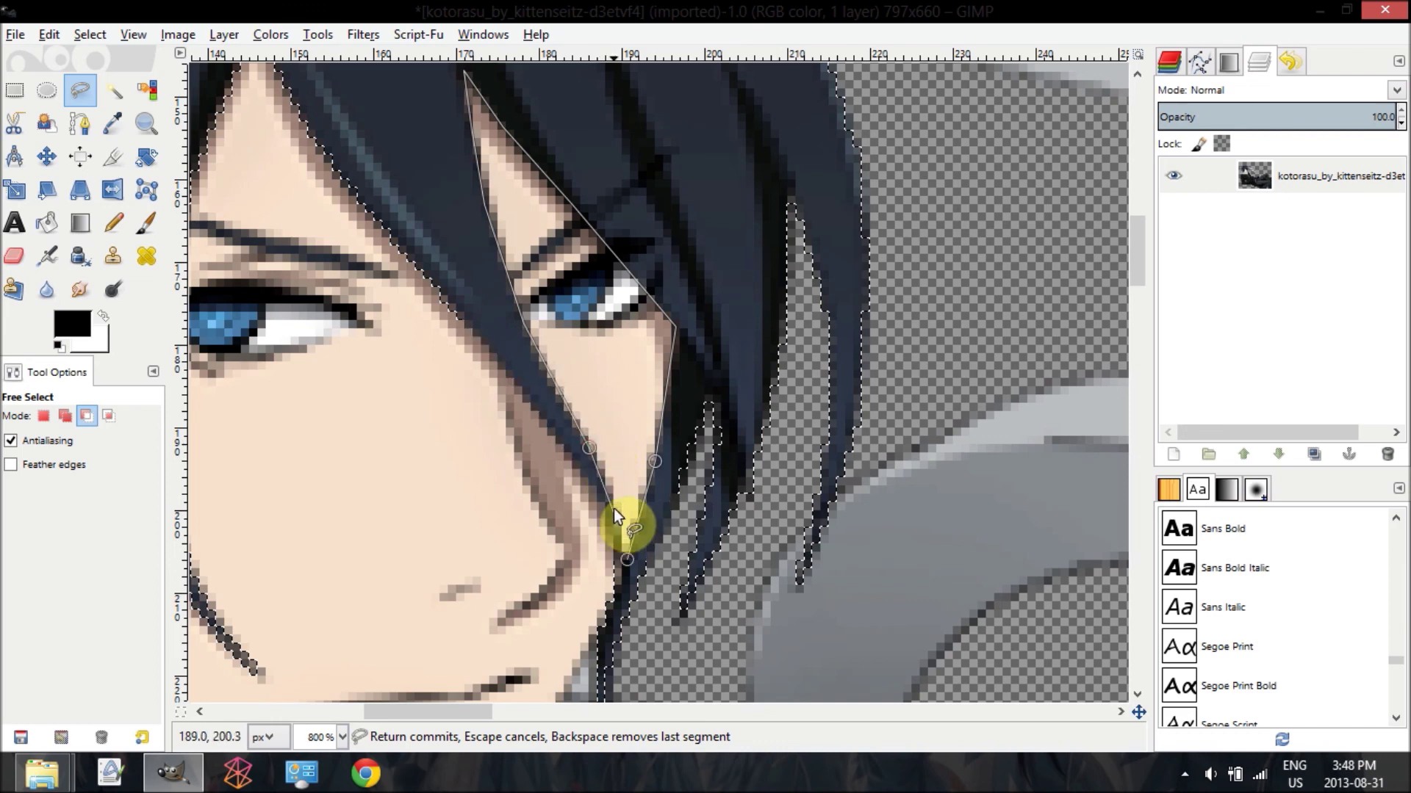
{"action": "left_click", "coordinate": [624, 557]}
{"action": "left_click", "coordinate": [626, 560]}
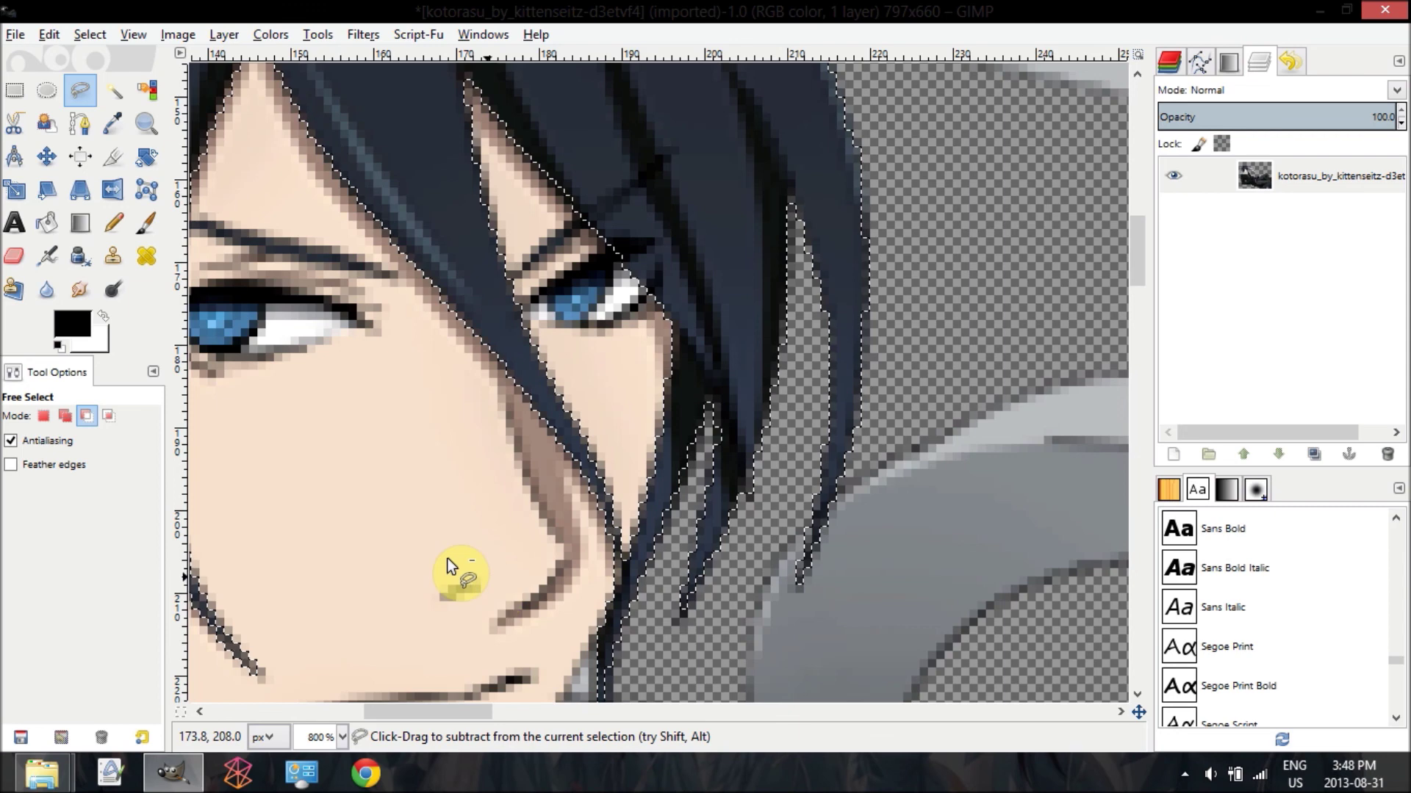
Step: Subtract the small patch of ear skin showing between the side strands from the hair selection
{"action": "left_click", "coordinate": [342, 737]}
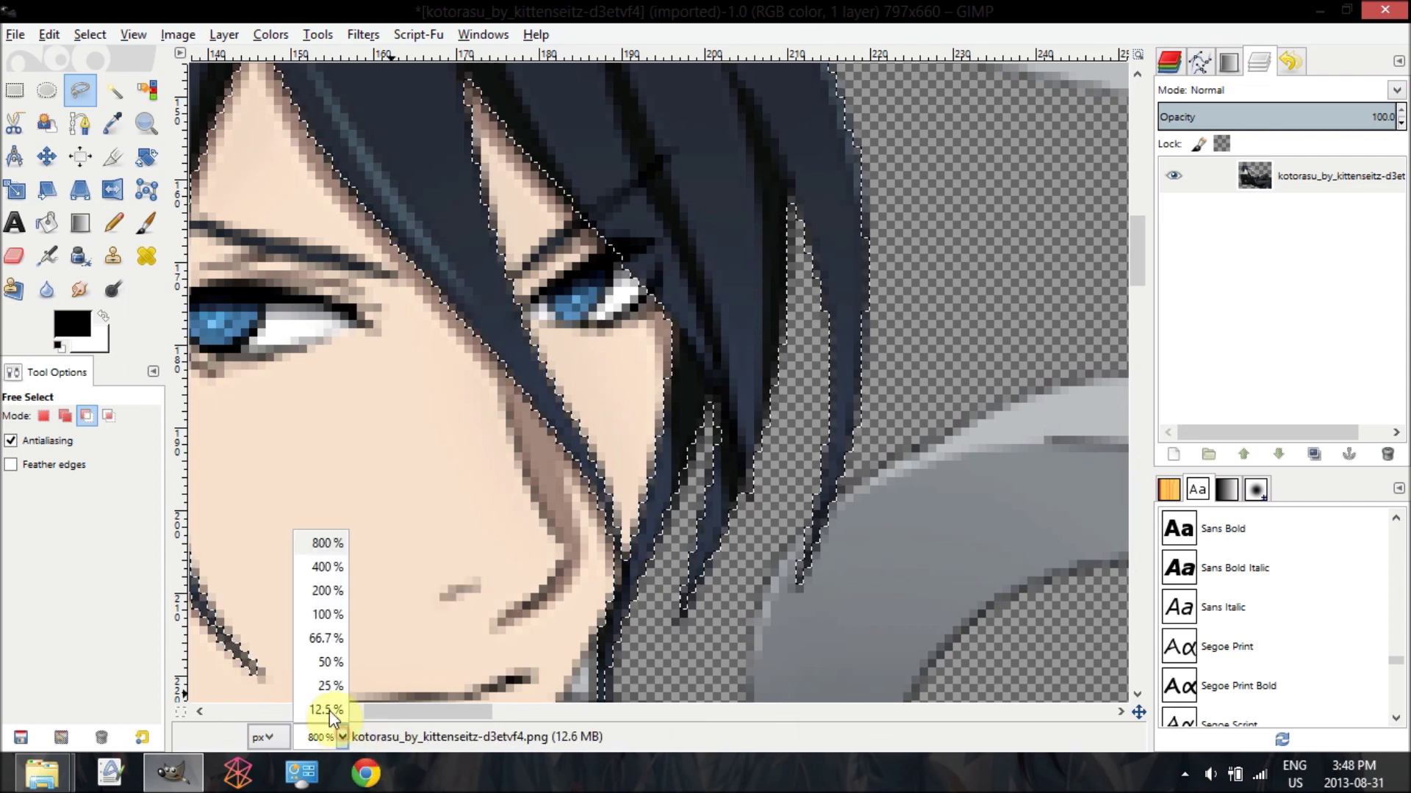
{"action": "left_click", "coordinate": [312, 614]}
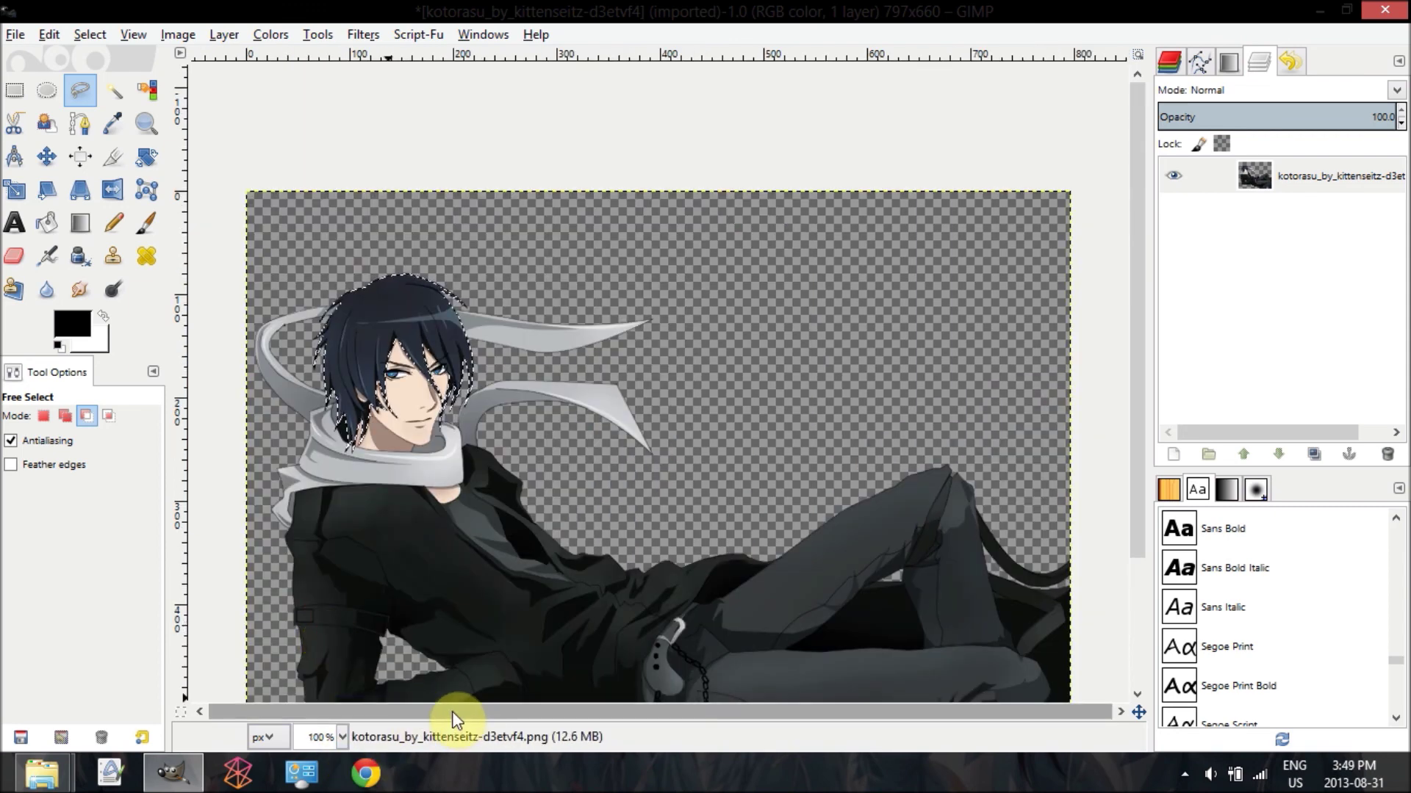
{"action": "left_click", "coordinate": [341, 736]}
{"action": "left_click", "coordinate": [307, 570]}
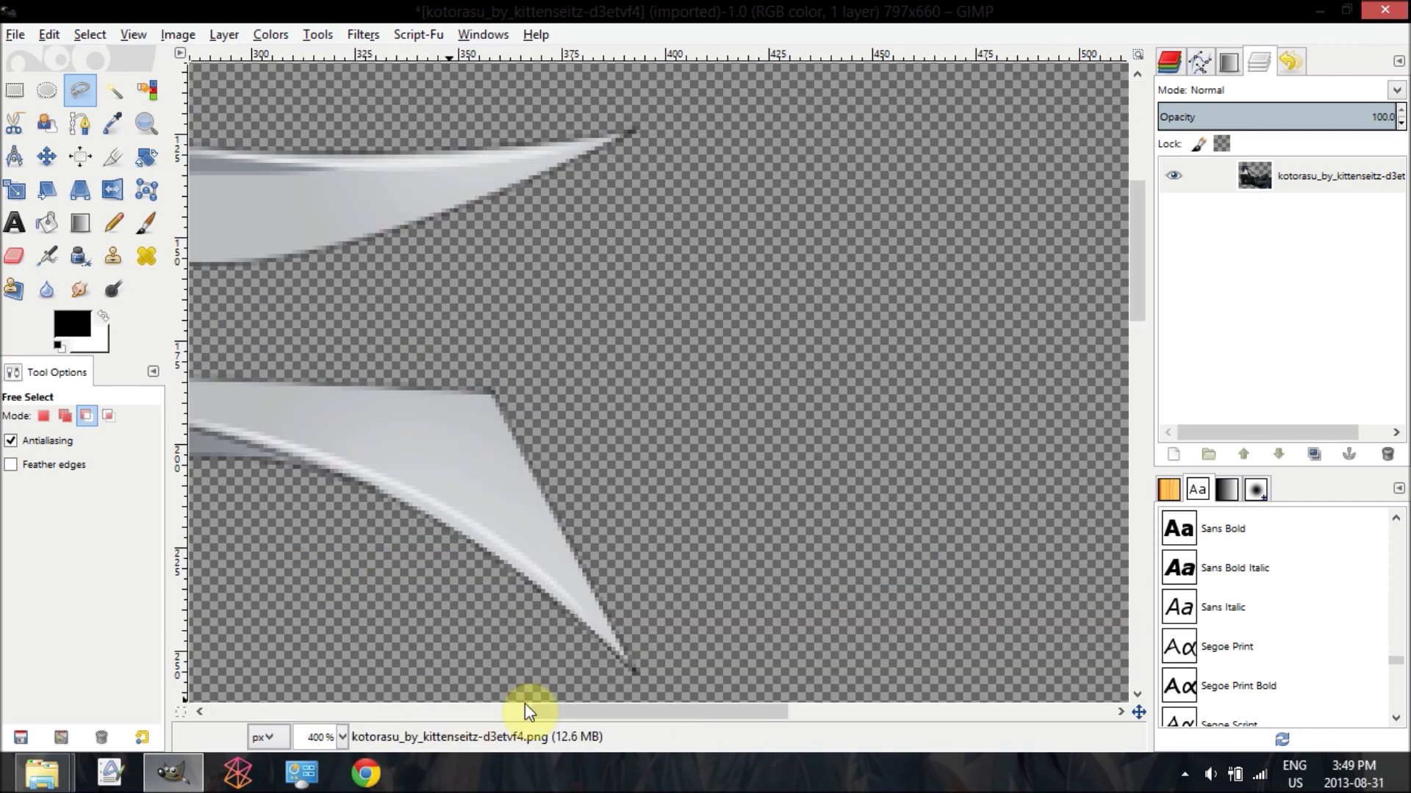
{"action": "left_click_drag", "start_coordinate": [576, 708], "coordinate": [306, 713]}
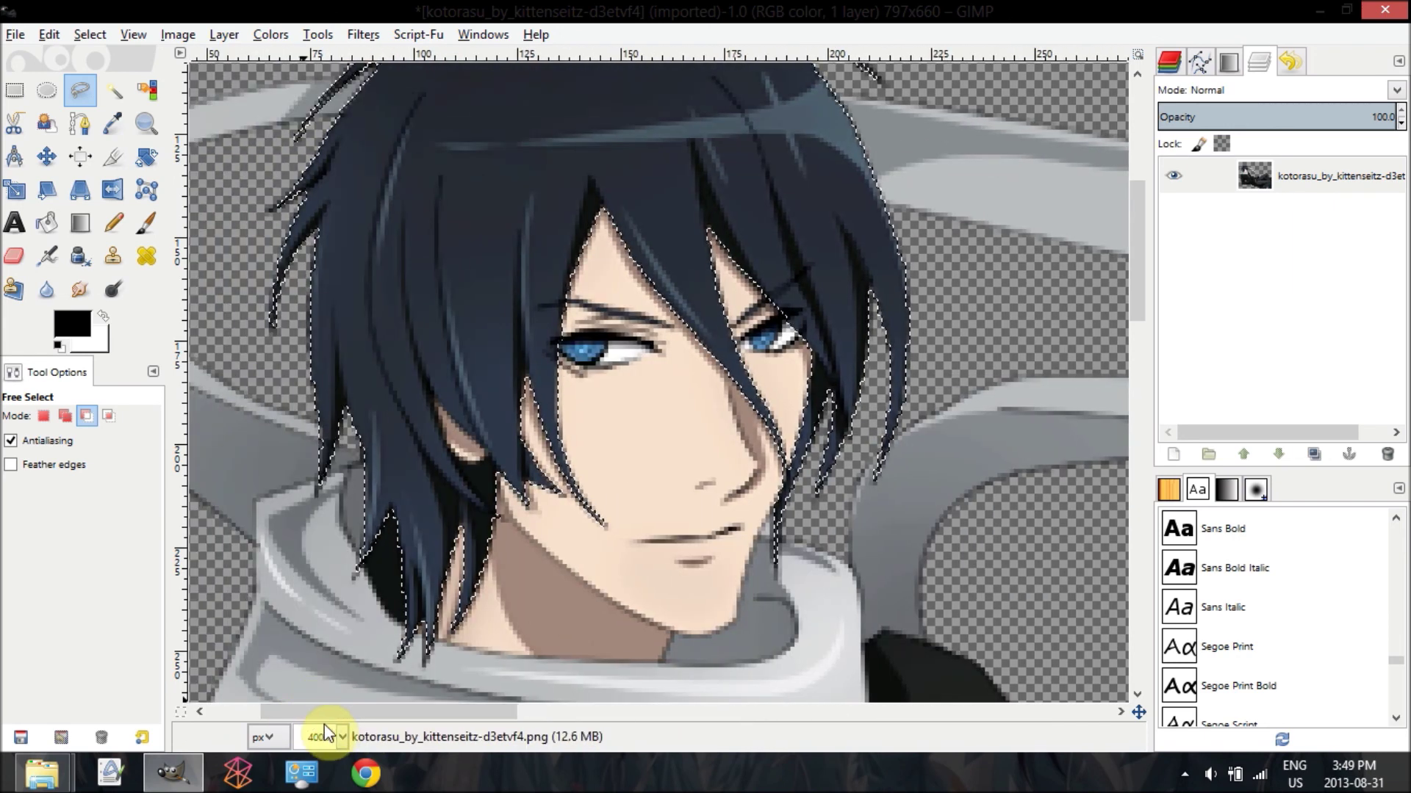
{"action": "left_click", "coordinate": [341, 736]}
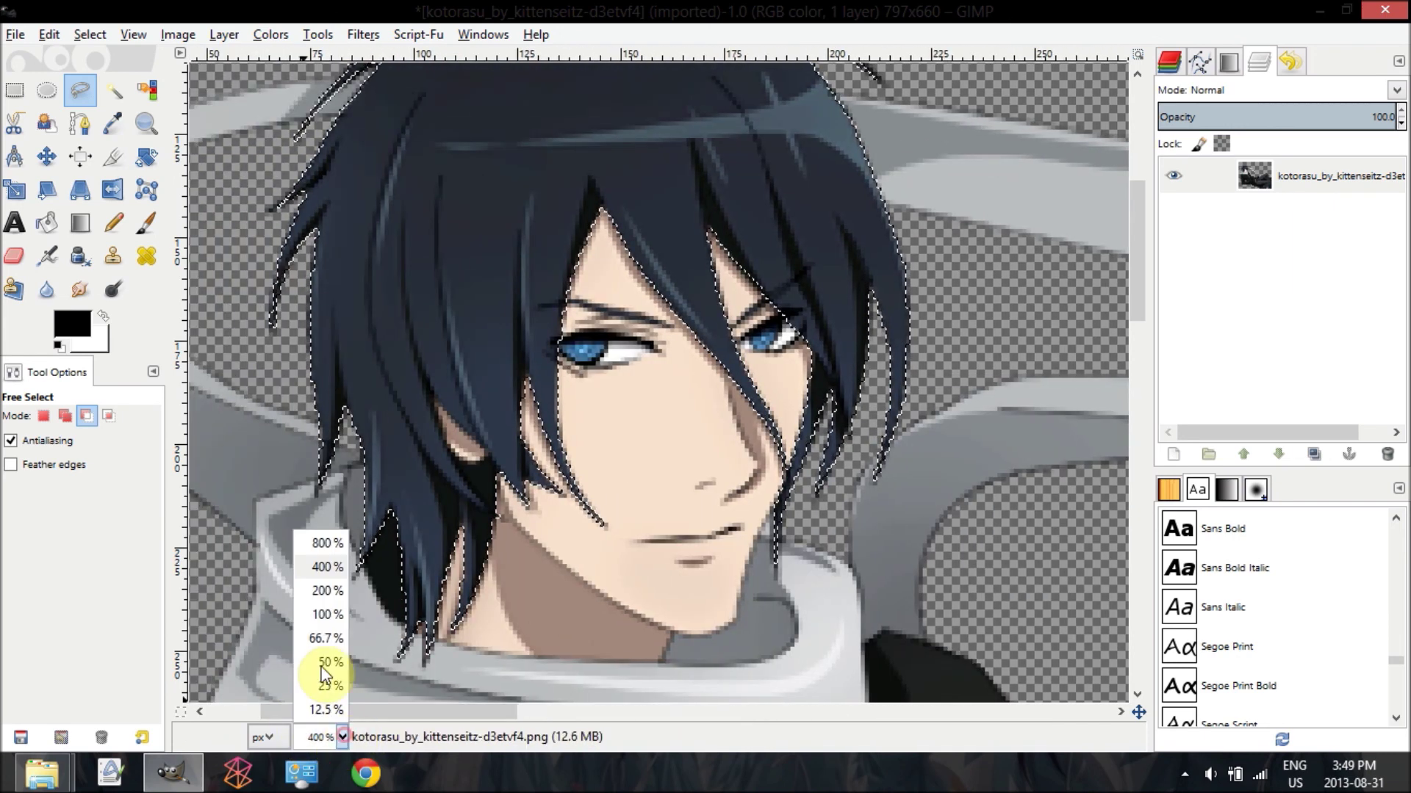
{"action": "left_click", "coordinate": [307, 567]}
{"action": "left_click", "coordinate": [342, 735]}
{"action": "left_click", "coordinate": [311, 569]}
{"action": "left_click", "coordinate": [342, 736]}
{"action": "left_click", "coordinate": [314, 544]}
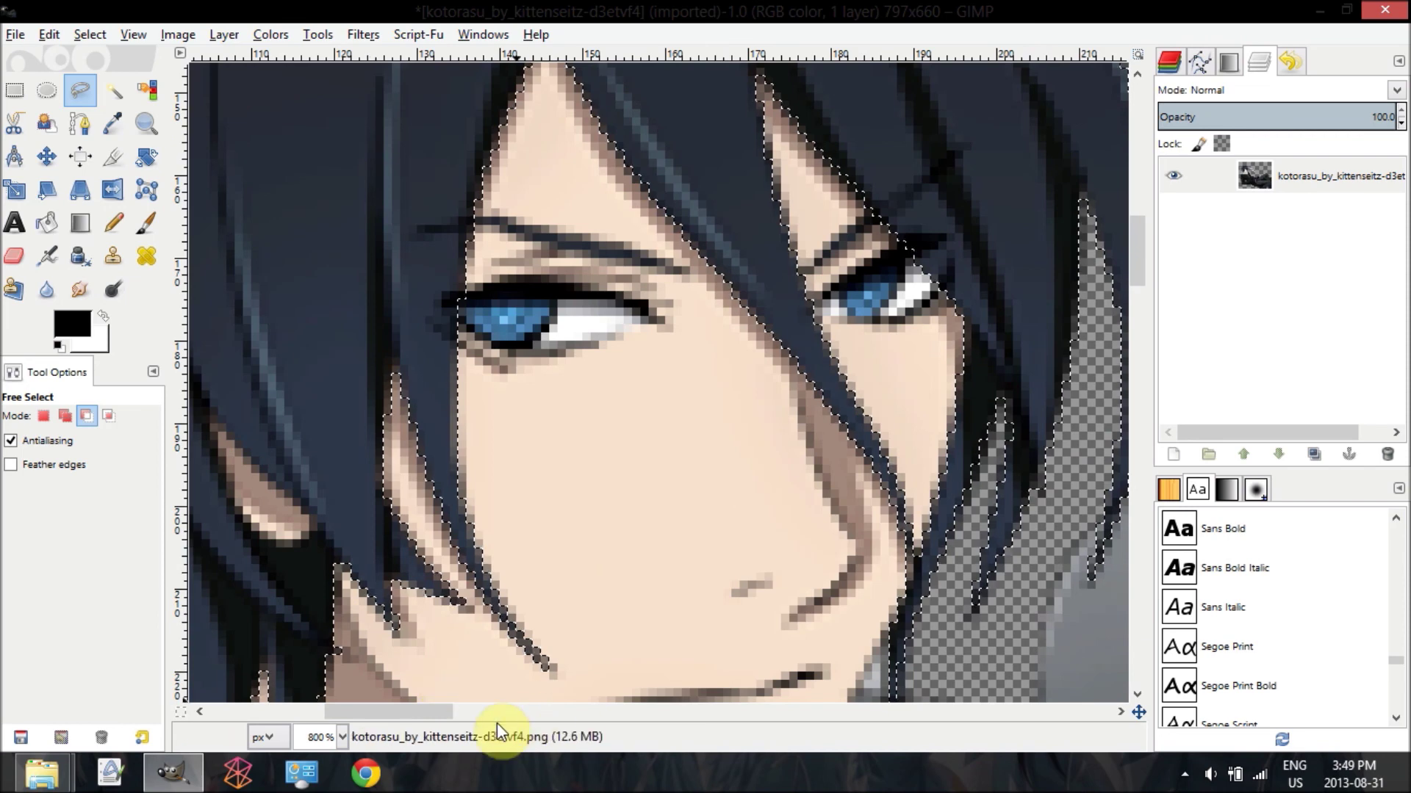
{"action": "left_click_drag", "start_coordinate": [412, 712], "coordinate": [372, 711]}
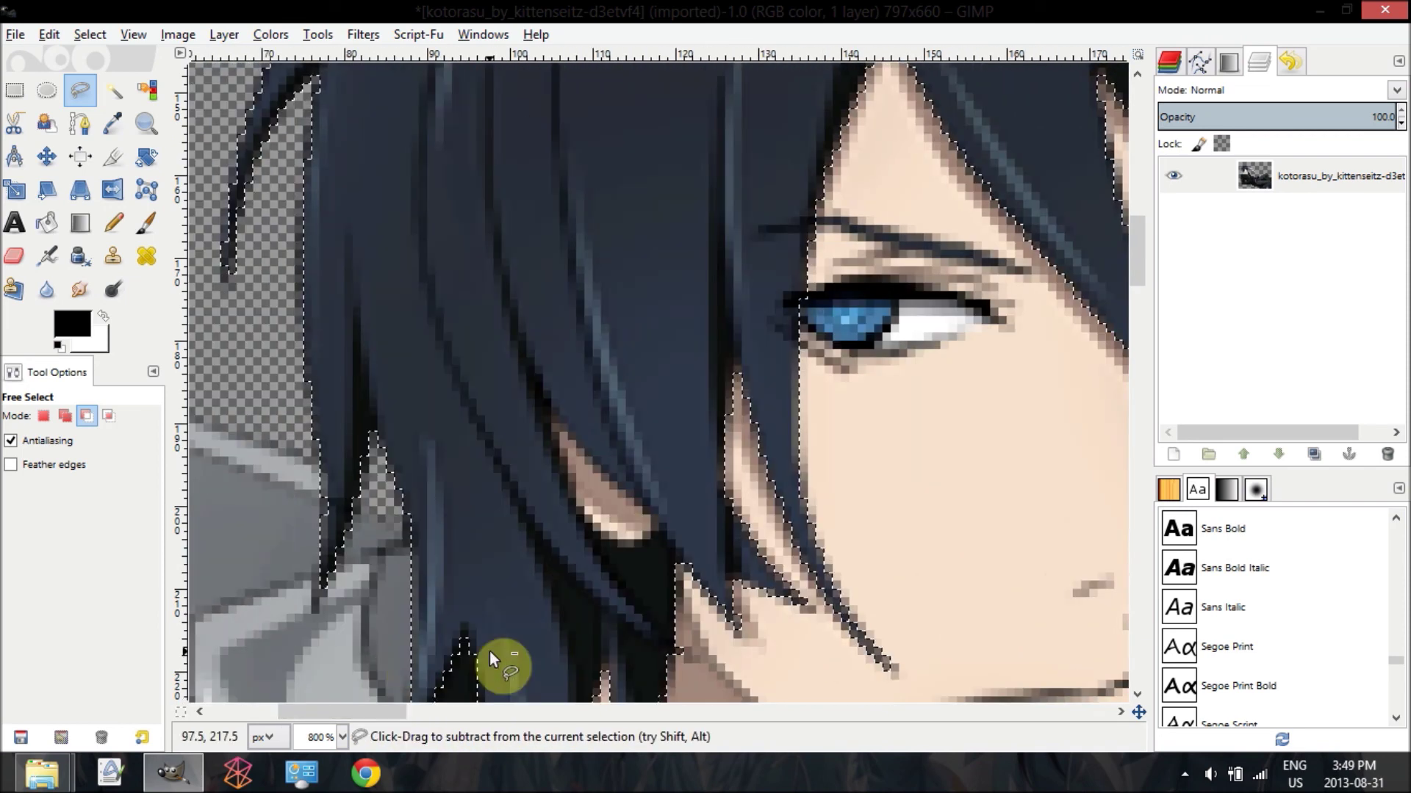
{"action": "left_click", "coordinate": [551, 409]}
{"action": "left_click", "coordinate": [594, 464]}
{"action": "left_click", "coordinate": [639, 508]}
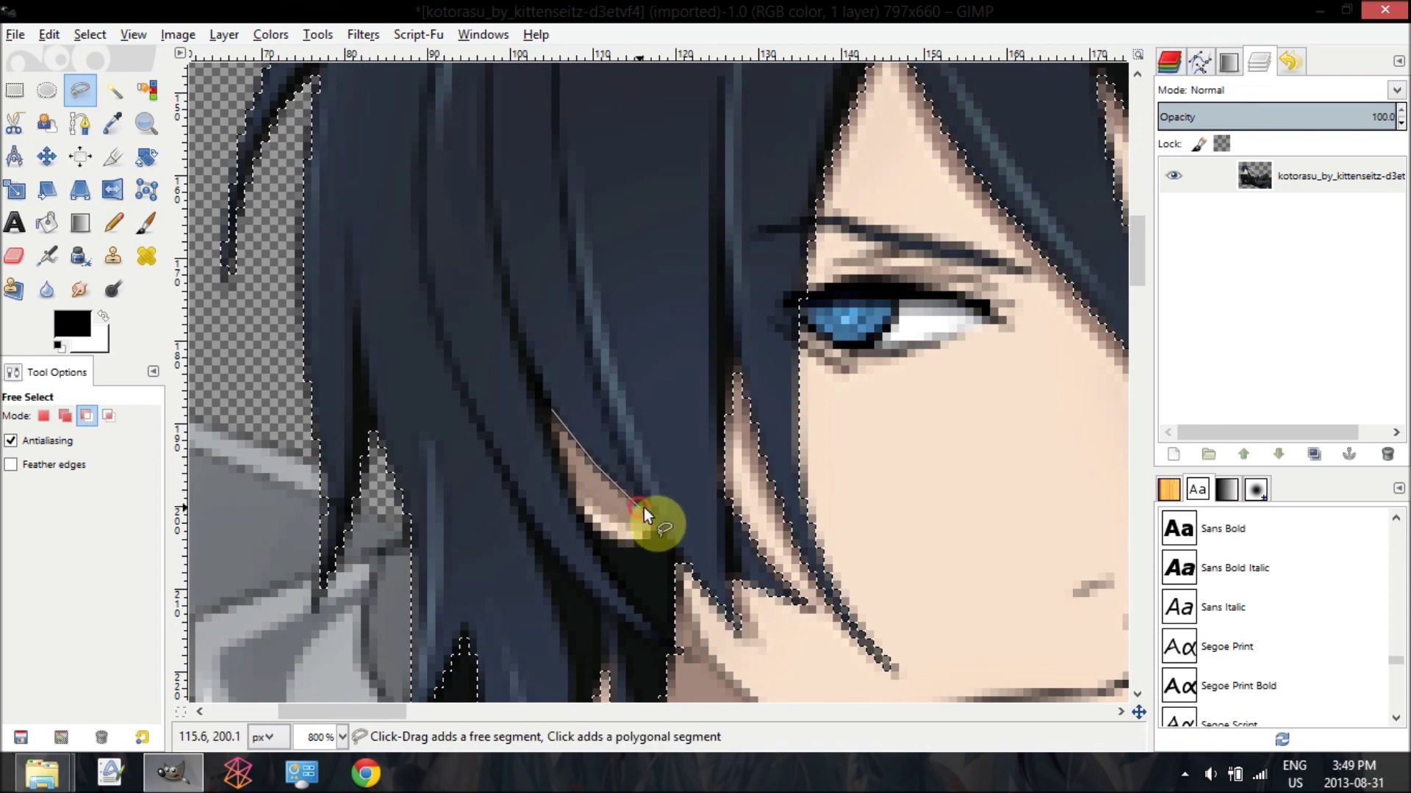
{"action": "left_click", "coordinate": [654, 523]}
{"action": "left_click", "coordinate": [649, 535]}
{"action": "left_click", "coordinate": [627, 543]}
{"action": "left_click", "coordinate": [591, 528]}
{"action": "left_click", "coordinate": [568, 484]}
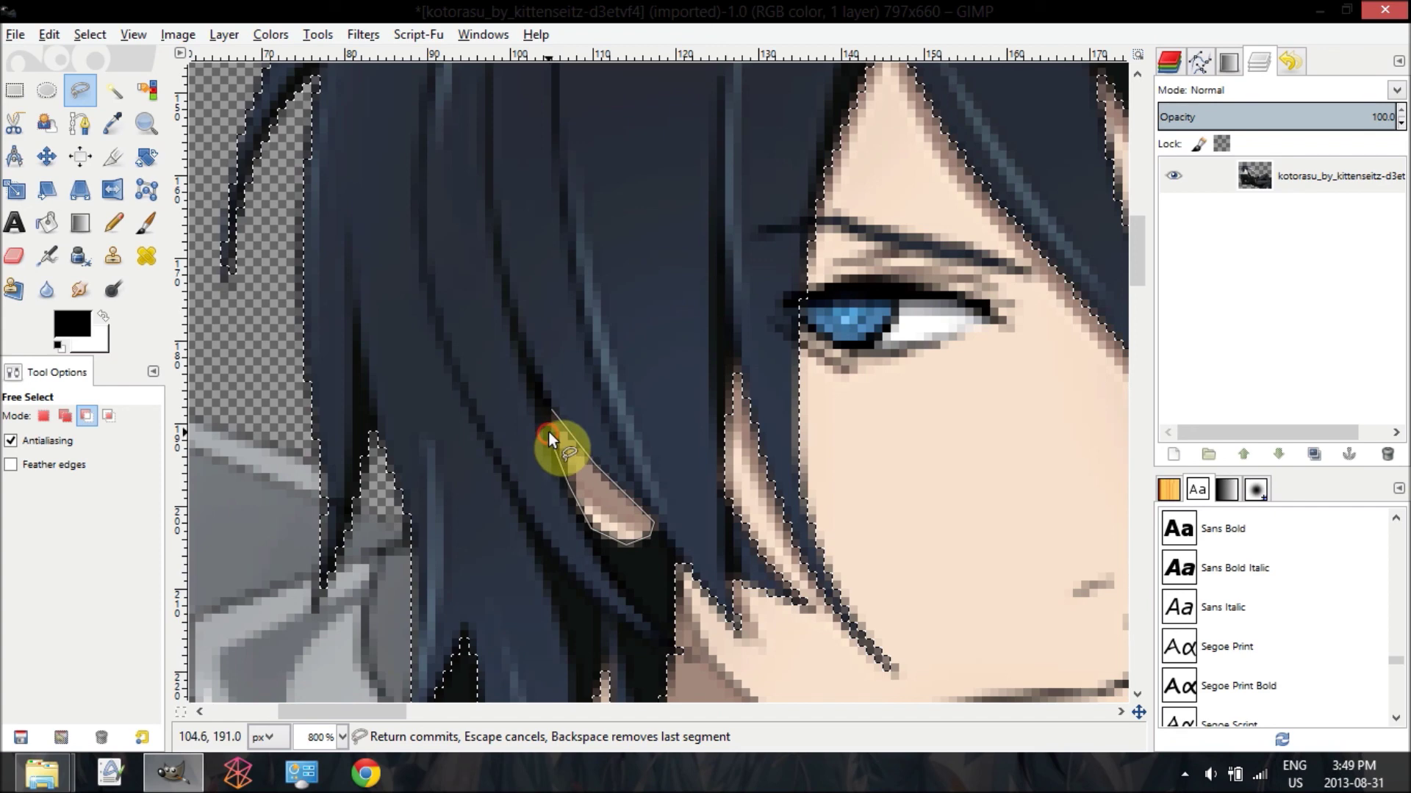
{"action": "left_click", "coordinate": [551, 410]}
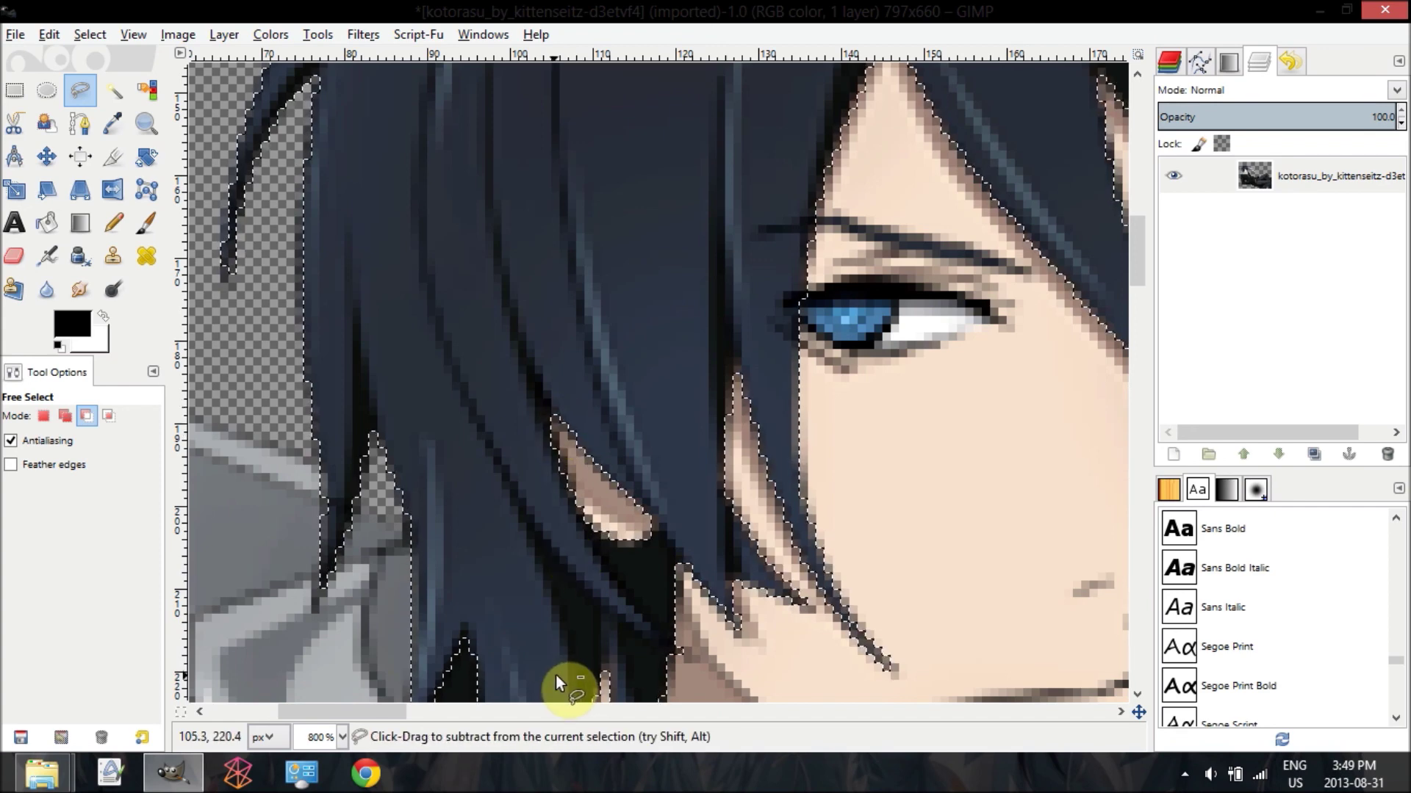
{"action": "left_click", "coordinate": [343, 737]}
{"action": "left_click", "coordinate": [326, 595]}
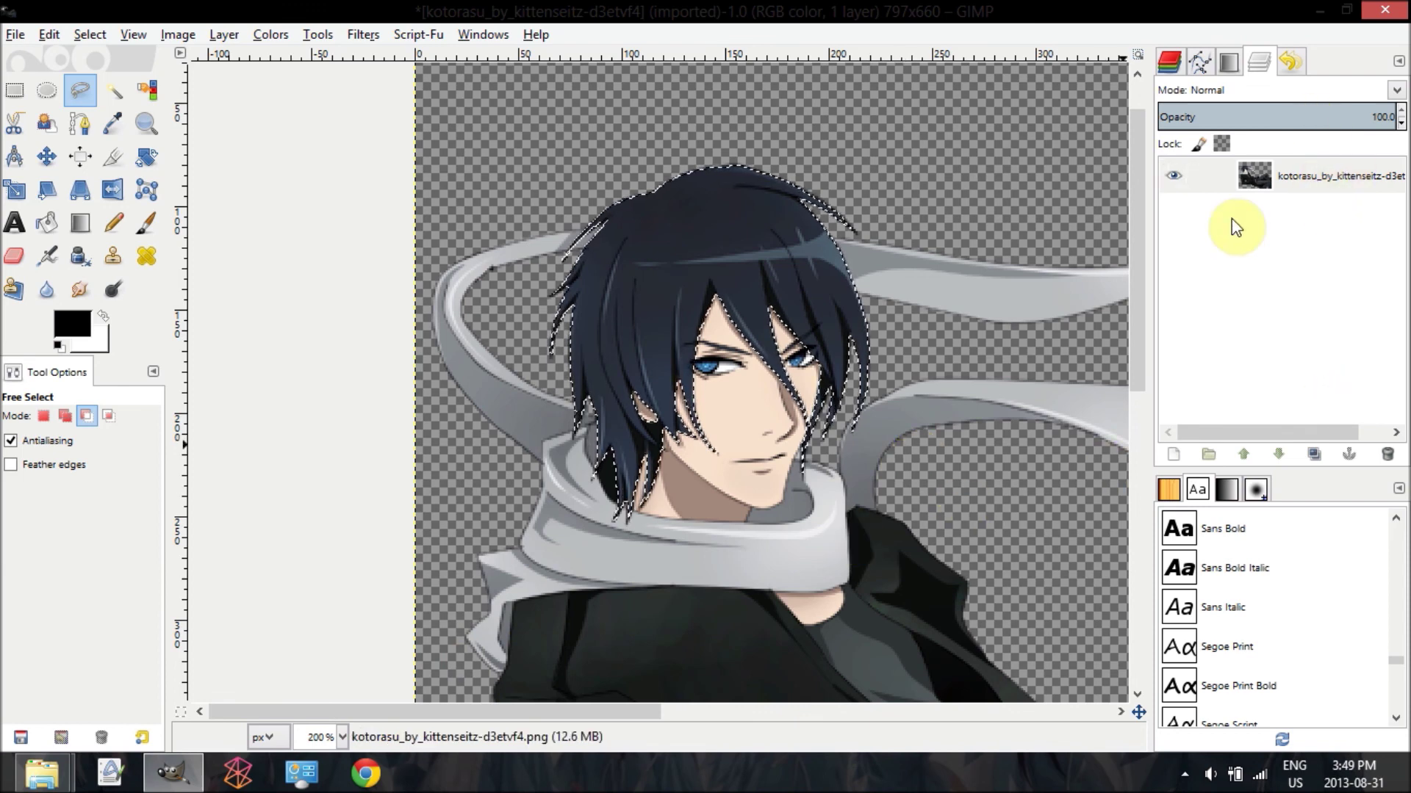
{"action": "right_click", "coordinate": [1317, 180]}
{"action": "left_click", "coordinate": [1334, 174]}
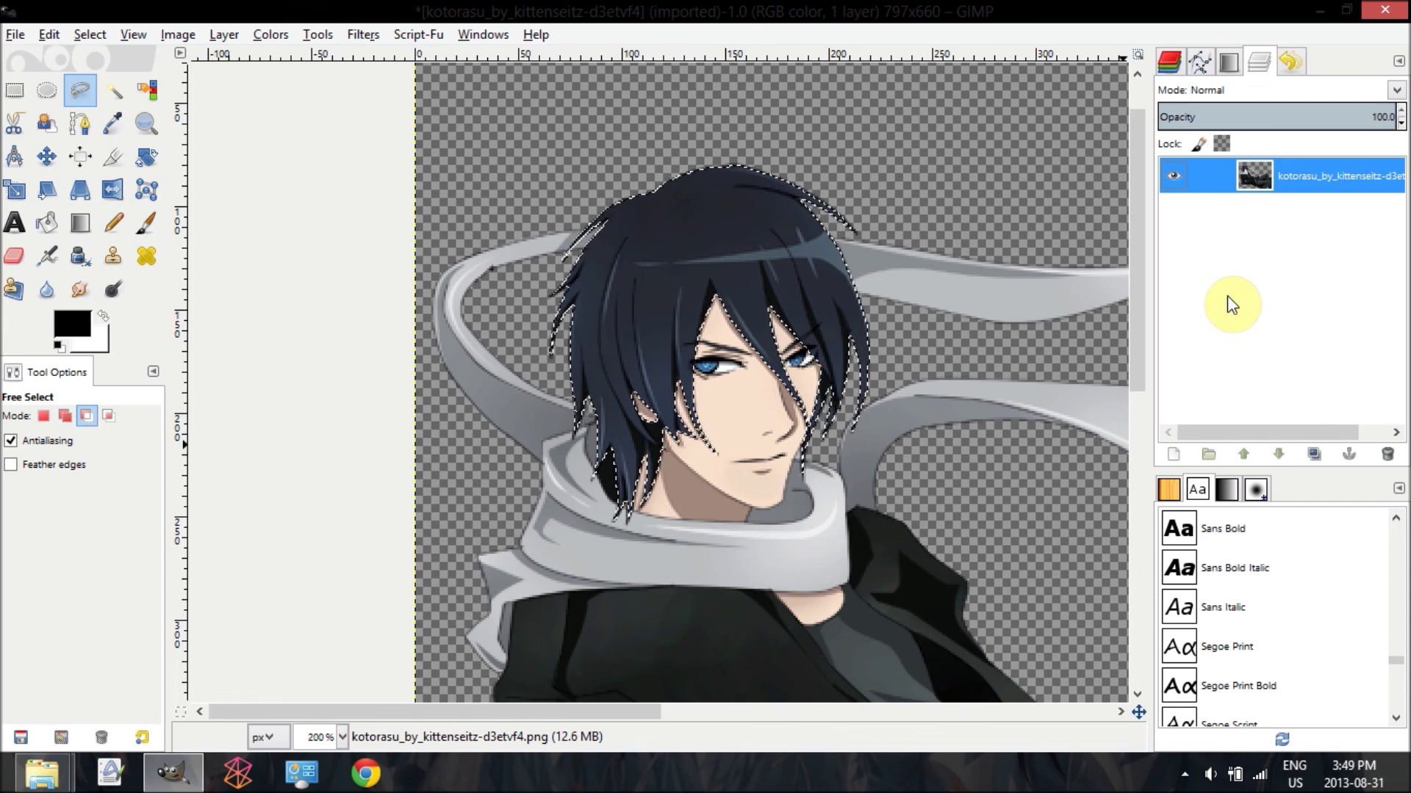
{"action": "left_click", "coordinate": [1292, 205]}
{"action": "right_click", "coordinate": [1304, 194]}
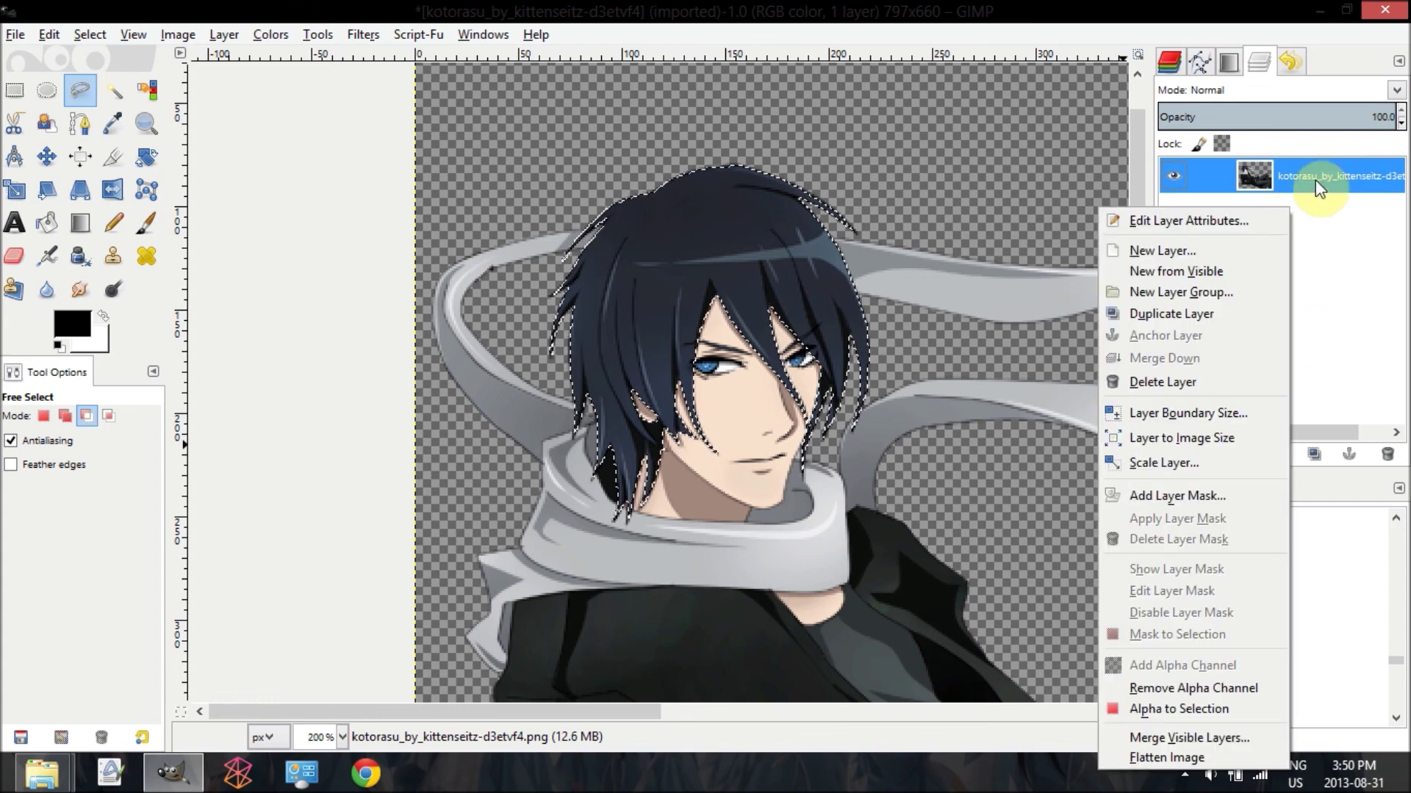
{"action": "right_click", "coordinate": [1317, 173]}
{"action": "right_click", "coordinate": [1316, 174]}
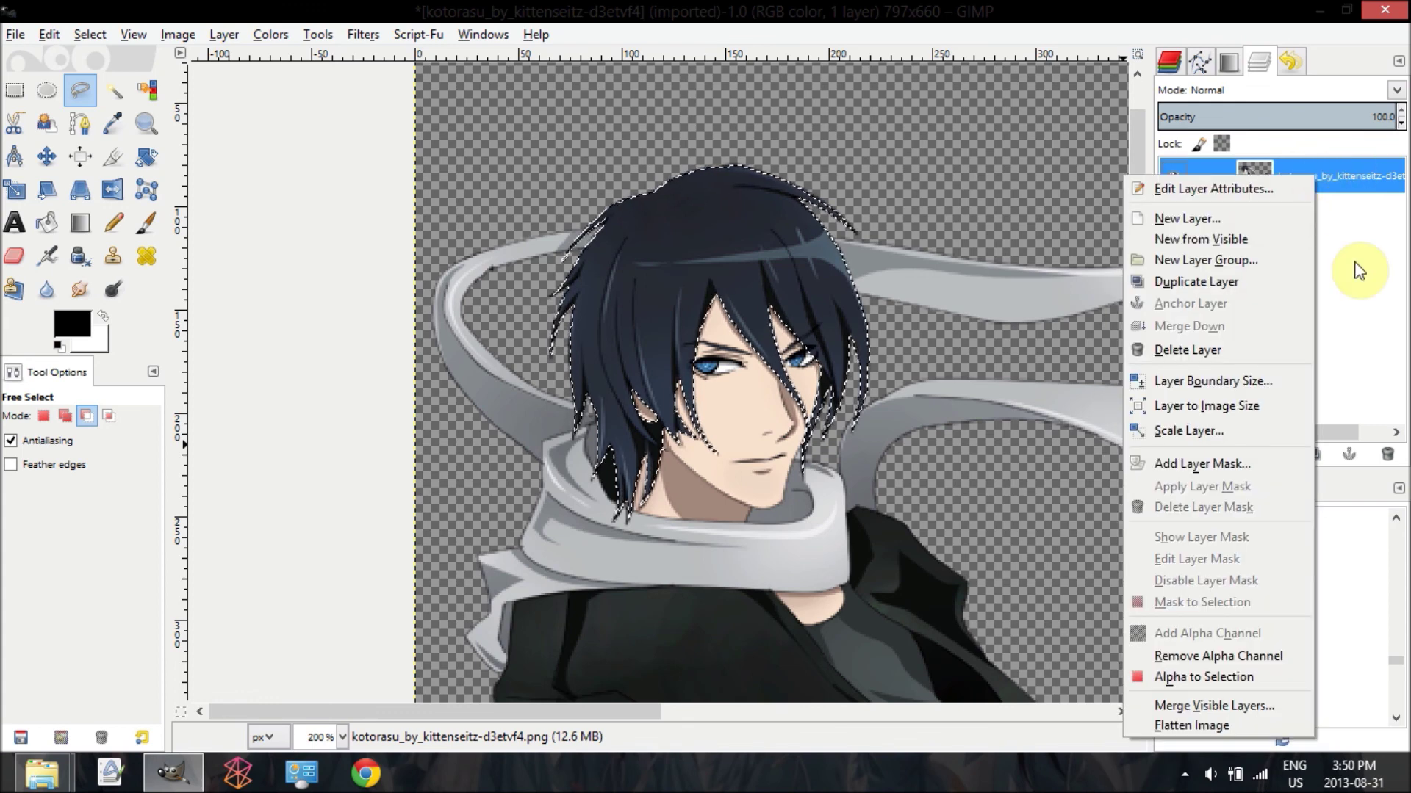
{"action": "right_click", "coordinate": [1349, 182]}
{"action": "right_click", "coordinate": [1352, 200]}
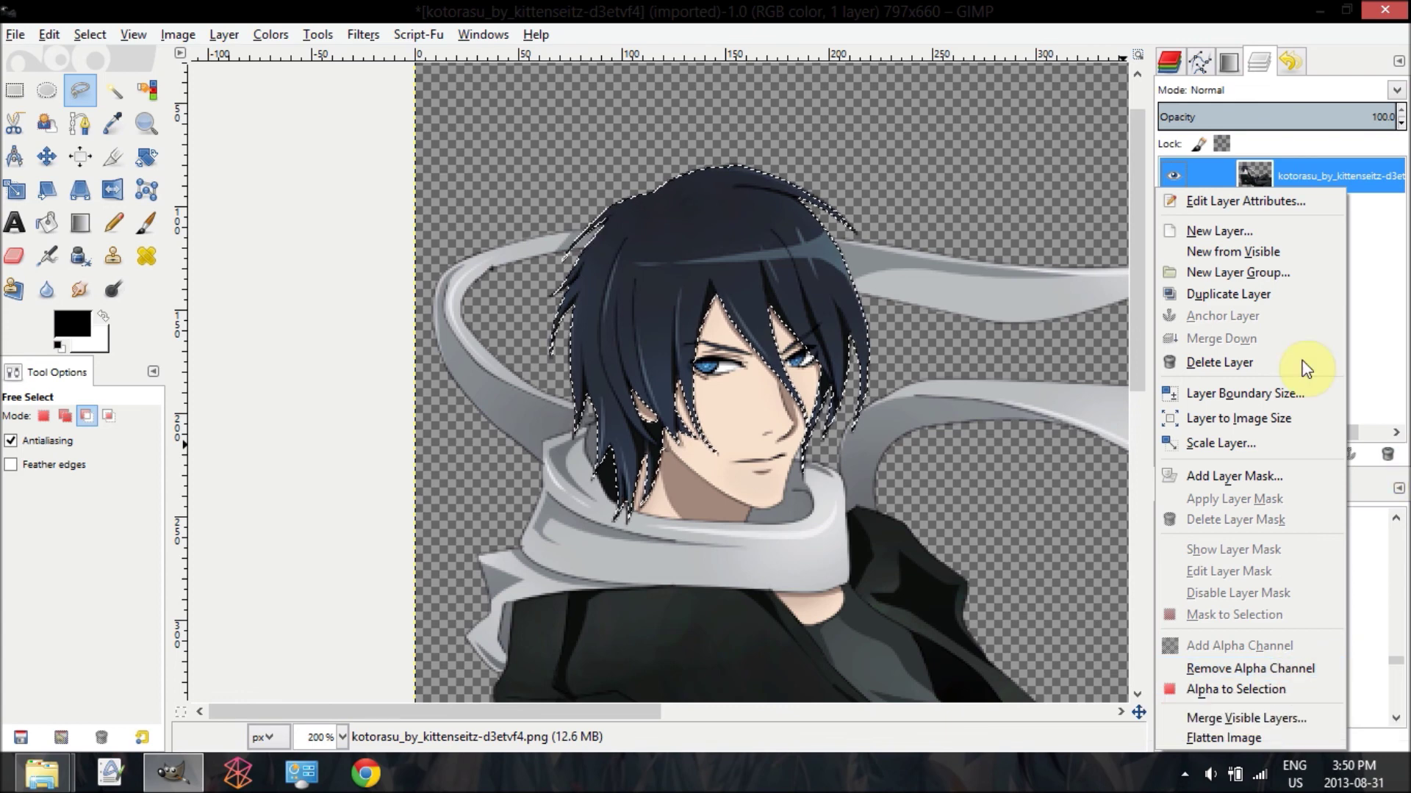
{"action": "left_click", "coordinate": [1366, 259]}
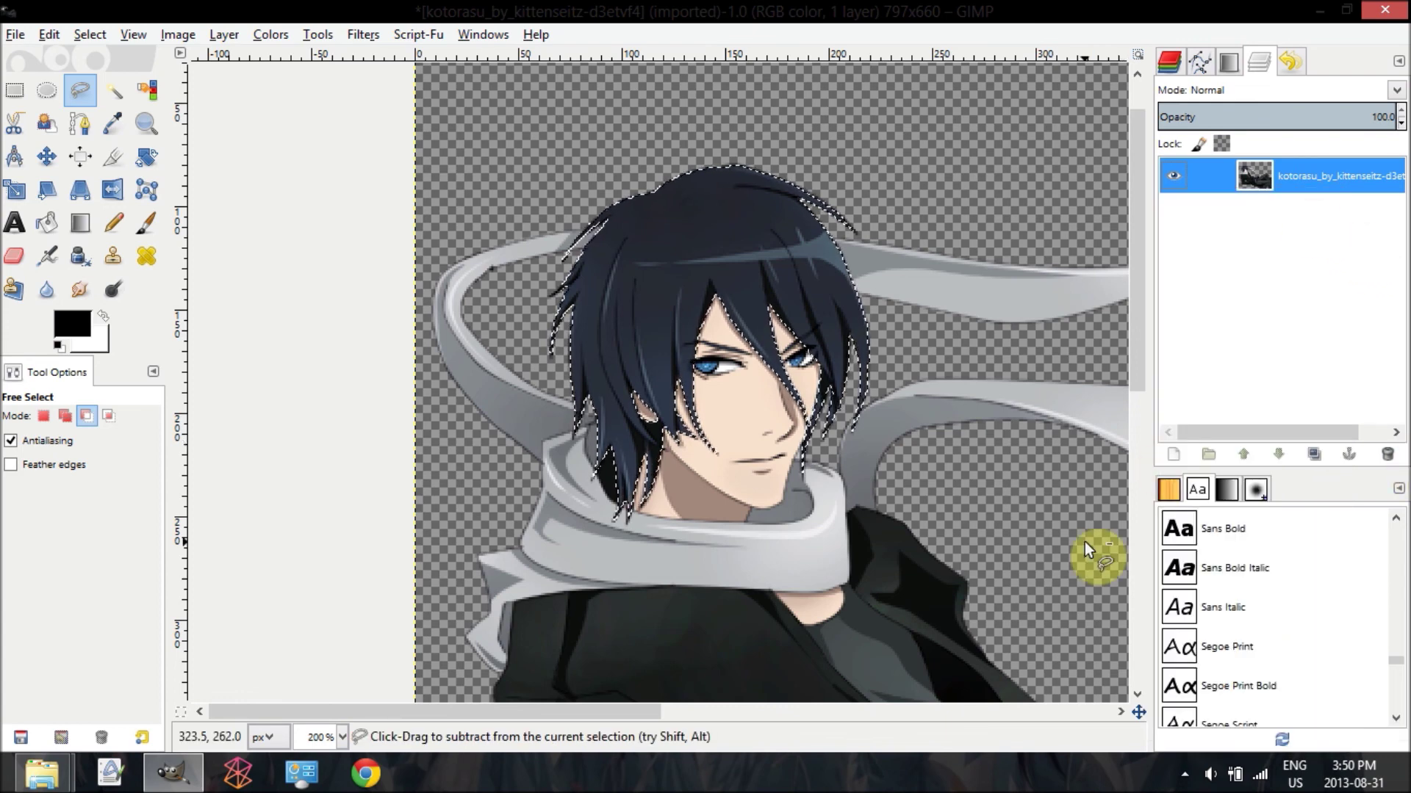
Step: Invert the hair selection
{"action": "mouse_move", "coordinate": [410, 713]}
{"action": "left_mouse_down"}
{"action": "mouse_move", "coordinate": [632, 725]}
{"action": "mouse_move", "coordinate": [385, 714]}
{"action": "left_mouse_up"}
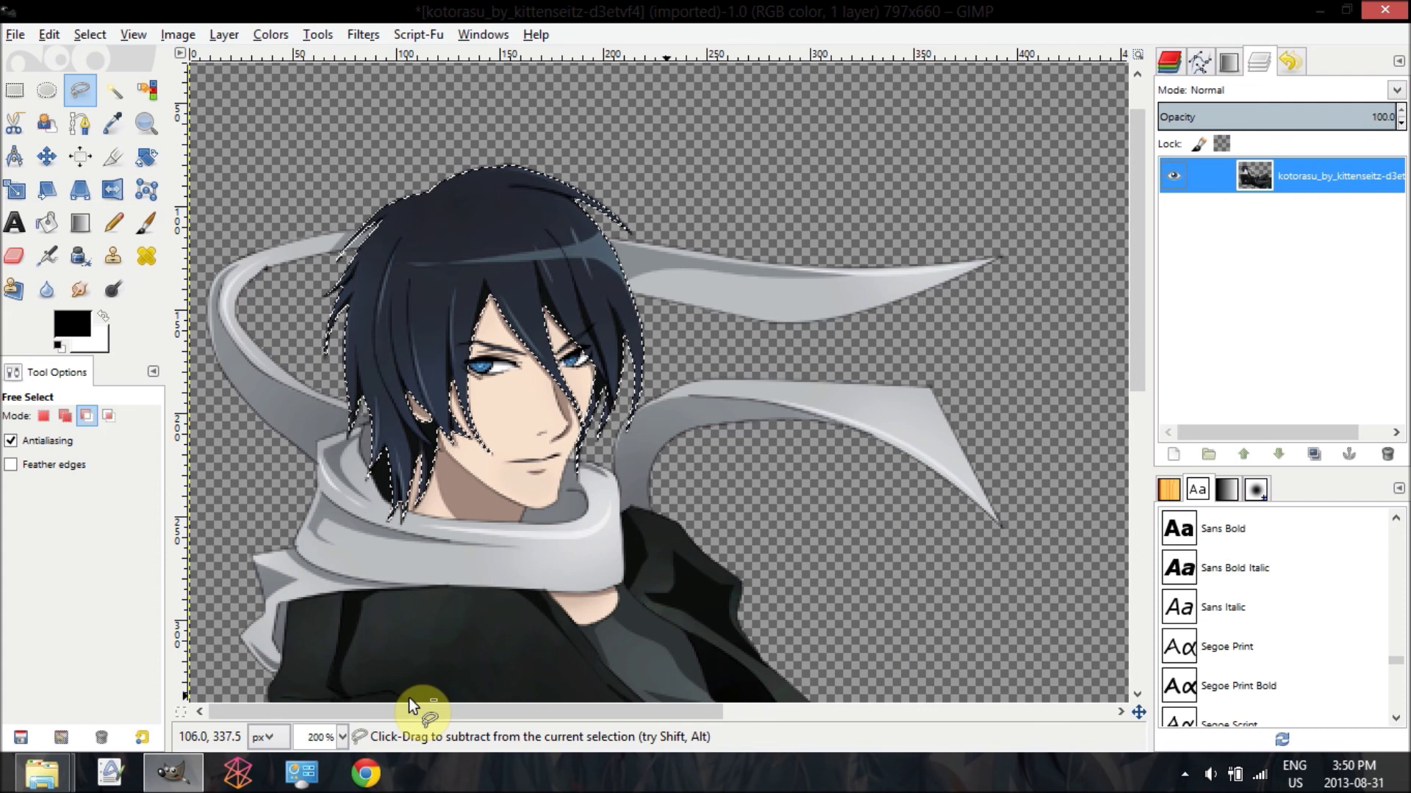
{"action": "left_click", "coordinate": [90, 34]}
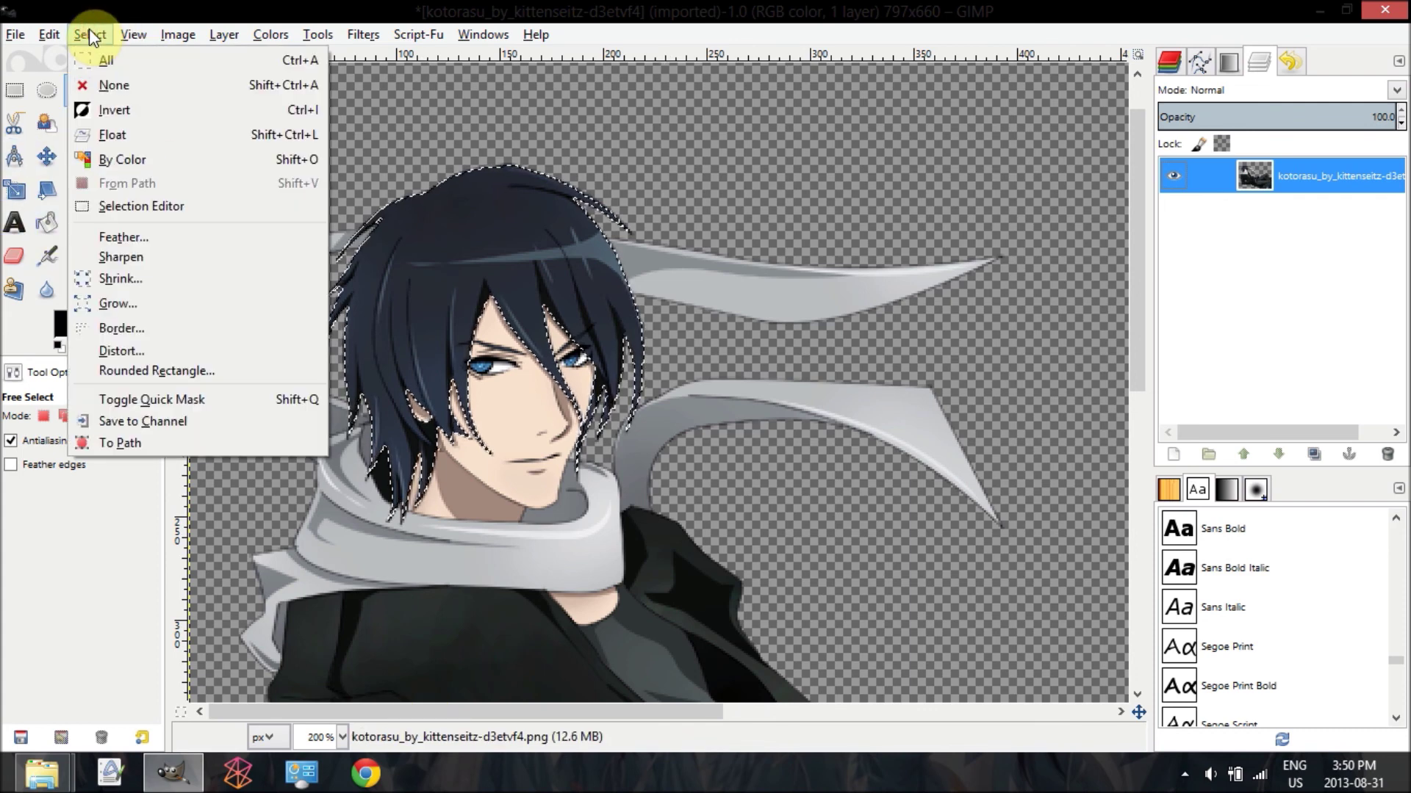
{"action": "left_click", "coordinate": [136, 111]}
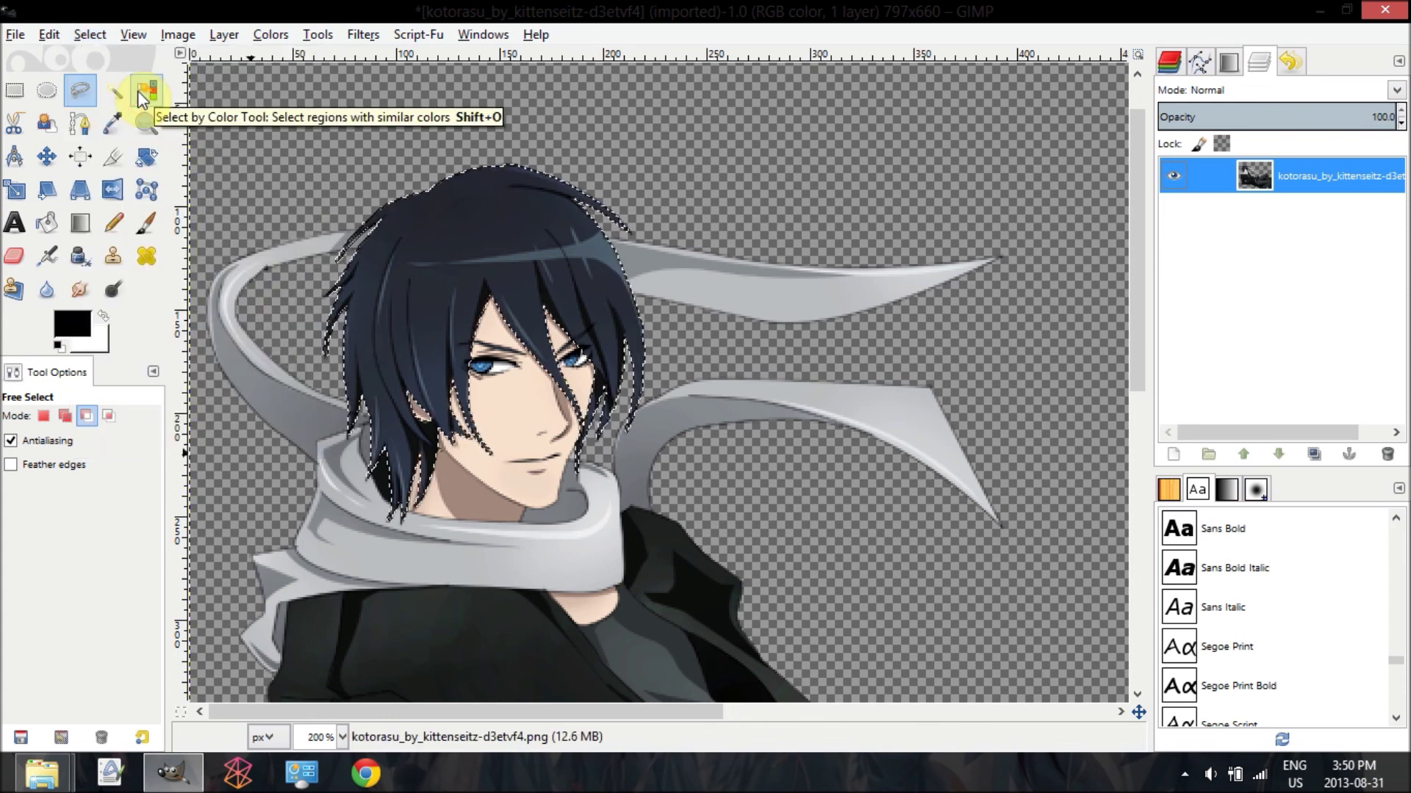
{"action": "key", "text": "ctrl"}
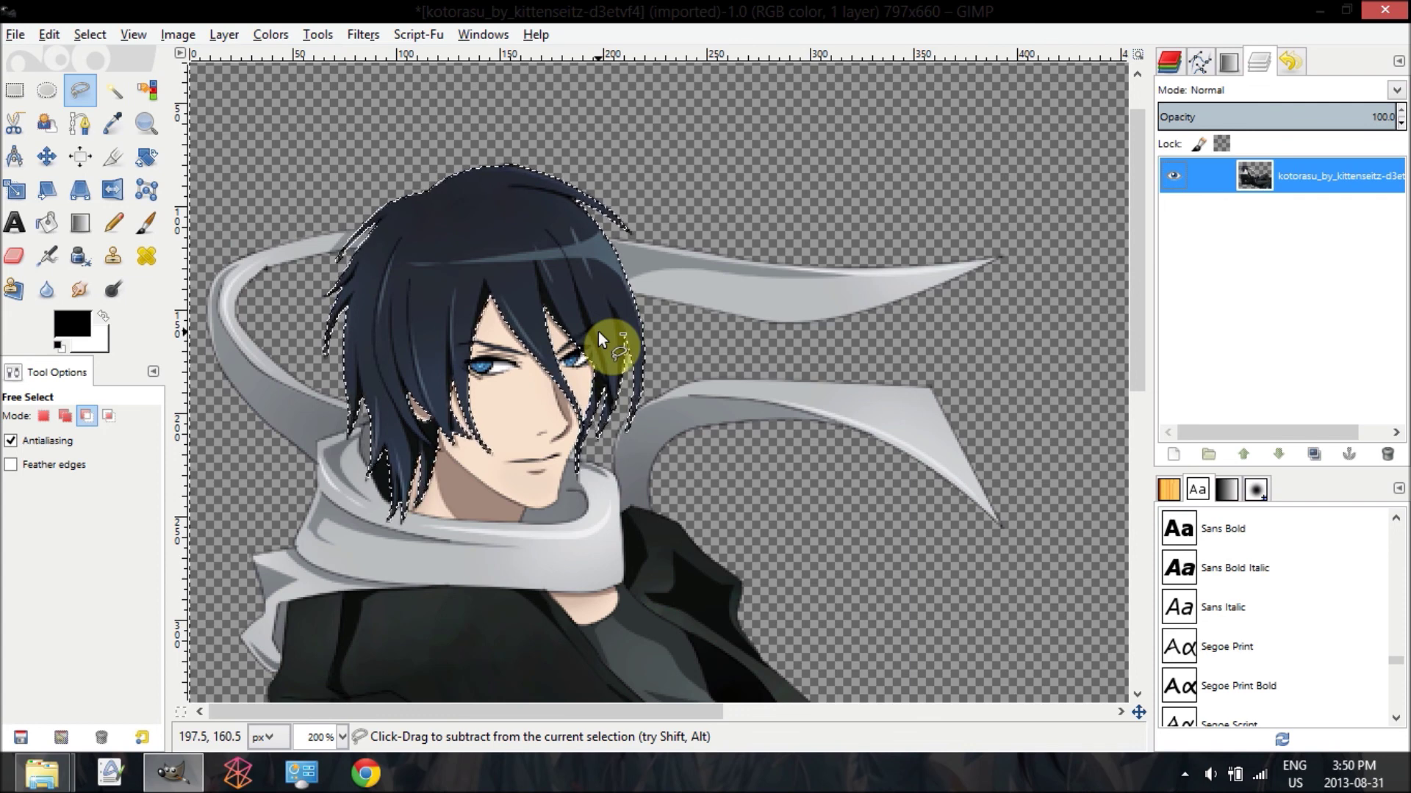
Step: Switch to the Eraser with a brush size of 10.70 and view the face and side hair at 400%
{"action": "left_click", "coordinate": [14, 256]}
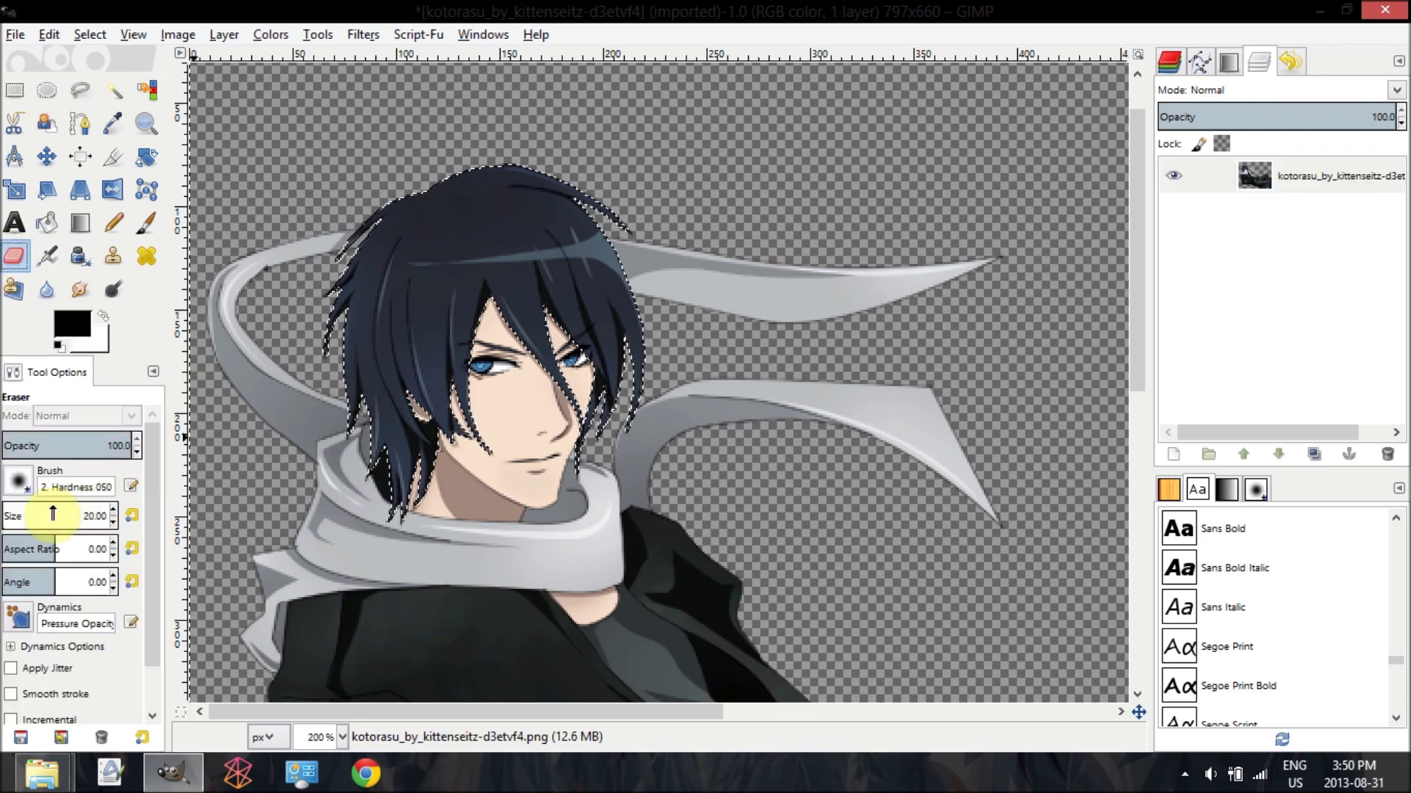
{"action": "left_click", "coordinate": [7, 516]}
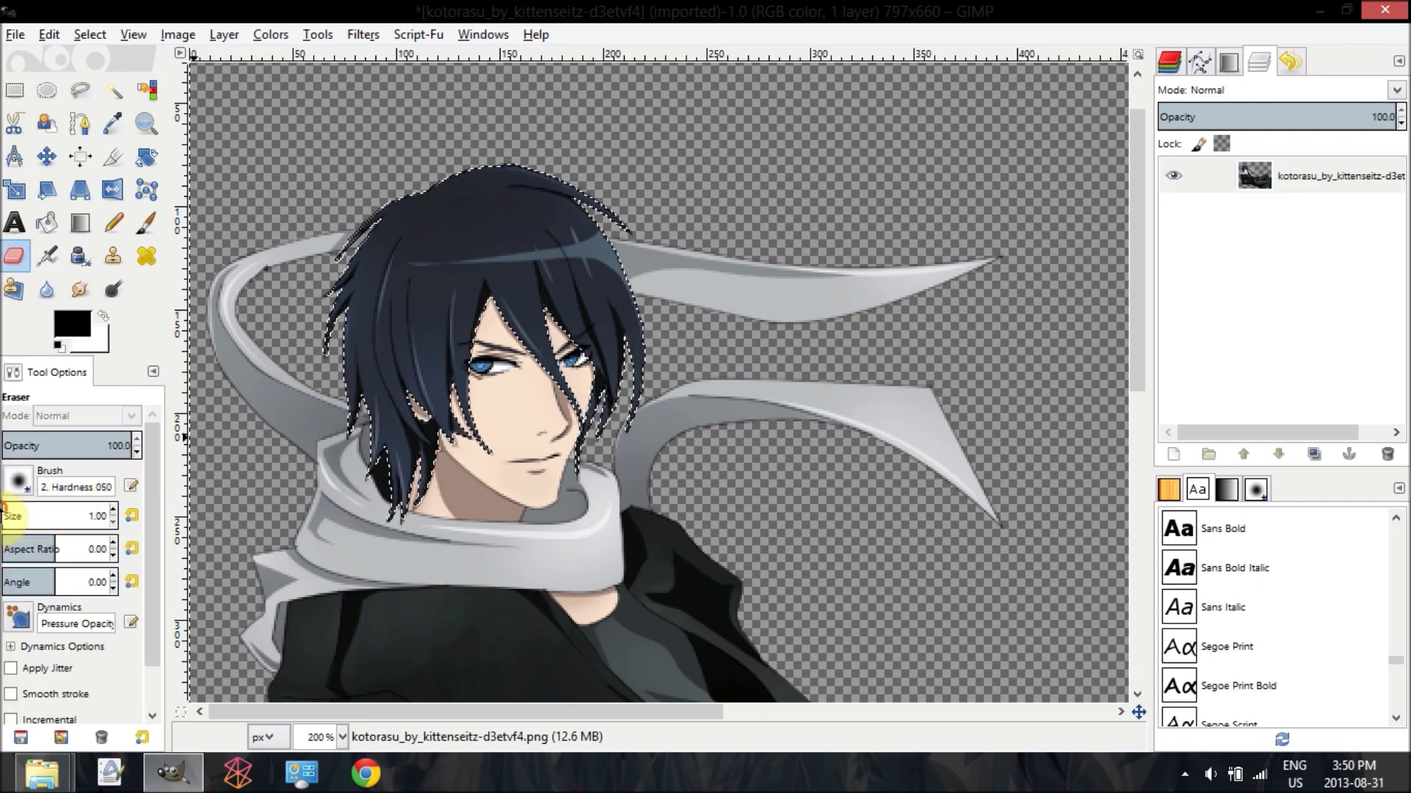
{"action": "left_click", "coordinate": [3, 515]}
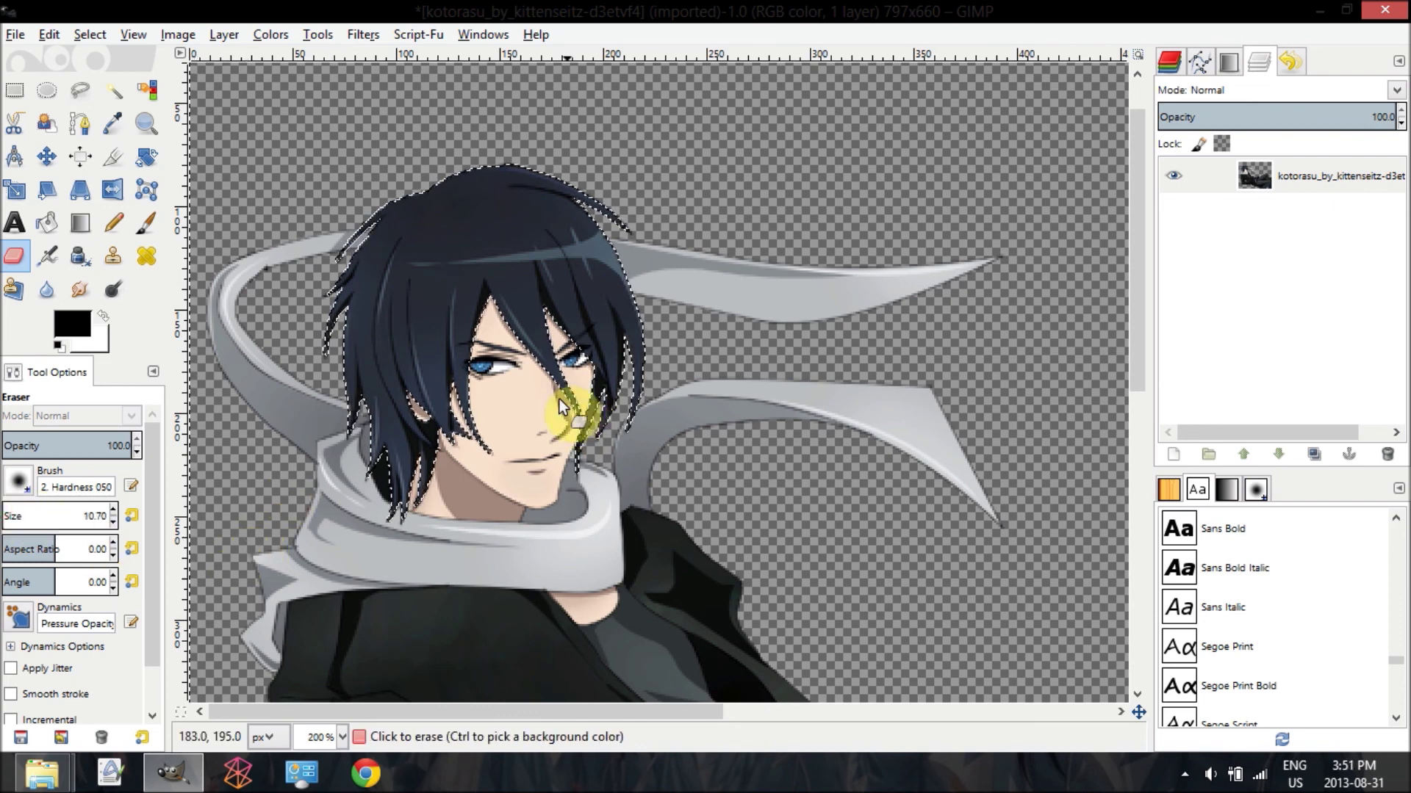
{"action": "left_click", "coordinate": [342, 736]}
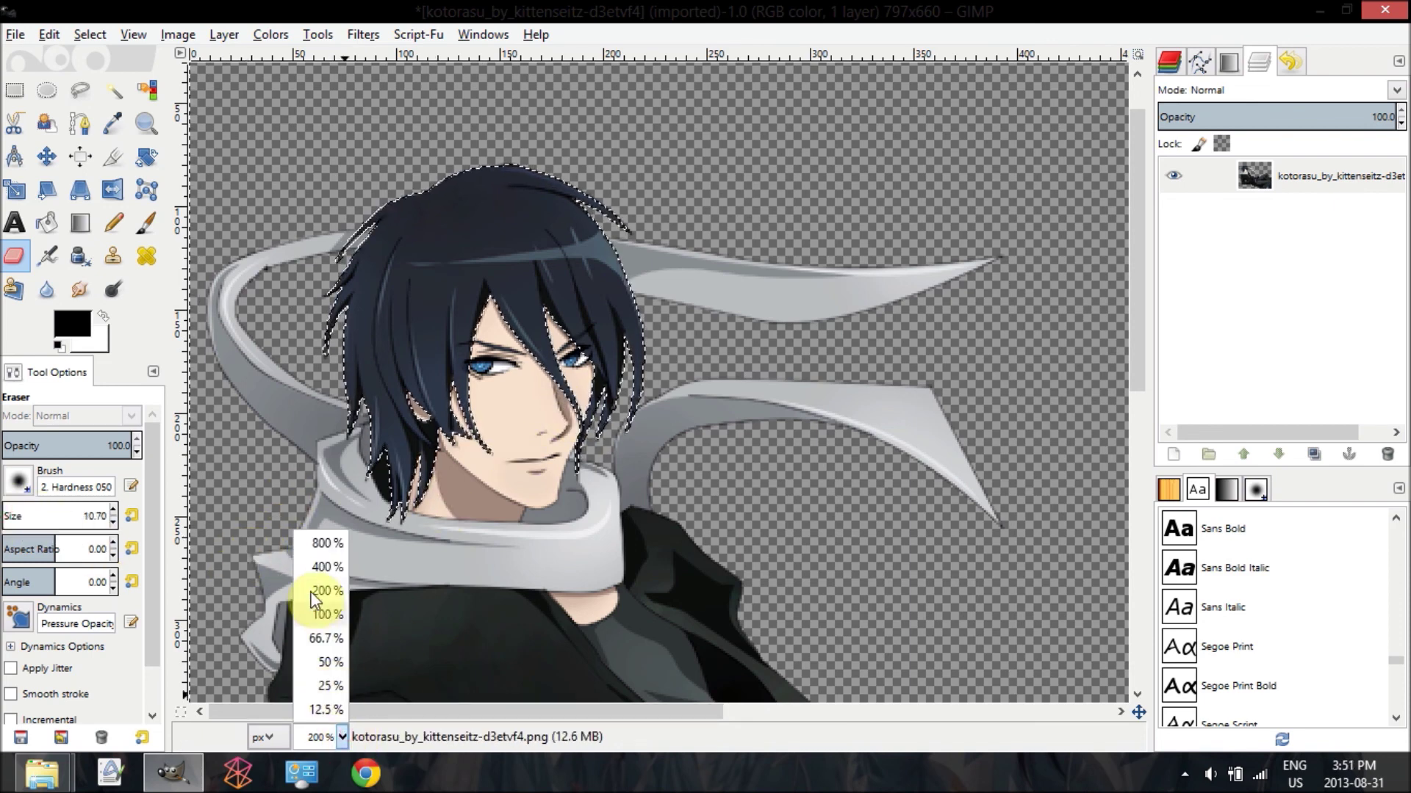
{"action": "left_click", "coordinate": [312, 567]}
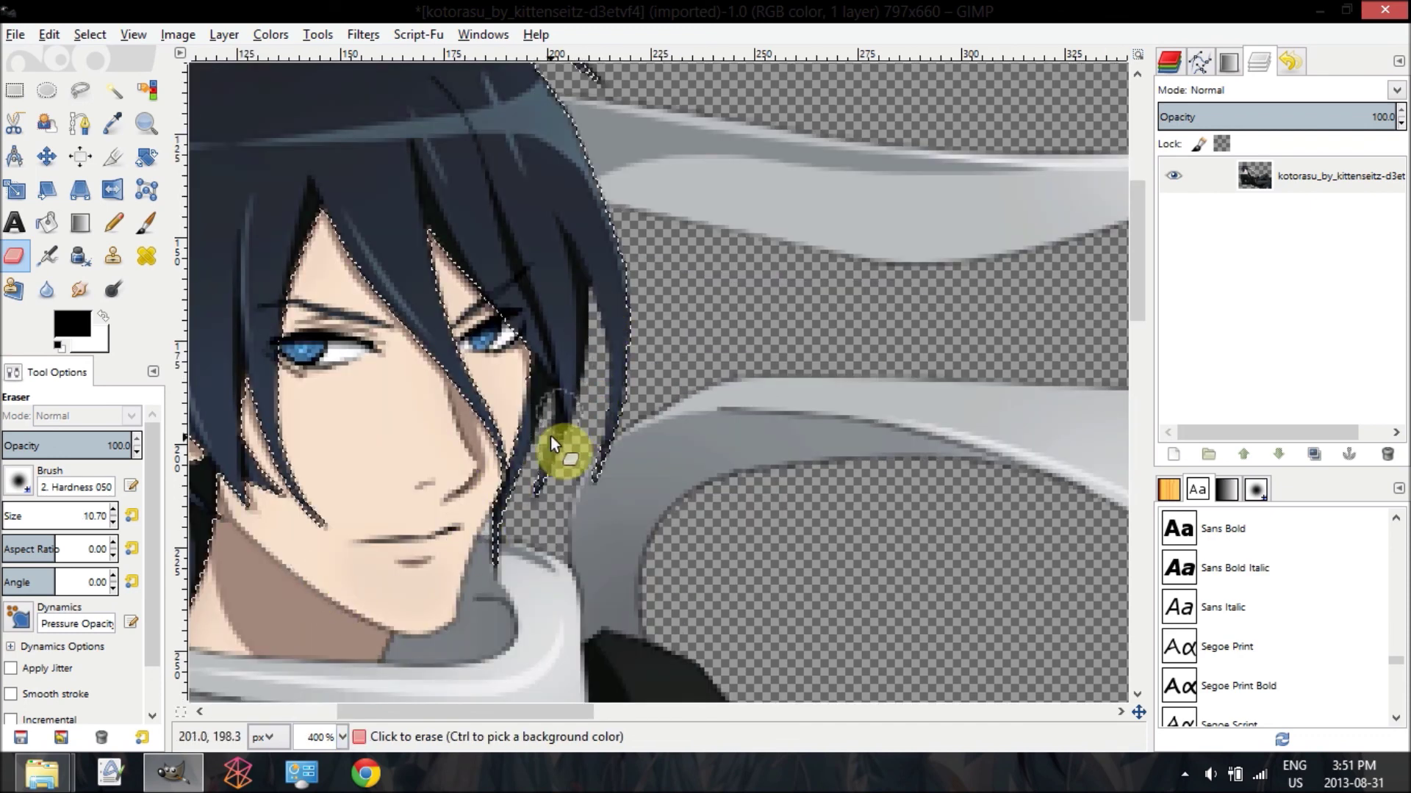
Step: Erase the leftover background pixels between and around the side hair strands
{"action": "mouse_move", "coordinate": [541, 477]}
{"action": "left_mouse_down"}
{"action": "mouse_move", "coordinate": [596, 341]}
{"action": "mouse_move", "coordinate": [615, 364]}
{"action": "mouse_move", "coordinate": [610, 402]}
{"action": "mouse_move", "coordinate": [617, 310]}
{"action": "mouse_move", "coordinate": [583, 224]}
{"action": "left_mouse_up"}
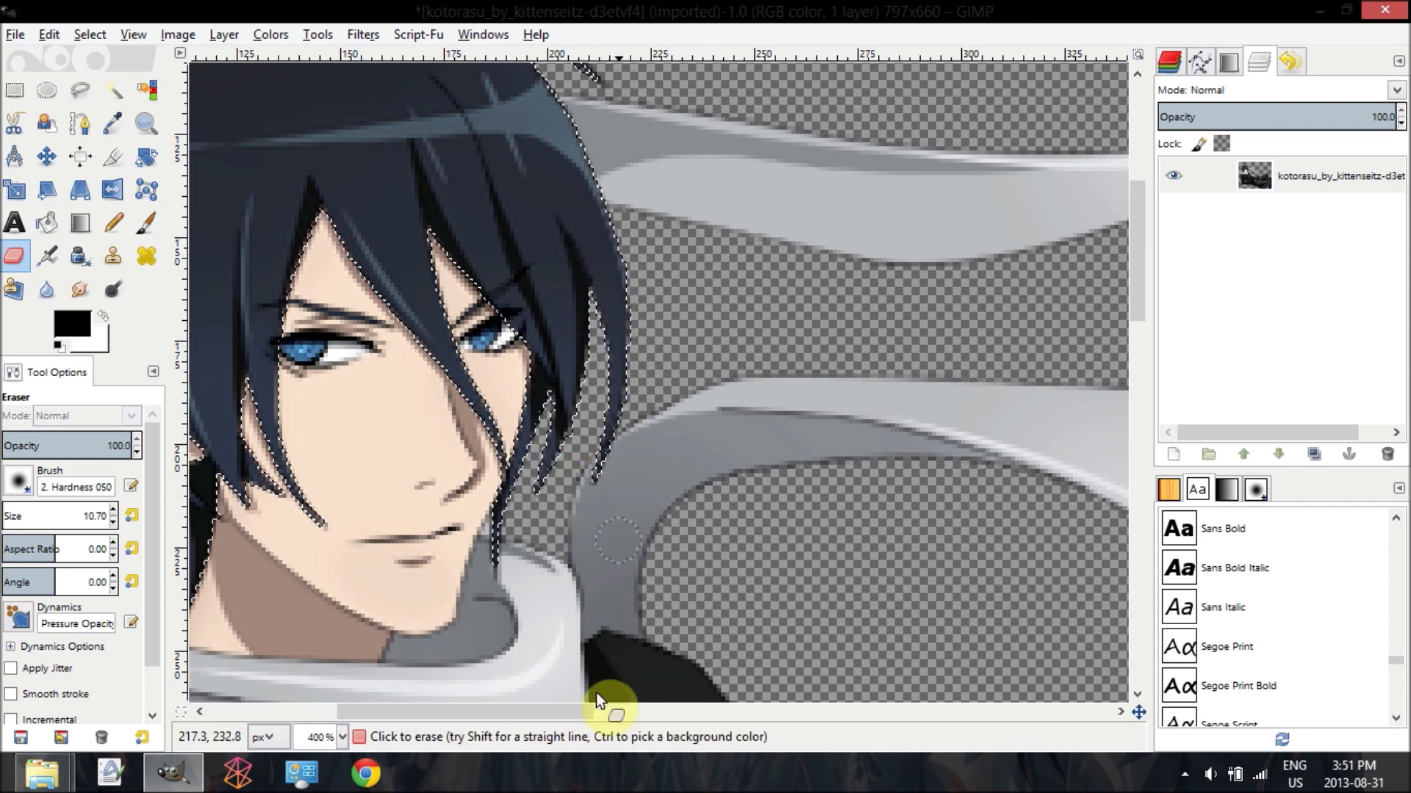
{"action": "left_click_drag", "start_coordinate": [540, 711], "coordinate": [392, 718]}
{"action": "mouse_move", "coordinate": [492, 231]}
{"action": "left_mouse_down"}
{"action": "mouse_move", "coordinate": [465, 329]}
{"action": "mouse_move", "coordinate": [486, 219]}
{"action": "mouse_move", "coordinate": [539, 149]}
{"action": "mouse_move", "coordinate": [440, 225]}
{"action": "mouse_move", "coordinate": [521, 161]}
{"action": "mouse_move", "coordinate": [445, 247]}
{"action": "mouse_move", "coordinate": [485, 186]}
{"action": "mouse_move", "coordinate": [505, 198]}
{"action": "mouse_move", "coordinate": [505, 146]}
{"action": "left_mouse_up"}
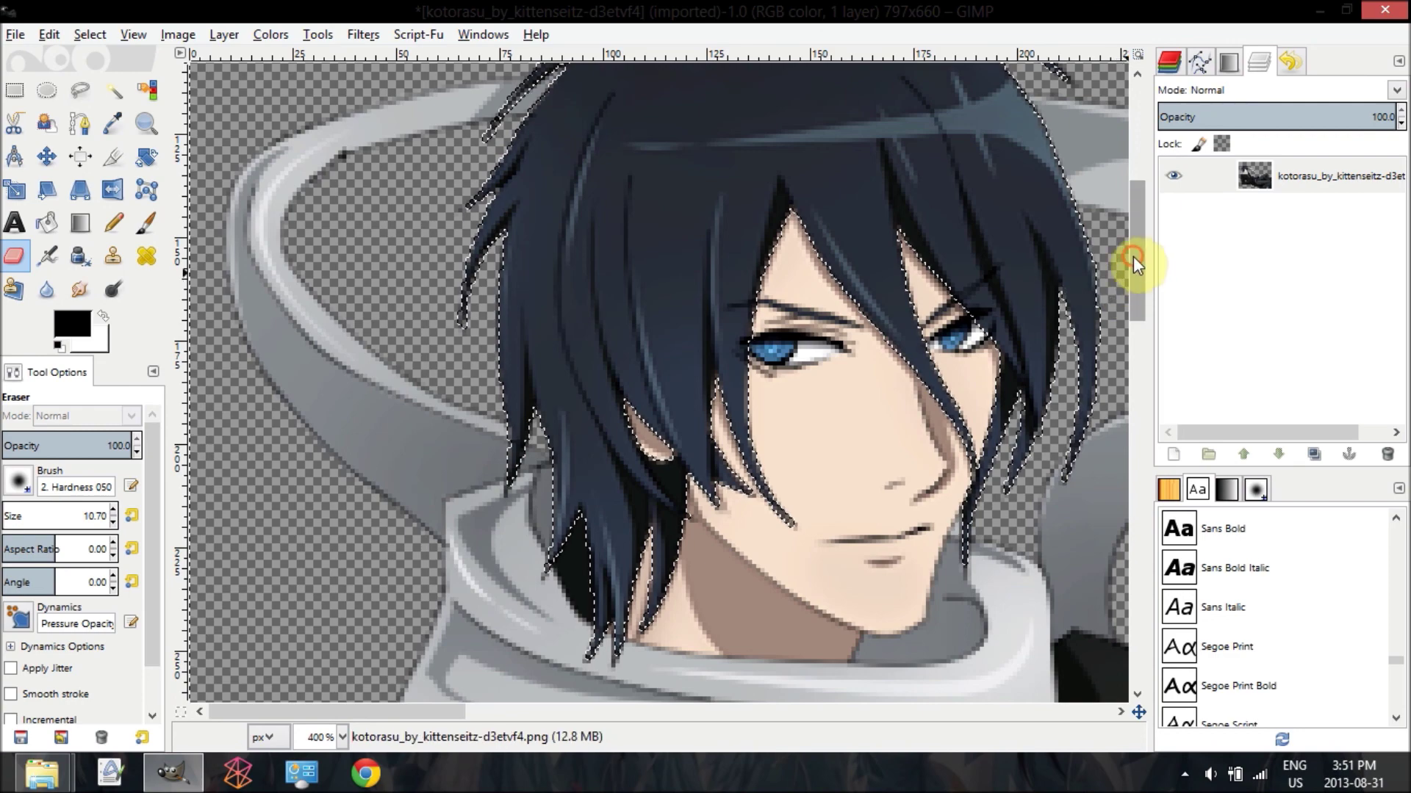
Step: Erase the stray edge pixels along the top outline of the hair, from the outer strand across the crown
{"action": "scroll", "coordinate": [1133, 257], "scroll_direction": "up", "scroll_amount": 2}
{"action": "scroll", "coordinate": [1145, 236], "scroll_direction": "up", "scroll_amount": 6}
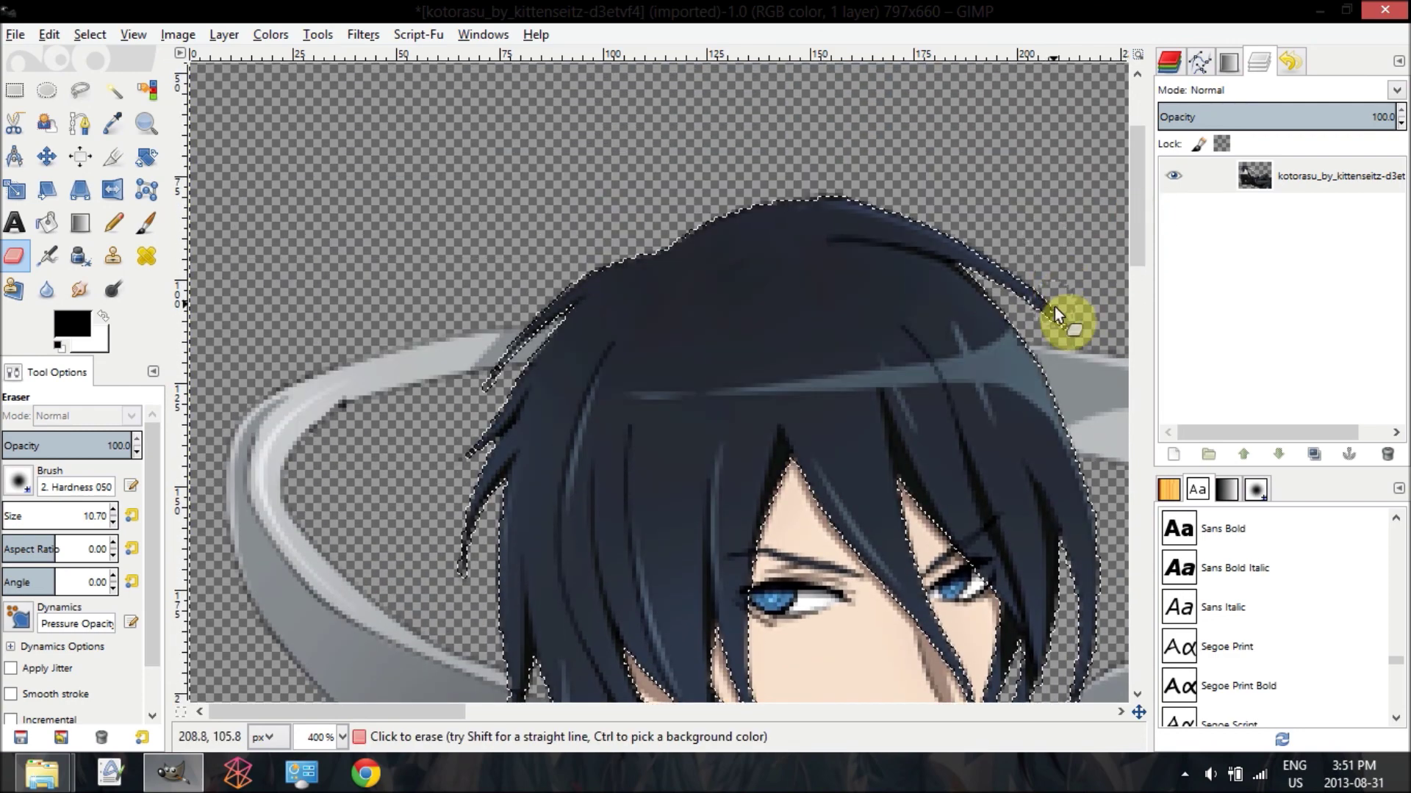
{"action": "left_click_drag", "start_coordinate": [1064, 321], "coordinate": [935, 232]}
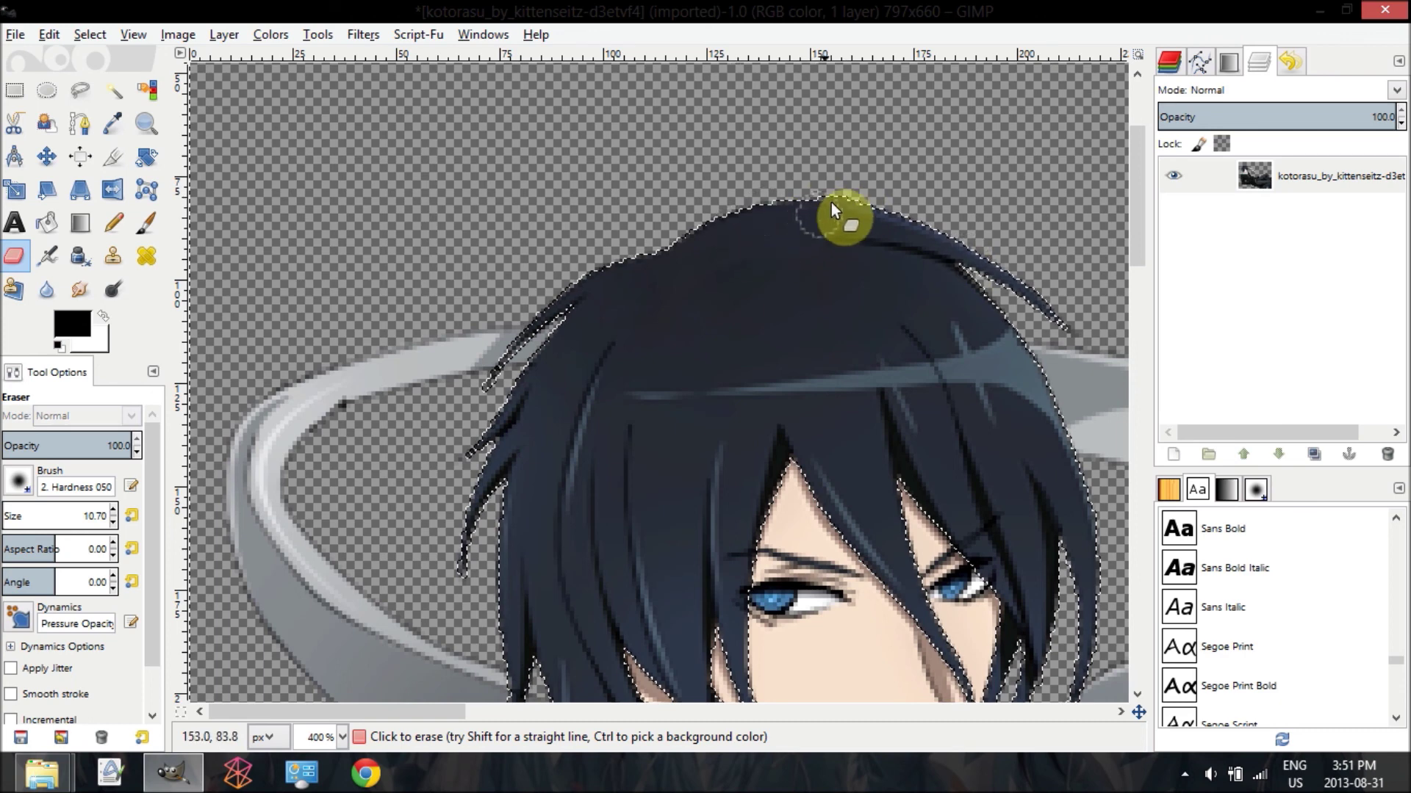
{"action": "left_click_drag", "start_coordinate": [808, 202], "coordinate": [548, 291]}
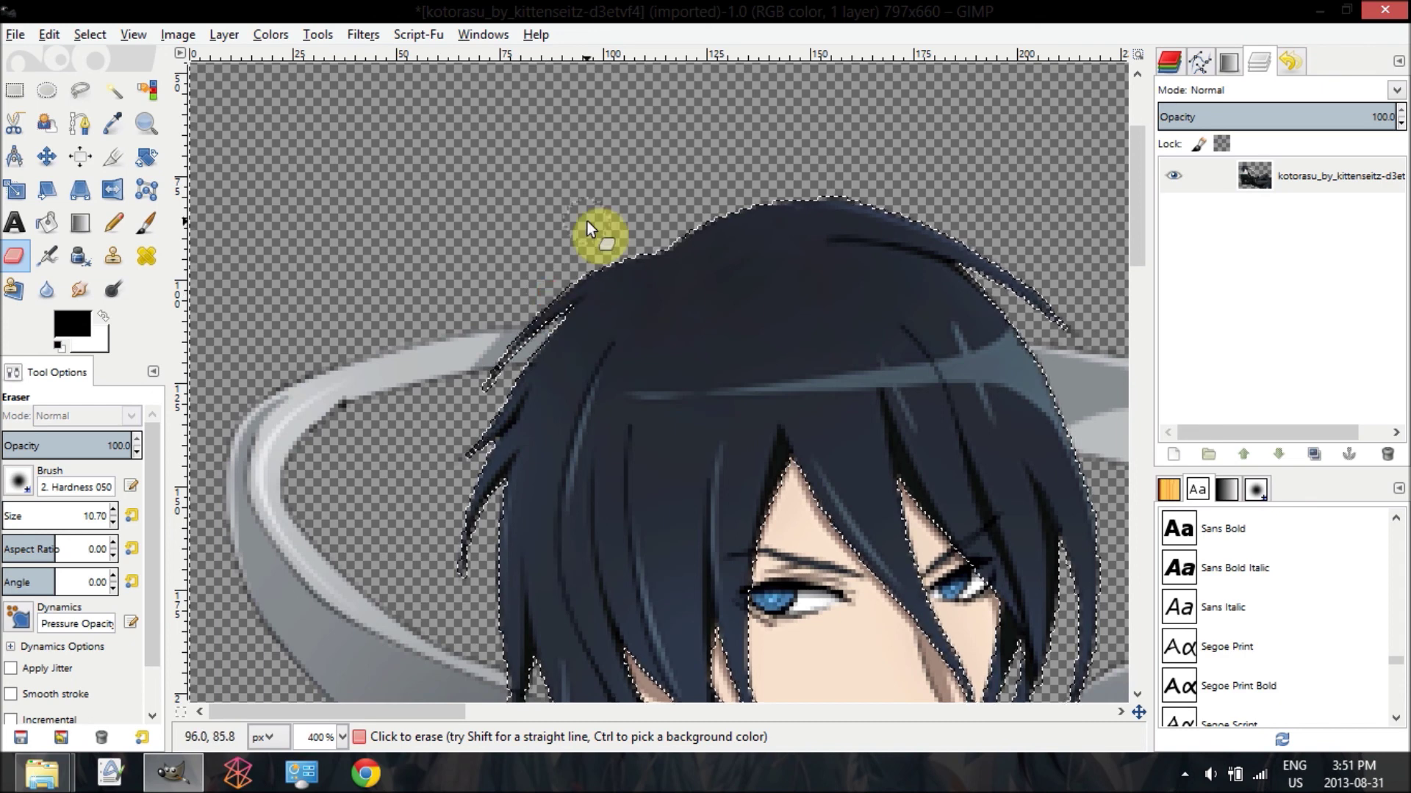
Step: Invert the selection back so that it covers the hair itself
{"action": "left_click", "coordinate": [88, 34]}
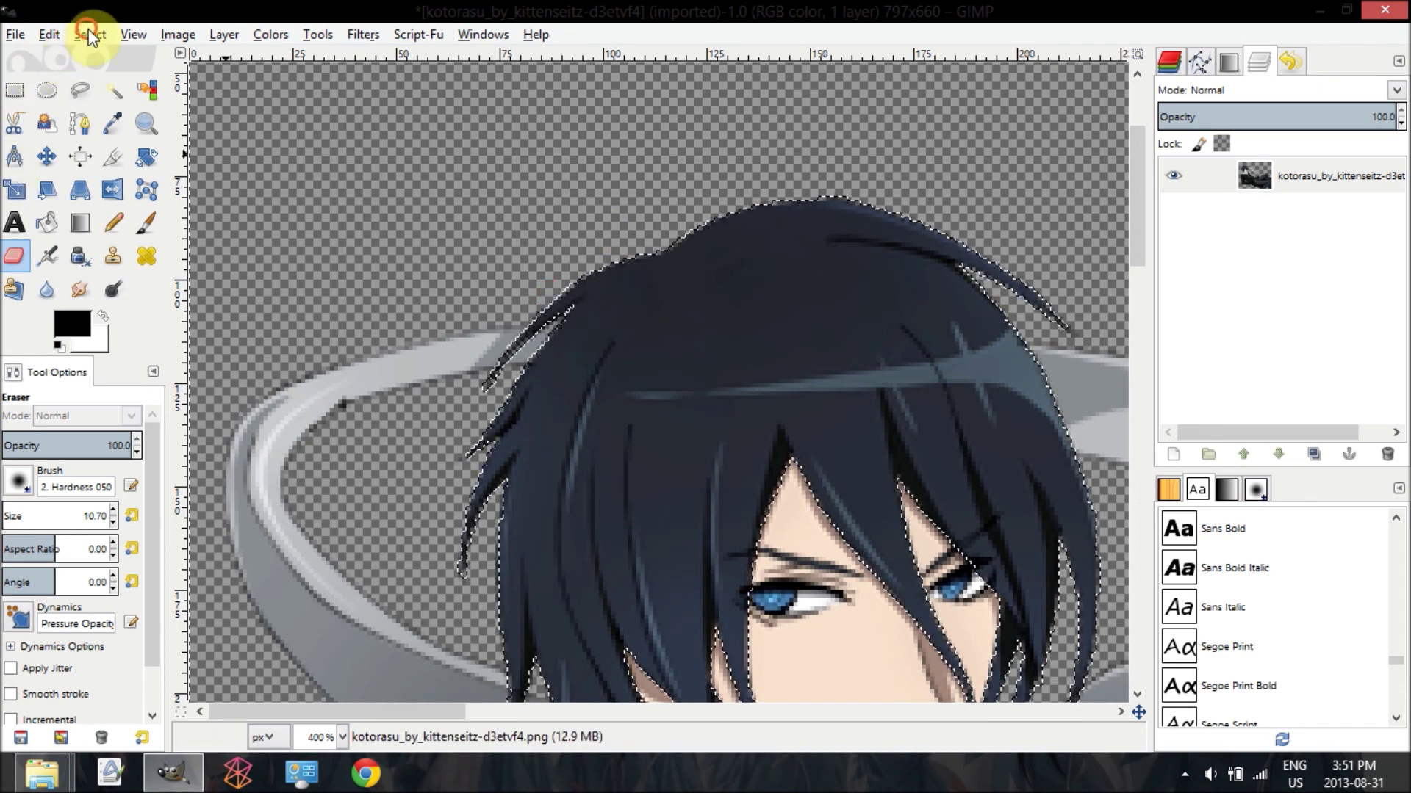
{"action": "left_click", "coordinate": [126, 108]}
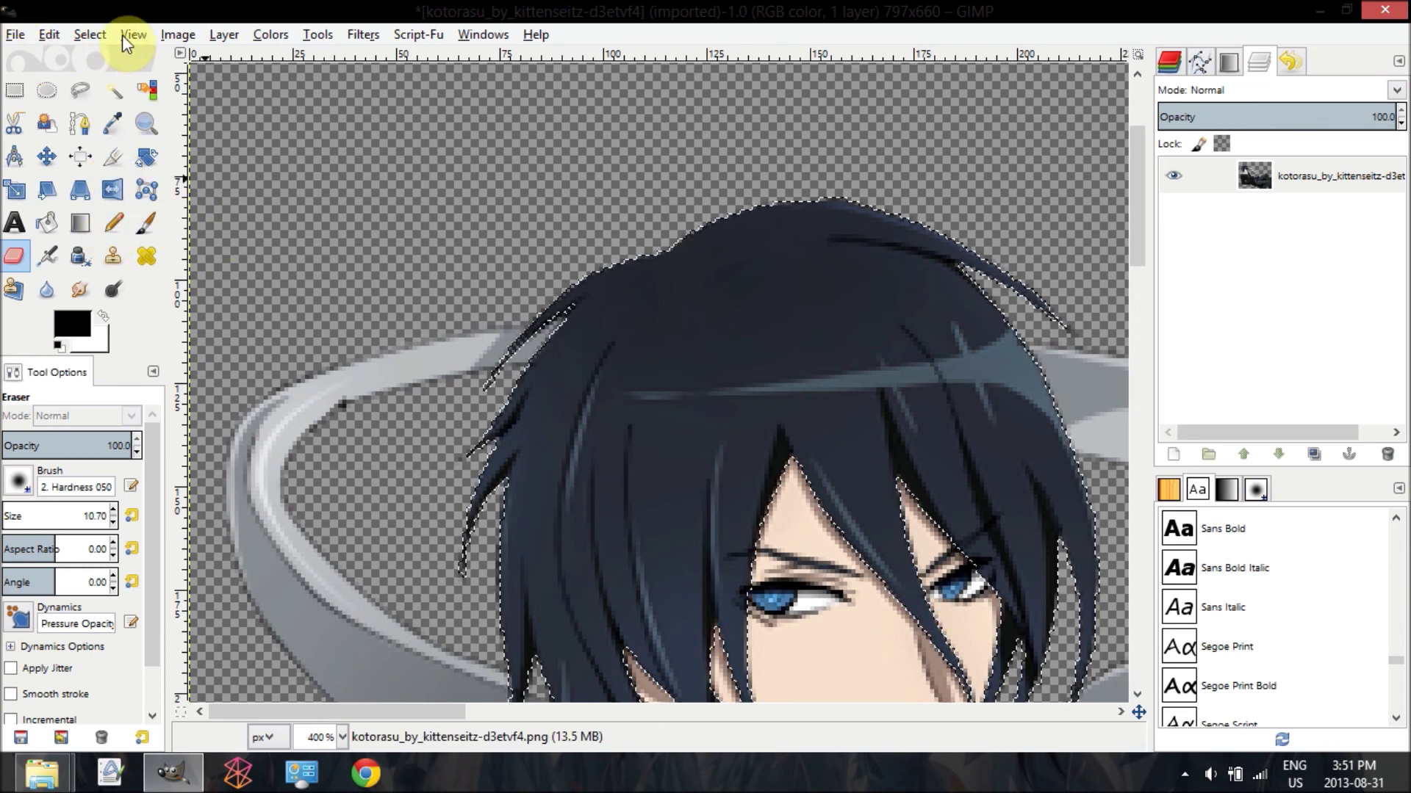
{"action": "left_click", "coordinate": [89, 37]}
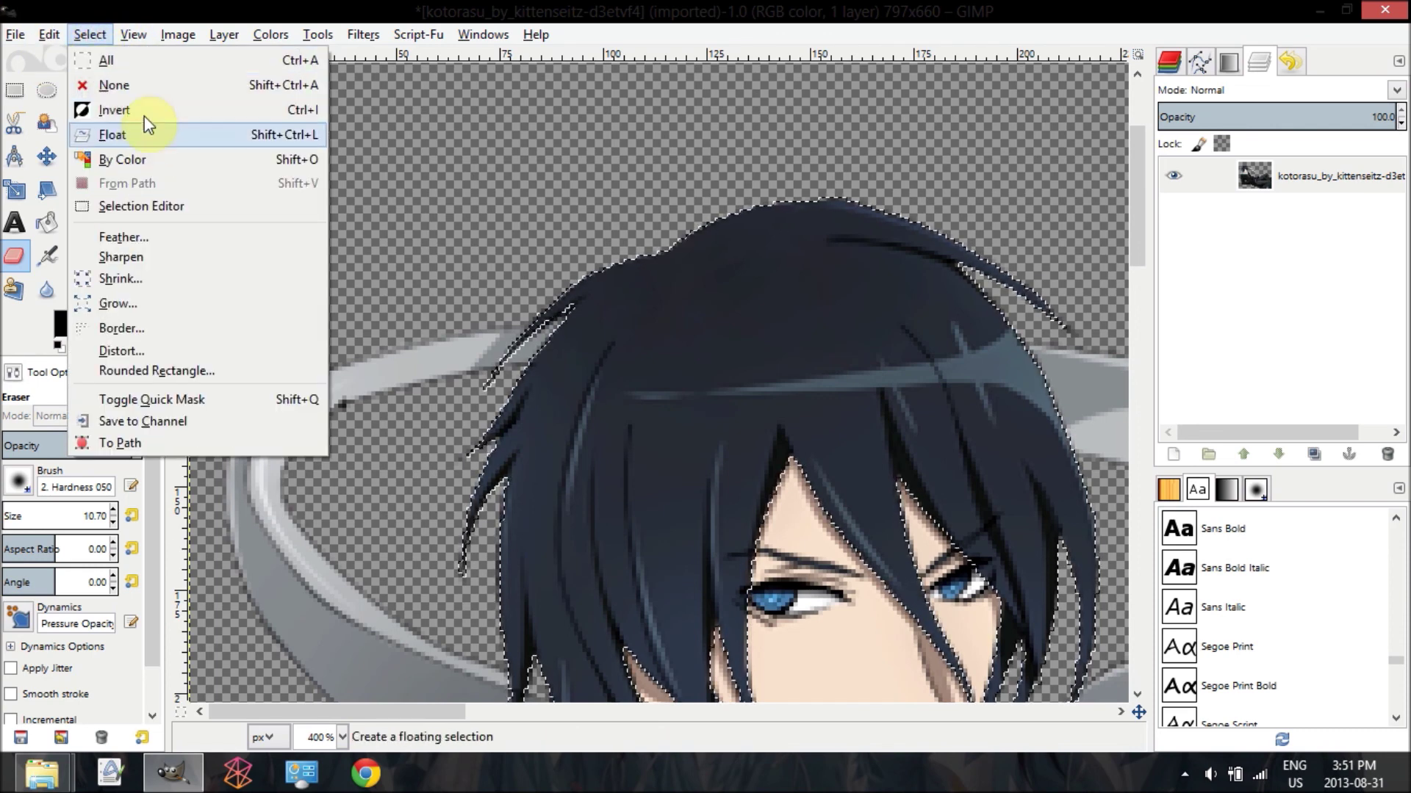
{"action": "left_click", "coordinate": [110, 110]}
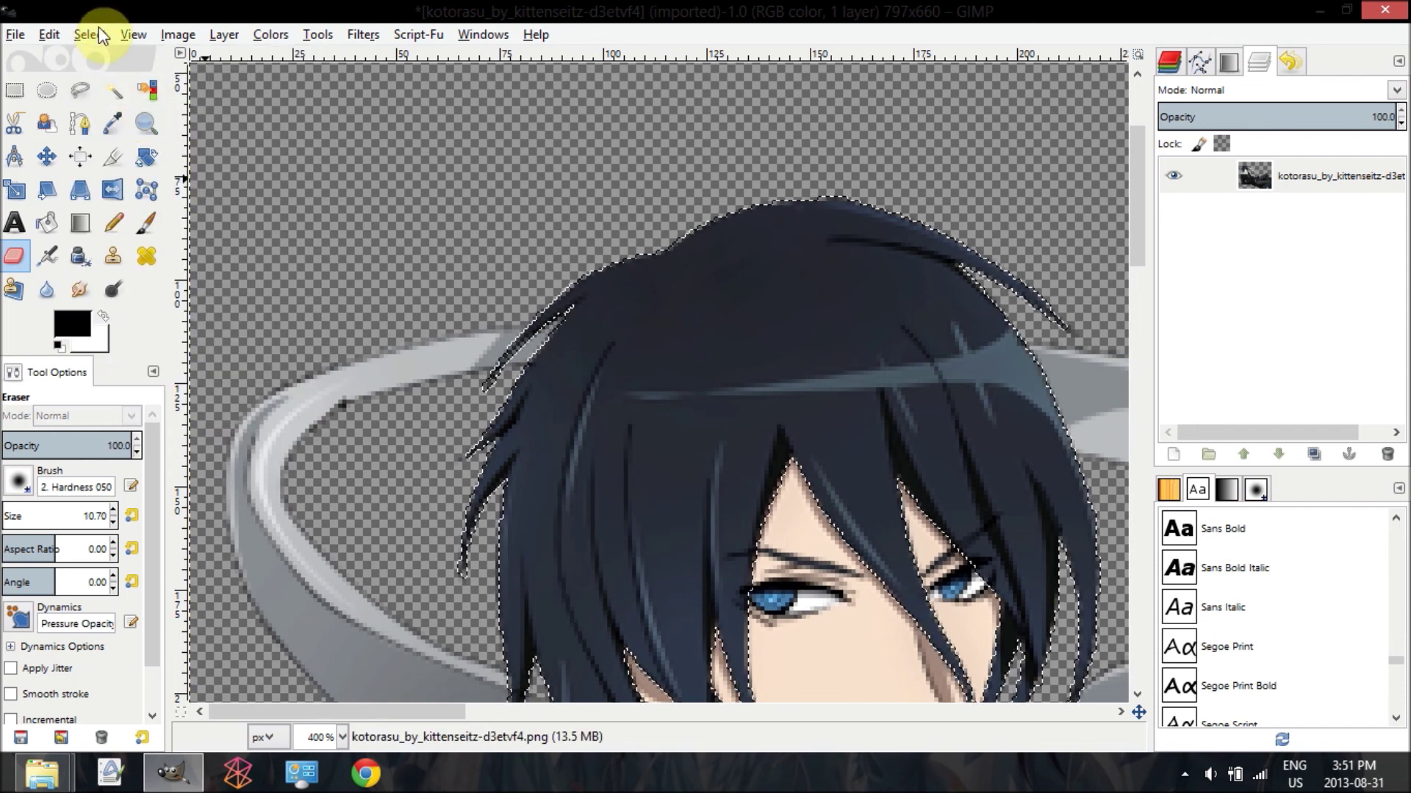
{"action": "left_click", "coordinate": [92, 35]}
{"action": "left_click", "coordinate": [117, 104]}
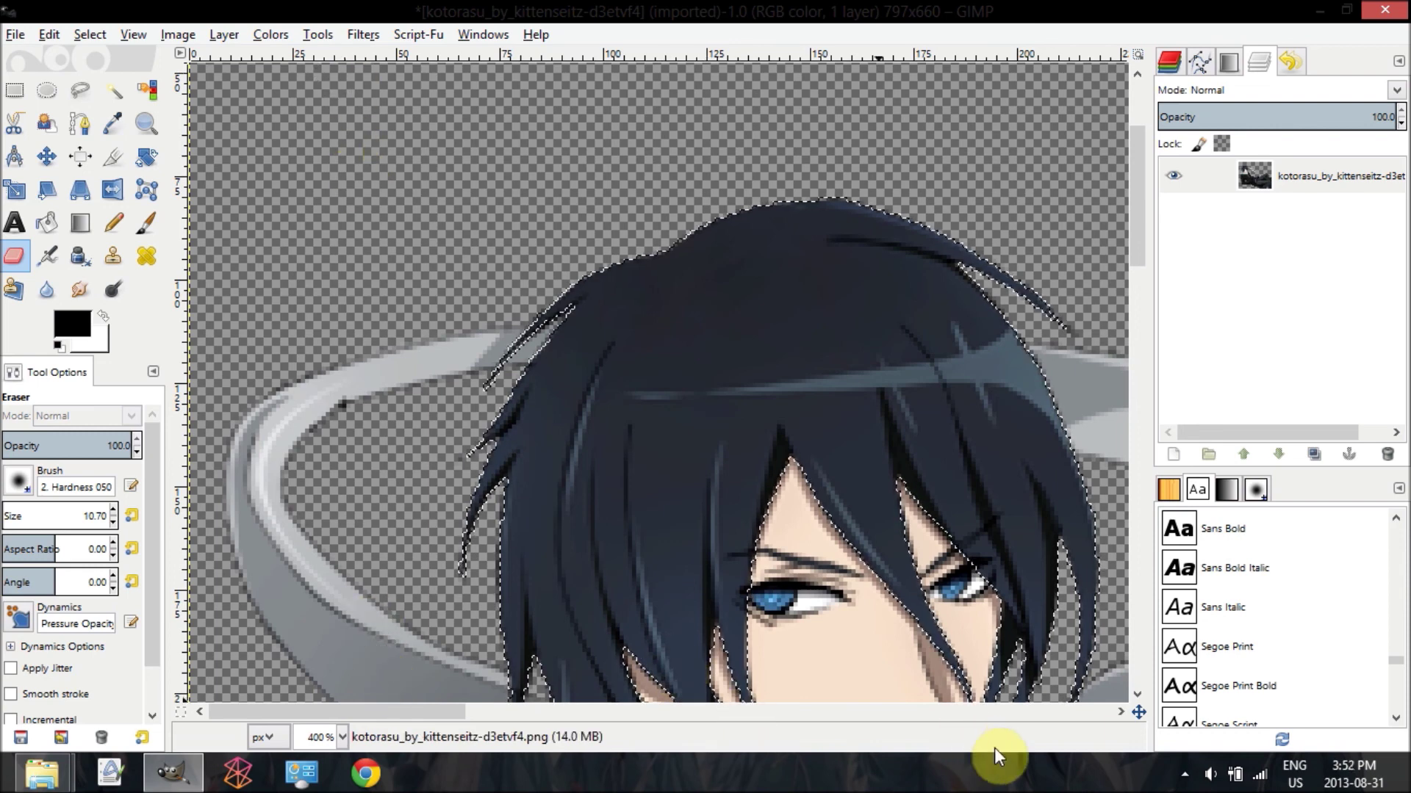
{"action": "left_click", "coordinate": [1184, 774]}
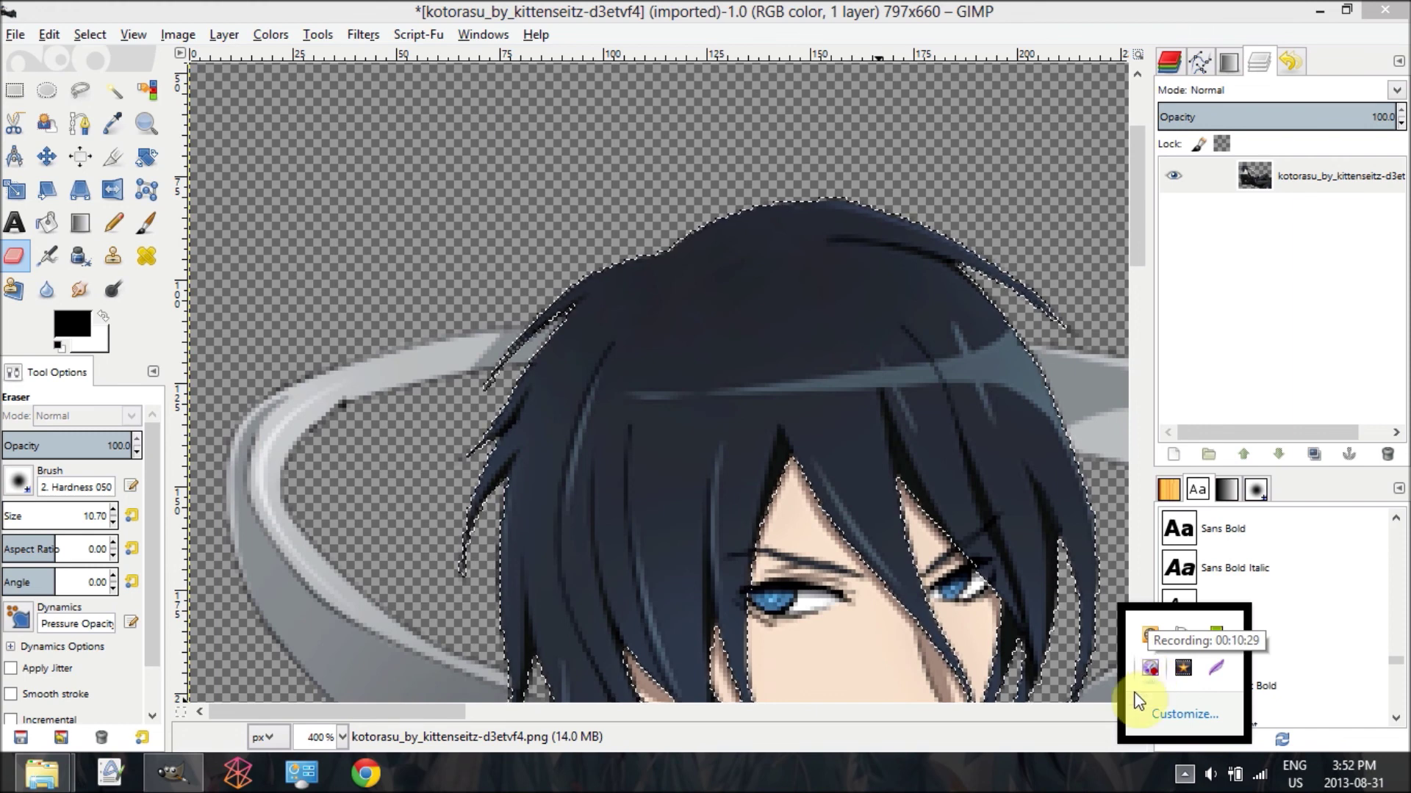
{"action": "left_click", "coordinate": [1113, 766]}
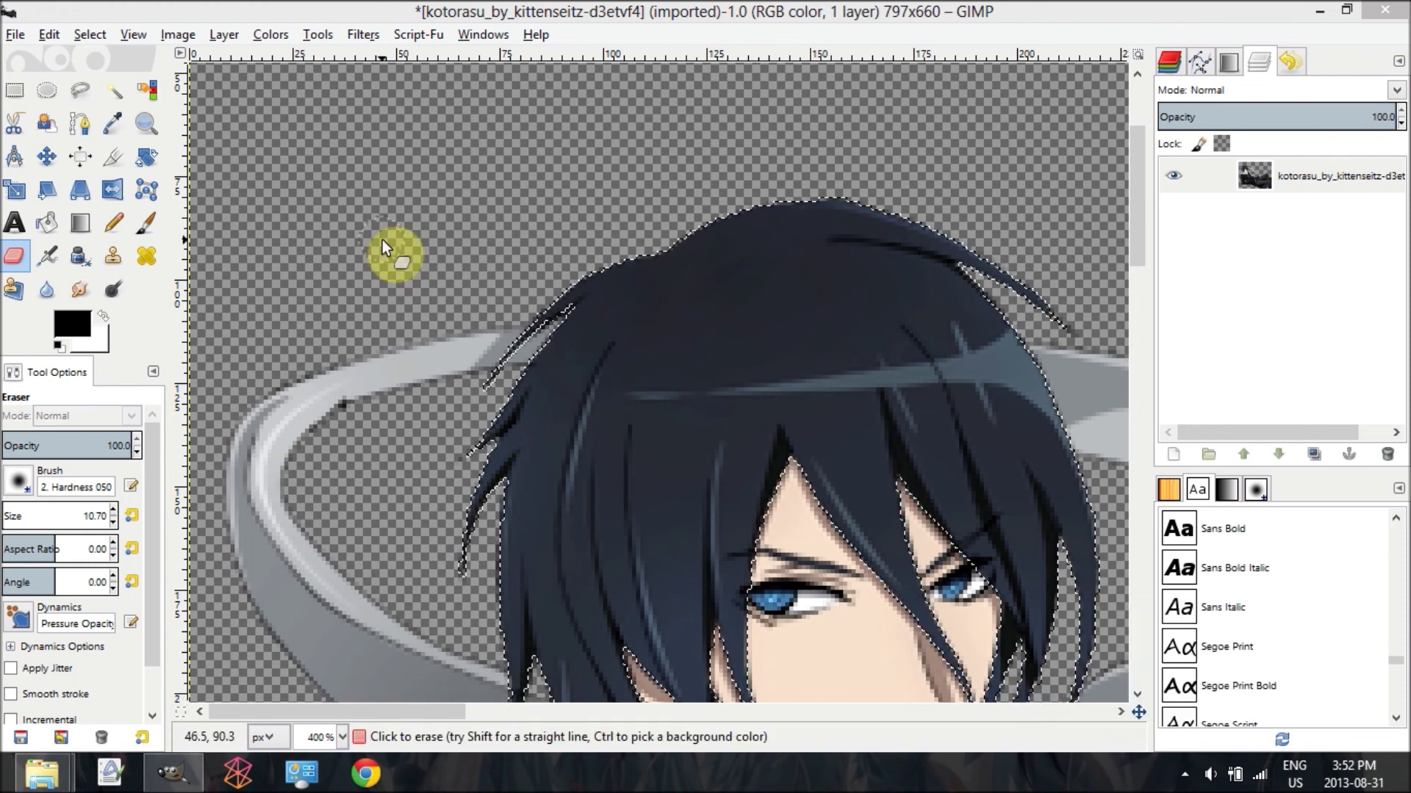
Step: Desaturate and lighten the selected hair with Hue-Saturation, using saturation -100 and lightness 21
{"action": "left_click", "coordinate": [270, 34]}
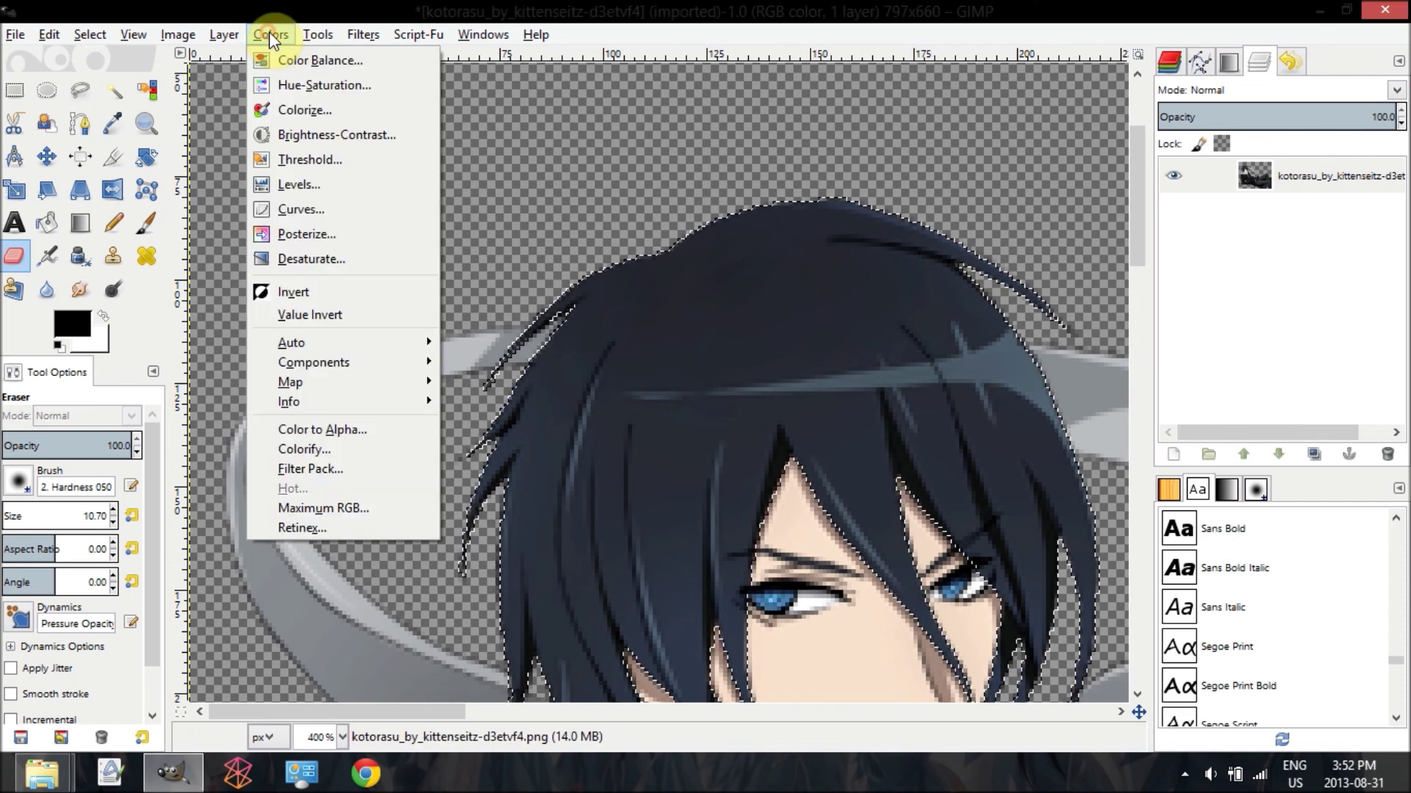
{"action": "left_click", "coordinate": [304, 84]}
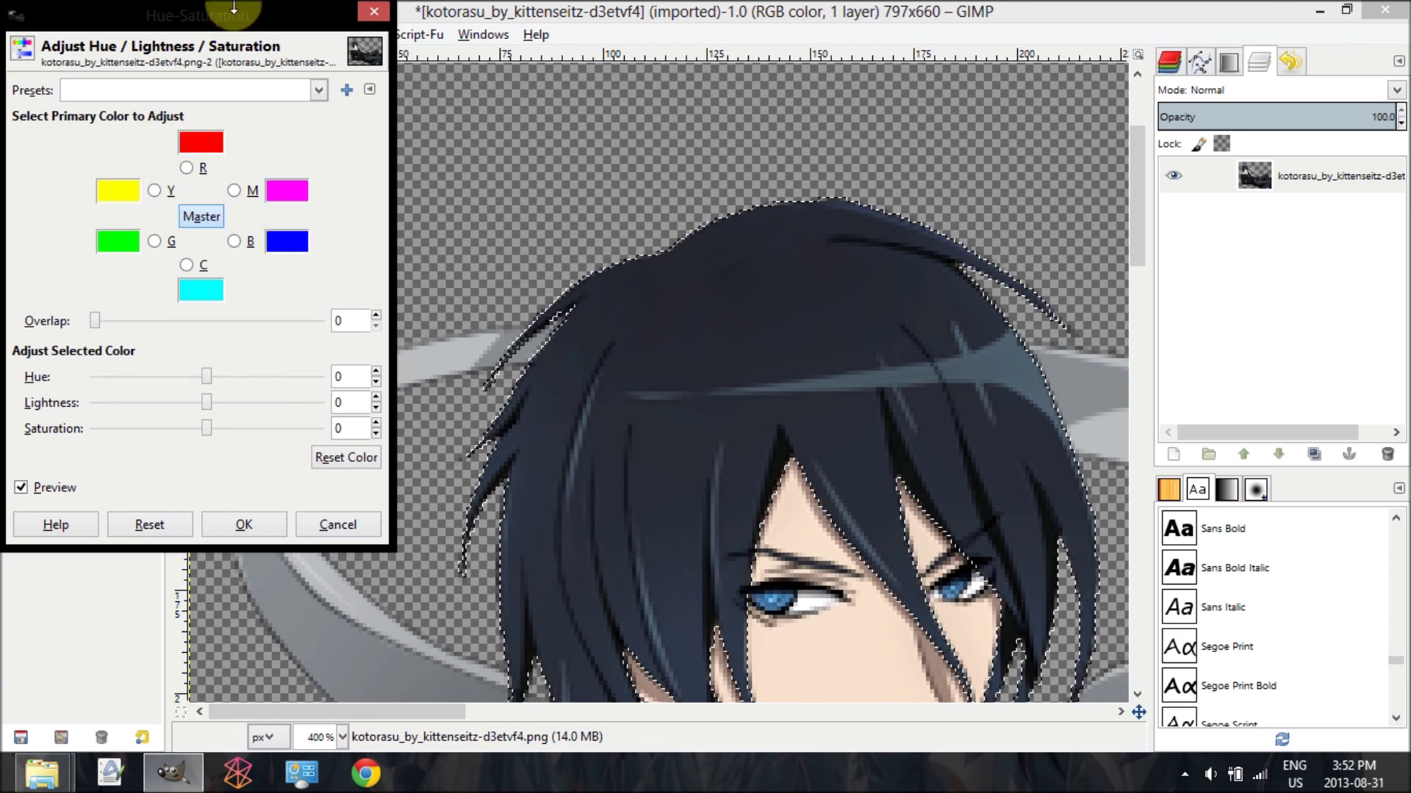
{"action": "left_click_drag", "start_coordinate": [208, 429], "coordinate": [3, 430]}
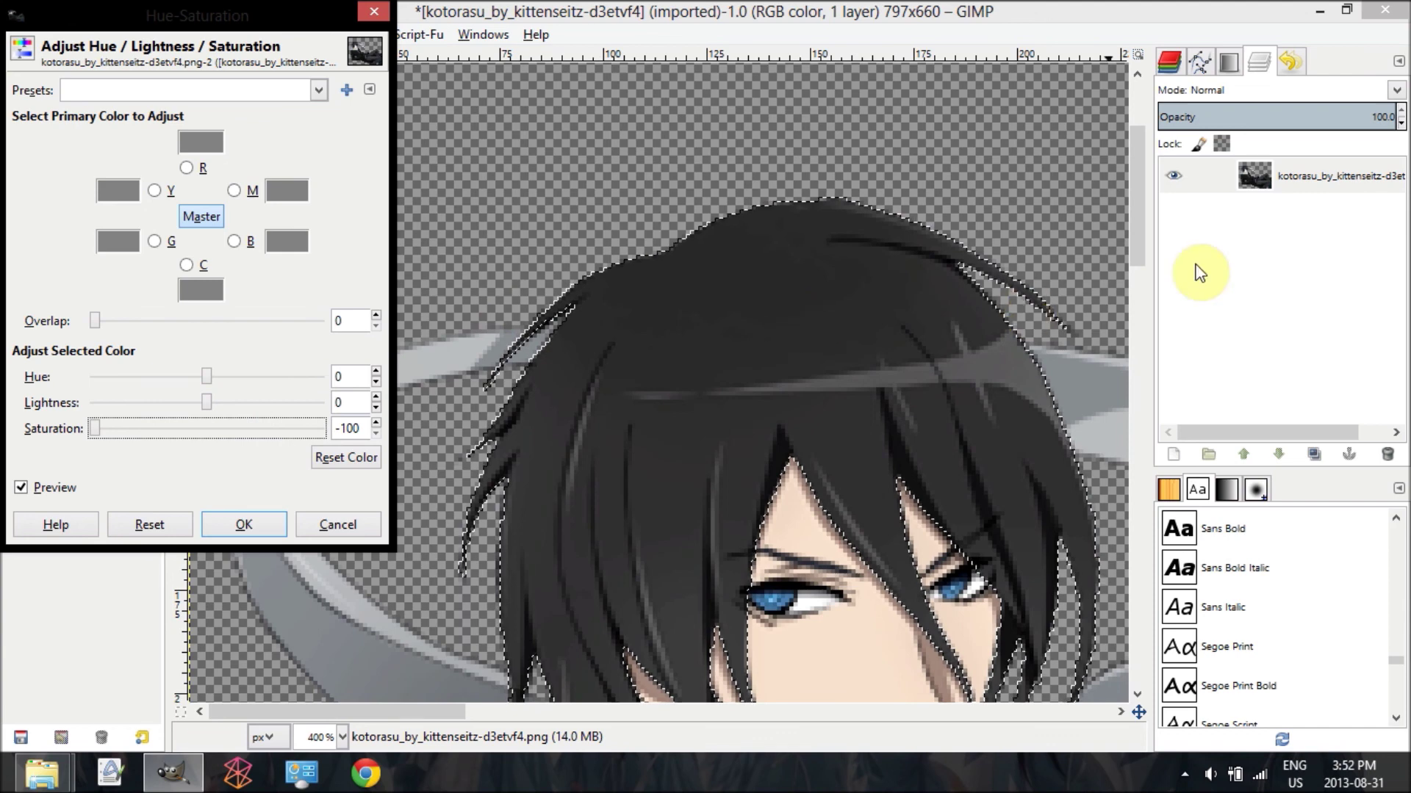
{"action": "left_click_drag", "start_coordinate": [1139, 192], "coordinate": [1142, 268]}
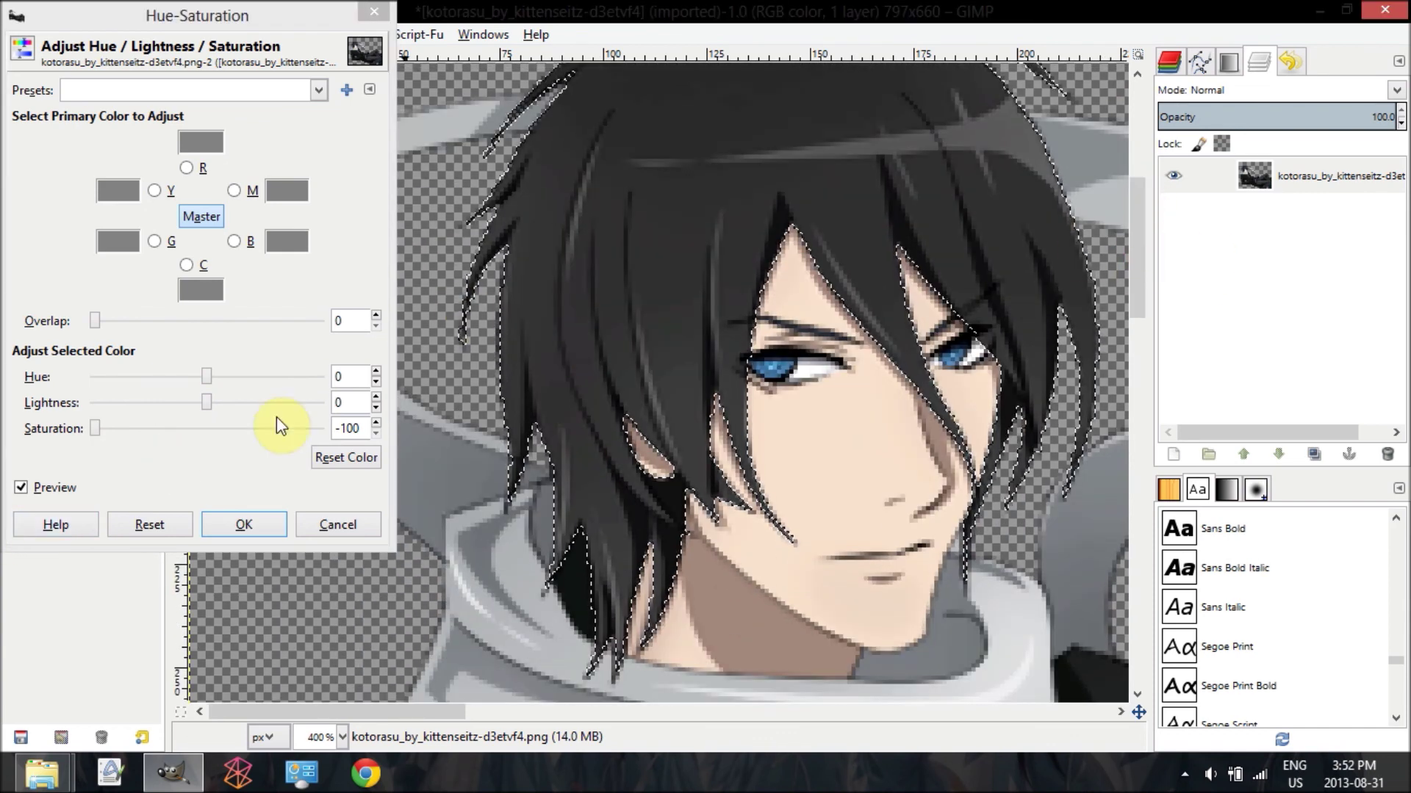
{"action": "left_click_drag", "start_coordinate": [209, 401], "coordinate": [228, 397]}
{"action": "left_click", "coordinate": [230, 523]}
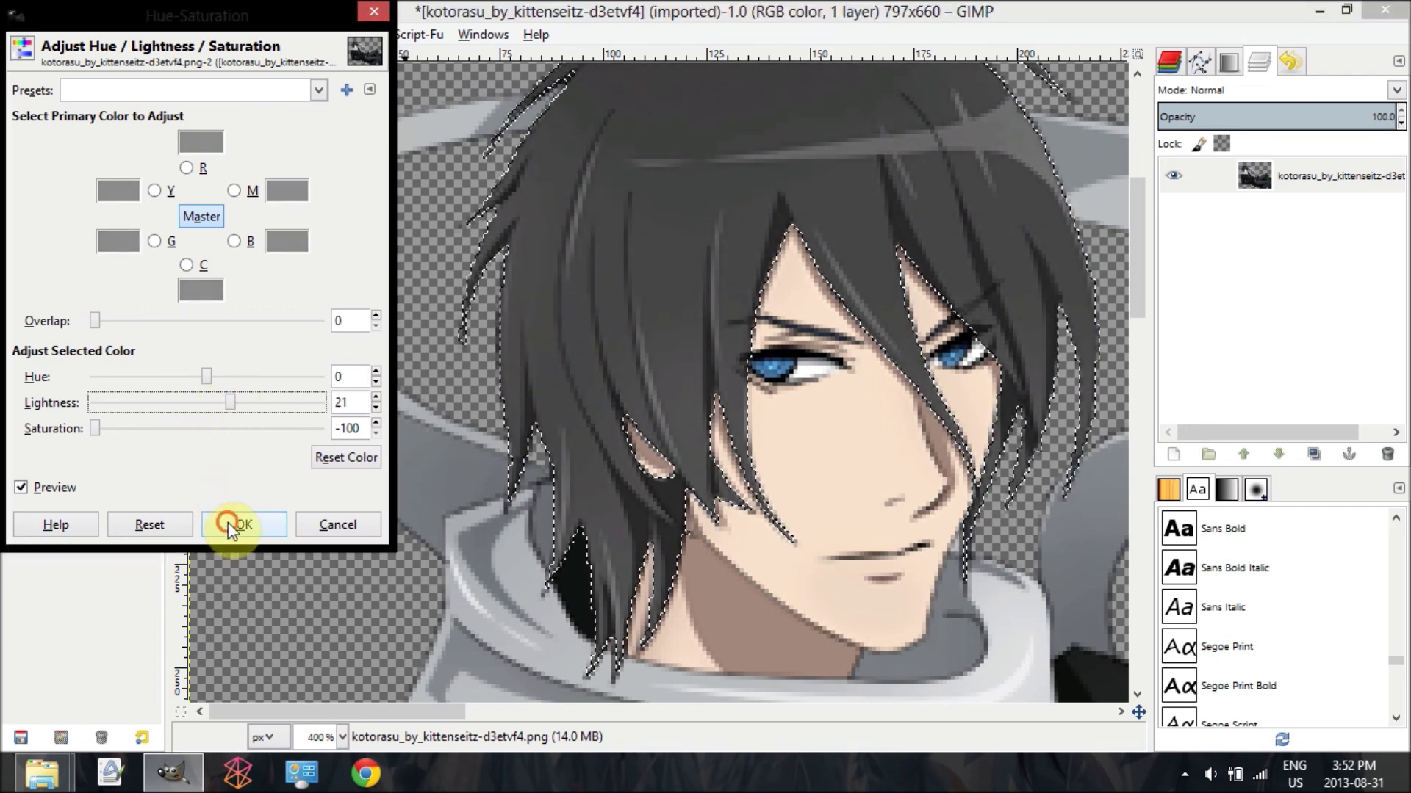
Step: Adjust the selected hair with Brightness-Contrast, setting brightness to 24 and contrast to 23
{"action": "mouse_move", "coordinate": [1140, 284]}
{"action": "left_mouse_down"}
{"action": "mouse_move", "coordinate": [1143, 259]}
{"action": "mouse_move", "coordinate": [1150, 286]}
{"action": "left_mouse_up"}
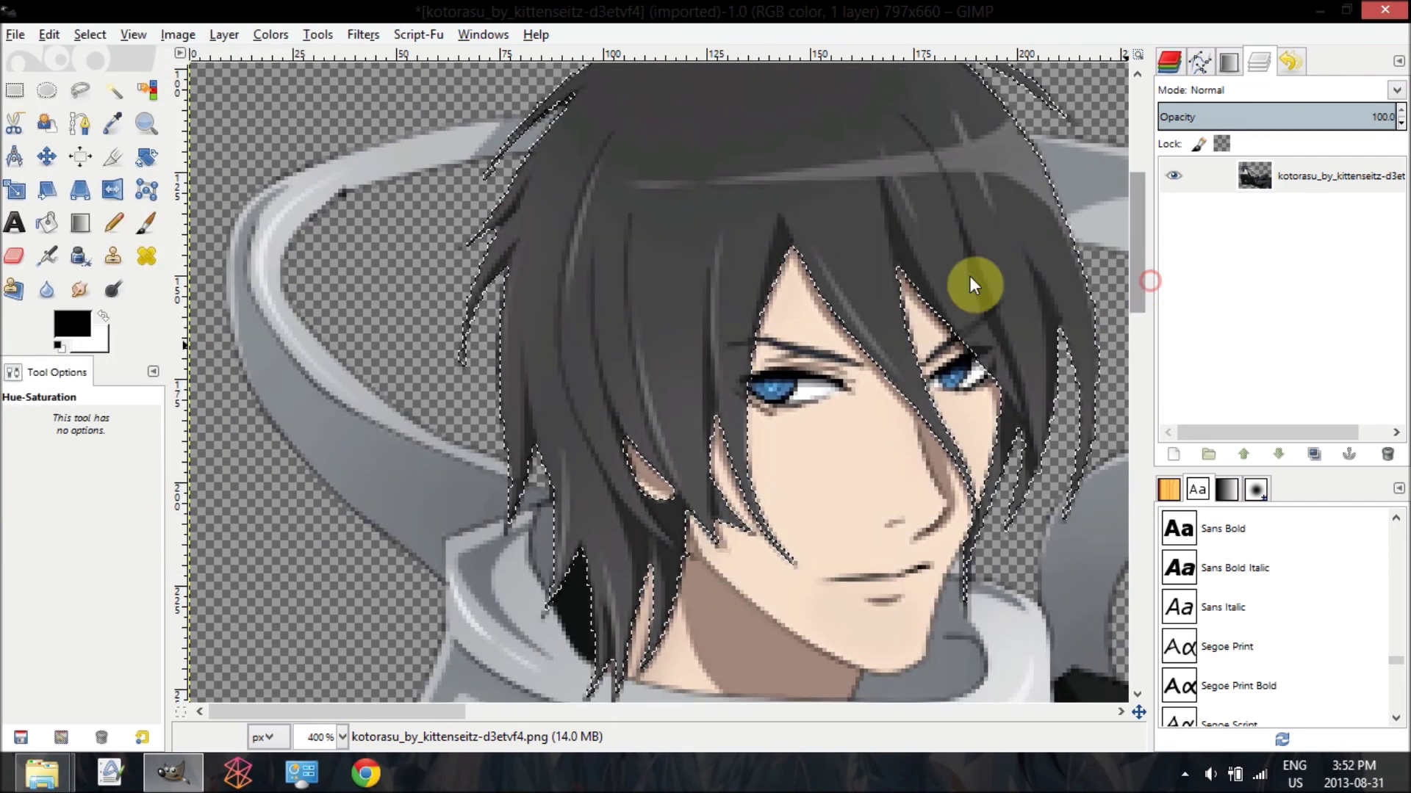
{"action": "left_click", "coordinate": [274, 34]}
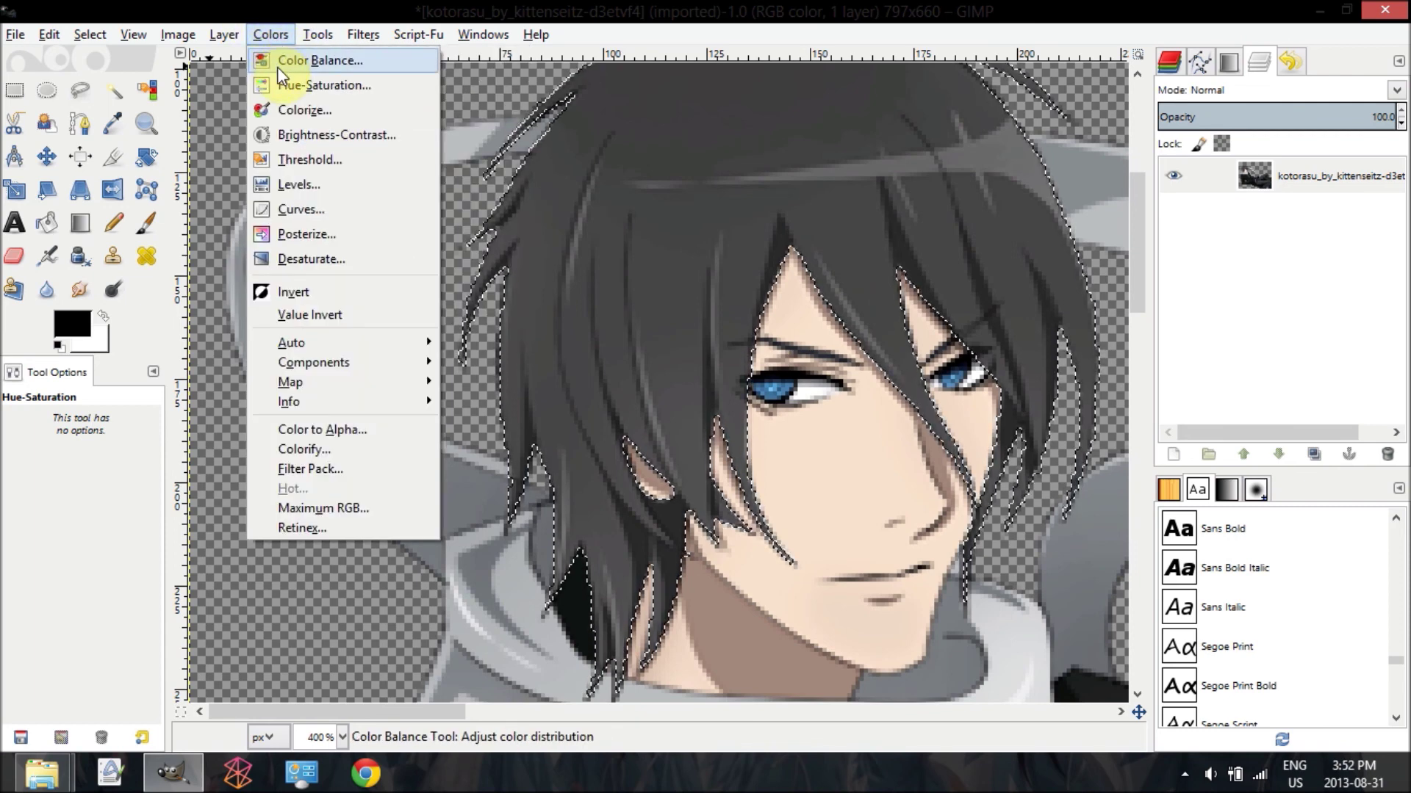
{"action": "left_click", "coordinate": [319, 141]}
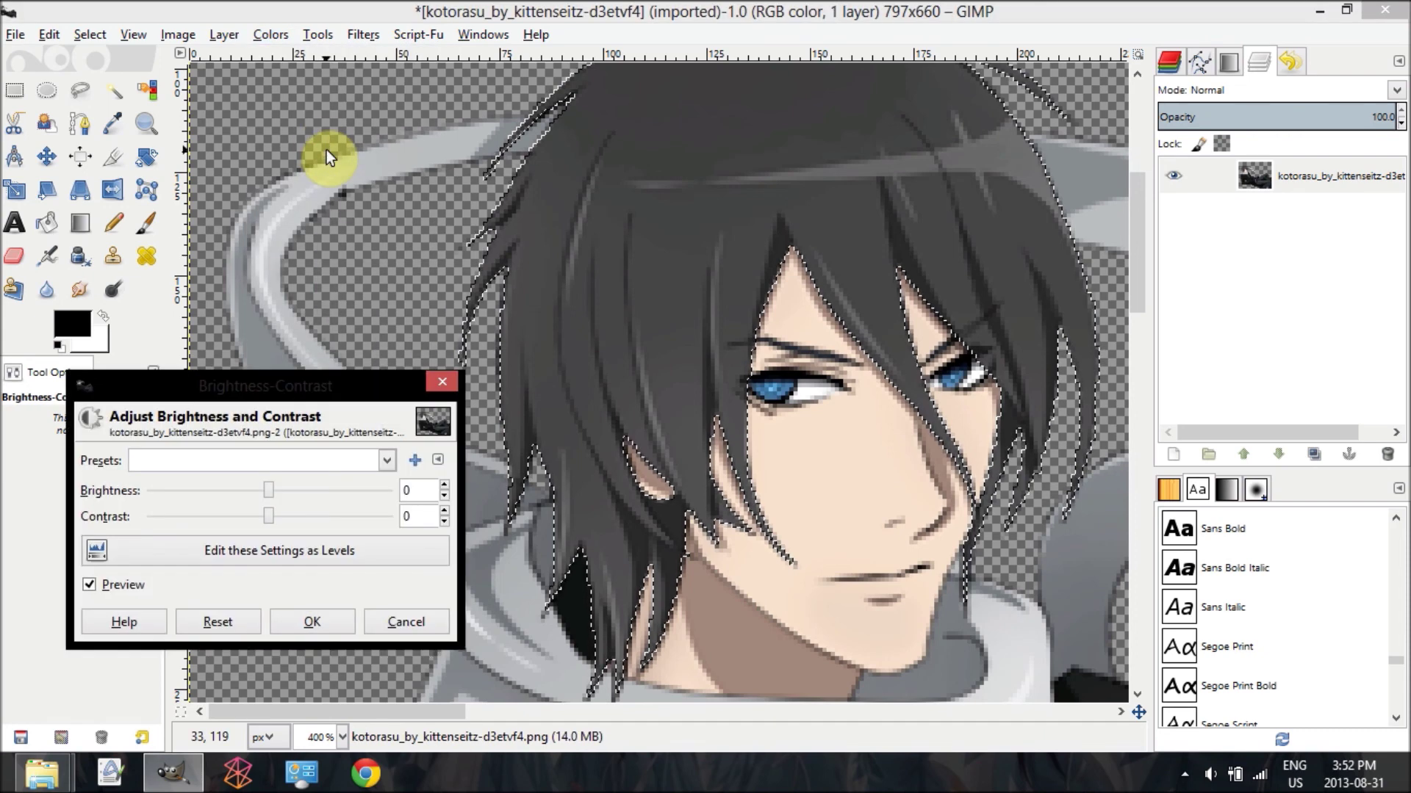
{"action": "left_click_drag", "start_coordinate": [266, 494], "coordinate": [273, 491]}
{"action": "left_click", "coordinate": [266, 518]}
{"action": "left_click", "coordinate": [276, 514]}
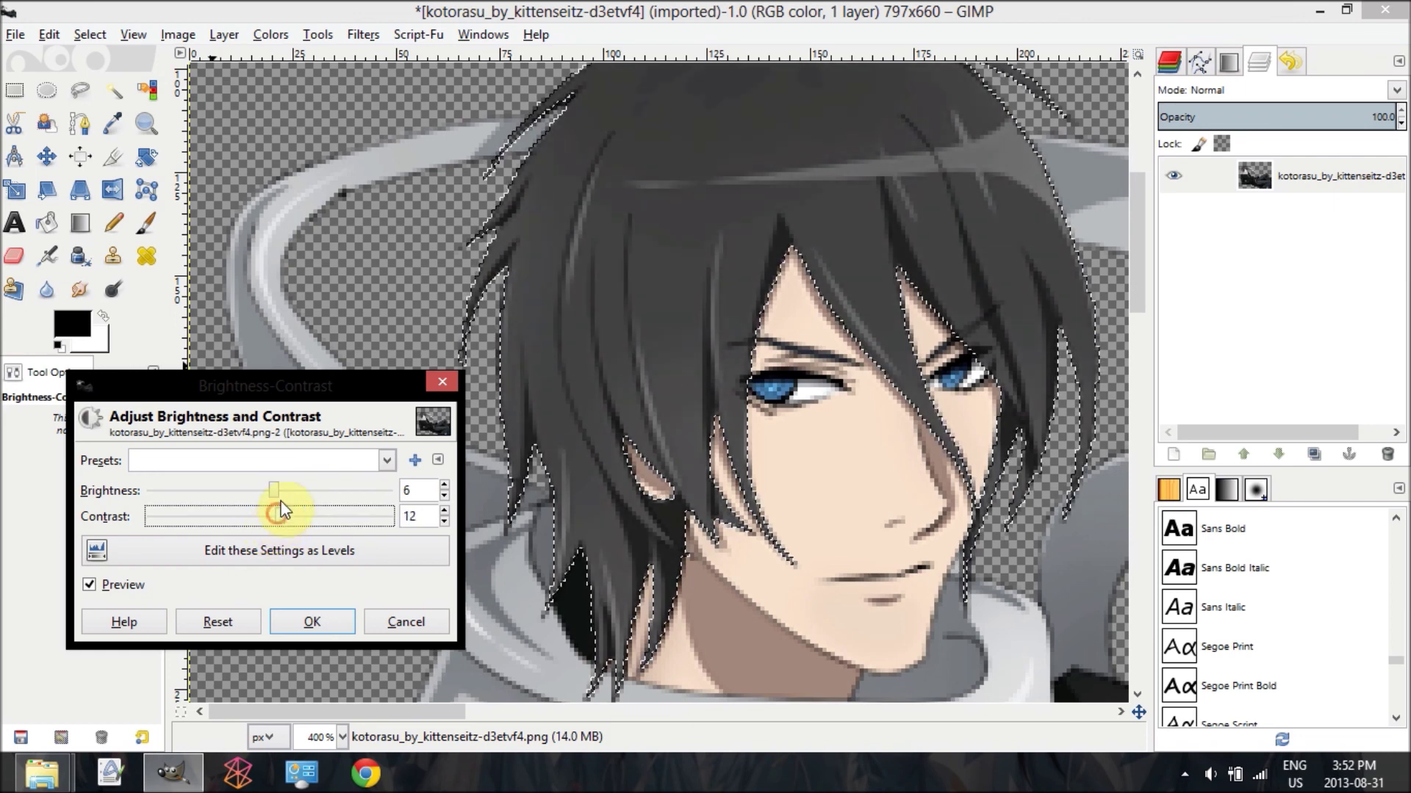
{"action": "mouse_move", "coordinate": [280, 494]}
{"action": "left_mouse_down"}
{"action": "mouse_move", "coordinate": [298, 495]}
{"action": "mouse_move", "coordinate": [285, 497]}
{"action": "mouse_move", "coordinate": [292, 519]}
{"action": "mouse_move", "coordinate": [296, 502]}
{"action": "left_mouse_up"}
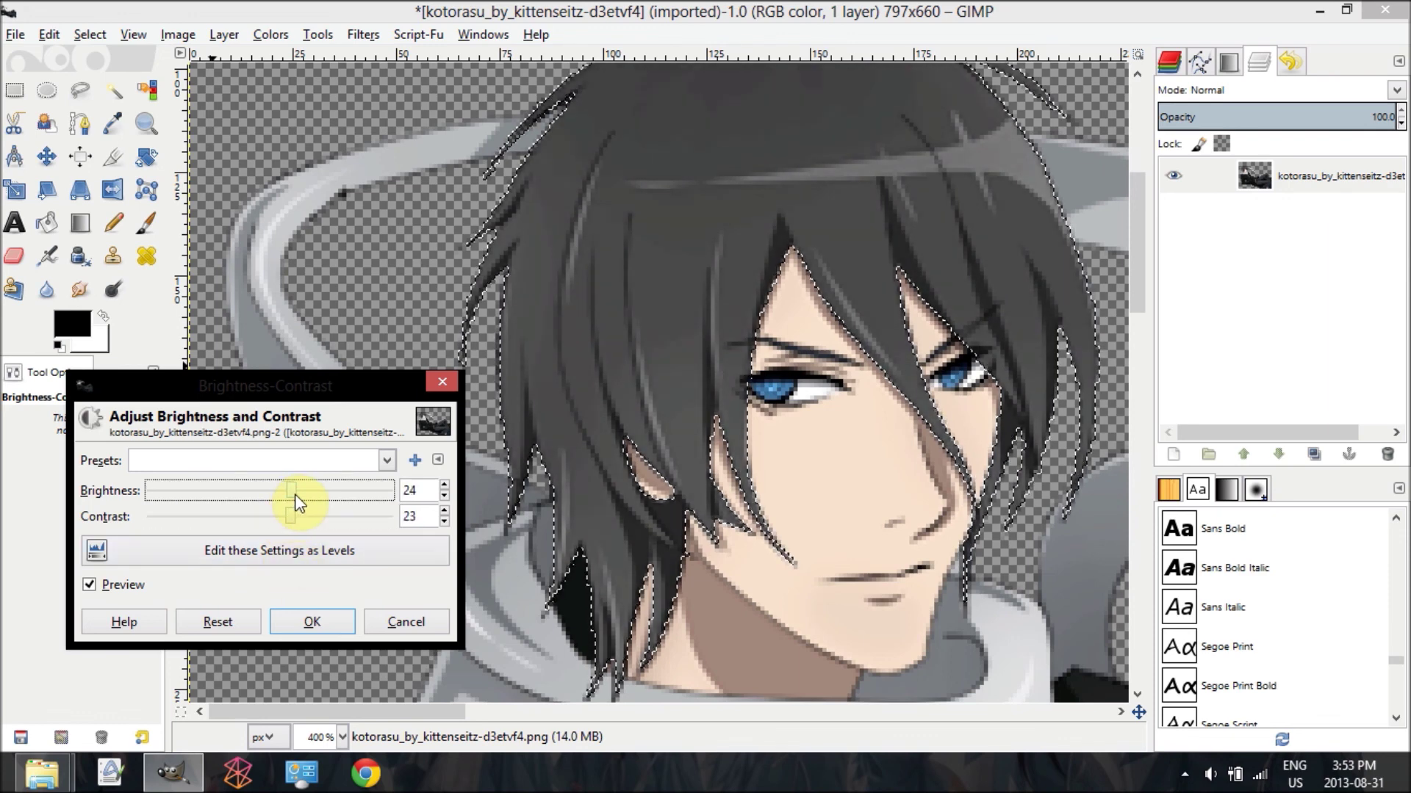
{"action": "left_click", "coordinate": [297, 623]}
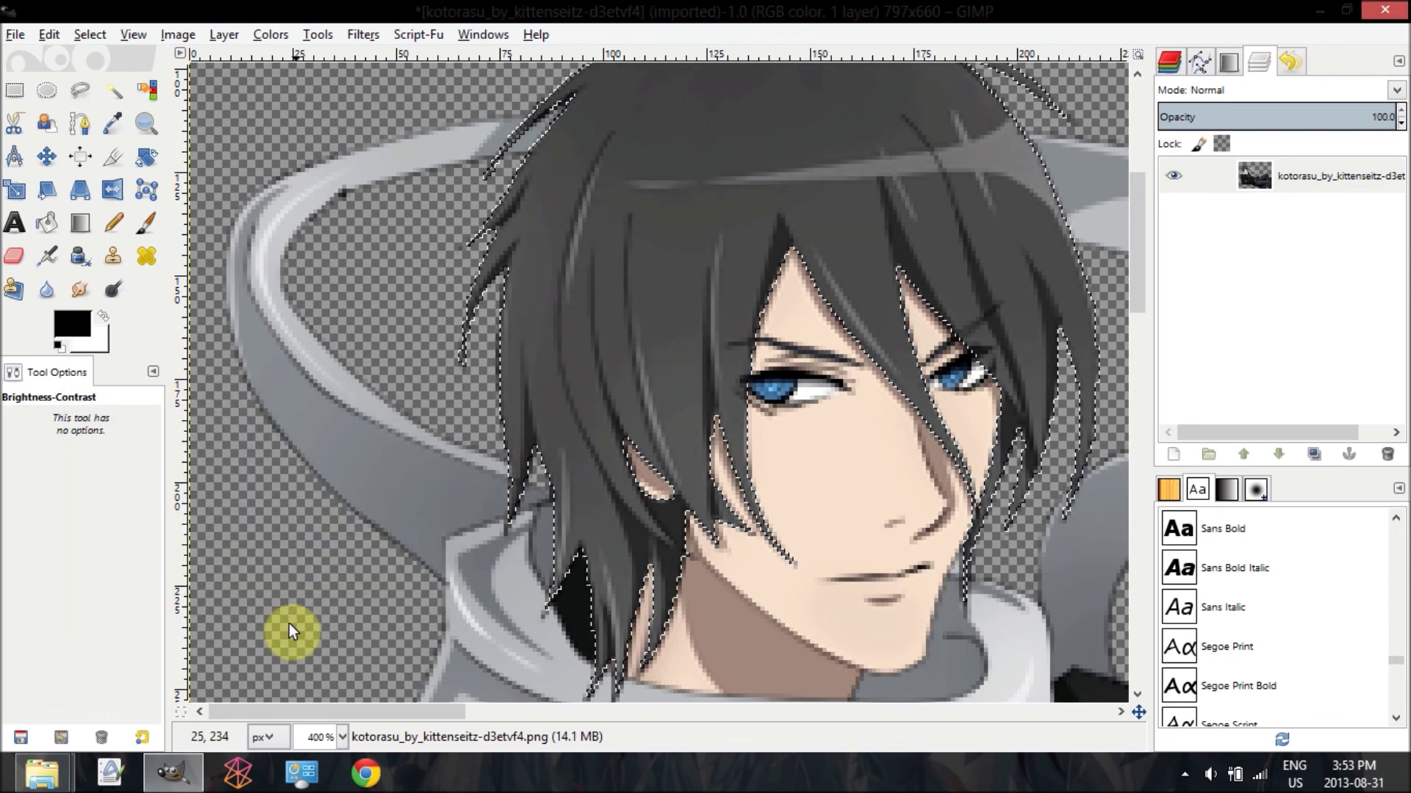
Step: Examine the grey hair and its edges at 100%, 400% and 200% zoom
{"action": "left_click", "coordinate": [343, 737]}
{"action": "left_click", "coordinate": [328, 615]}
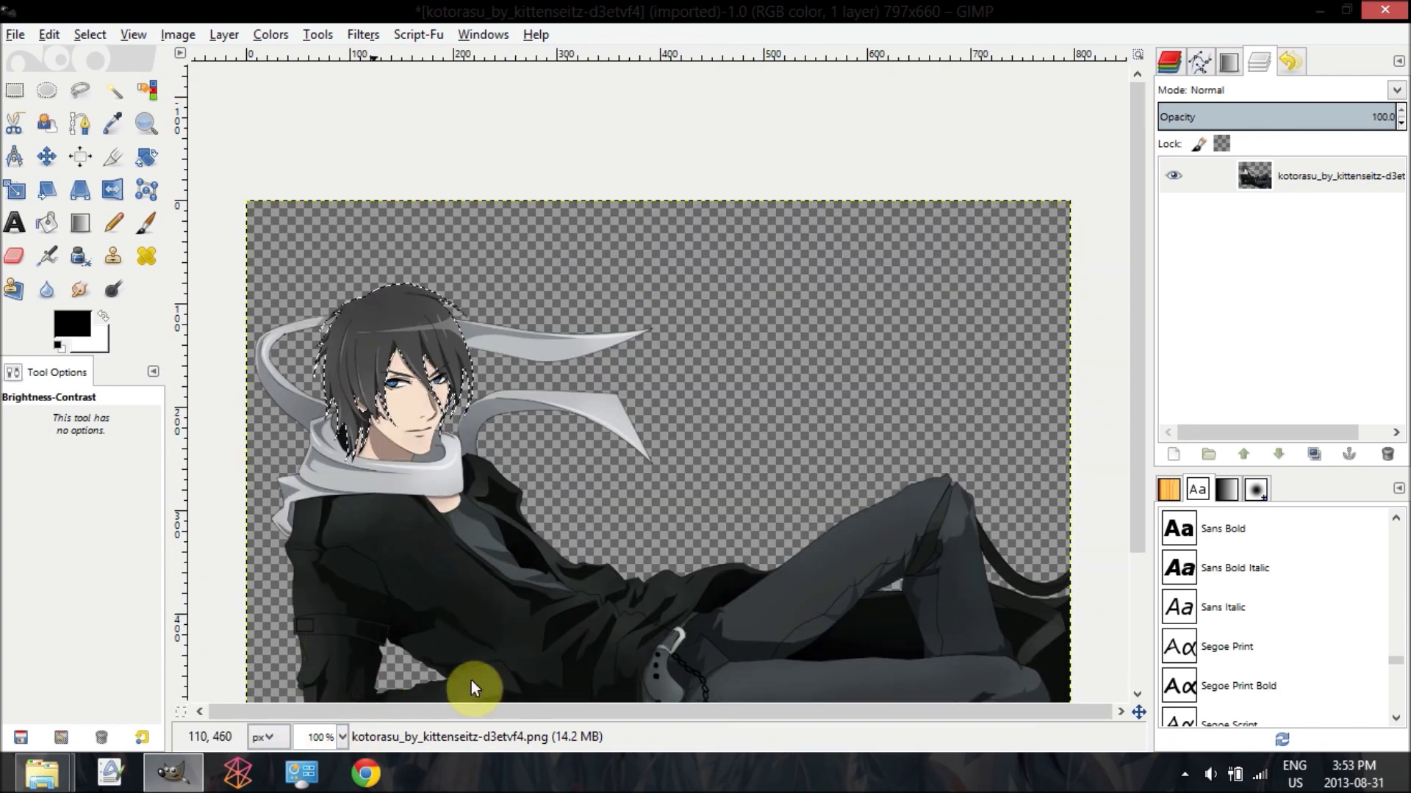
{"action": "left_click", "coordinate": [342, 736]}
{"action": "left_click", "coordinate": [322, 585]}
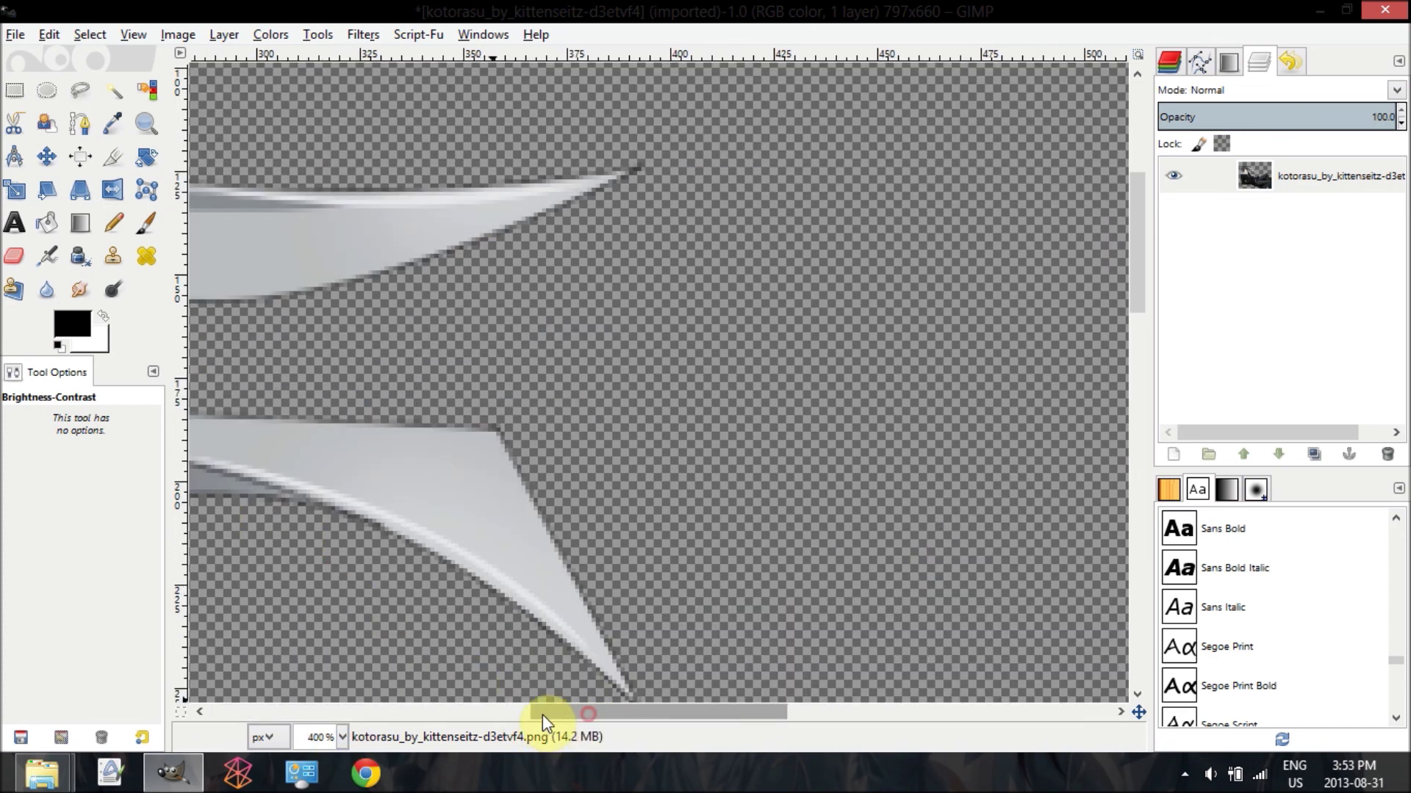
{"action": "left_click_drag", "start_coordinate": [543, 714], "coordinate": [403, 698]}
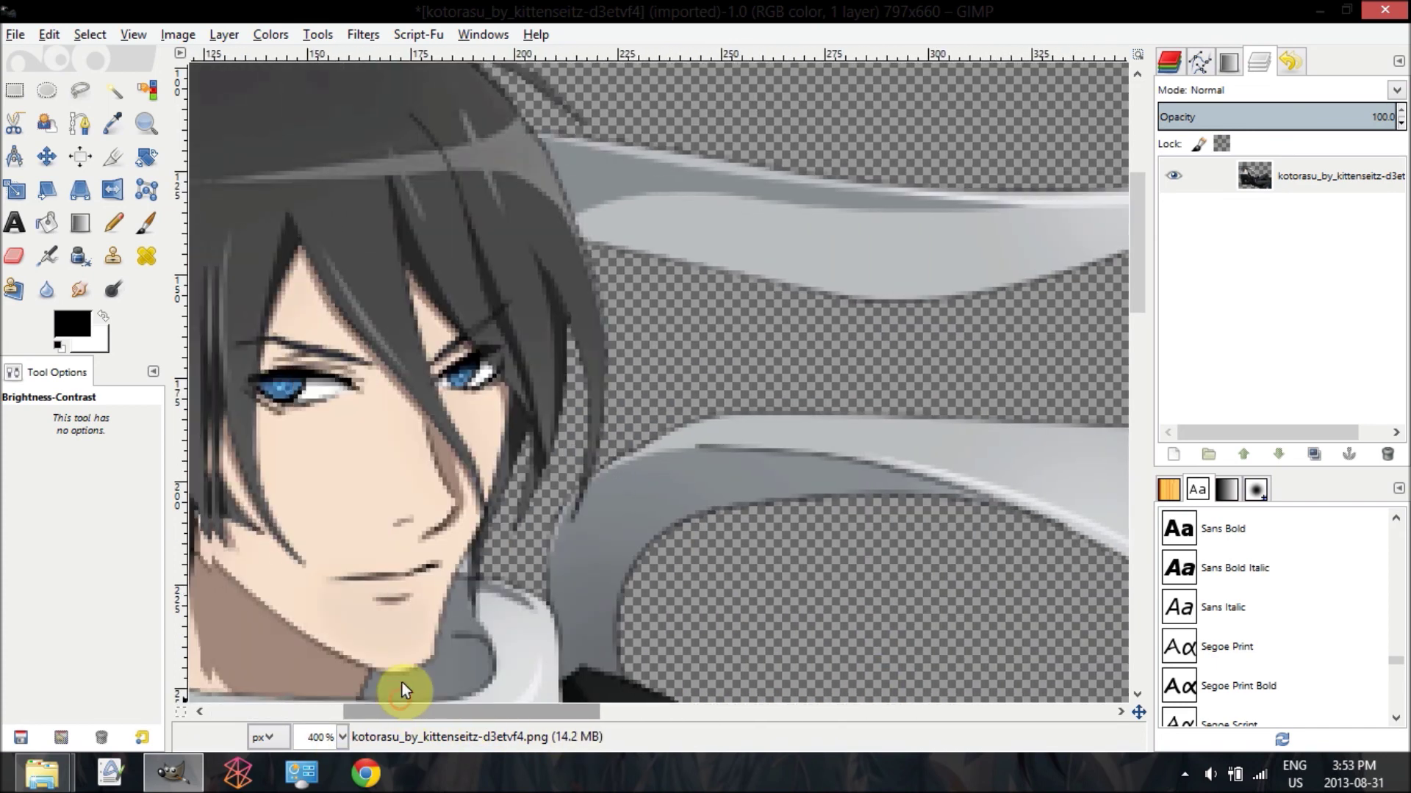
{"action": "left_click", "coordinate": [343, 736]}
{"action": "left_click", "coordinate": [332, 596]}
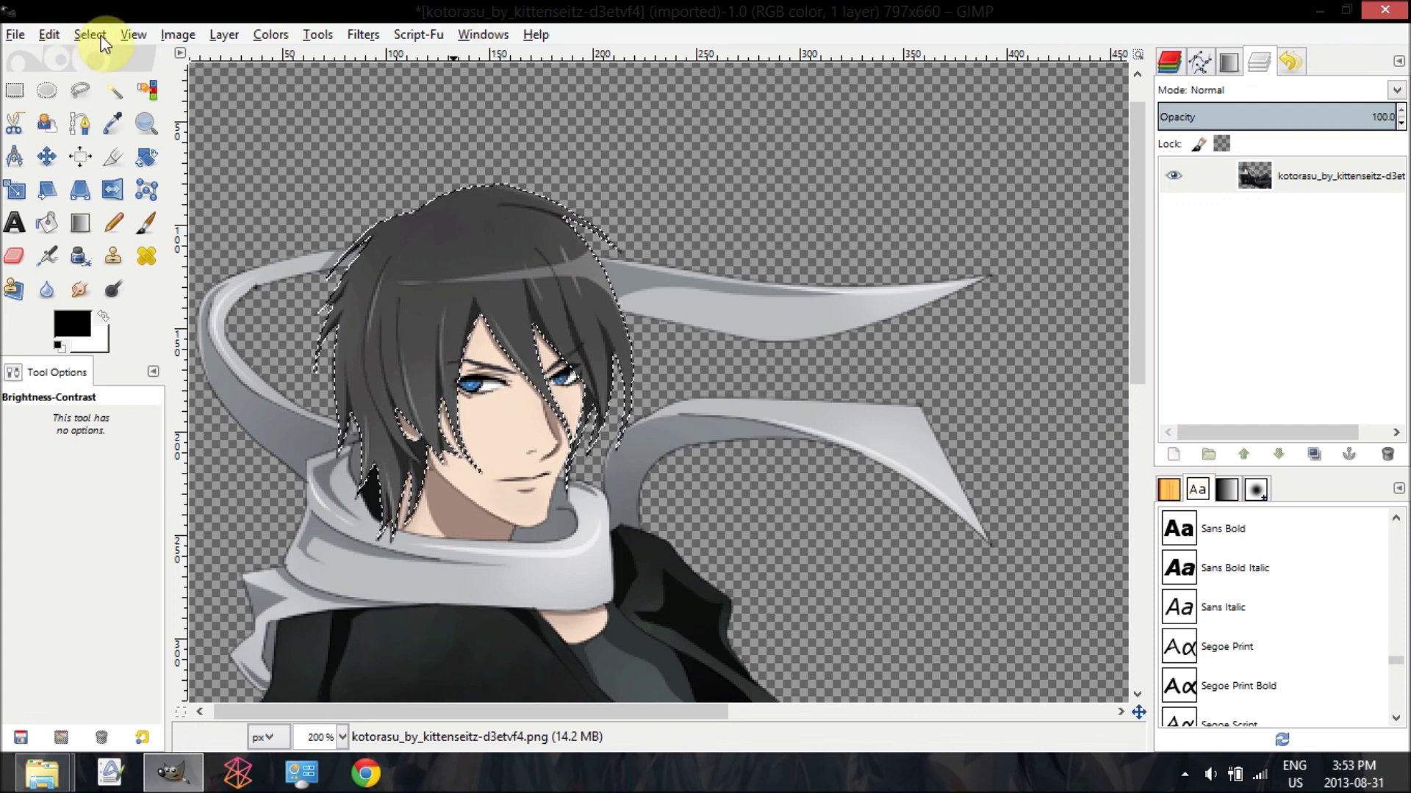
Step: Add a new layer of 797 × 660 px with transparency as the fill type
{"action": "left_click", "coordinate": [47, 36]}
{"action": "left_click", "coordinate": [47, 36]}
{"action": "left_click", "coordinate": [47, 37]}
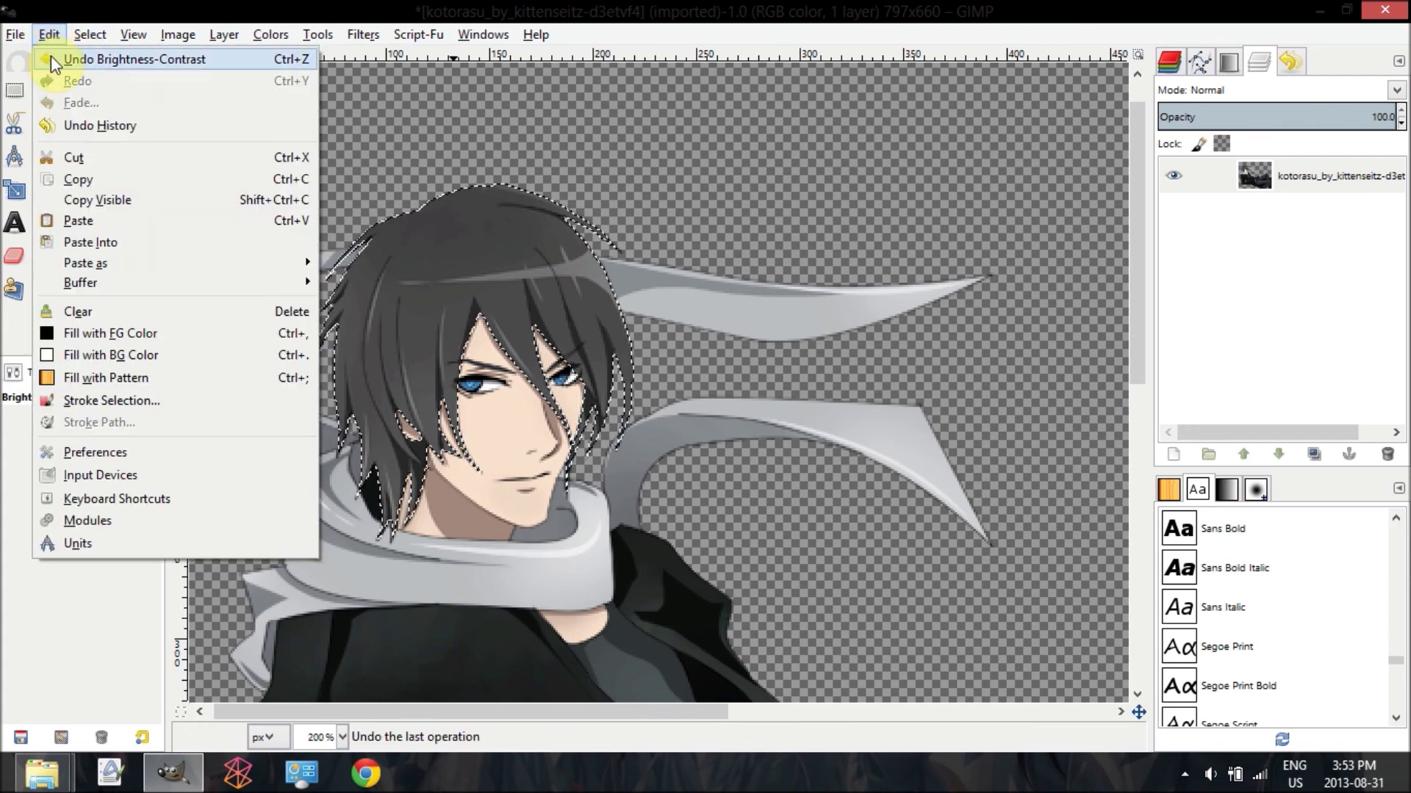
{"action": "left_click", "coordinate": [101, 39]}
{"action": "left_click", "coordinate": [140, 39]}
{"action": "mouse_move", "coordinate": [187, 42]}
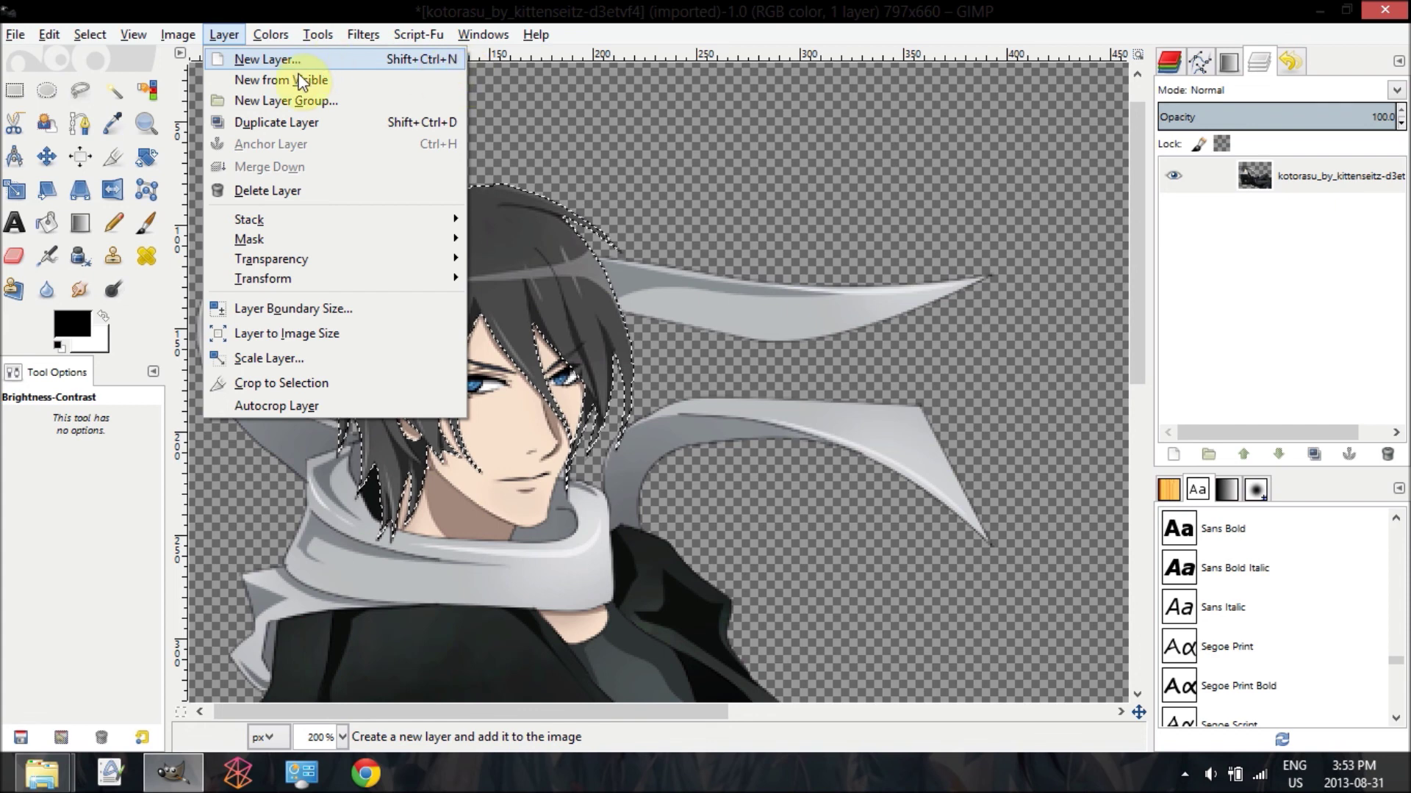
{"action": "key", "text": "Escape"}
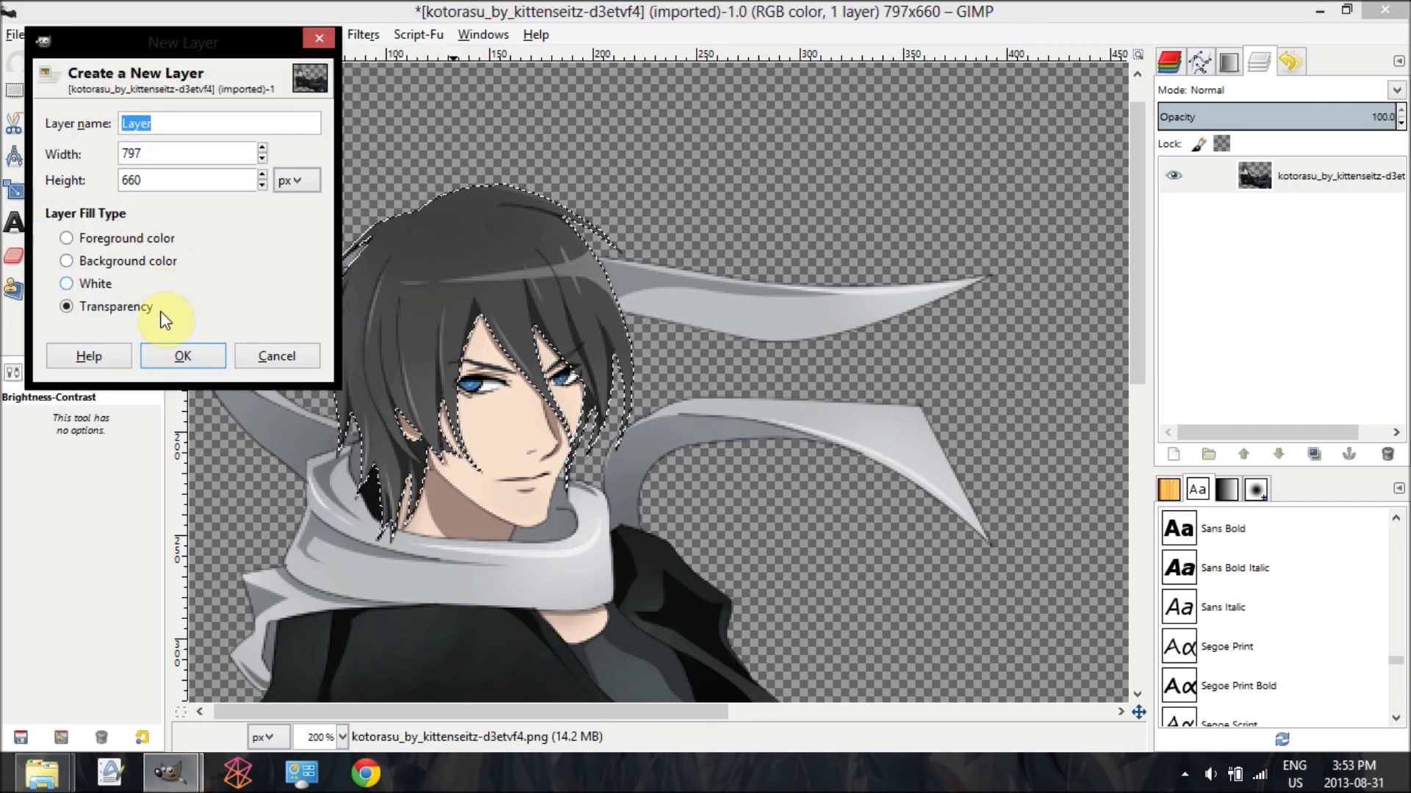
{"action": "left_click", "coordinate": [173, 357]}
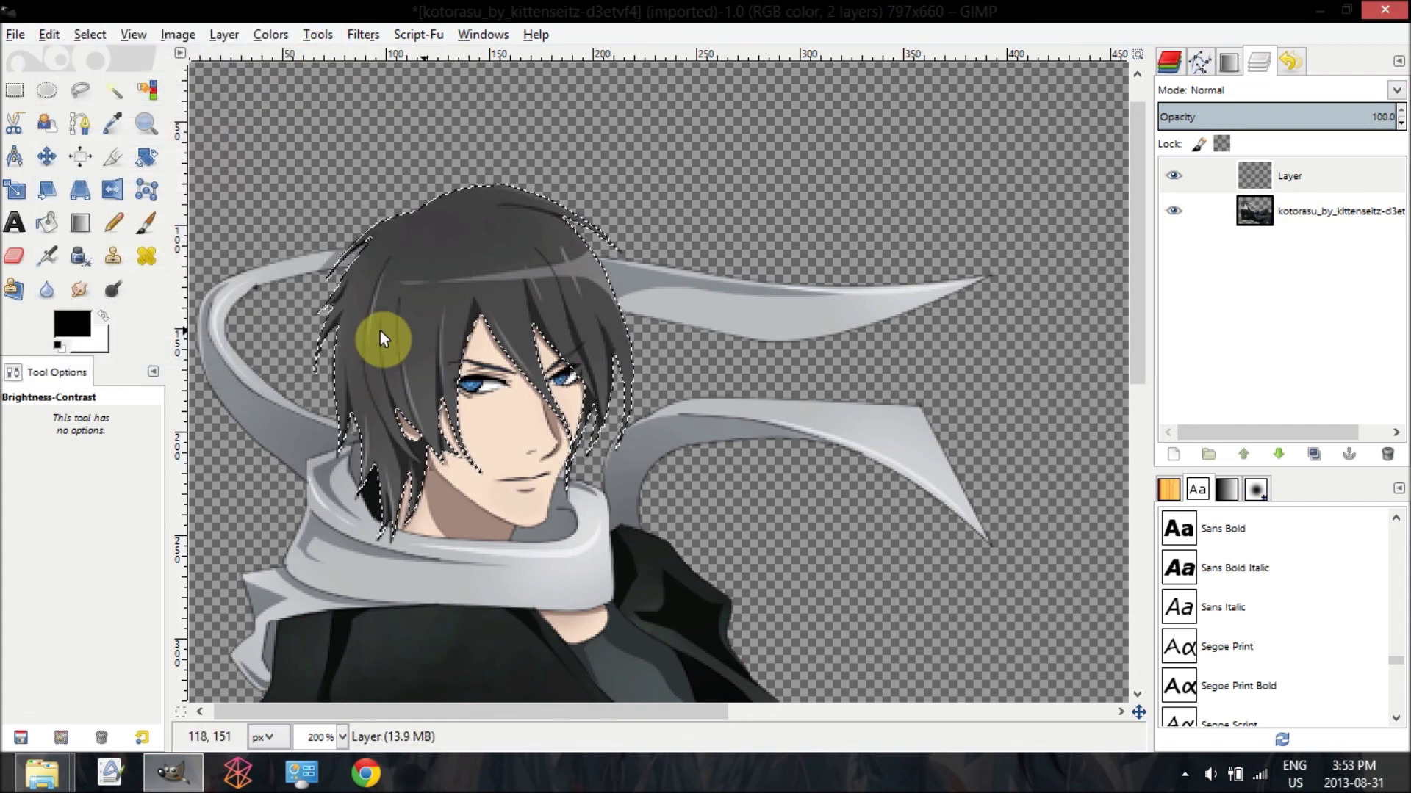
Step: Set the foreground color to red d00000 and bucket-fill the hair selection with it on the new layer
{"action": "left_click", "coordinate": [80, 331]}
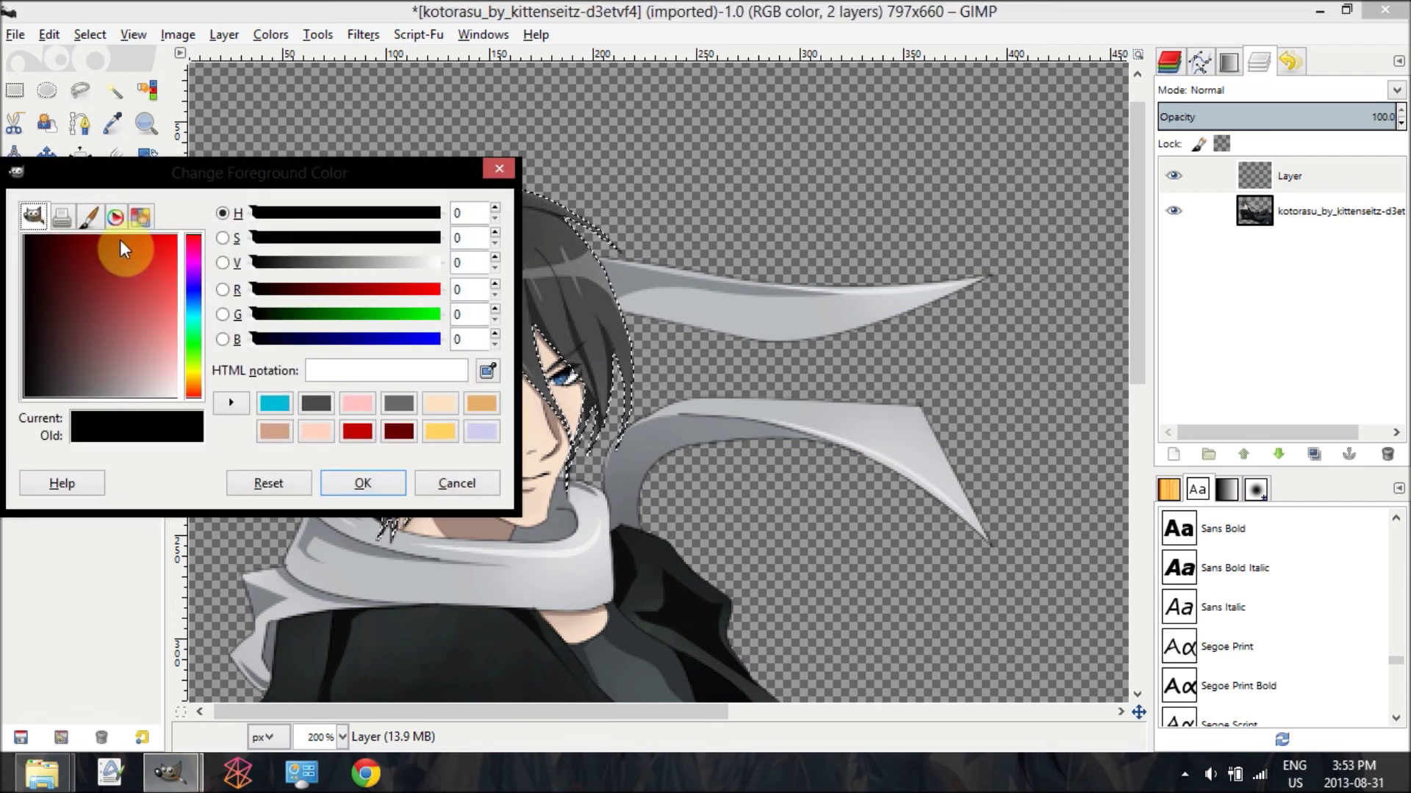
{"action": "mouse_move", "coordinate": [131, 240]}
{"action": "left_mouse_down"}
{"action": "mouse_move", "coordinate": [160, 209]}
{"action": "mouse_move", "coordinate": [147, 211]}
{"action": "left_mouse_up"}
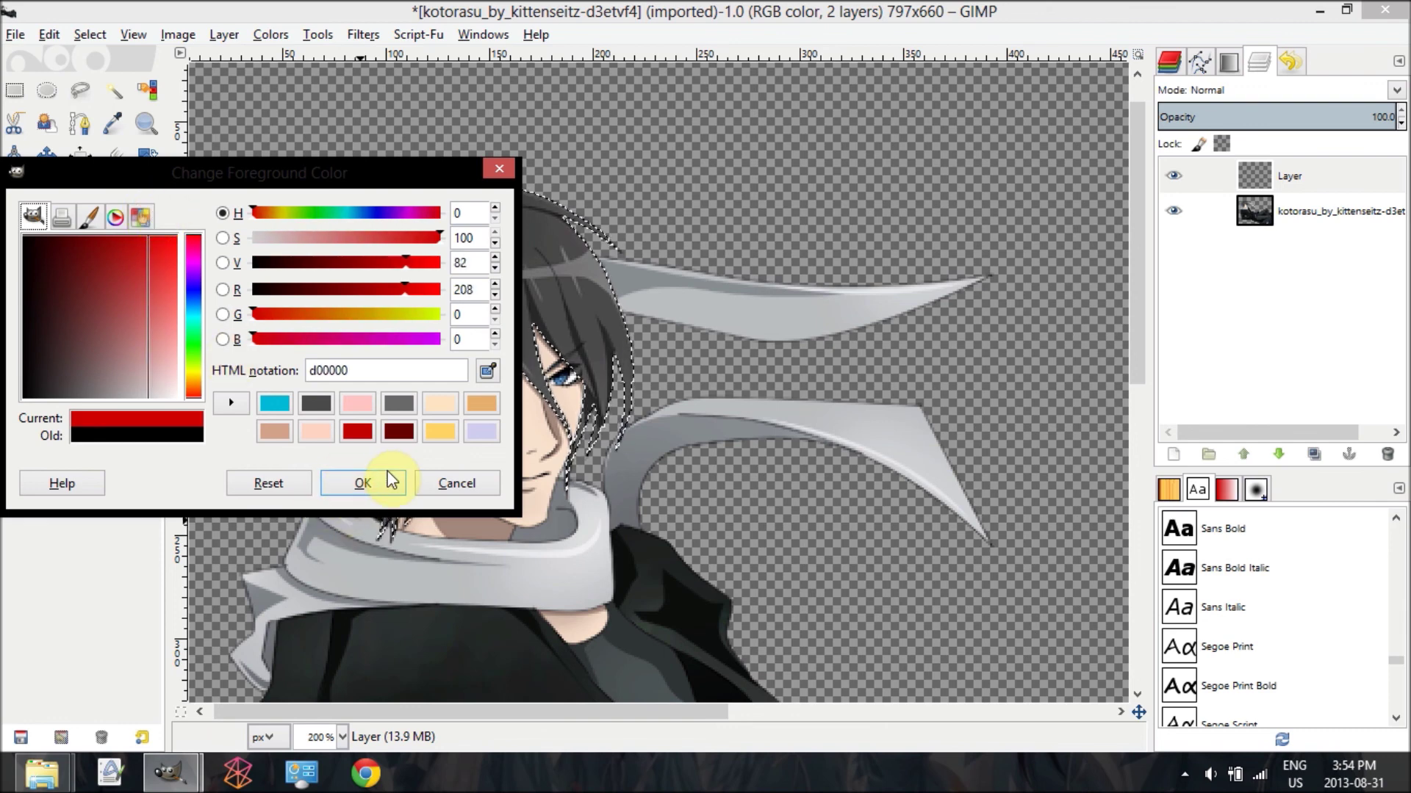
{"action": "left_click", "coordinate": [364, 483]}
{"action": "left_click", "coordinate": [46, 223]}
{"action": "left_click", "coordinate": [46, 223]}
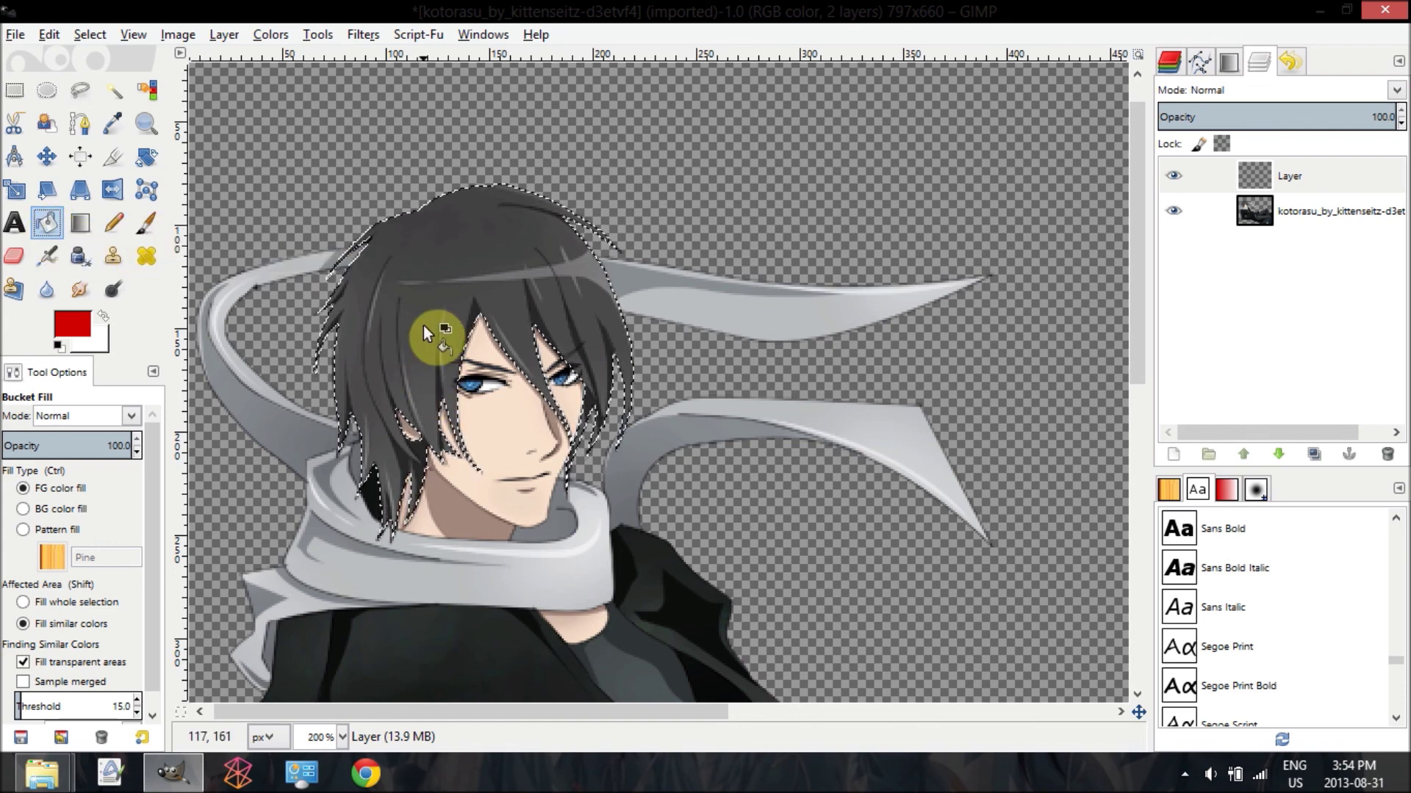
{"action": "left_click", "coordinate": [427, 349]}
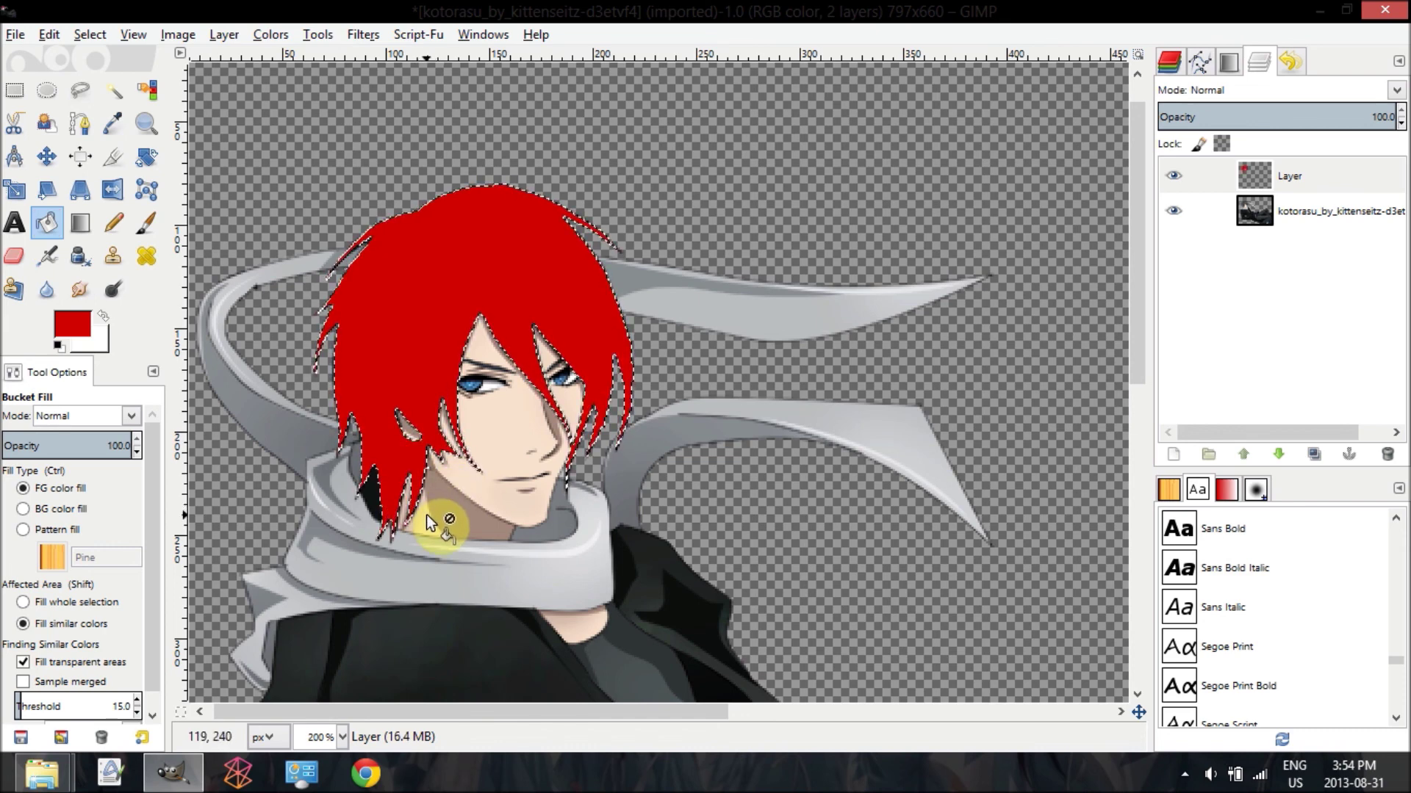
Step: Clear the hair selection and set the red fill layer to Overlay mode with 79.2 opacity
{"action": "left_click", "coordinate": [88, 35]}
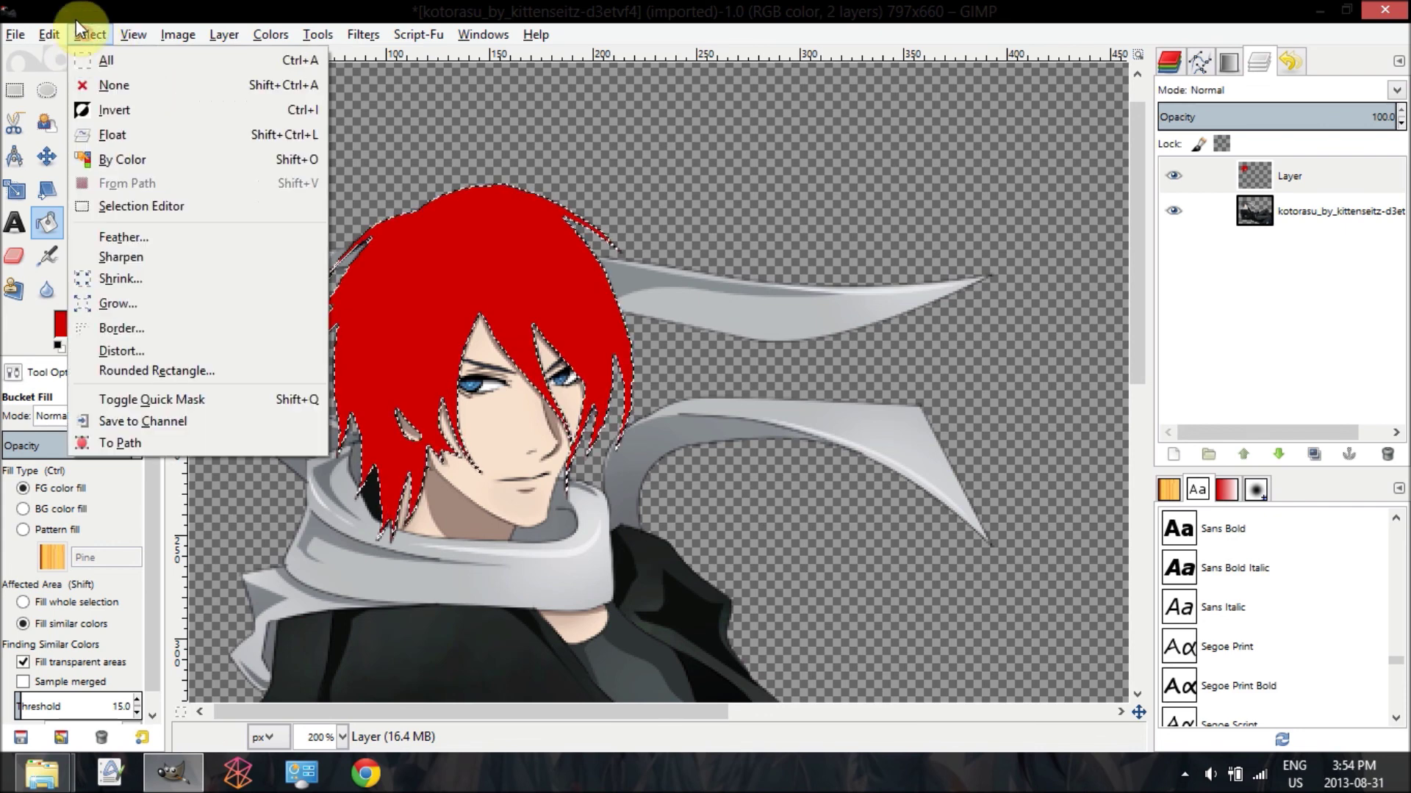
{"action": "left_click", "coordinate": [103, 86]}
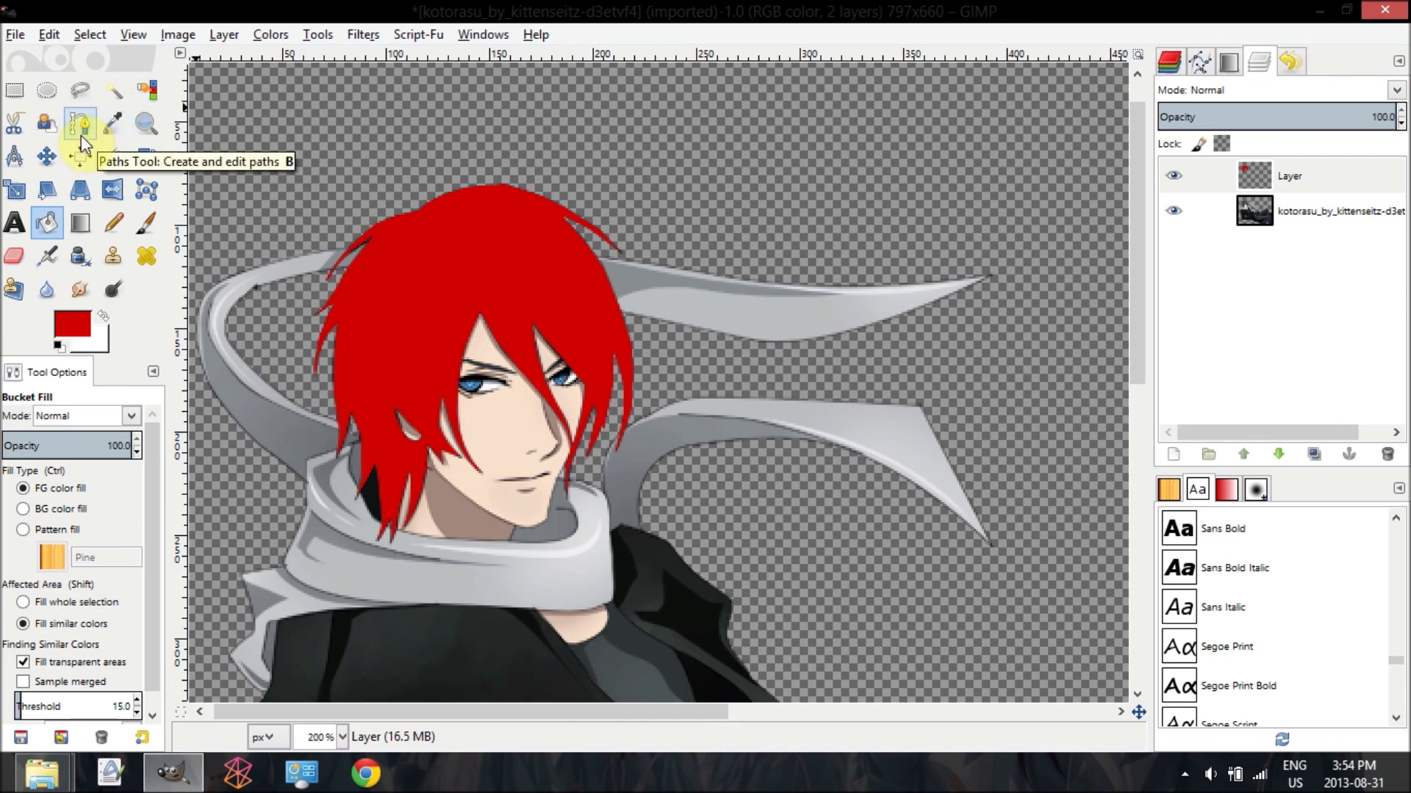
{"action": "left_click", "coordinate": [1343, 165]}
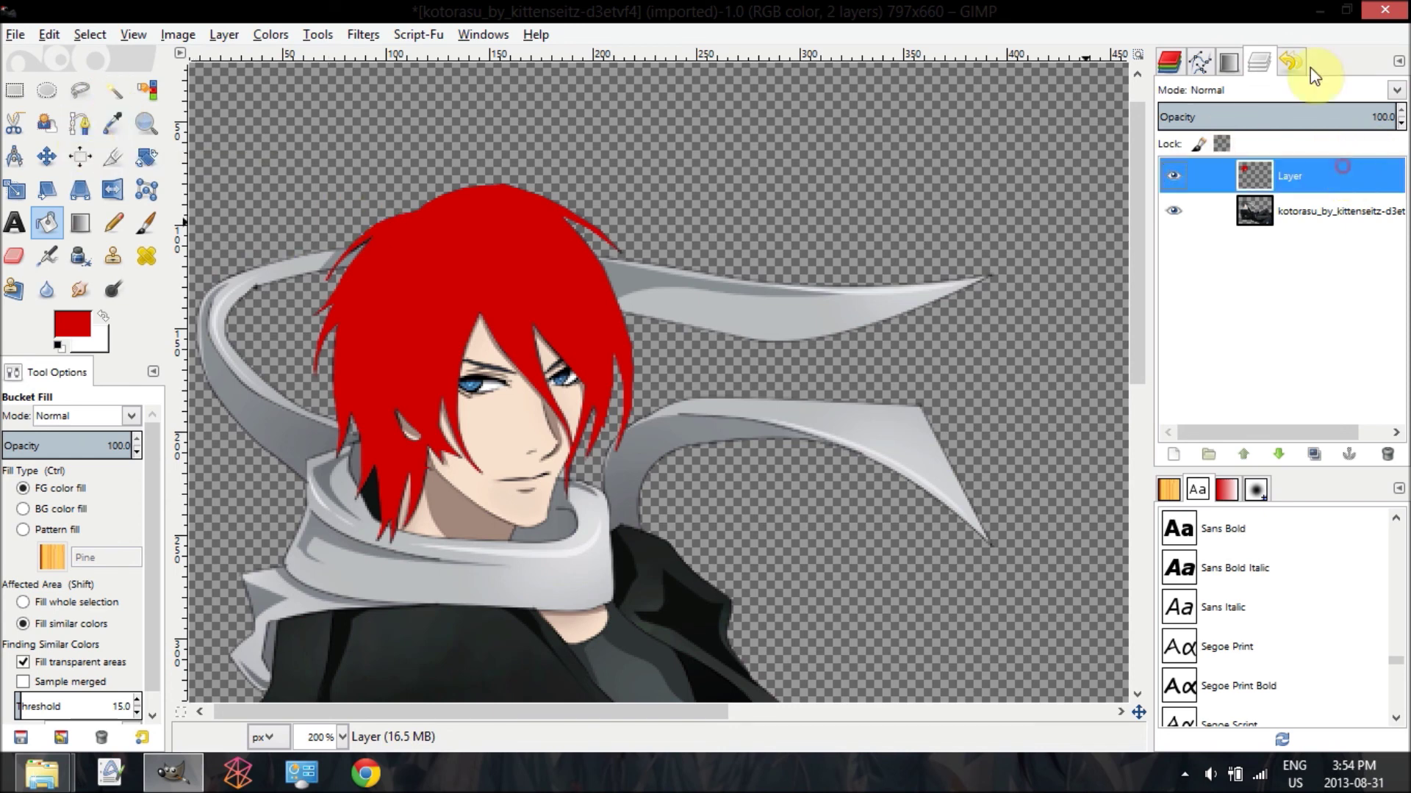
{"action": "left_click", "coordinate": [1316, 91]}
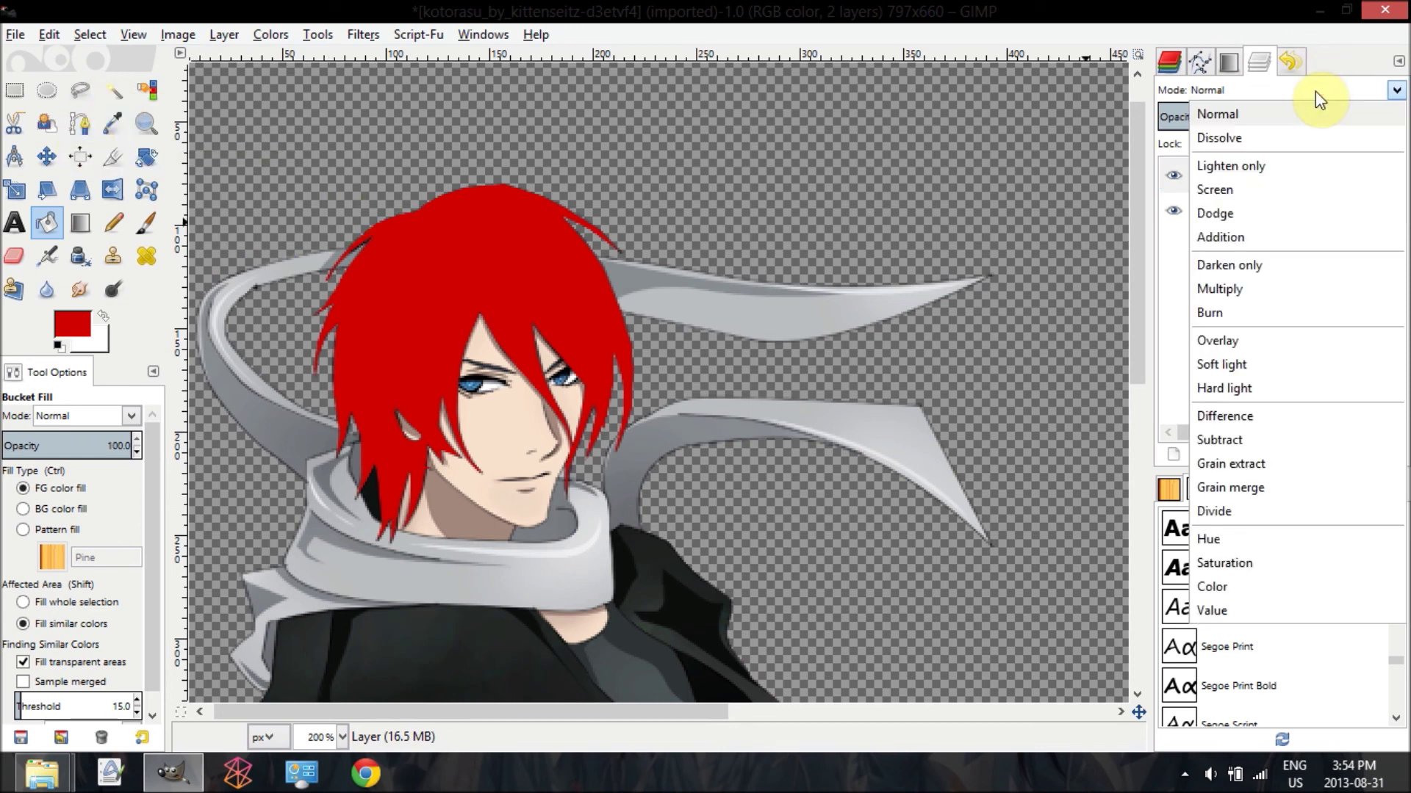
{"action": "left_click", "coordinate": [1242, 339]}
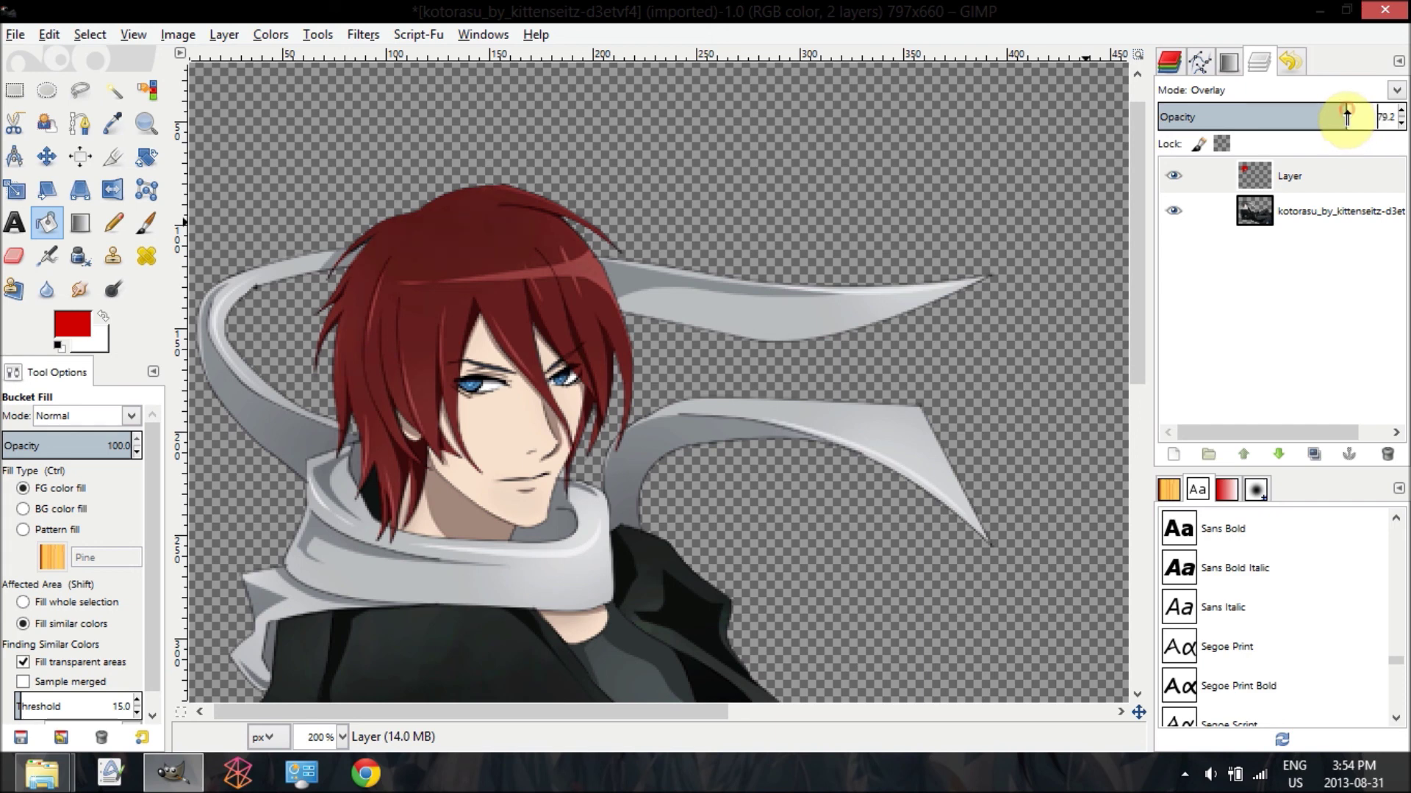
Step: Duplicate the red overlay layer and set the copy to Multiply mode with 62.8 opacity
{"action": "left_click", "coordinate": [1312, 456]}
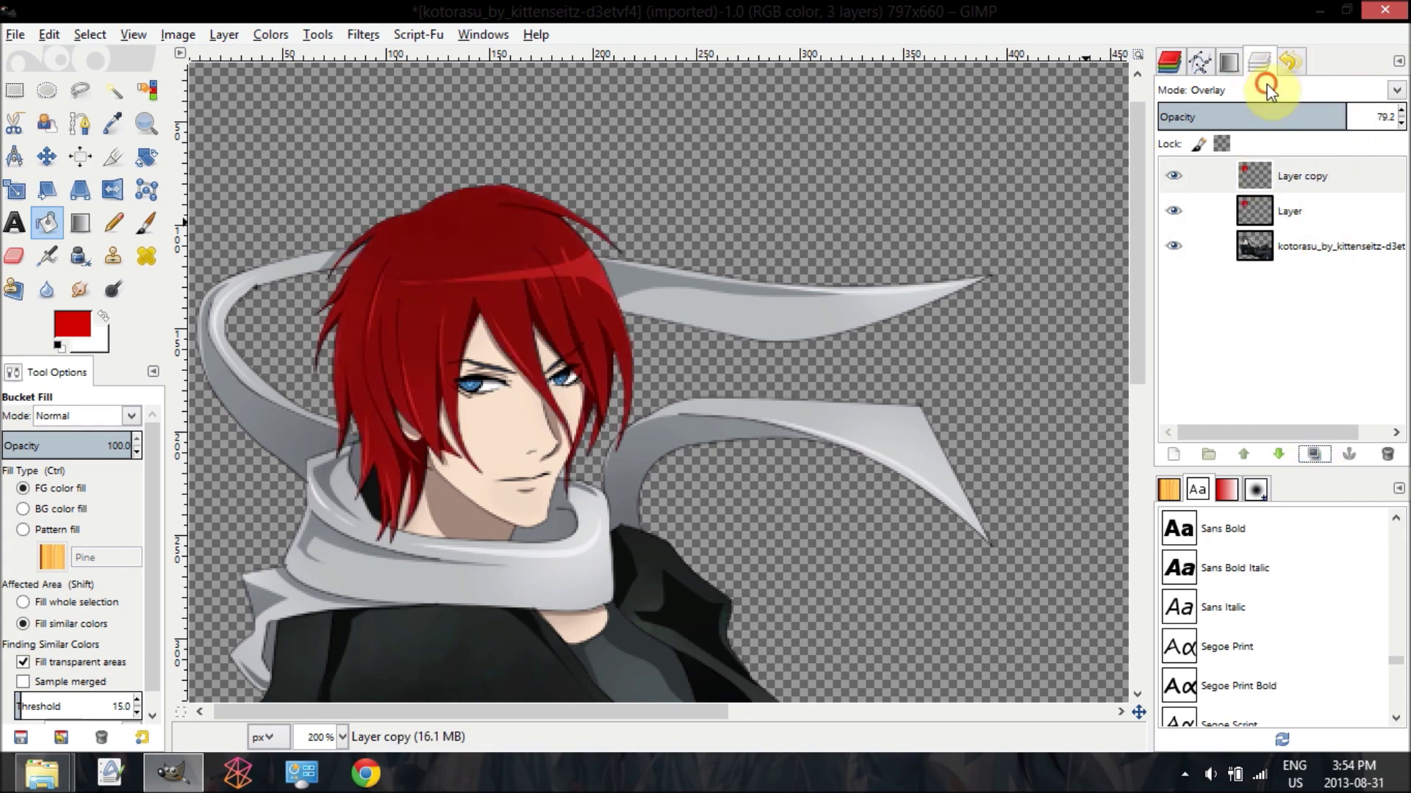
{"action": "left_click", "coordinate": [1269, 88]}
{"action": "left_click", "coordinate": [1325, 289]}
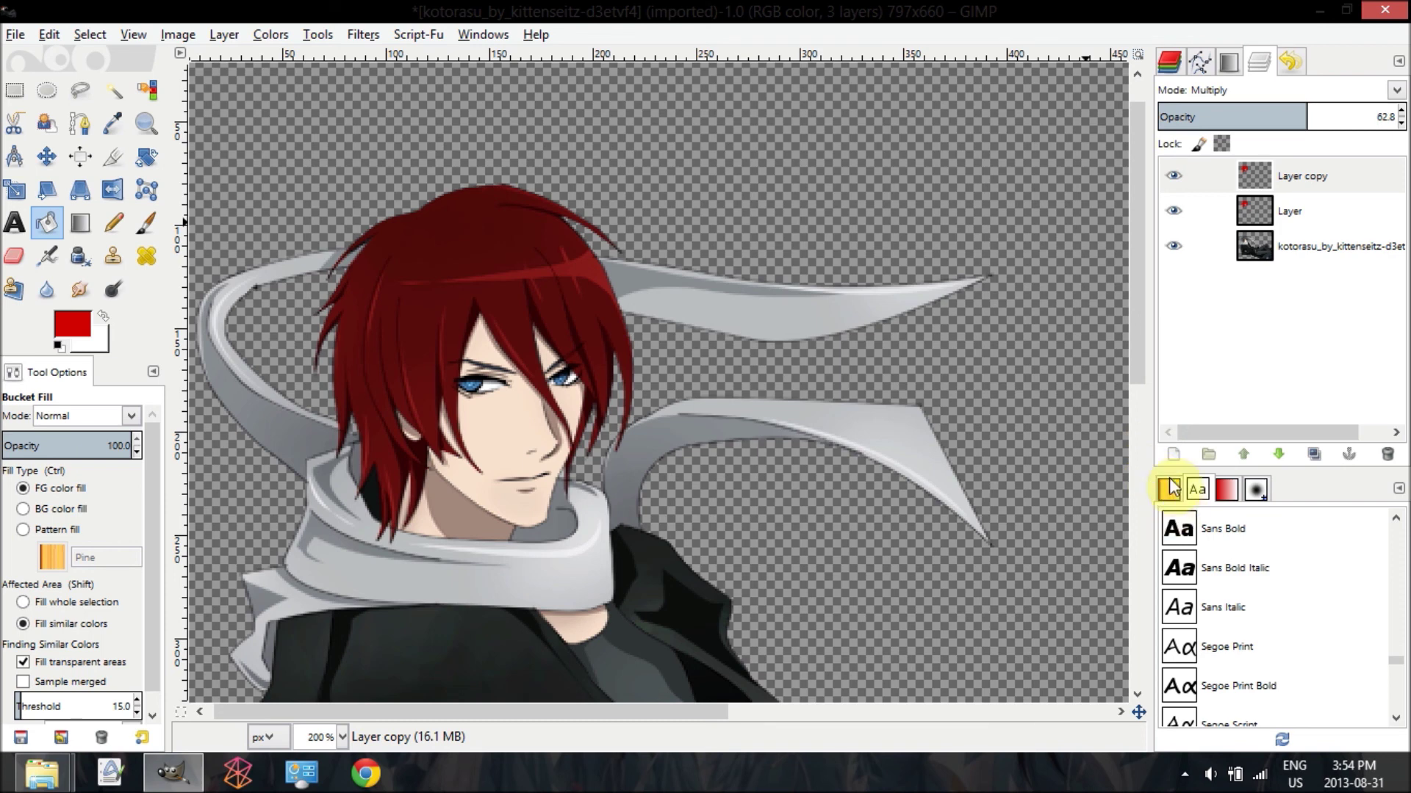
Step: Add a new 797 × 660 px transparent layer and set the foreground color to dark red 9f0000
{"action": "left_click", "coordinate": [1166, 453]}
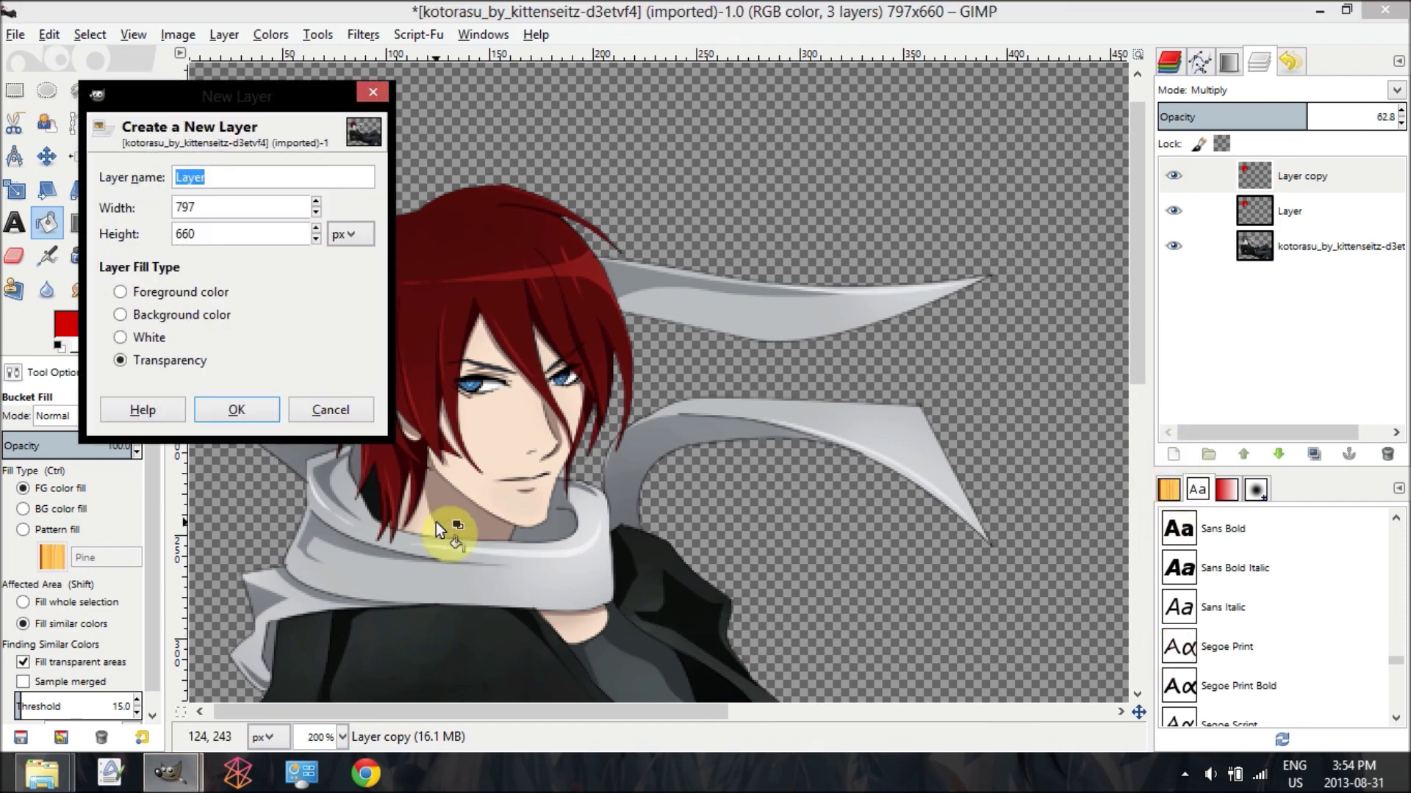
{"action": "left_click", "coordinate": [236, 410]}
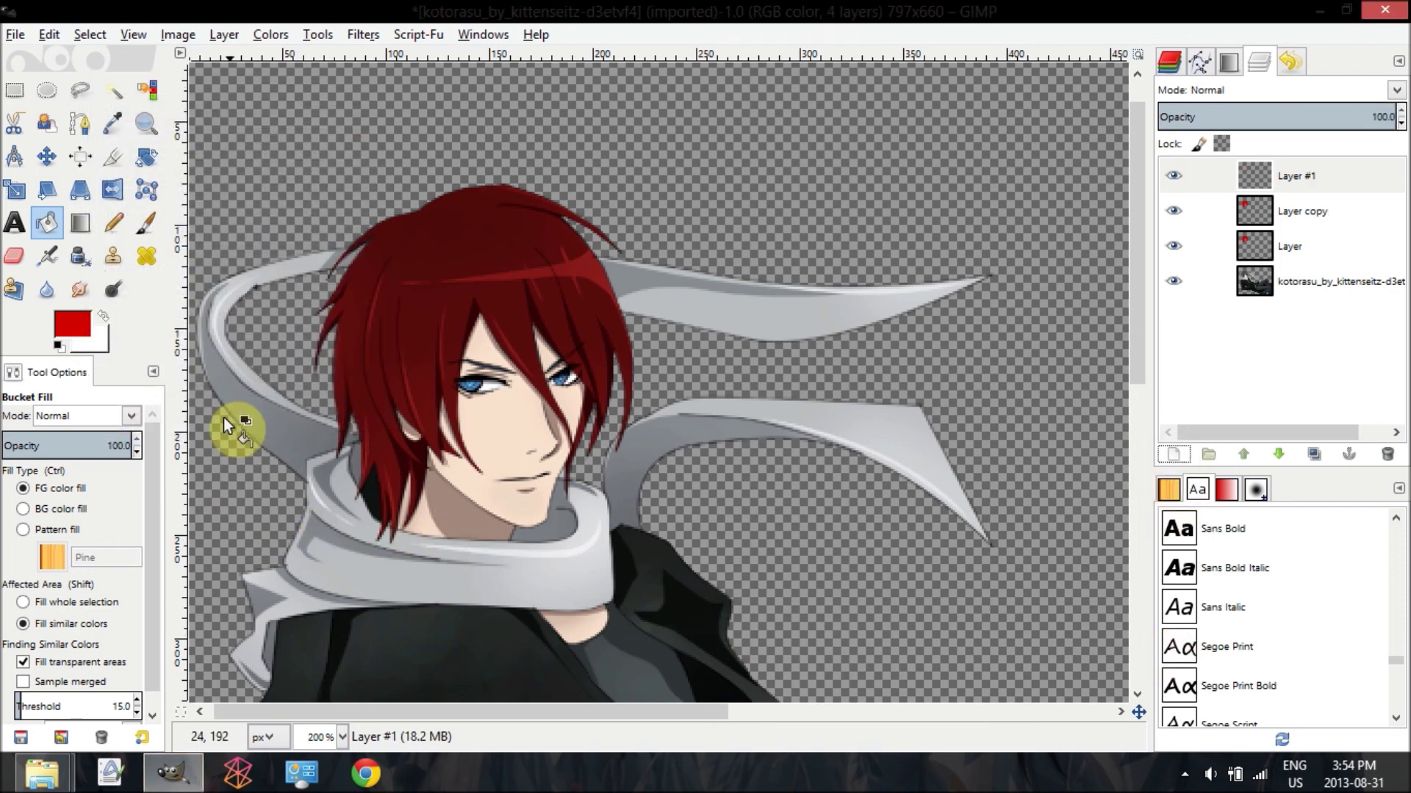
{"action": "left_click", "coordinate": [72, 323]}
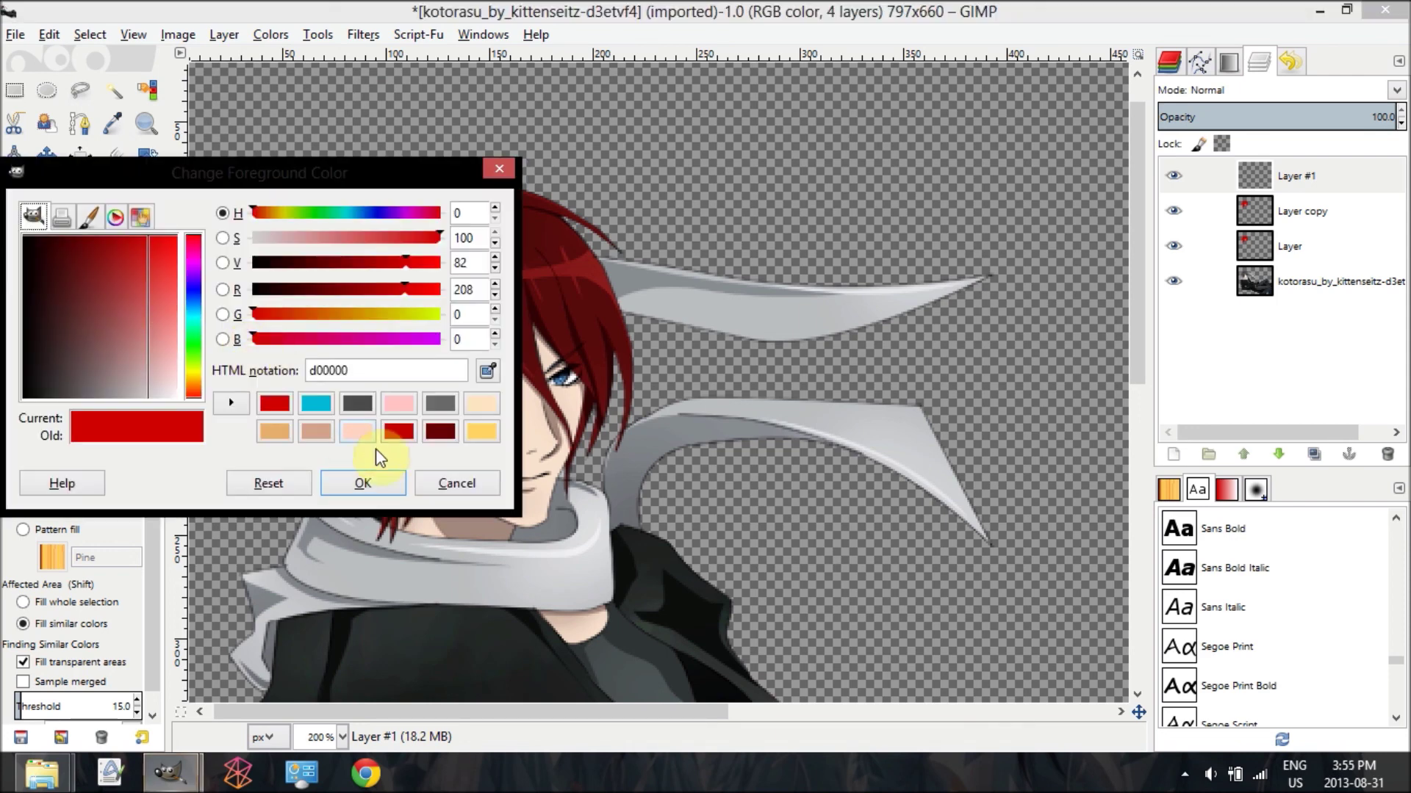
{"action": "left_click", "coordinate": [439, 435]}
{"action": "left_click_drag", "start_coordinate": [98, 244], "coordinate": [119, 225]}
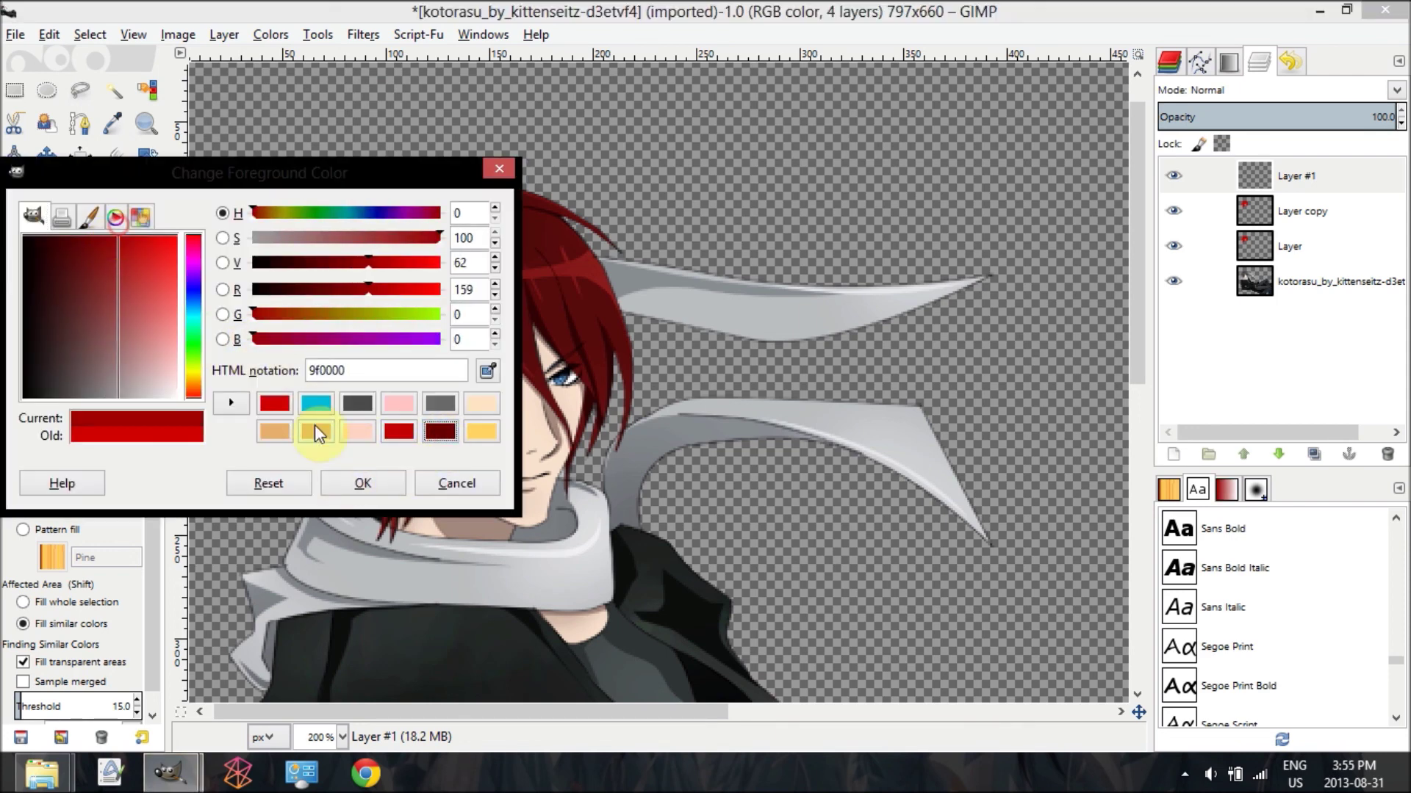
{"action": "left_click", "coordinate": [354, 484]}
Step: Choose the Paintbrush with the 2. Hardness 050 brush and set its size to 5.00
{"action": "left_click", "coordinate": [146, 224]}
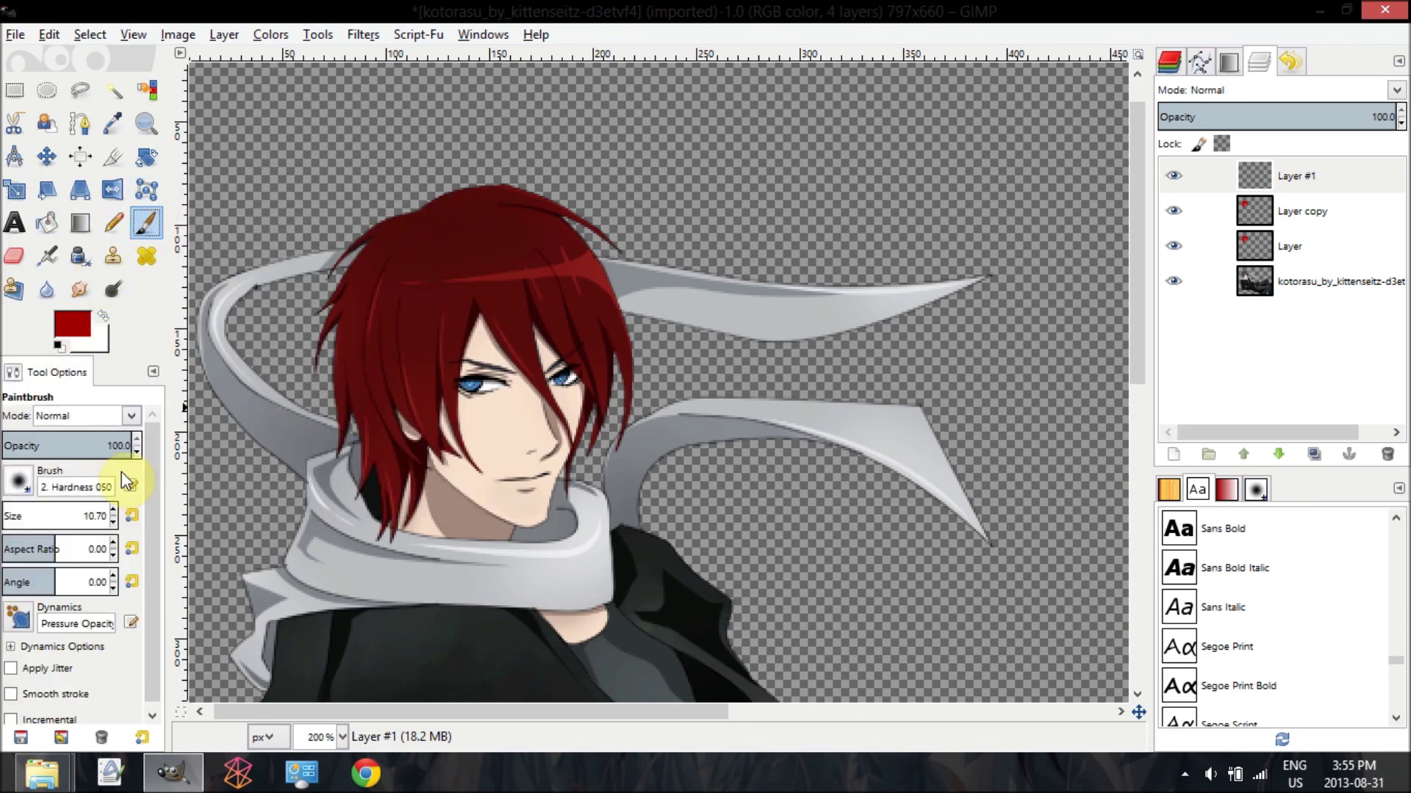
{"action": "left_click", "coordinate": [8, 510]}
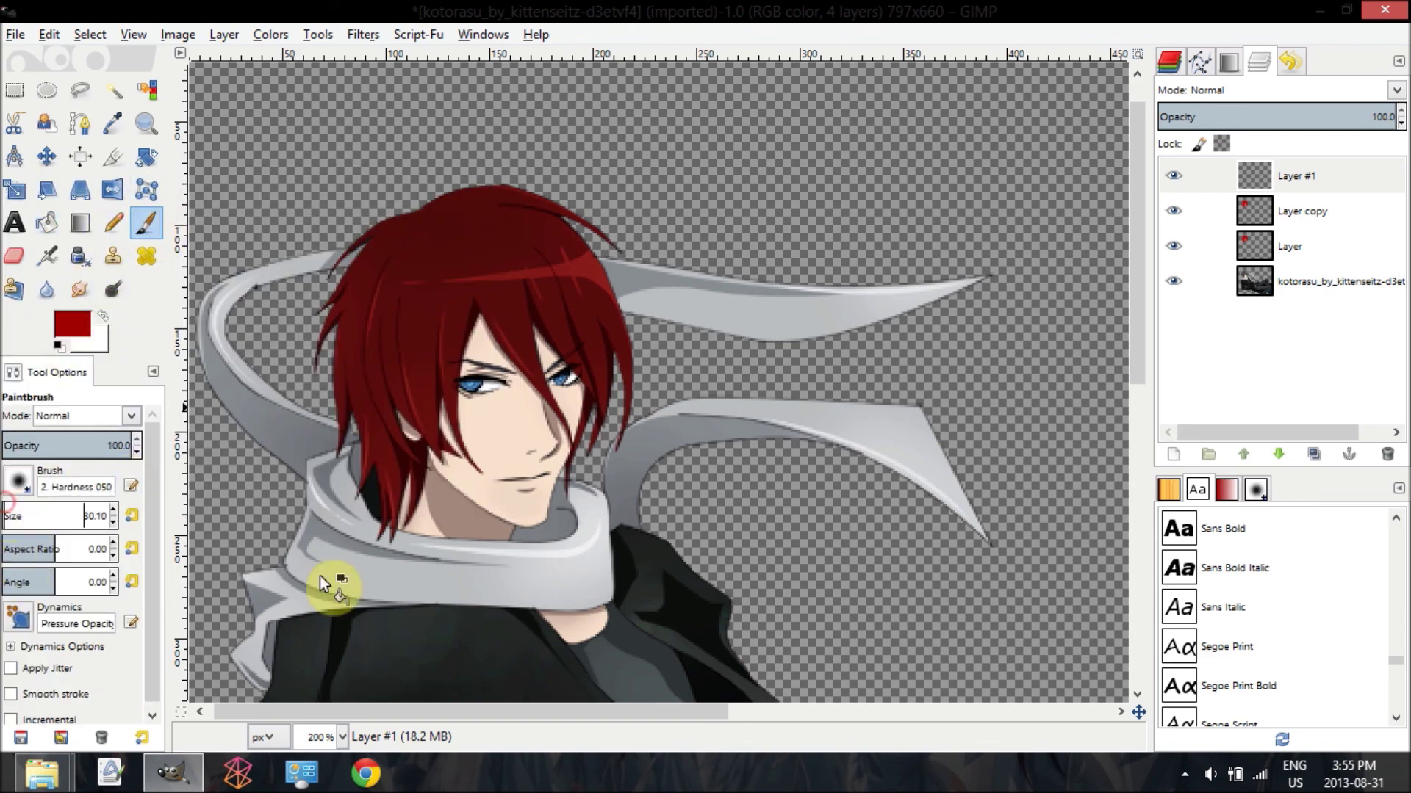
{"action": "left_click_drag", "start_coordinate": [93, 509], "coordinate": [1, 510]}
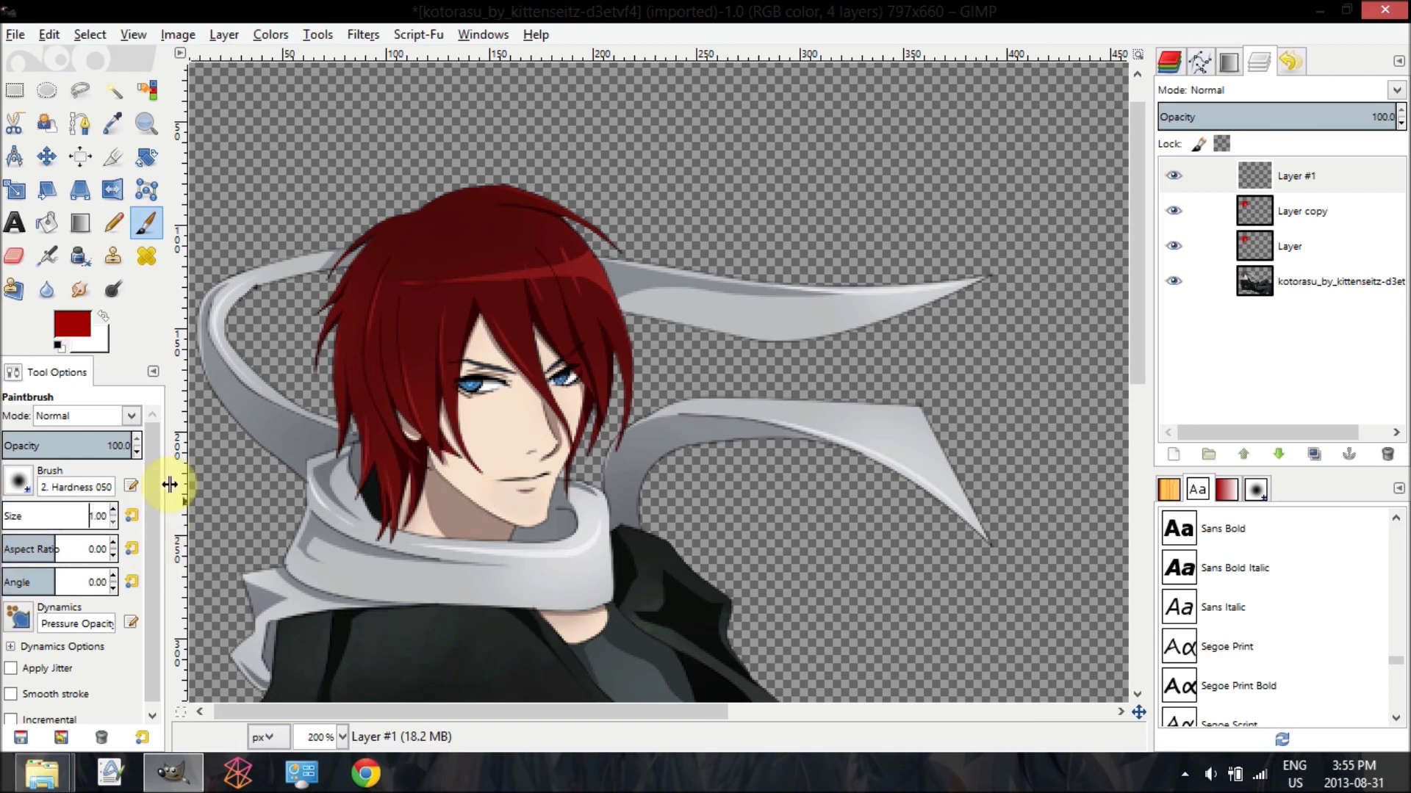
{"action": "left_click_drag", "start_coordinate": [97, 509], "coordinate": [46, 530]}
{"action": "key", "text": "BackSpace"}
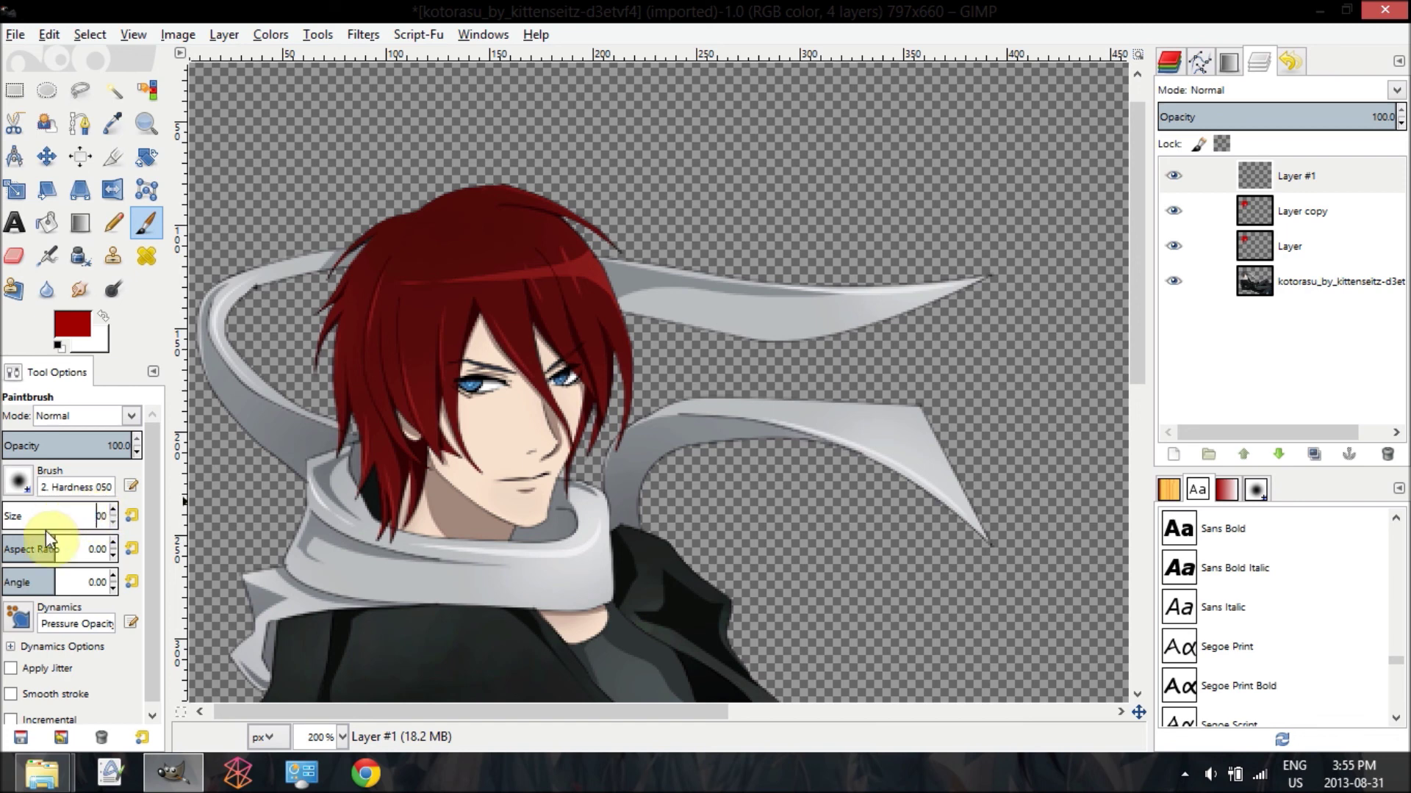
{"action": "type", "text": "5."}
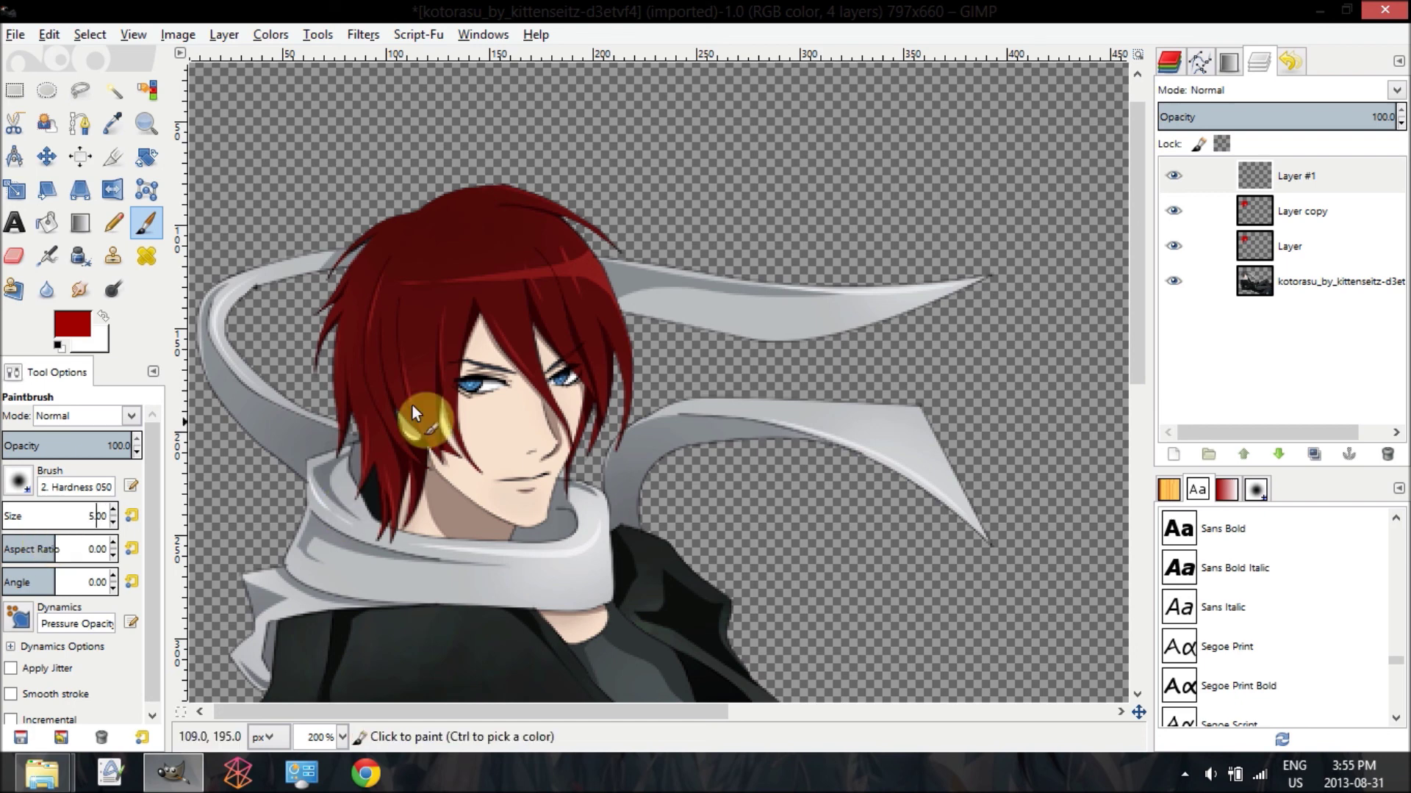
Step: Paint dark red strokes on the new layer along the hair strands framing the far eye and the outer hair edge, working at 800% zoom
{"action": "left_click", "coordinate": [327, 737]}
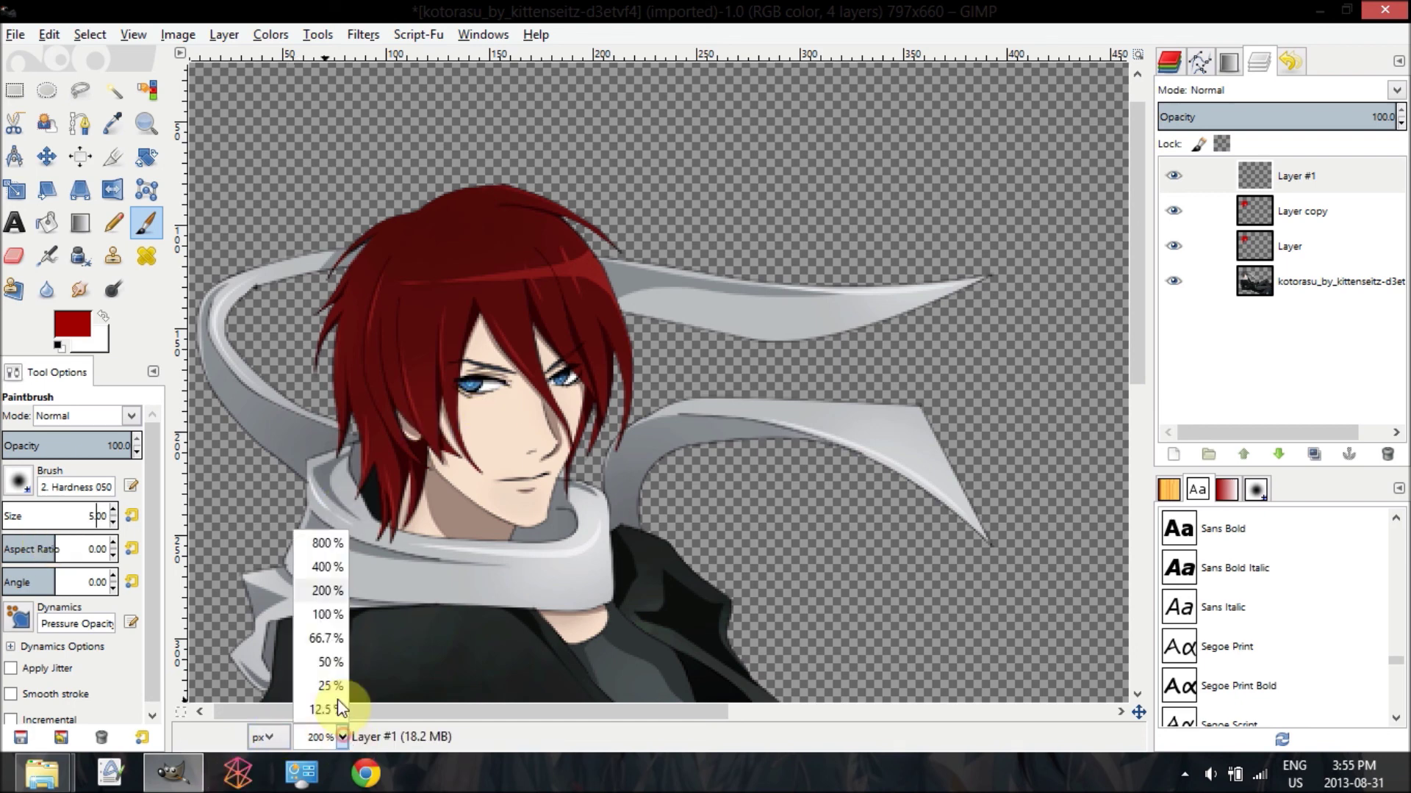
{"action": "left_click", "coordinate": [319, 570]}
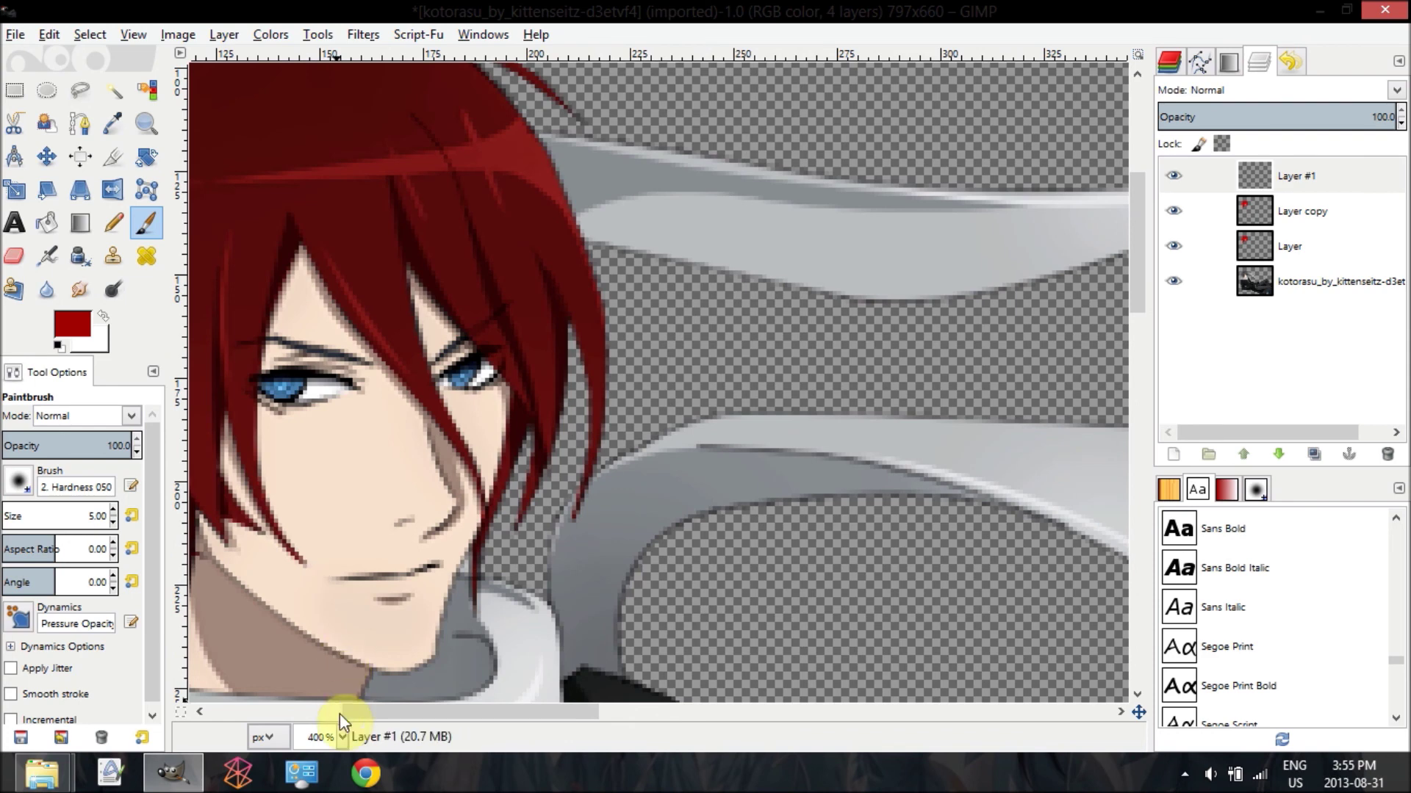
{"action": "left_click", "coordinate": [344, 738]}
{"action": "left_click", "coordinate": [317, 542]}
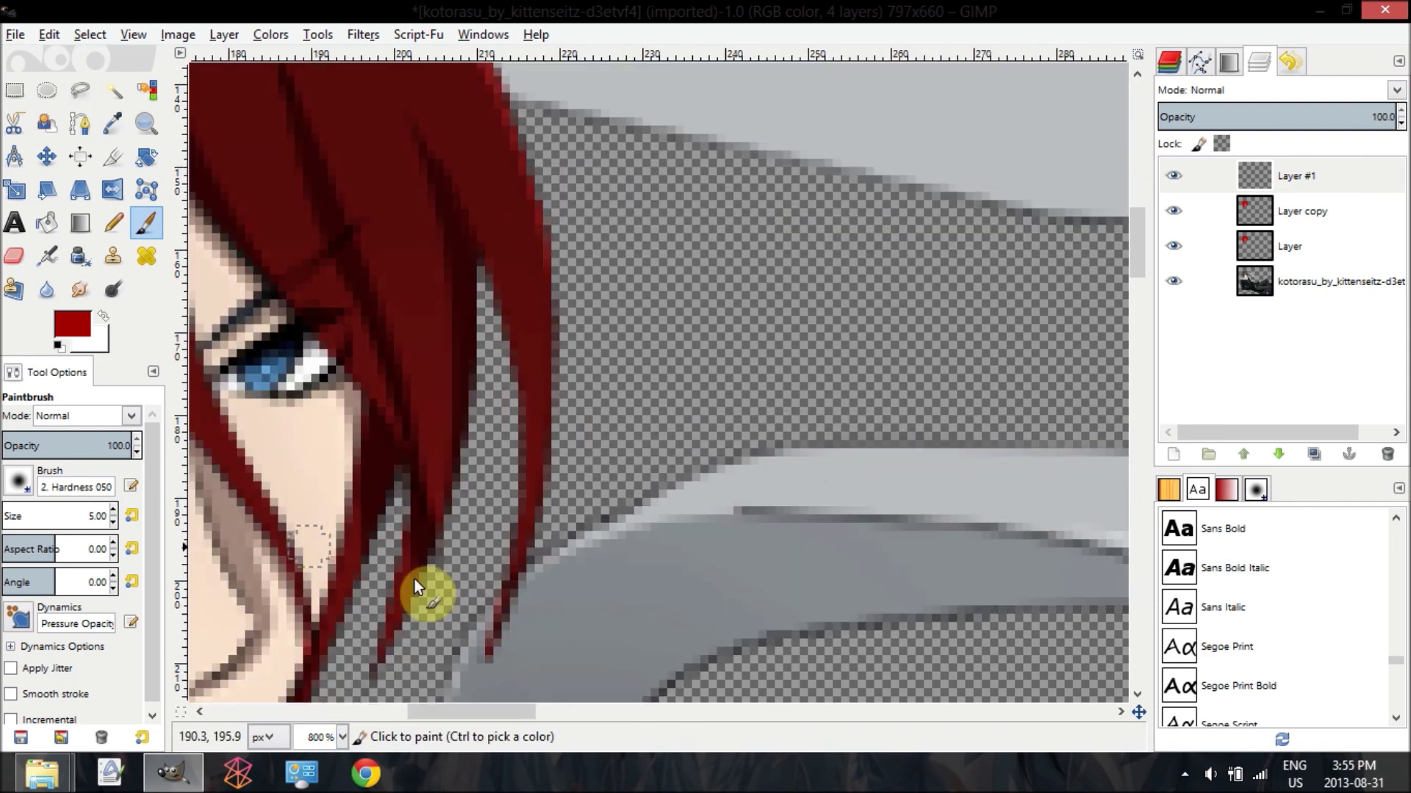
{"action": "left_click_drag", "start_coordinate": [495, 714], "coordinate": [439, 715]}
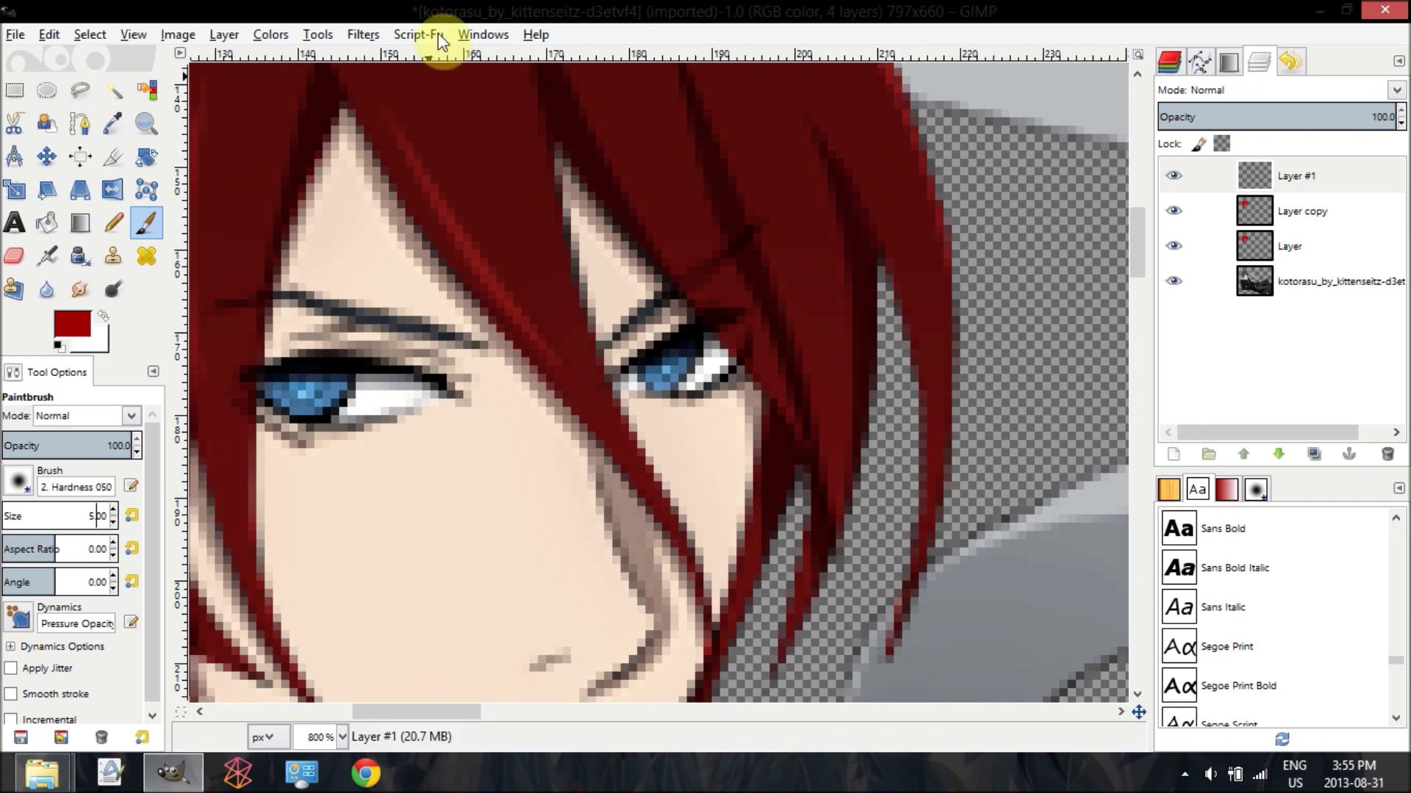
{"action": "mouse_move", "coordinate": [548, 118]}
{"action": "left_mouse_down"}
{"action": "mouse_move", "coordinate": [571, 236]}
{"action": "mouse_move", "coordinate": [655, 467]}
{"action": "left_mouse_up"}
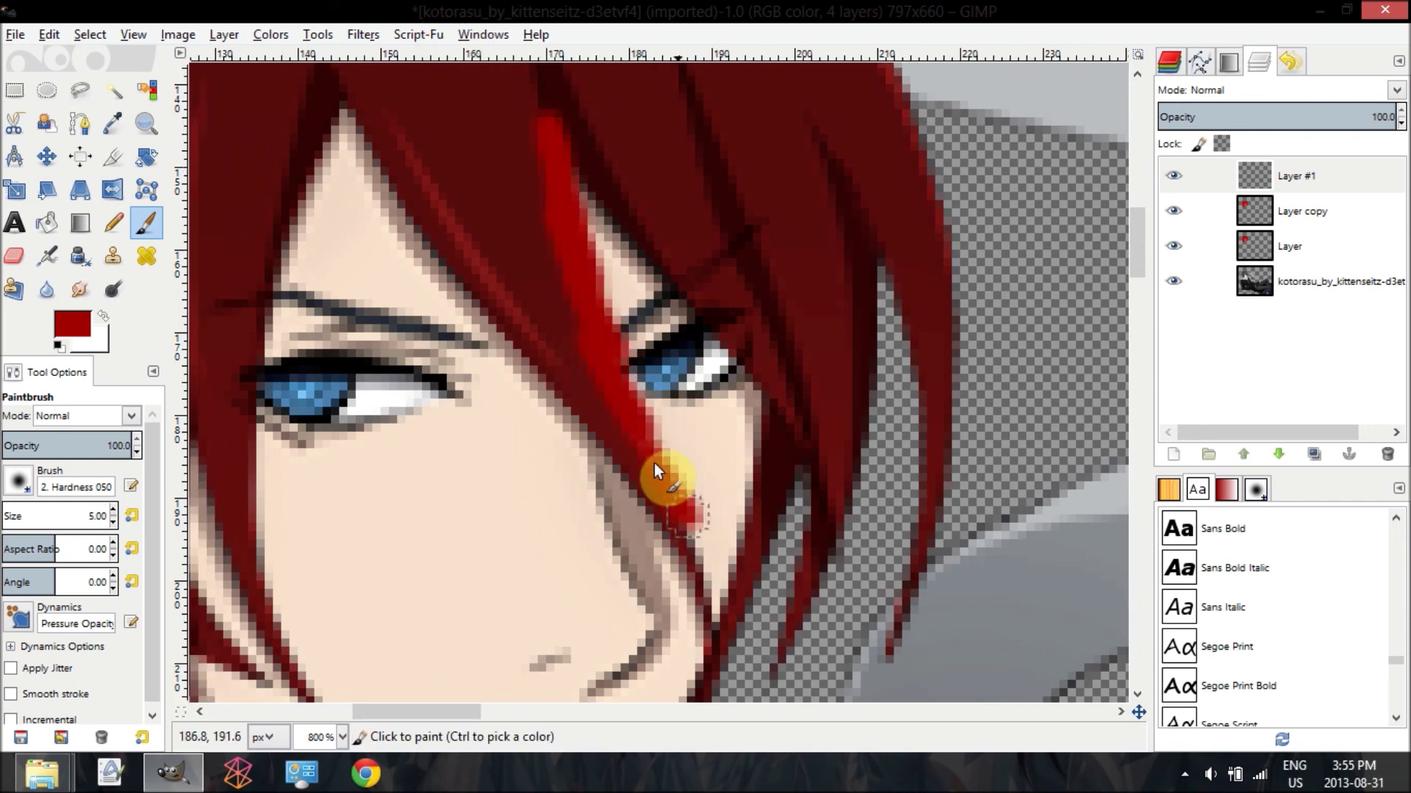
{"action": "mouse_move", "coordinate": [697, 594]}
{"action": "left_mouse_down"}
{"action": "mouse_move", "coordinate": [726, 604]}
{"action": "mouse_move", "coordinate": [723, 626]}
{"action": "mouse_move", "coordinate": [756, 382]}
{"action": "mouse_move", "coordinate": [593, 216]}
{"action": "mouse_move", "coordinate": [566, 166]}
{"action": "left_mouse_up"}
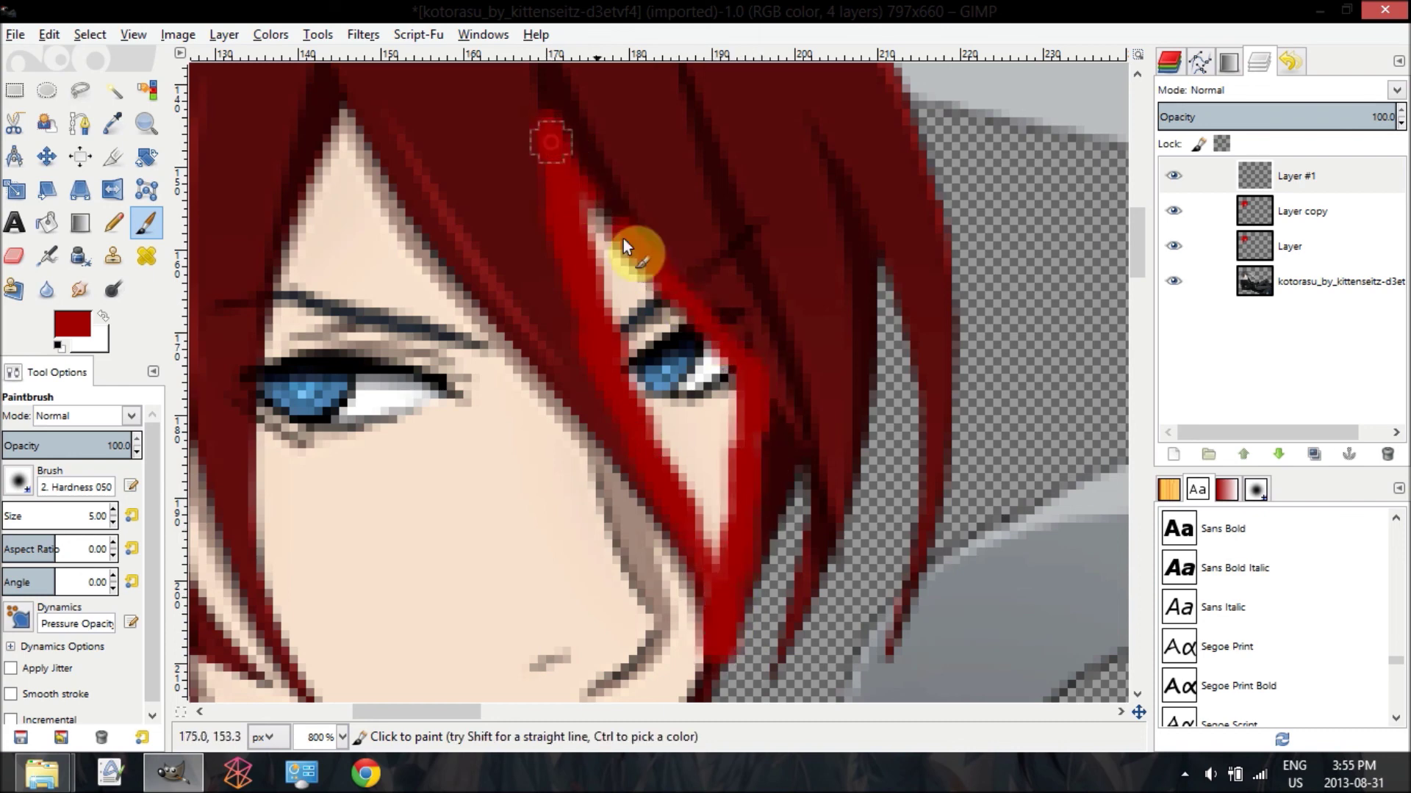
{"action": "left_click_drag", "start_coordinate": [623, 239], "coordinate": [616, 235]}
{"action": "mouse_move", "coordinate": [808, 492]}
{"action": "left_mouse_down"}
{"action": "mouse_move", "coordinate": [786, 674]}
{"action": "mouse_move", "coordinate": [869, 403]}
{"action": "mouse_move", "coordinate": [891, 241]}
{"action": "mouse_move", "coordinate": [880, 312]}
{"action": "mouse_move", "coordinate": [855, 217]}
{"action": "mouse_move", "coordinate": [912, 413]}
{"action": "mouse_move", "coordinate": [911, 394]}
{"action": "mouse_move", "coordinate": [890, 658]}
{"action": "left_mouse_up"}
{"action": "mouse_move", "coordinate": [927, 490]}
{"action": "left_mouse_down"}
{"action": "mouse_move", "coordinate": [945, 480]}
{"action": "mouse_move", "coordinate": [940, 187]}
{"action": "mouse_move", "coordinate": [945, 210]}
{"action": "mouse_move", "coordinate": [867, 44]}
{"action": "left_mouse_up"}
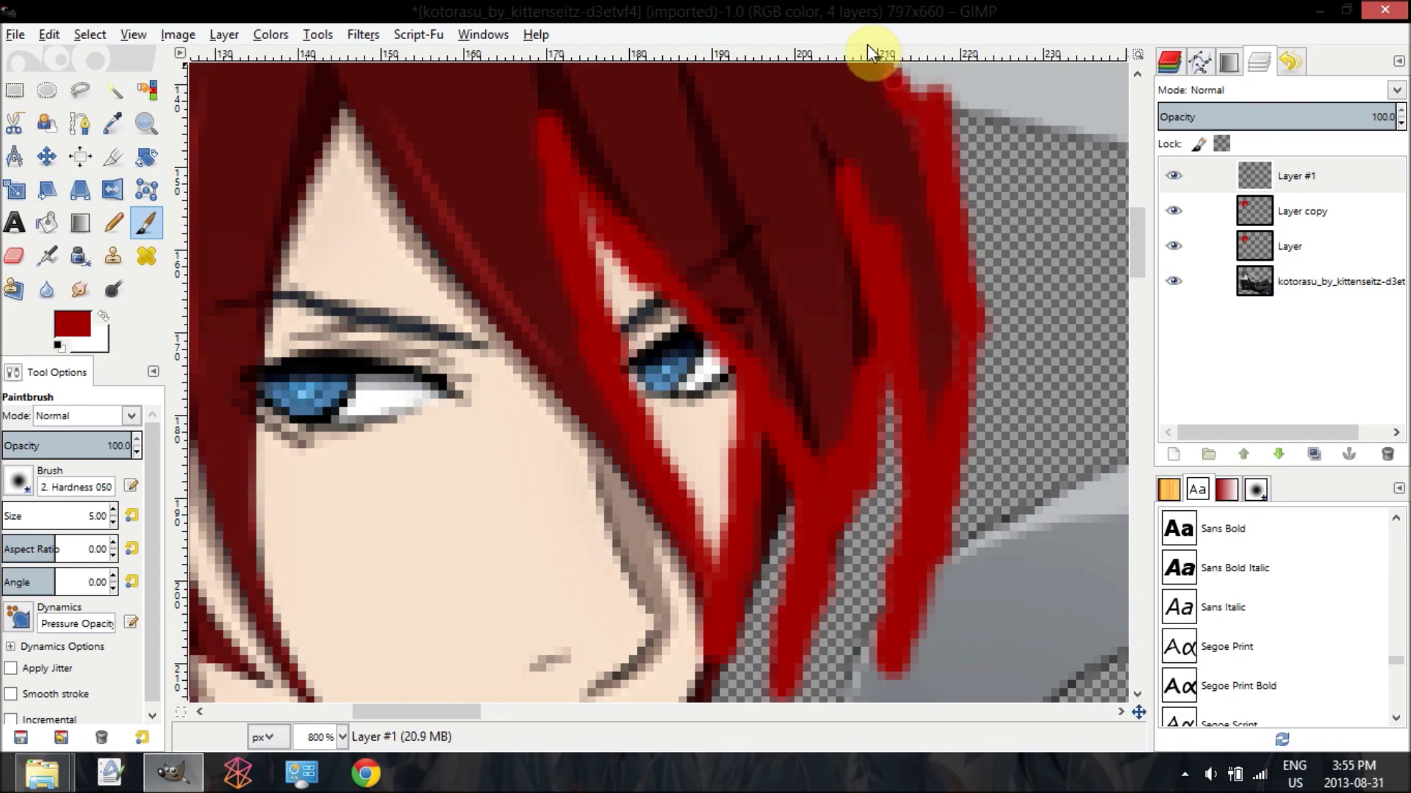